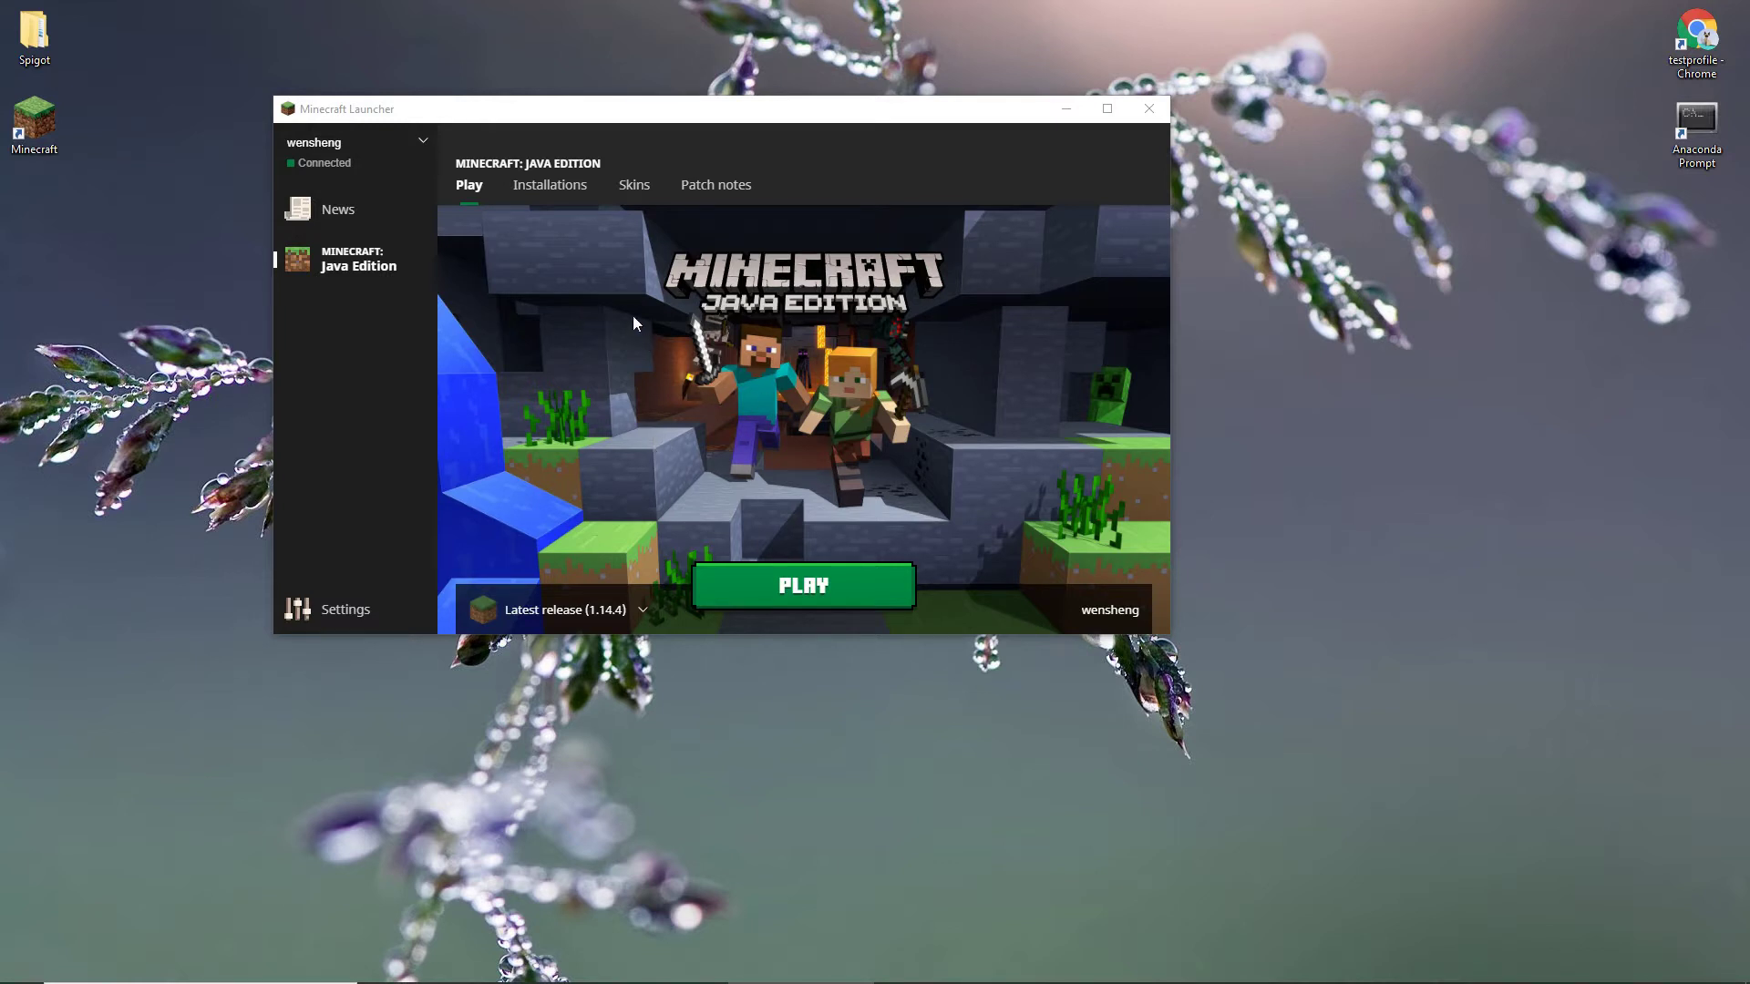
Switch to Chrome, find the Minecraft Forge site by searching for forge, and download the recommended 1.14.4 installer to the desktop.
click(556, 188)
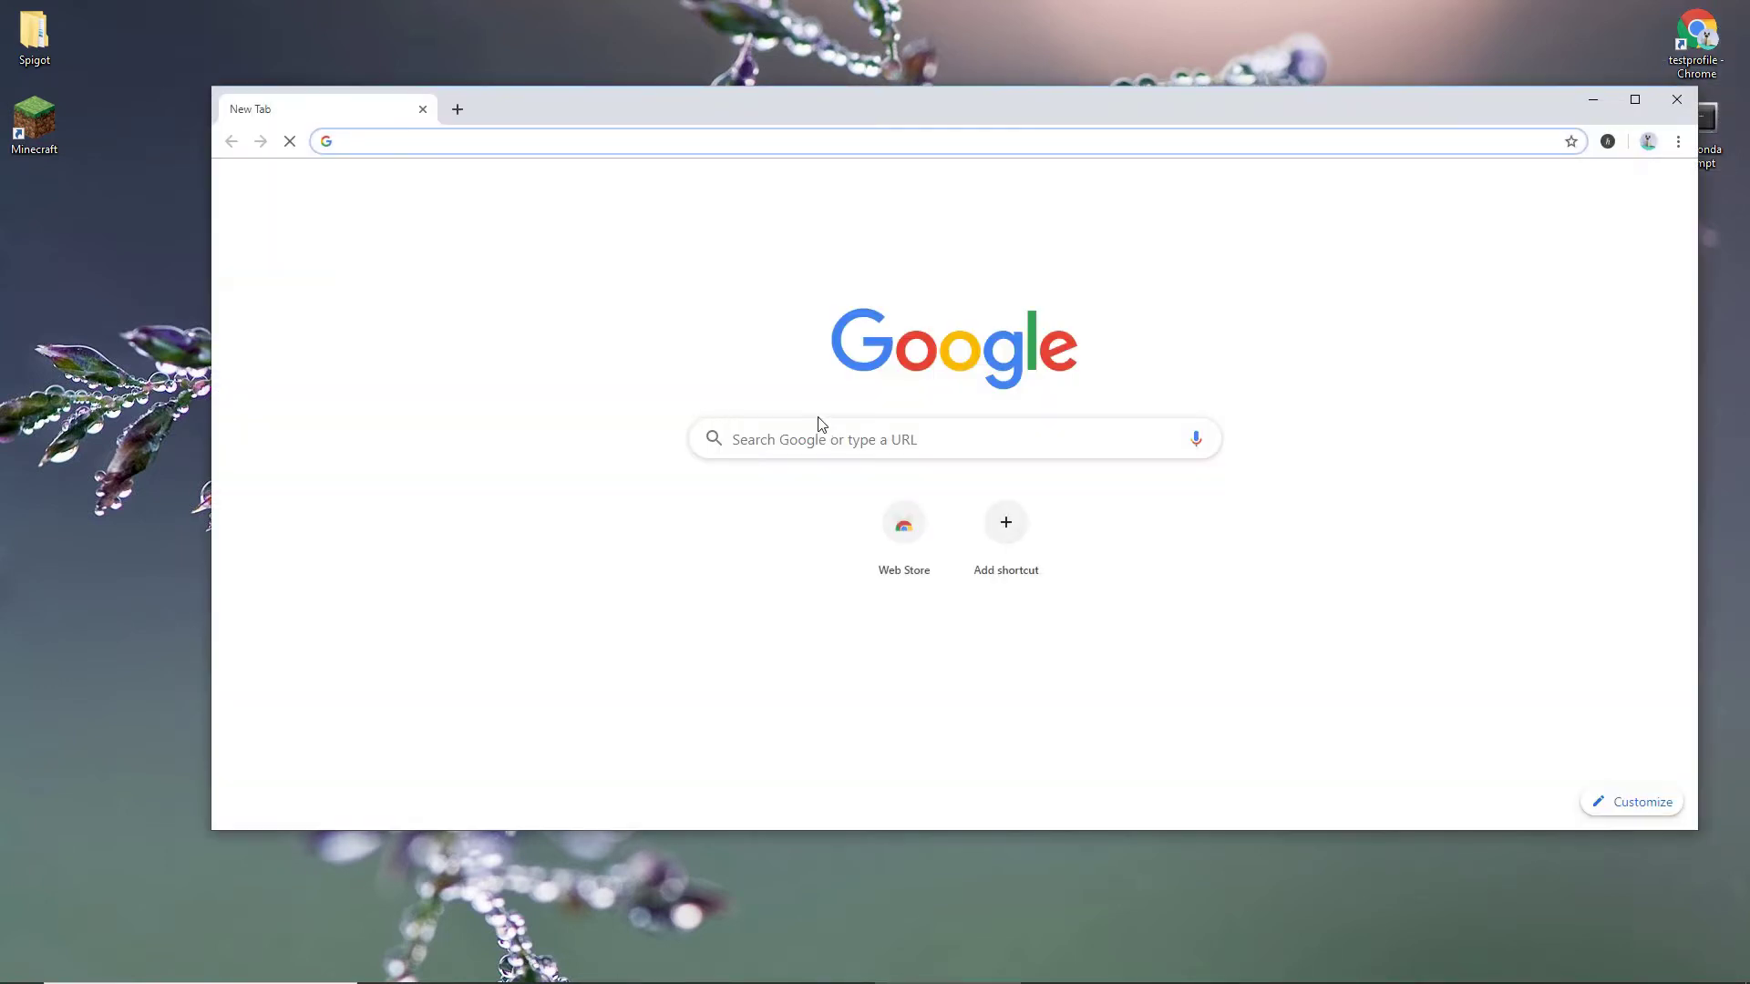
text(forge)
key(Return)
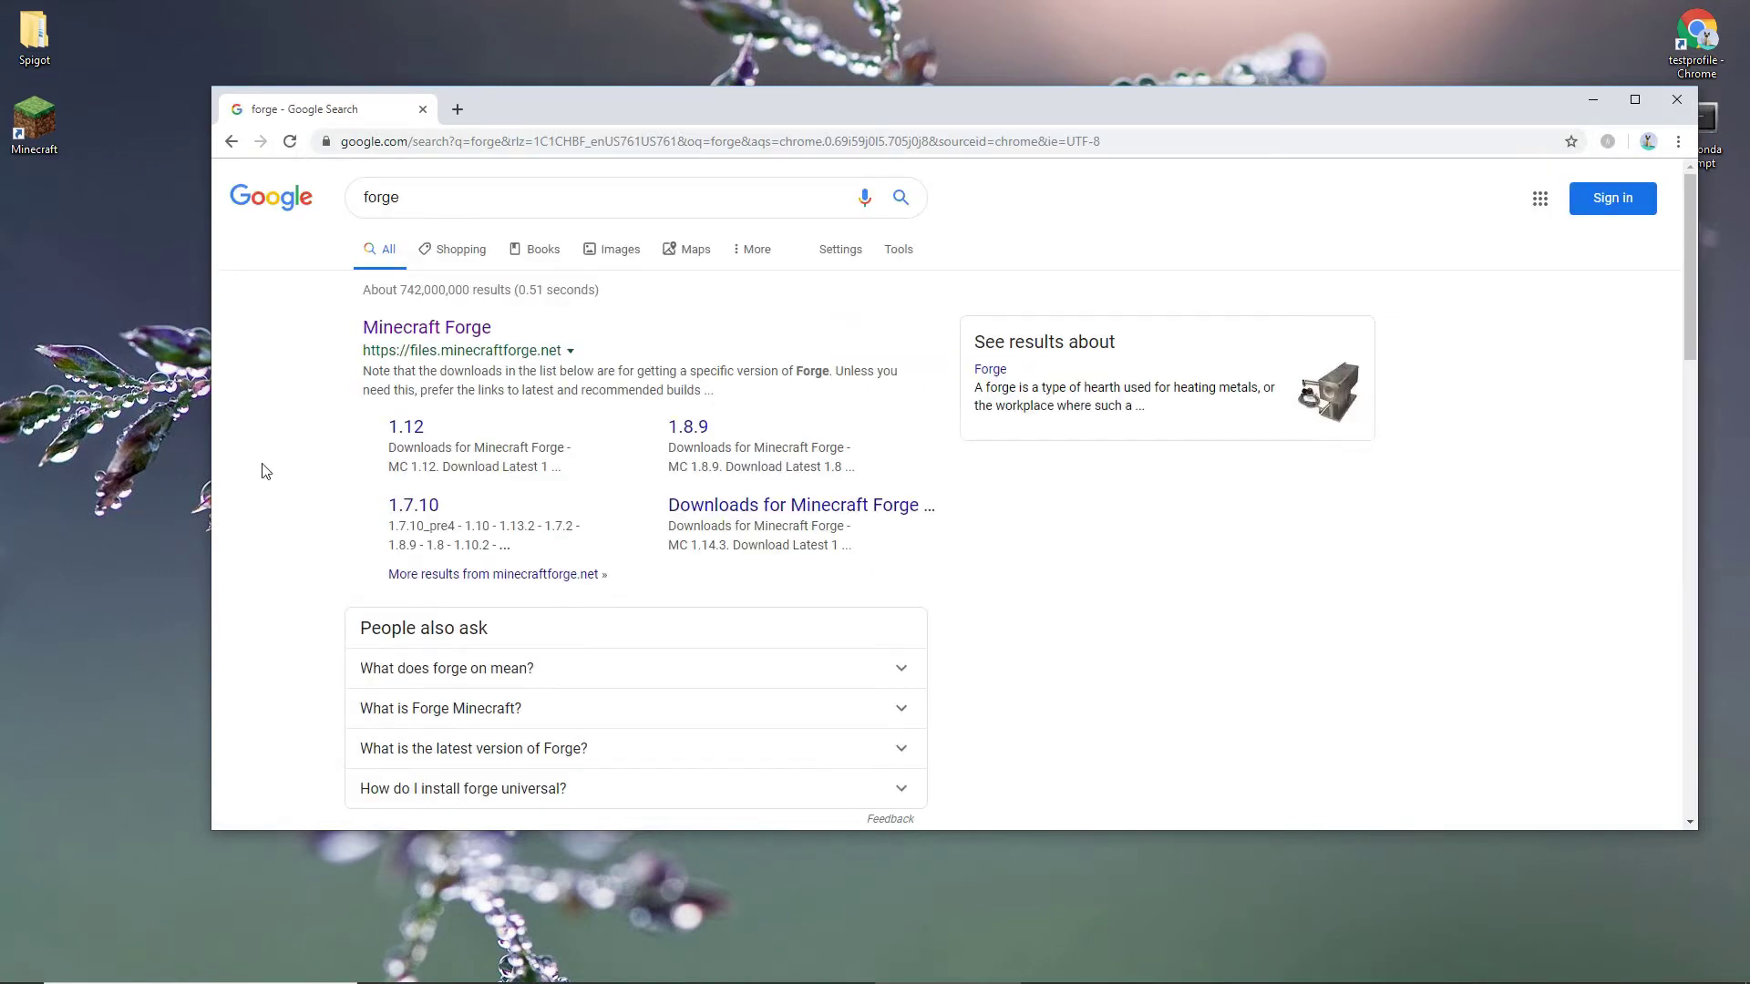
click(450, 337)
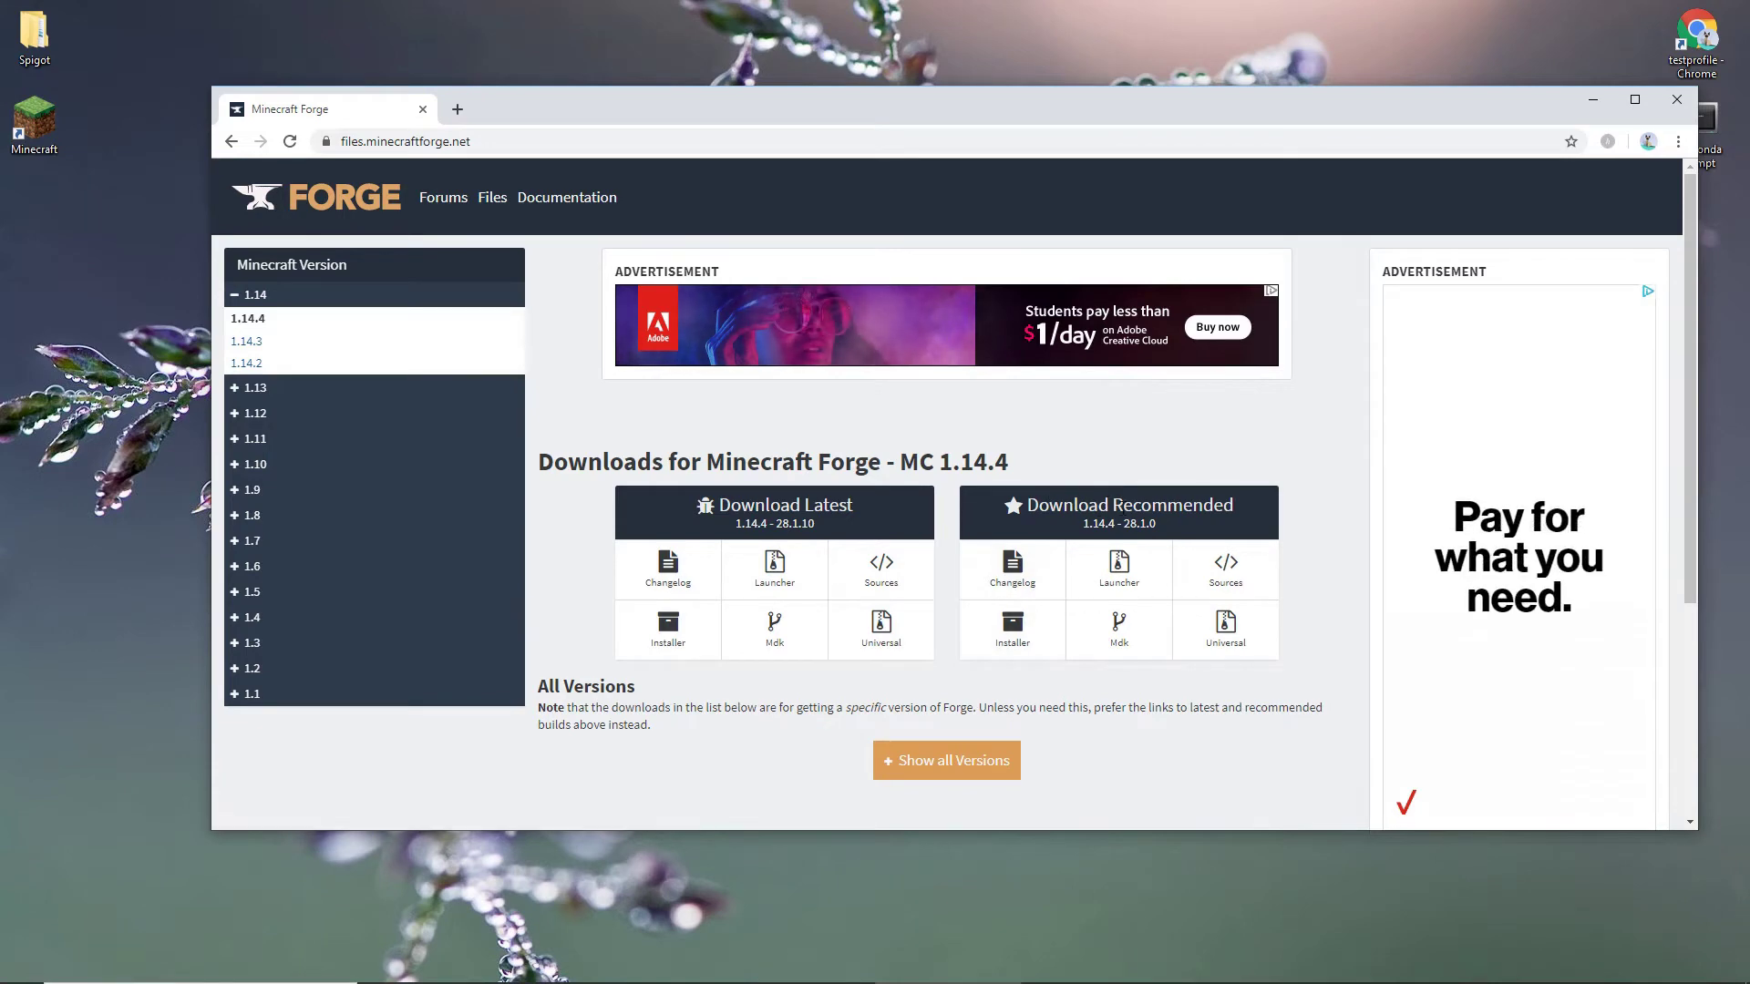
click(1010, 627)
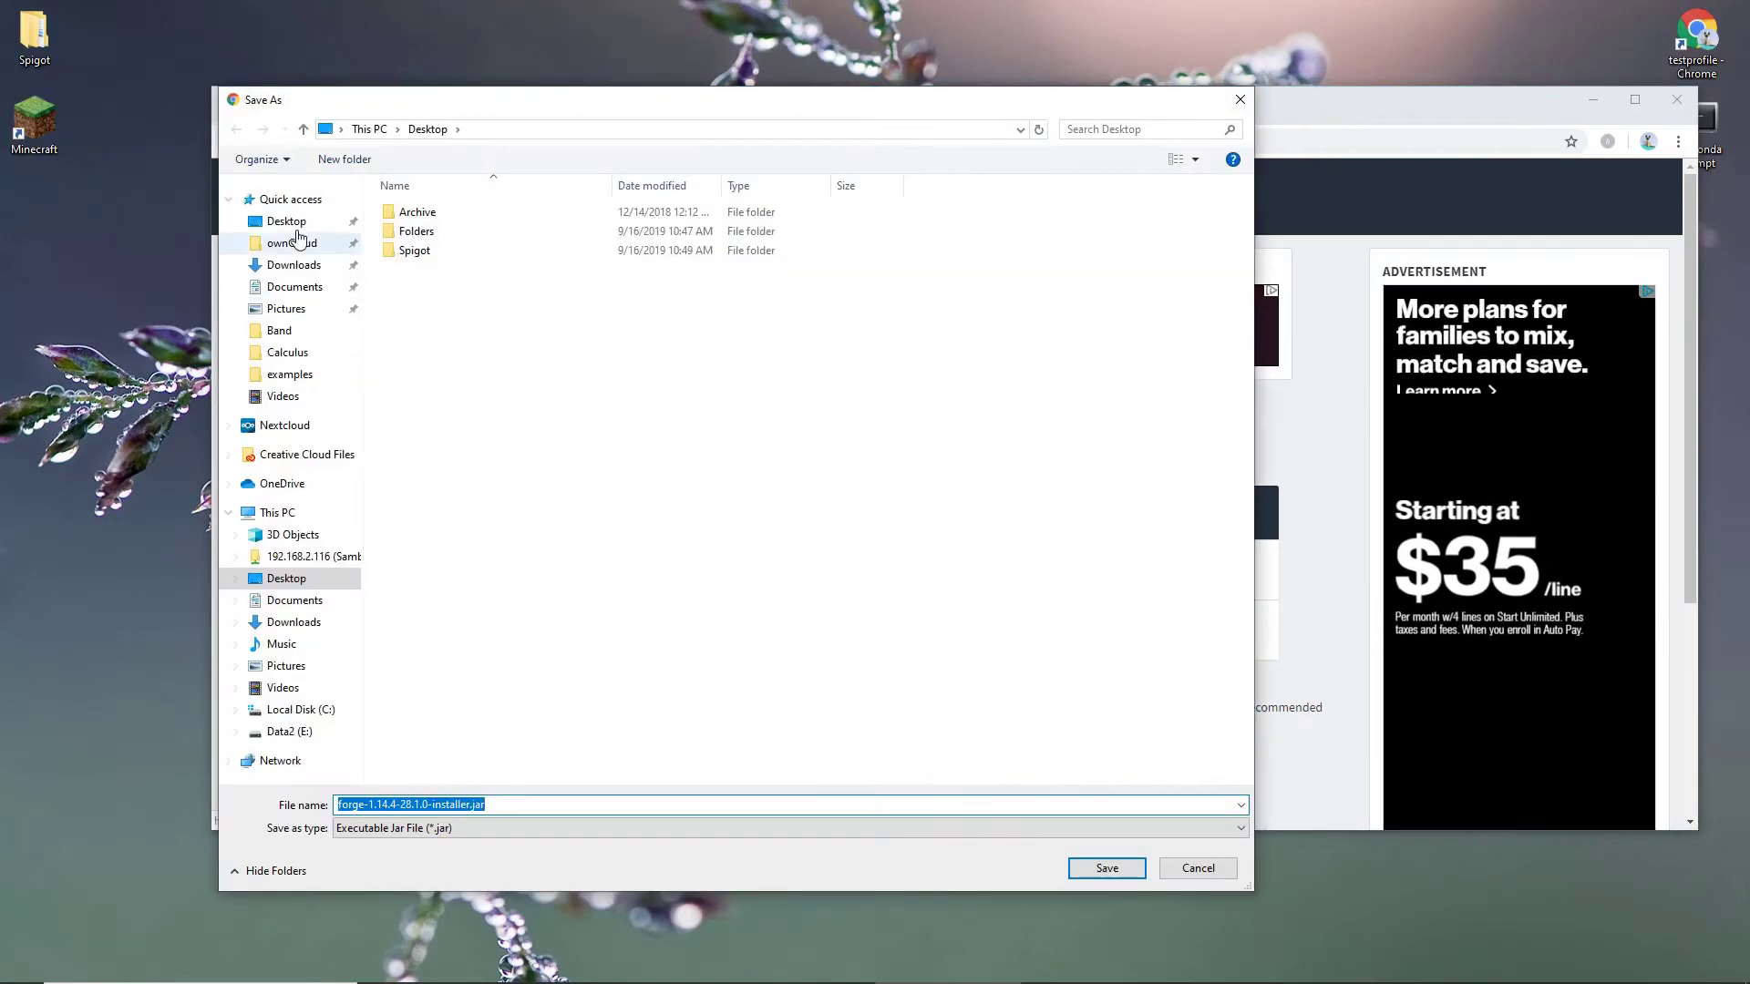
click(1126, 877)
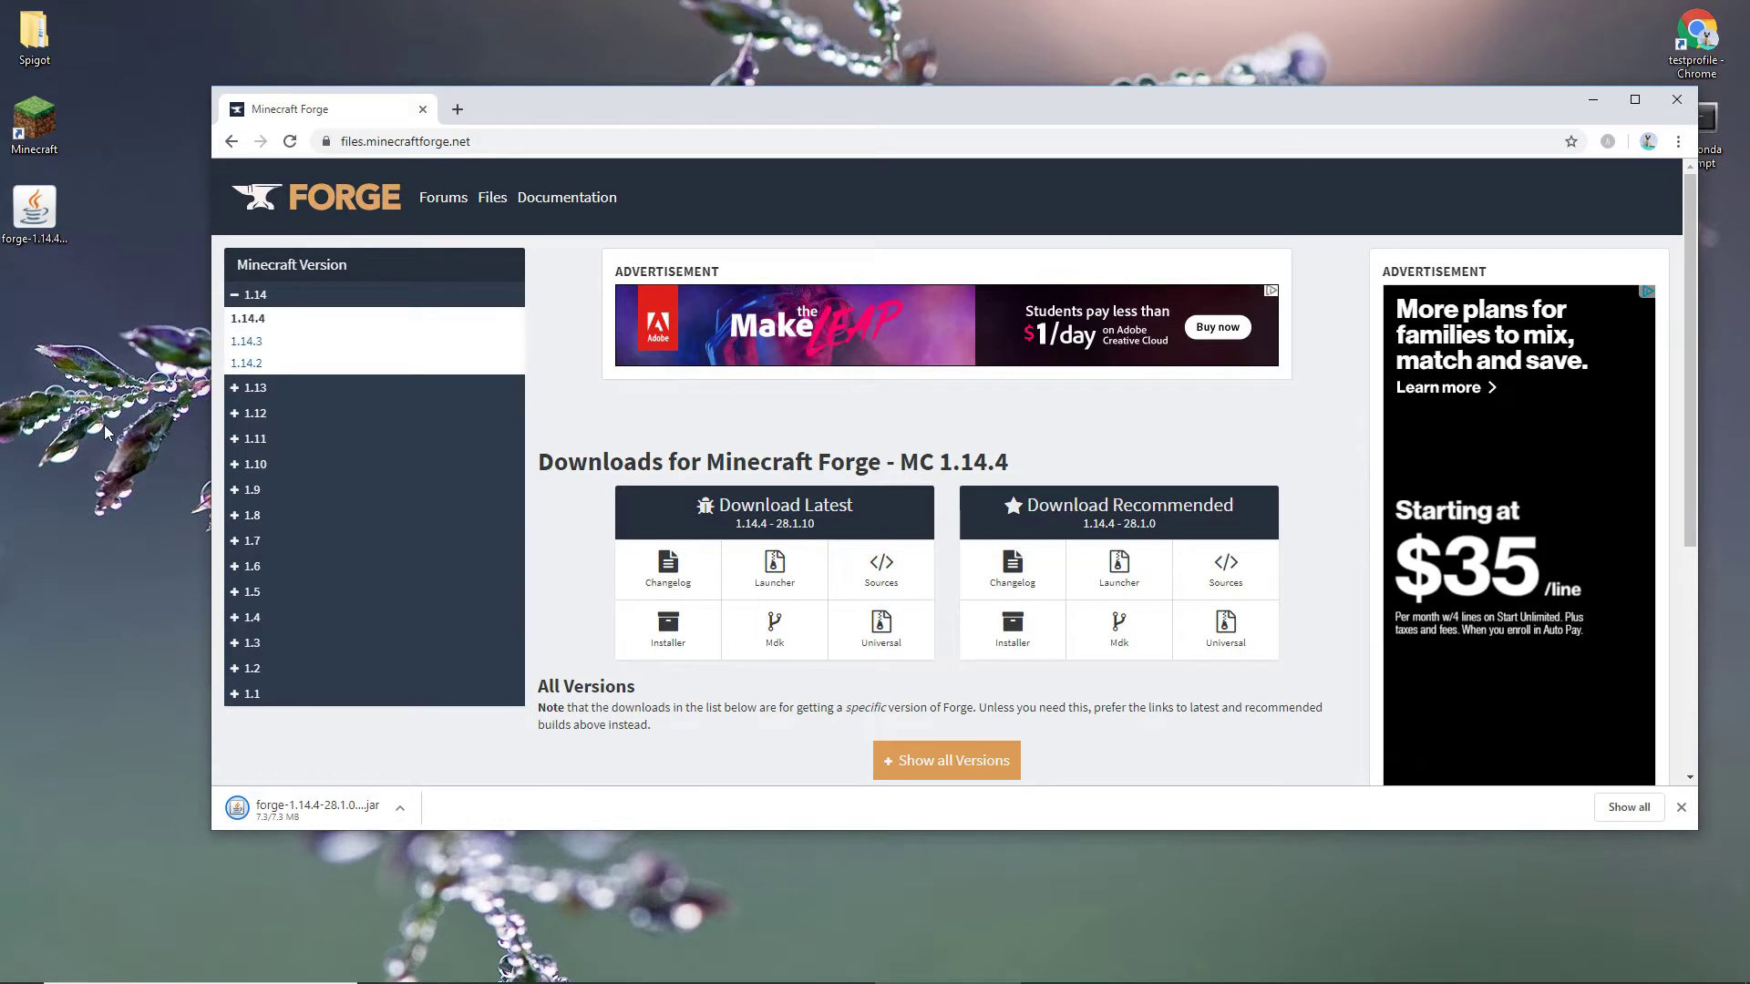
Run the downloaded Forge installer with the Install client option and the default .minecraft folder, and minimize the browser.
double_click(33, 216)
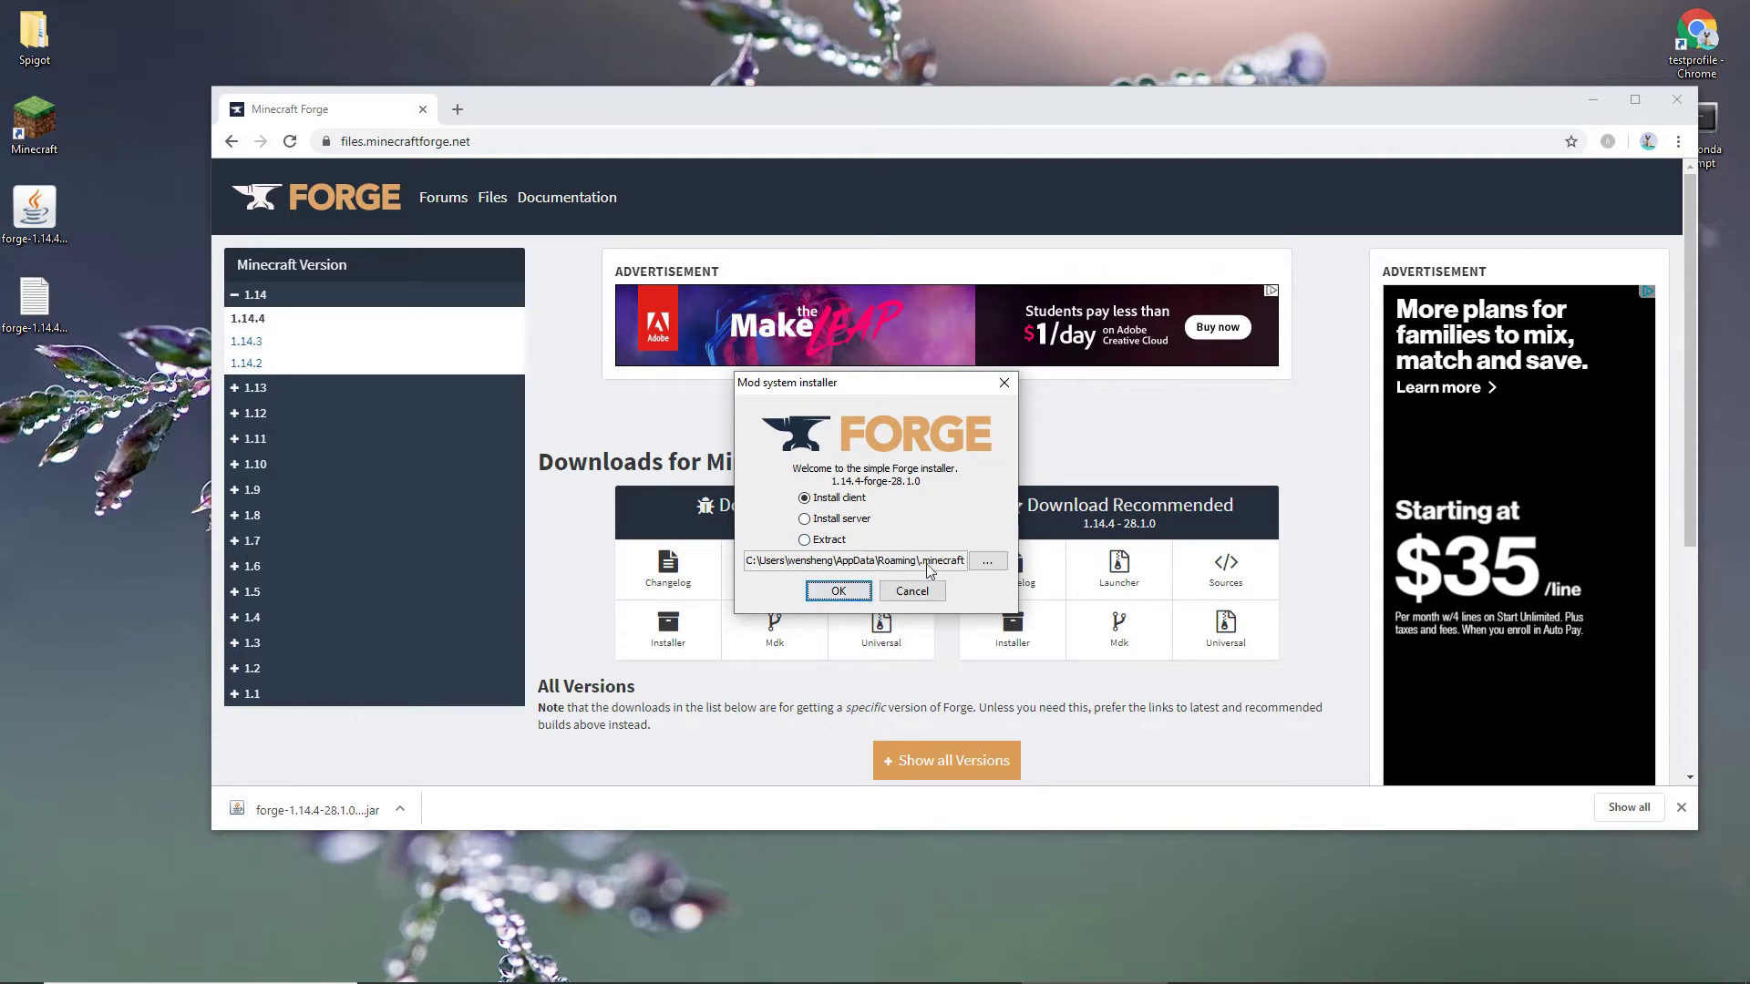
click(839, 591)
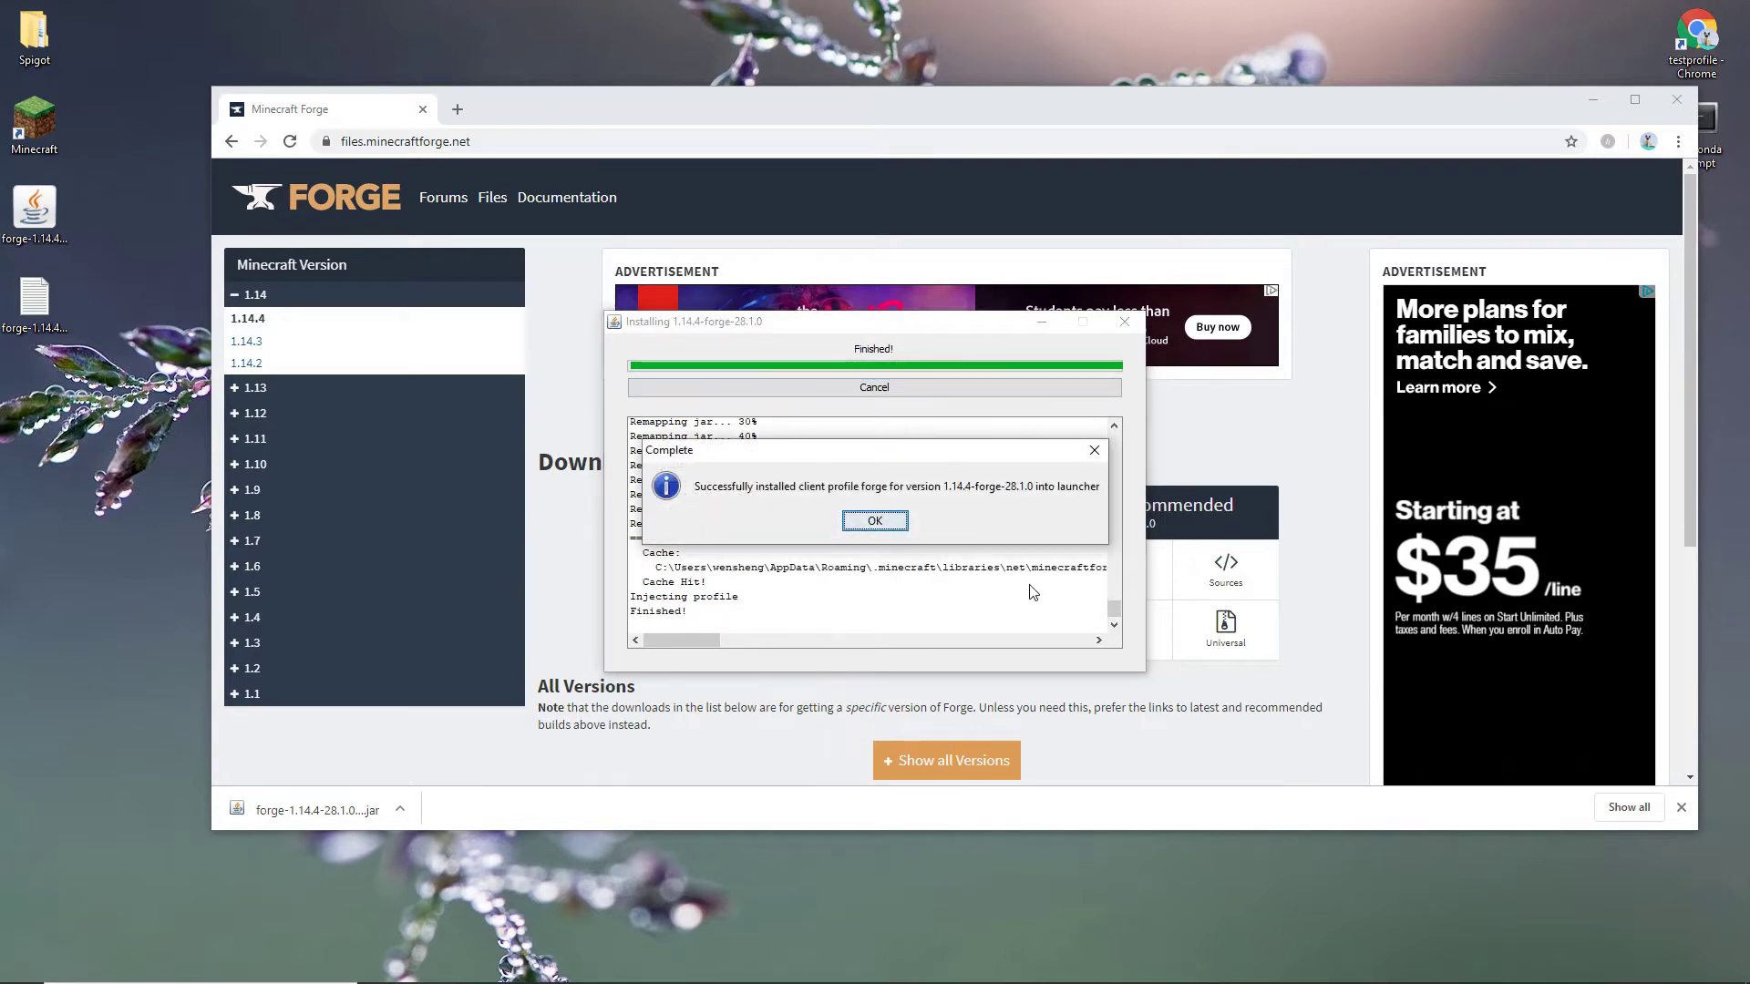
click(889, 521)
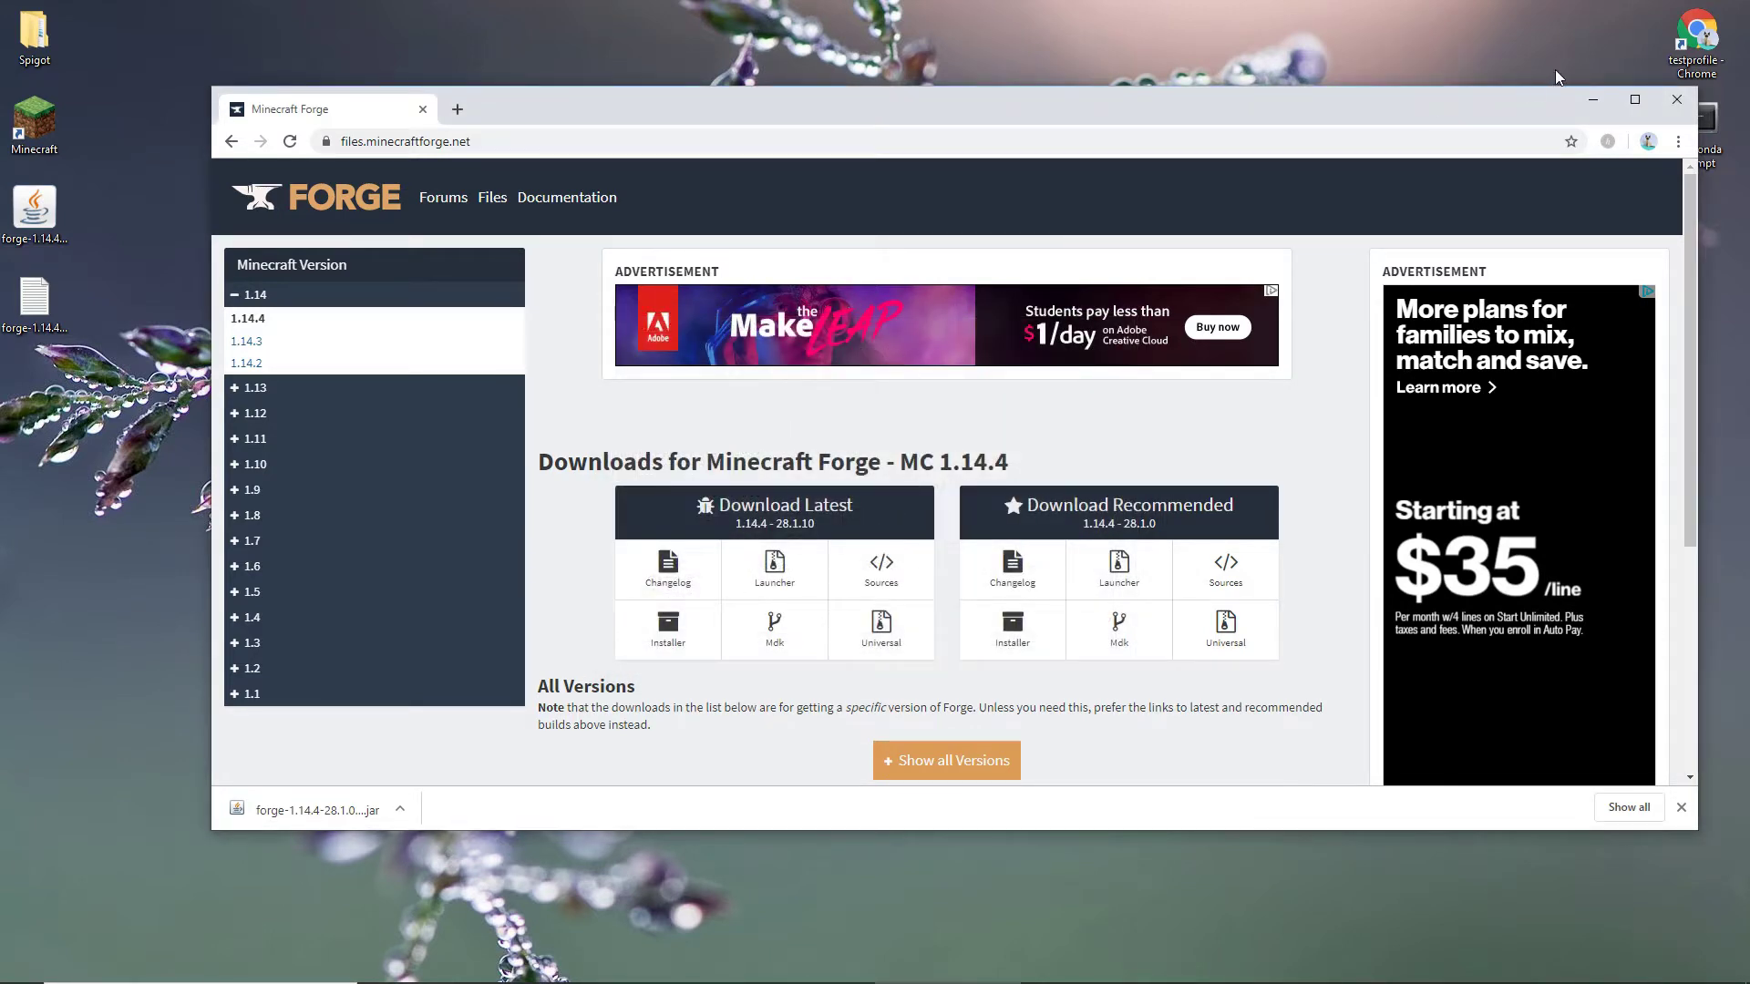
click(1593, 100)
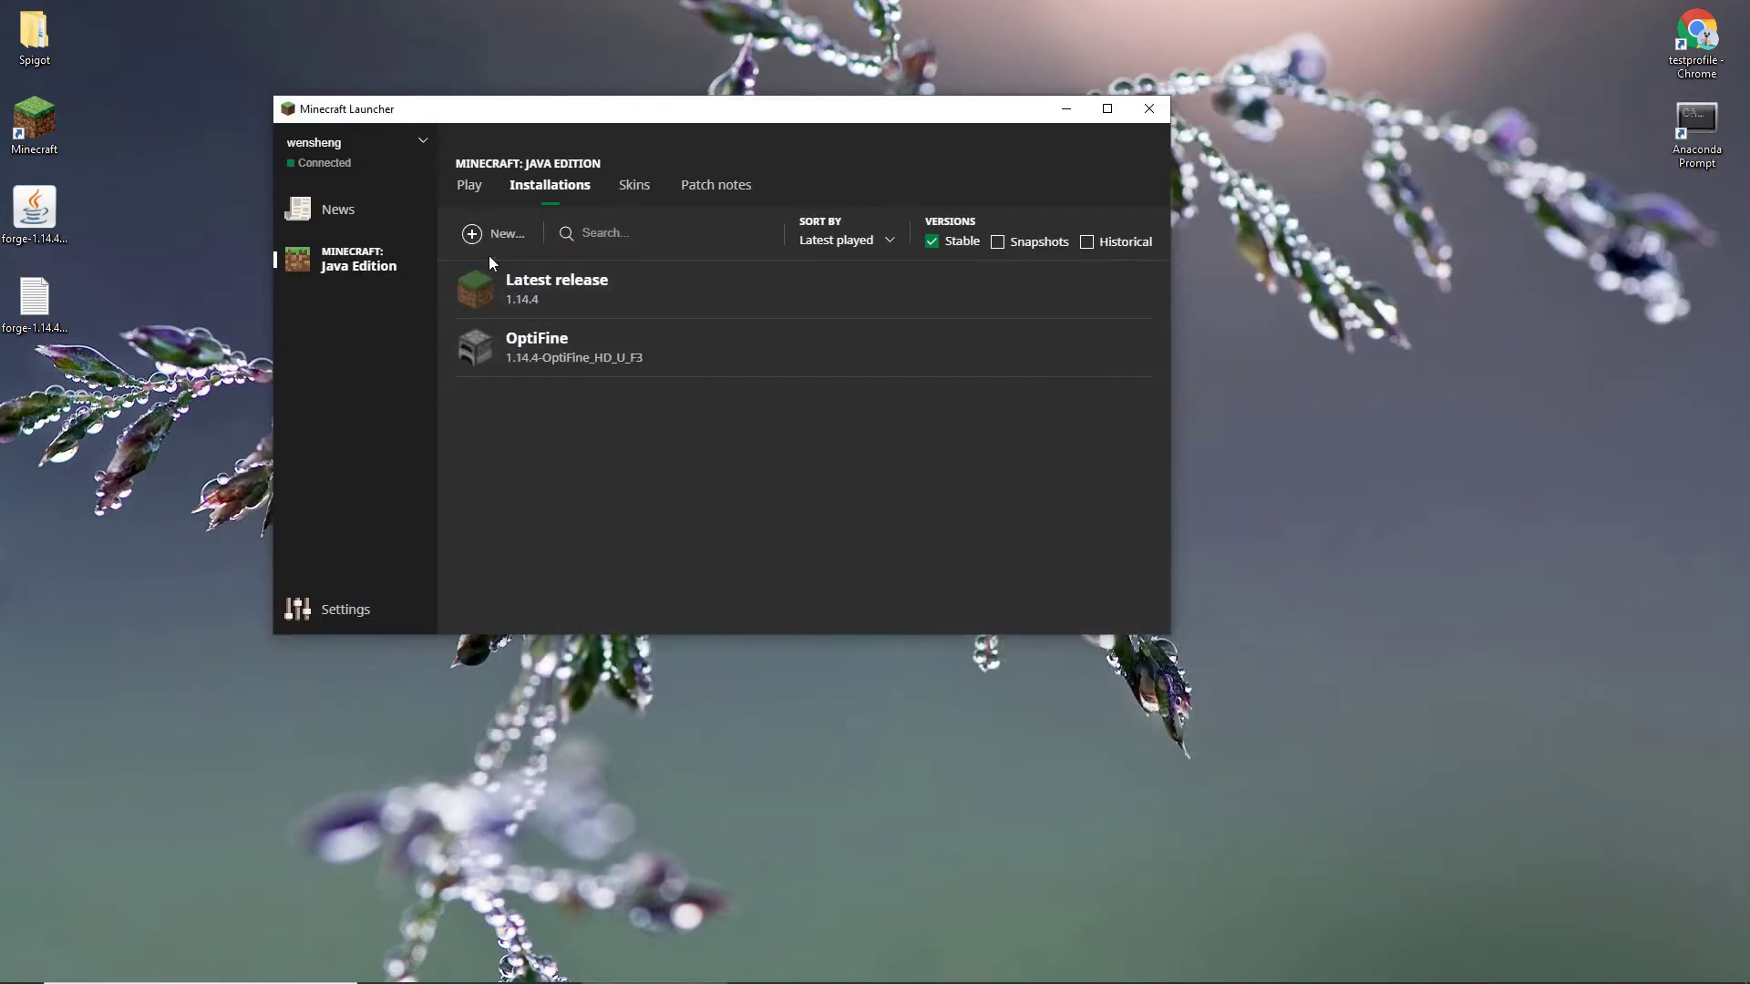
Restart the Minecraft Launcher and check its installations for the forge 1.14.4-forge-28.1.0 profile.
click(472, 186)
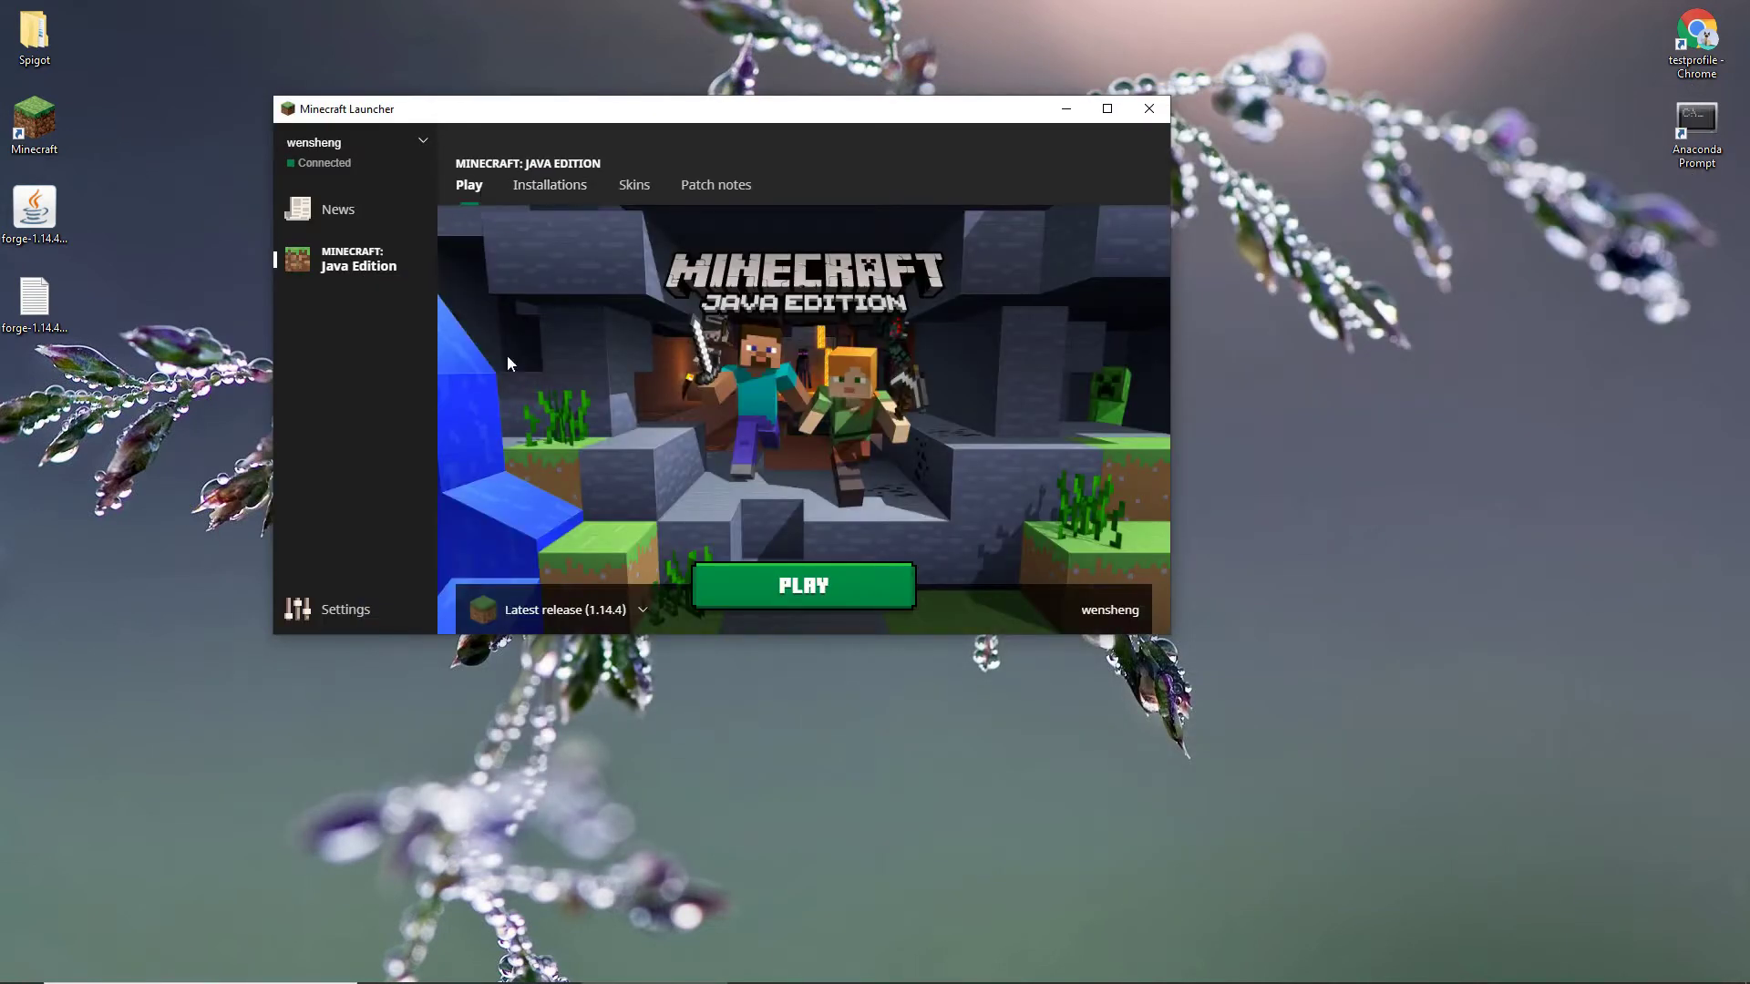
click(658, 610)
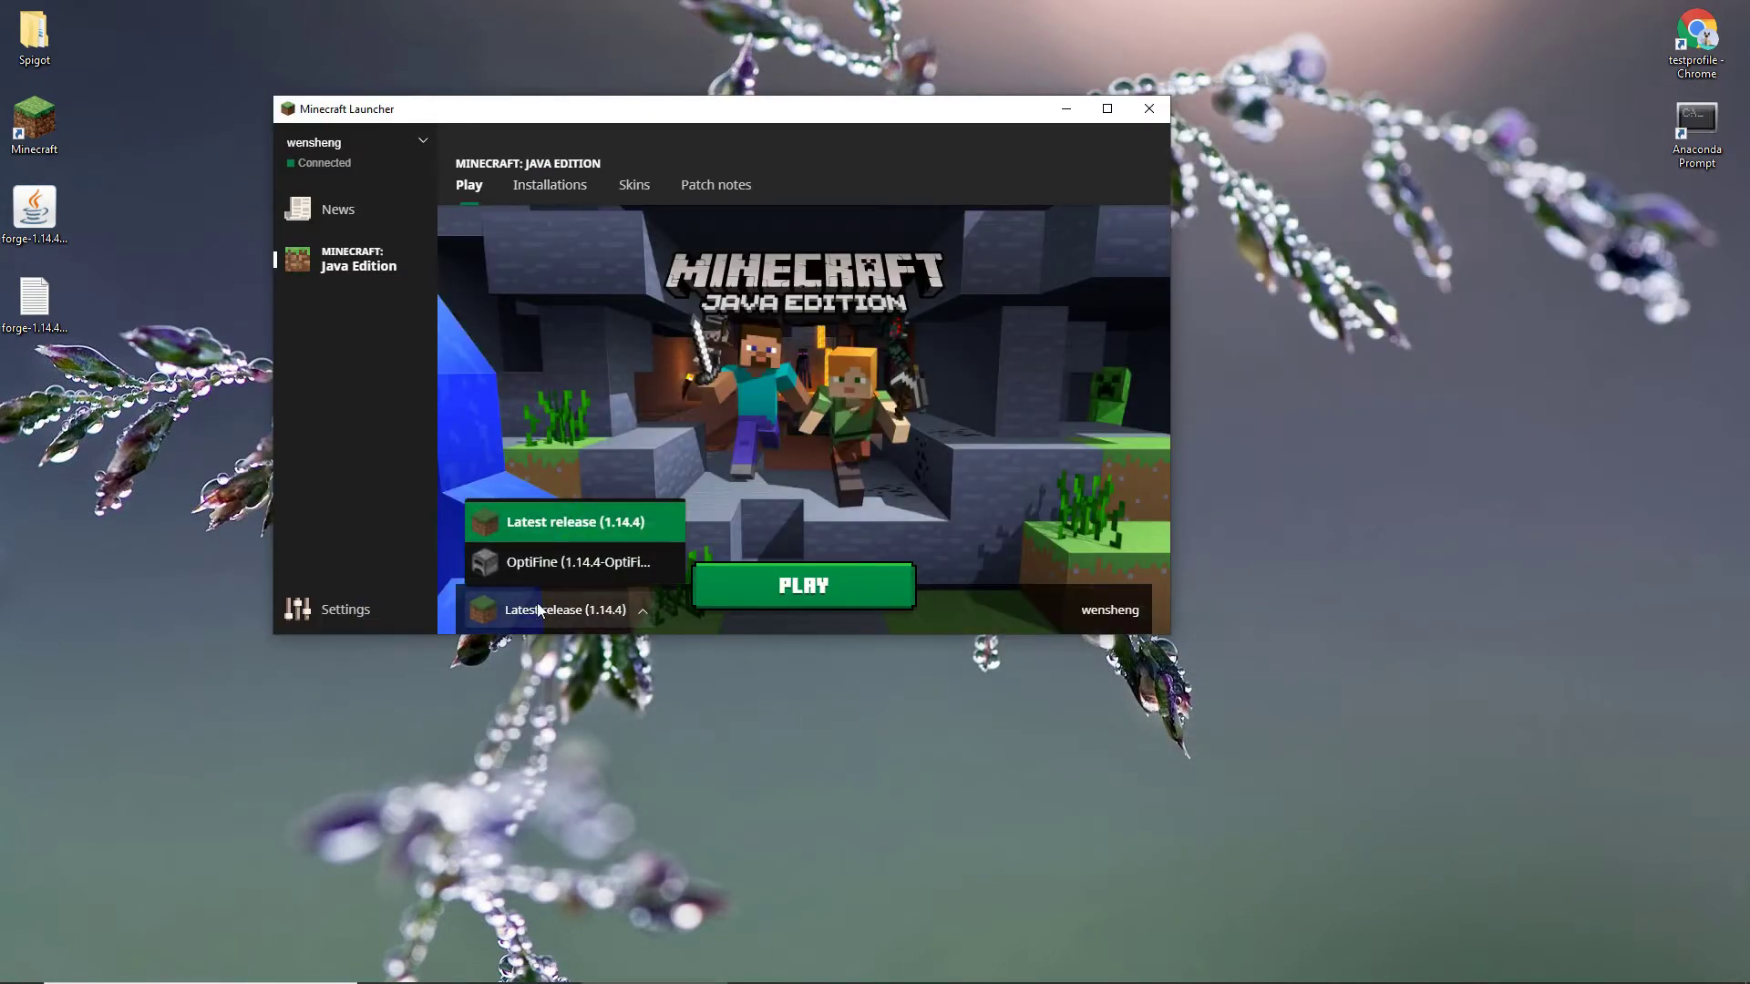
click(1146, 113)
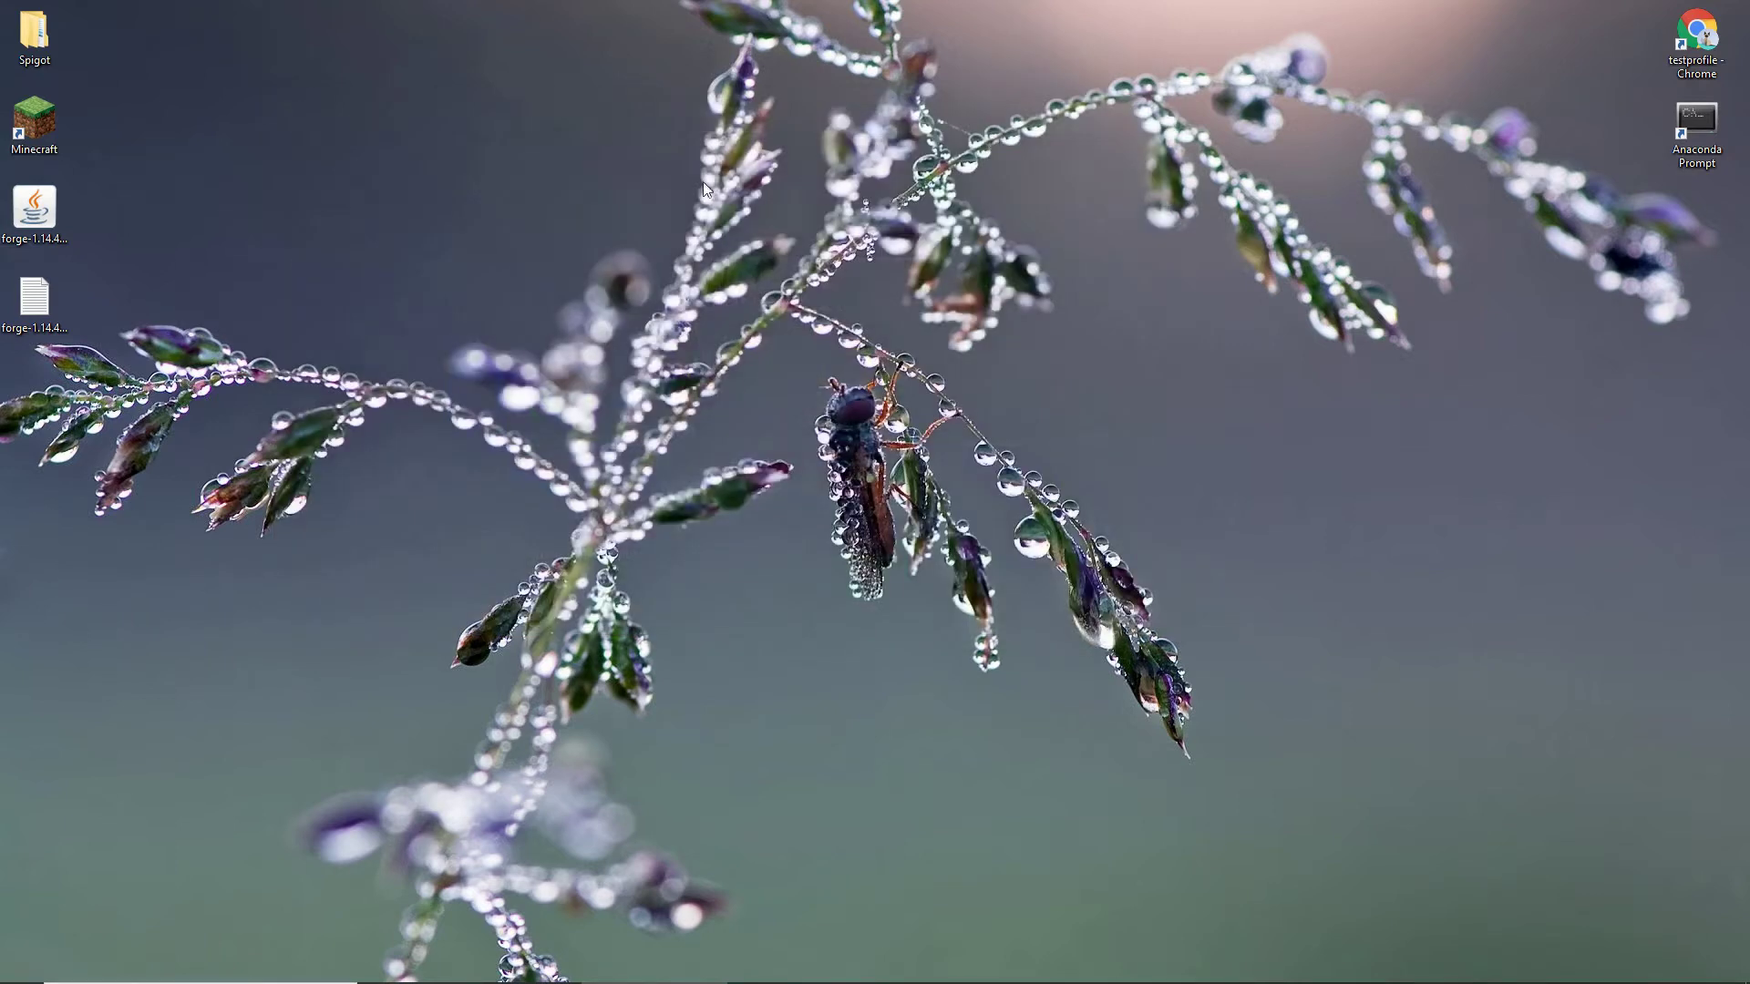
double_click(52, 133)
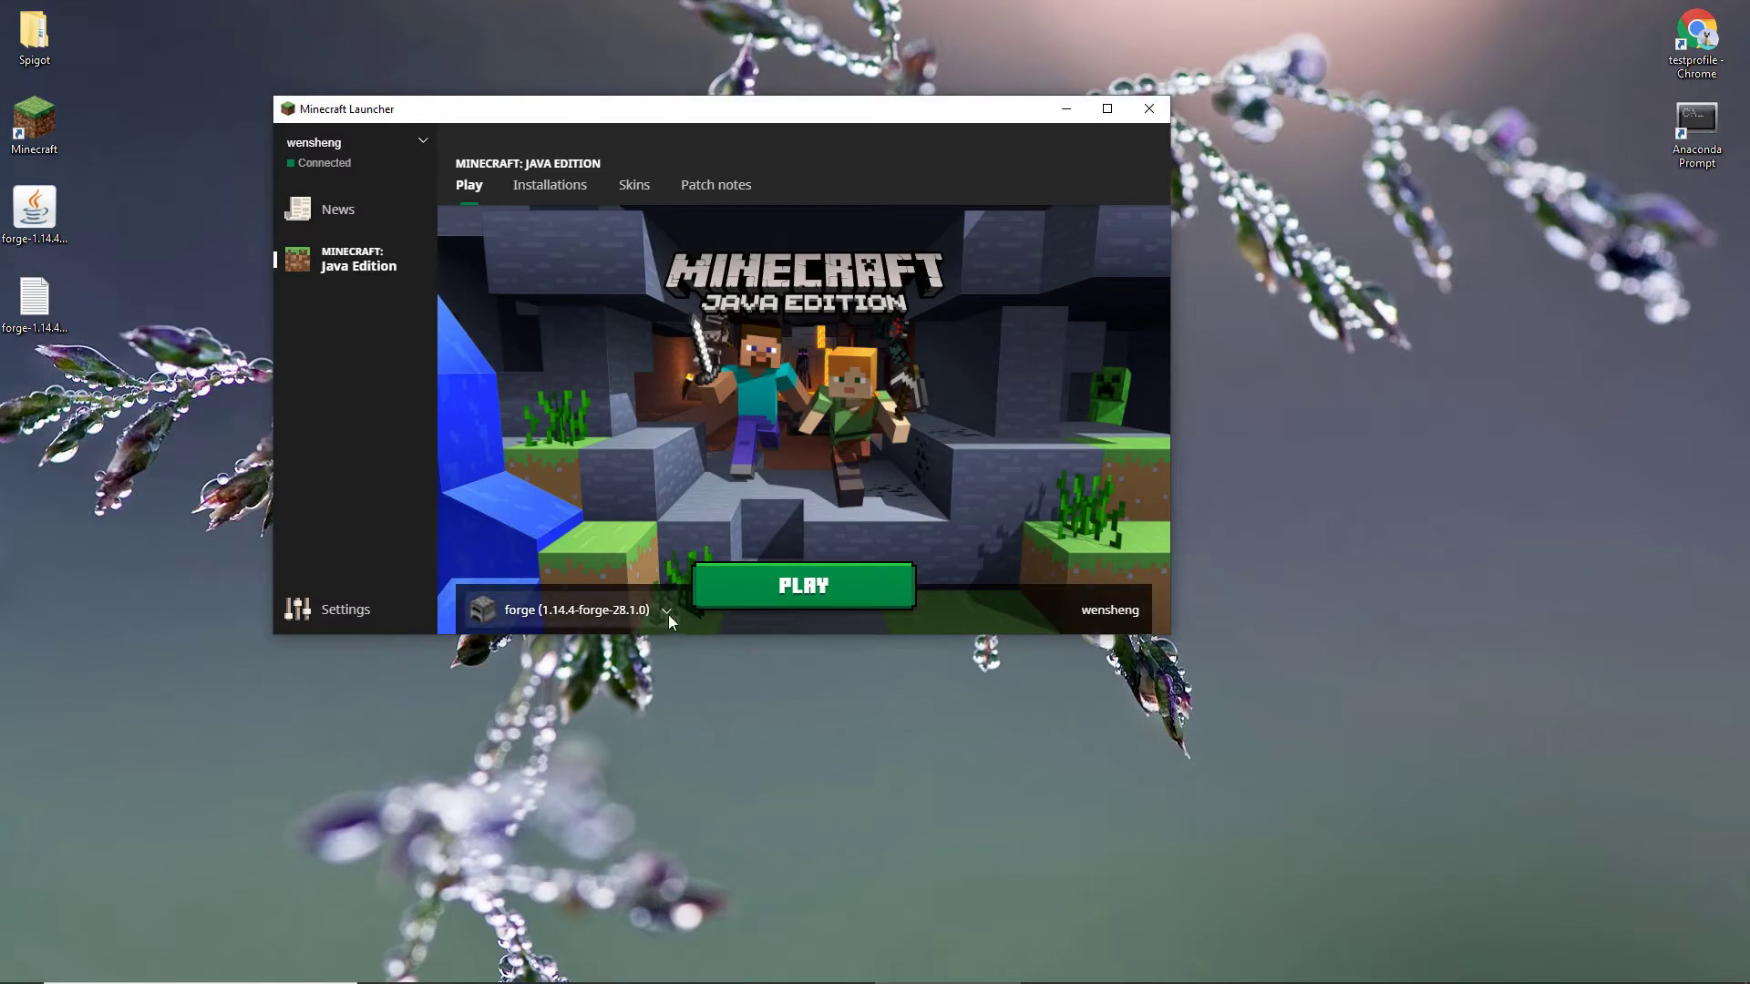
click(551, 185)
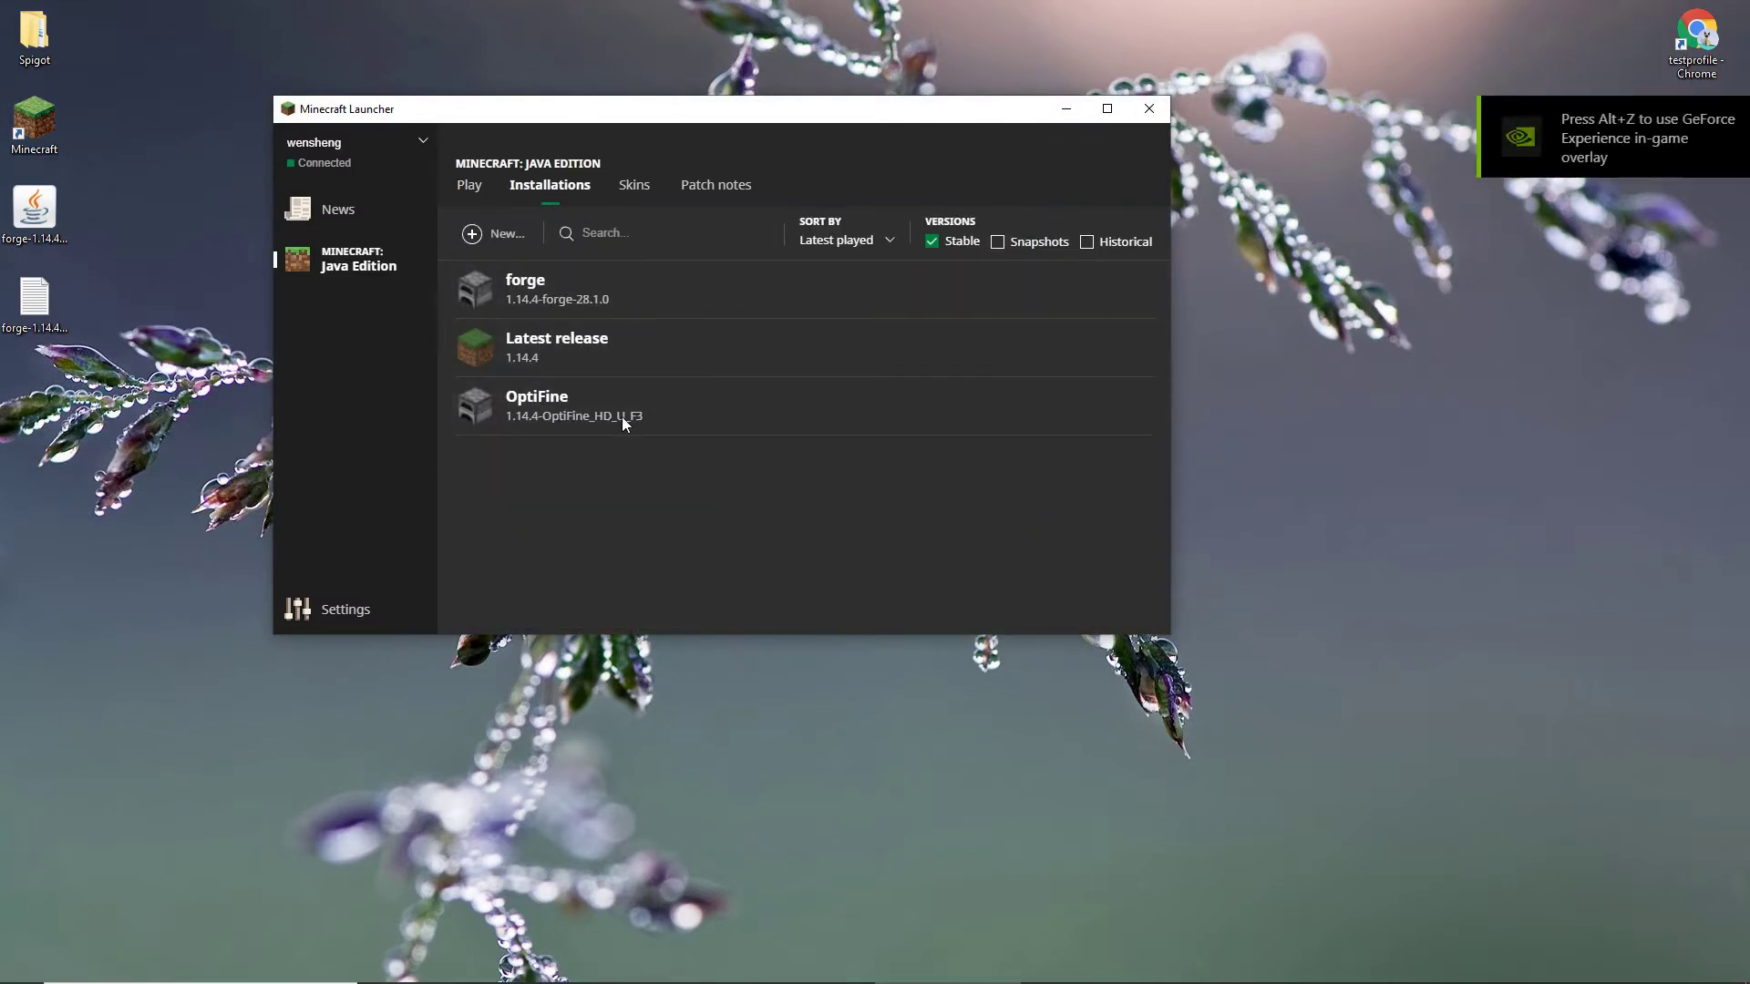
click(471, 186)
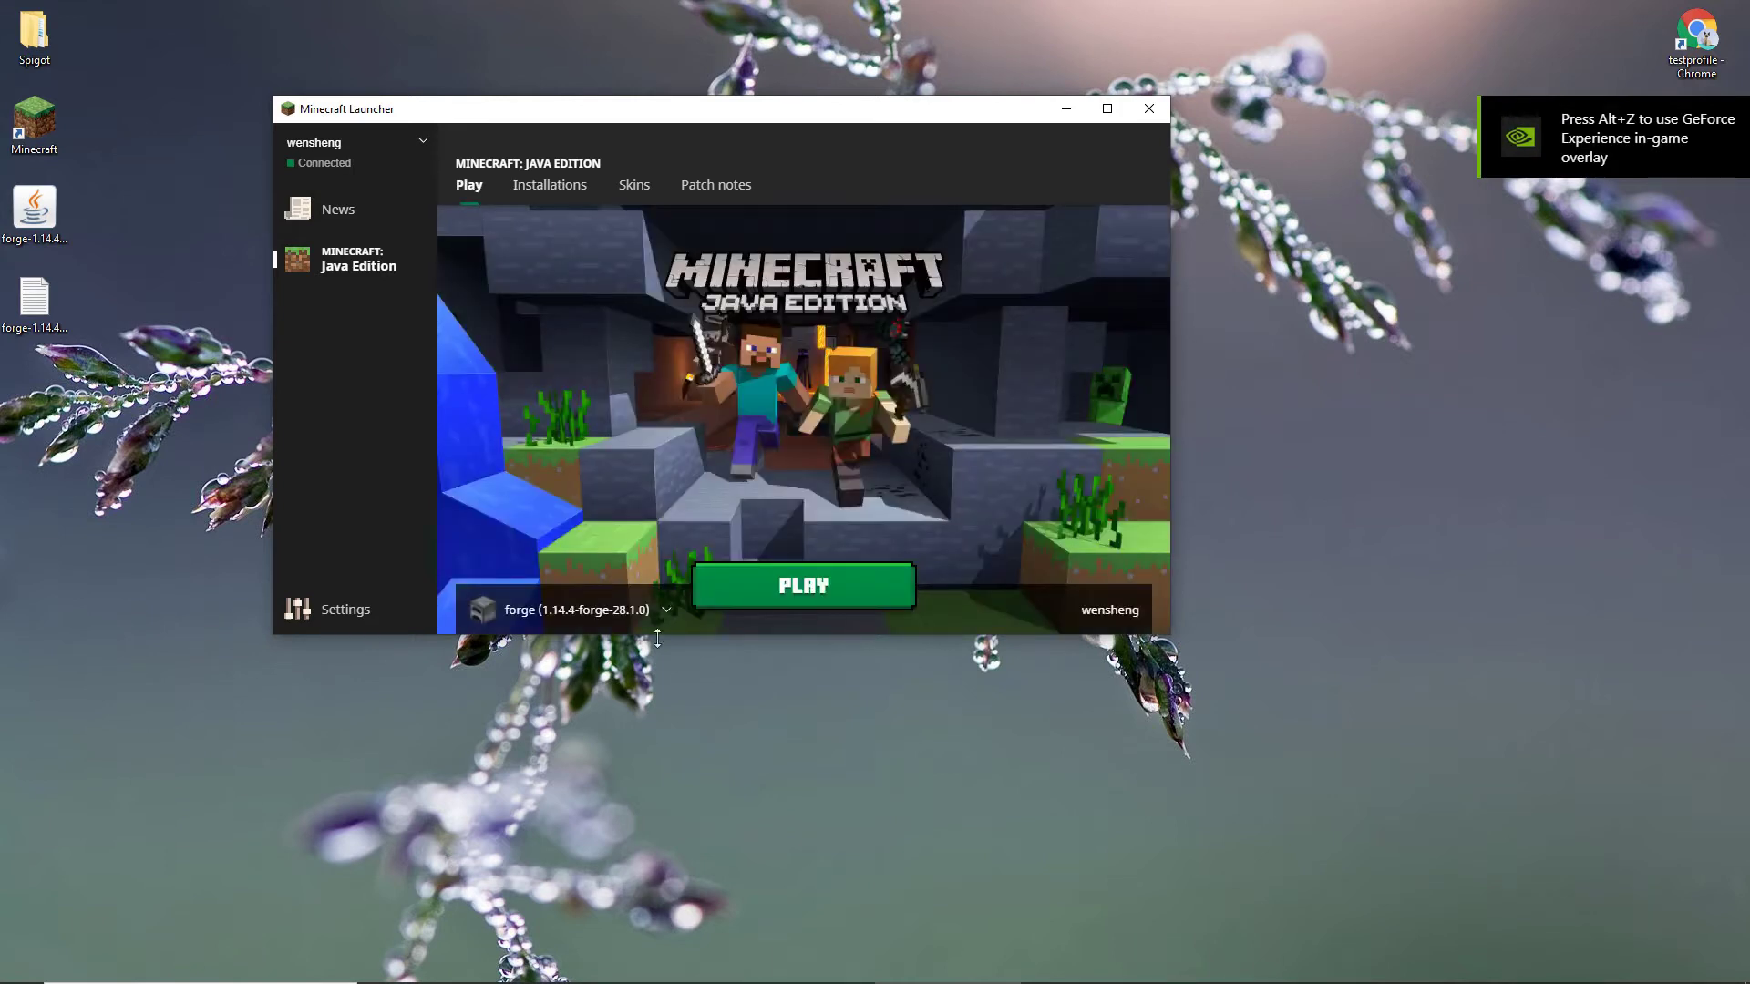
Launch Minecraft with the forge profile and create a singleplayer world named New World in Creative mode.
click(801, 602)
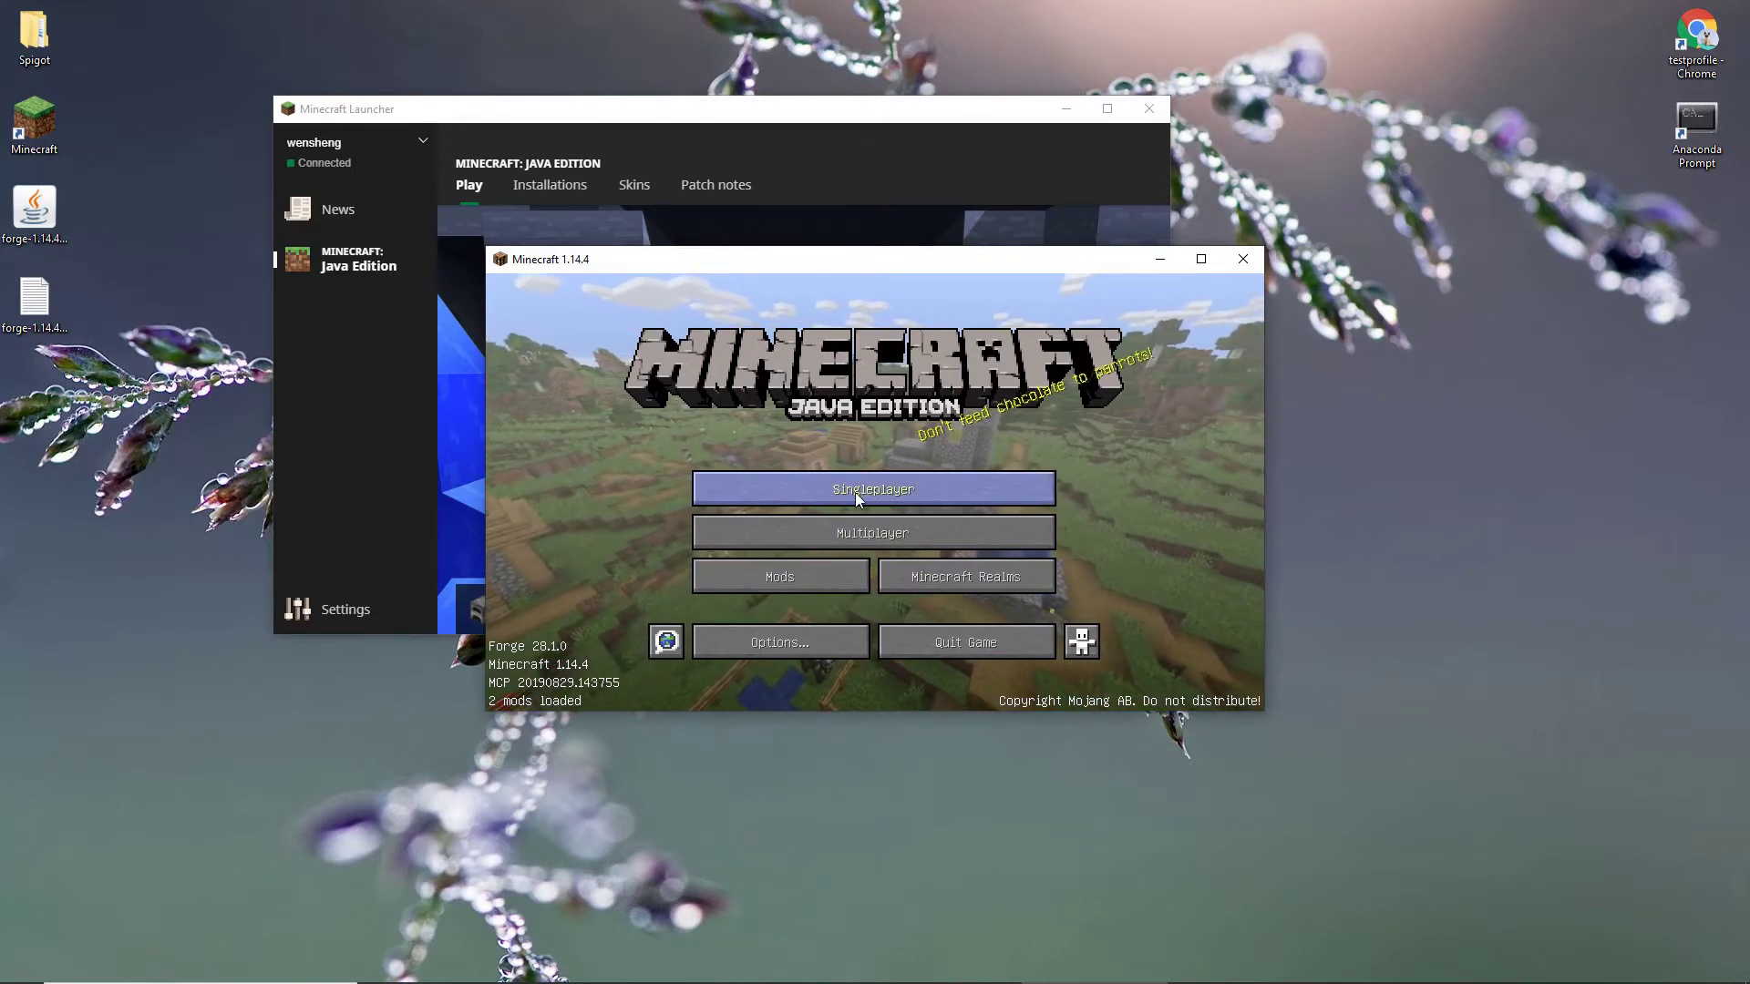
click(847, 492)
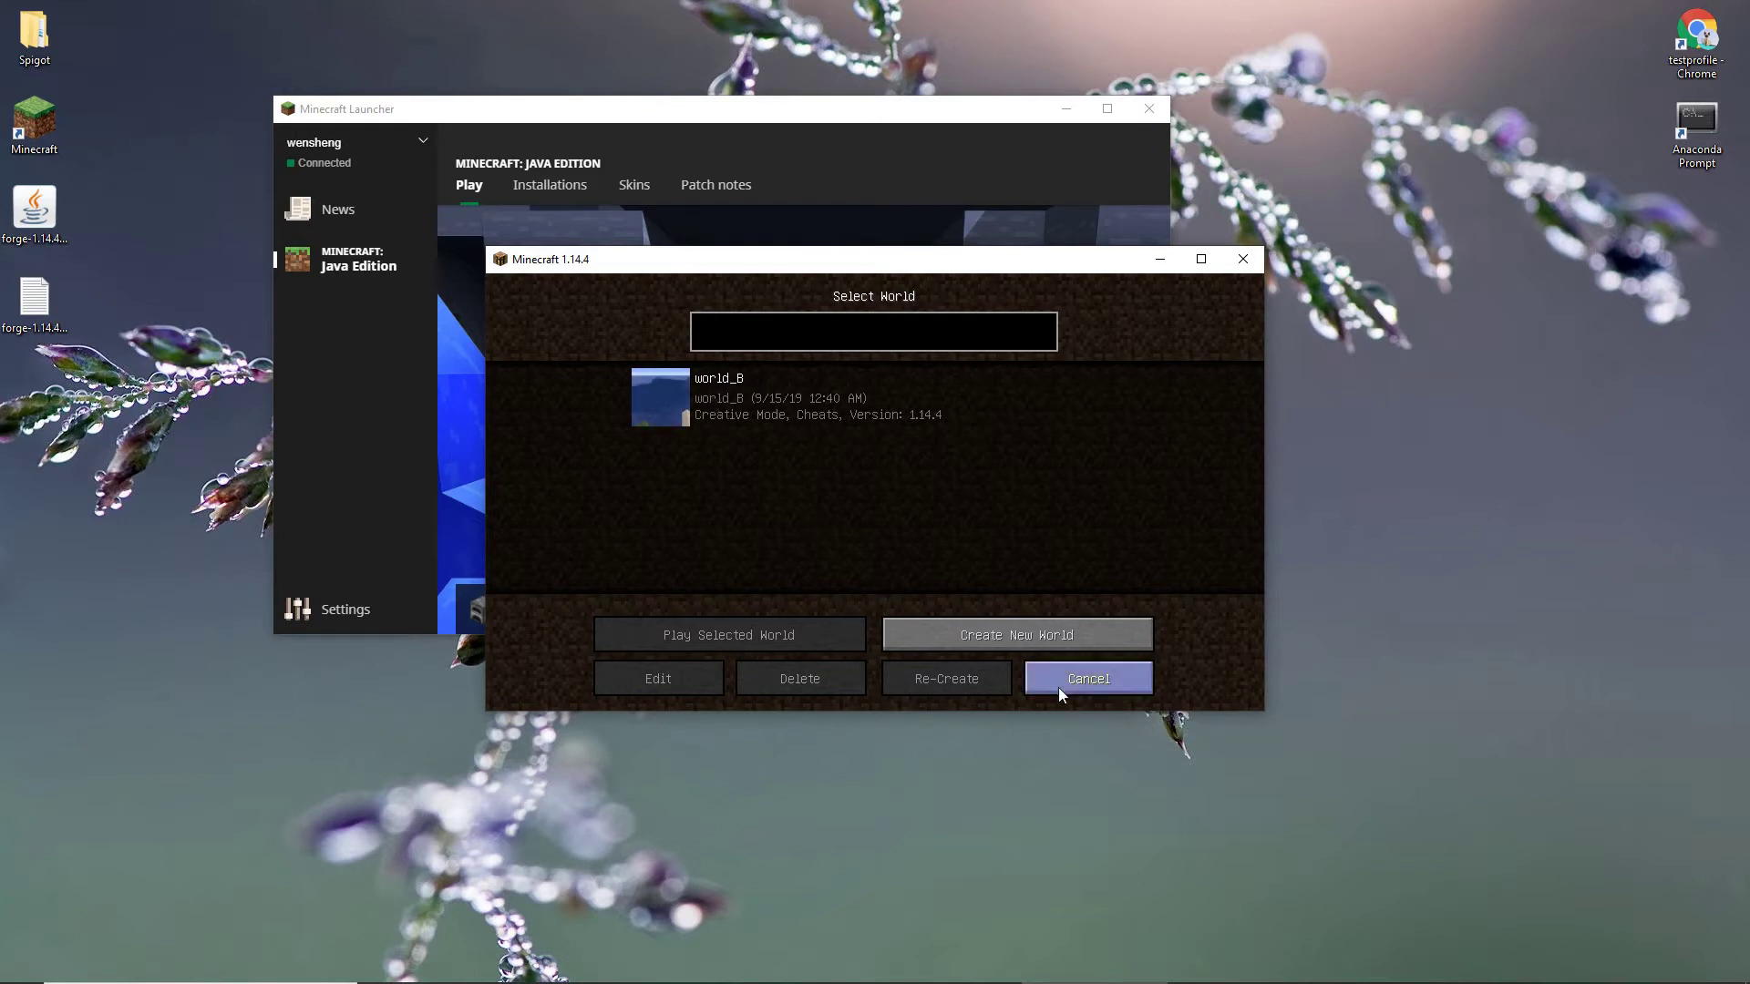
click(1001, 636)
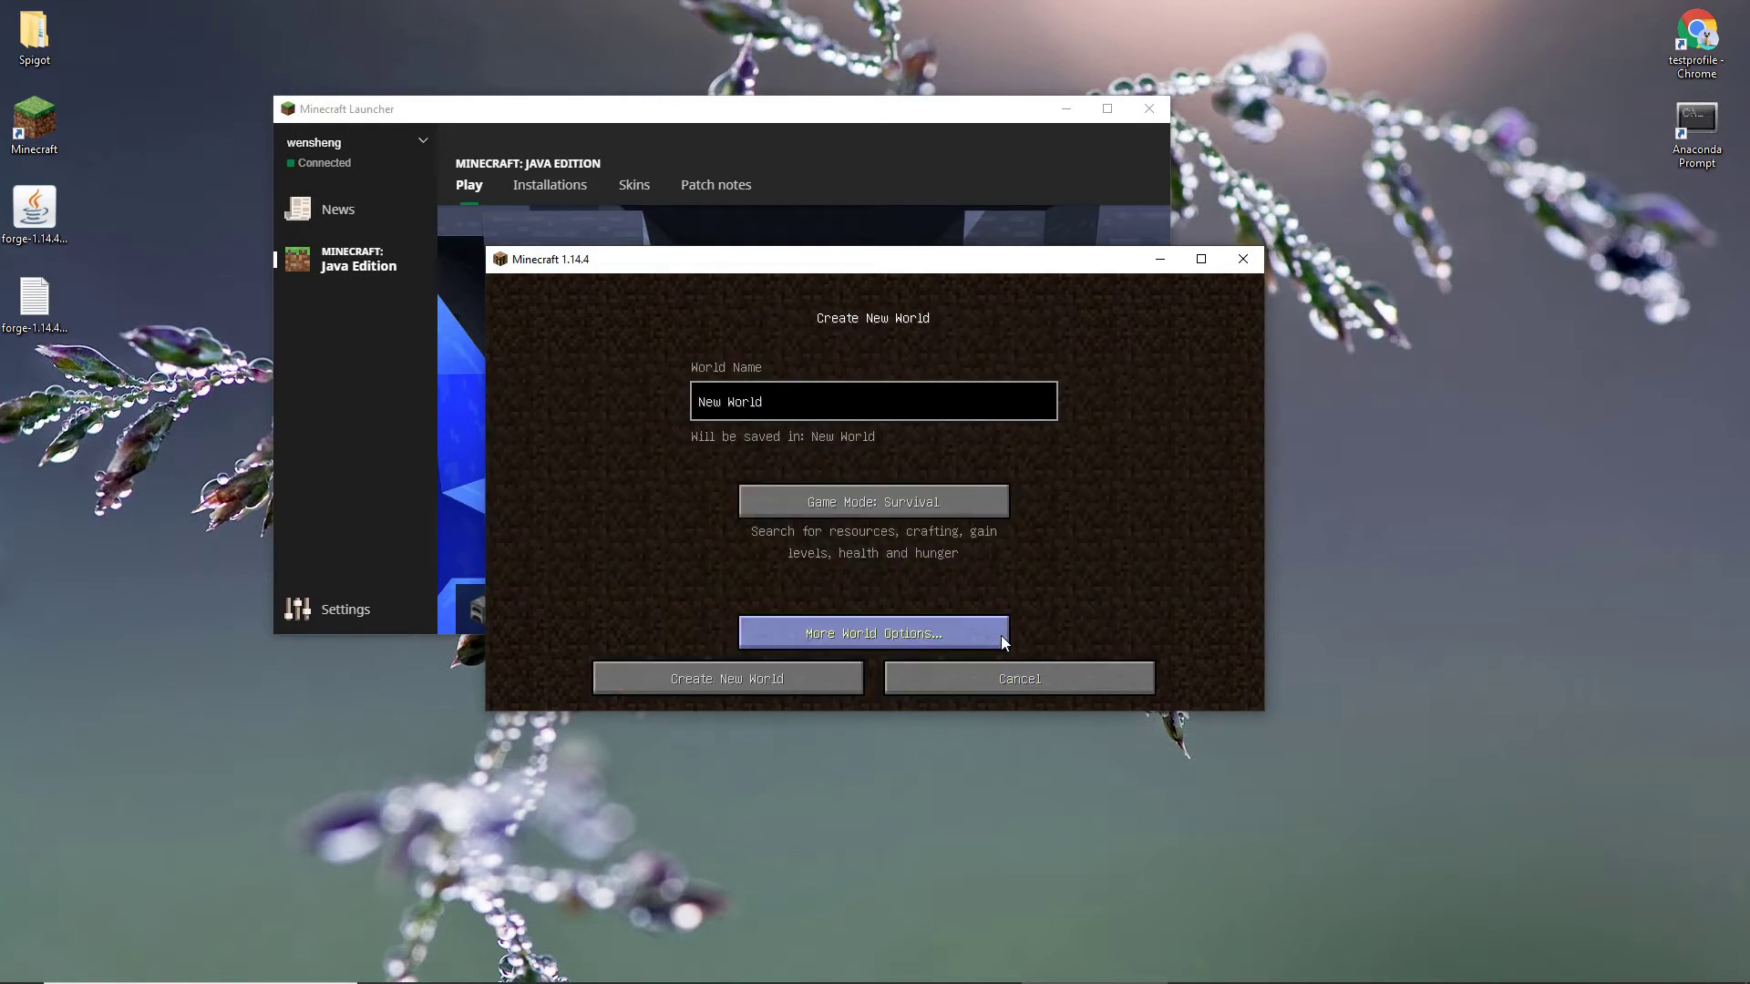
click(887, 510)
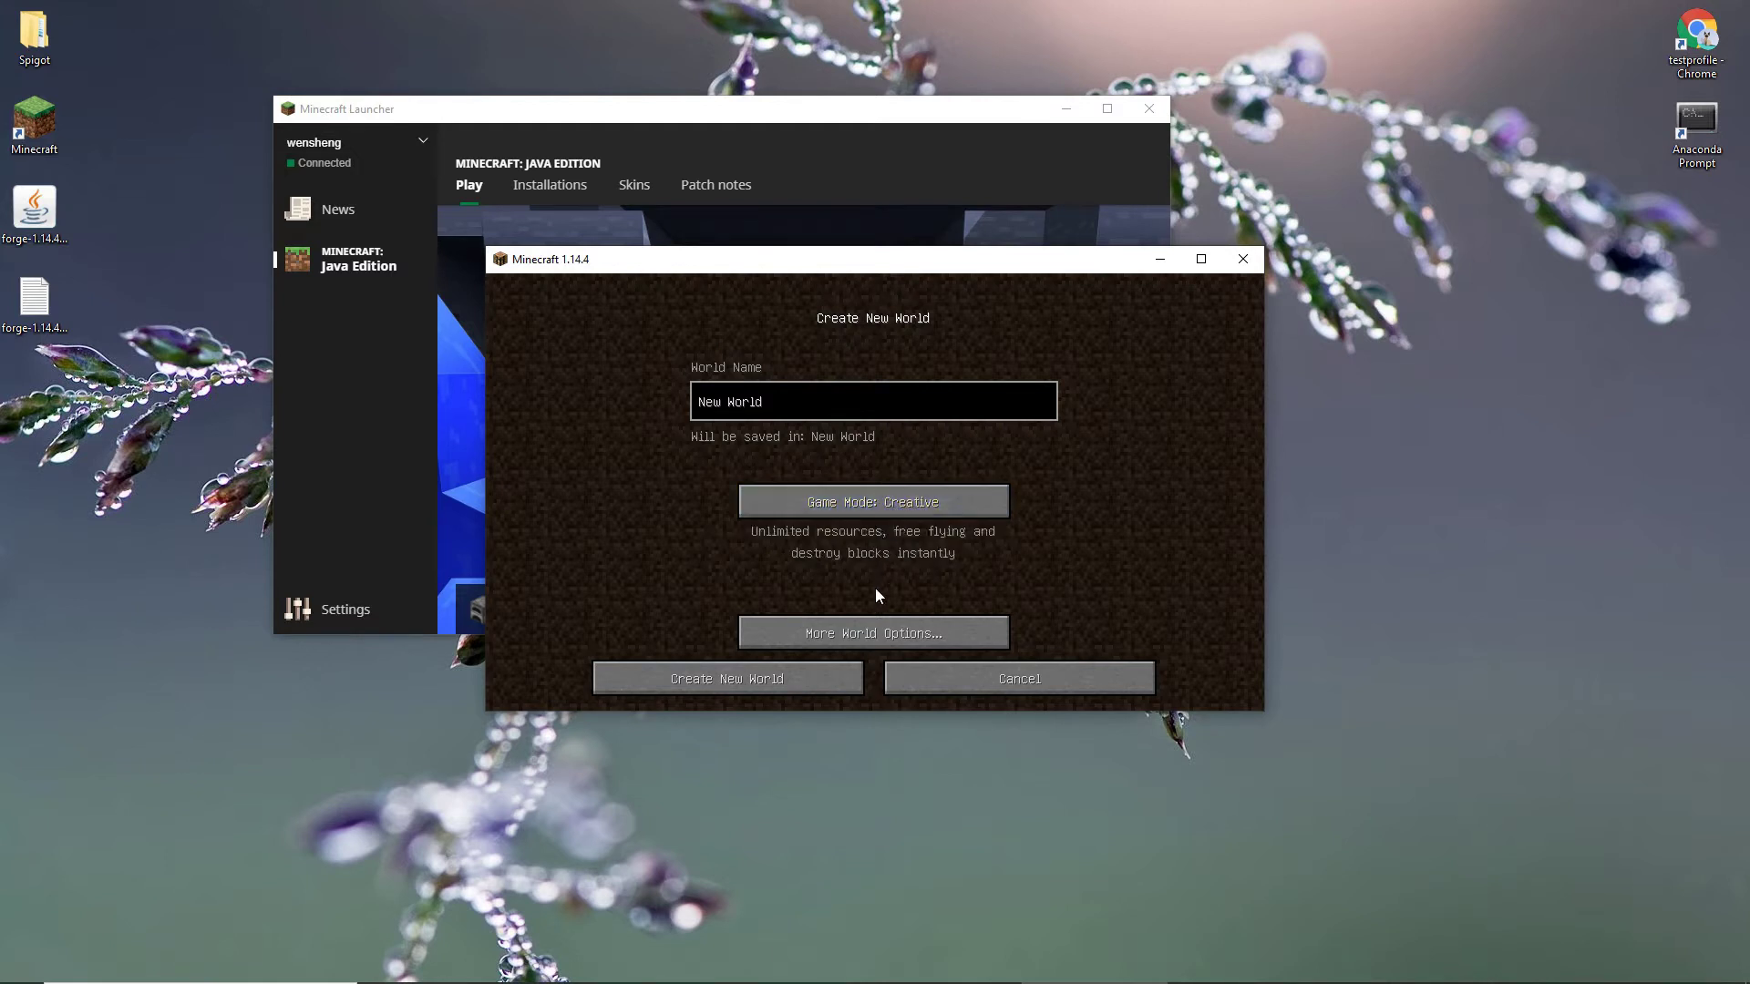
click(831, 680)
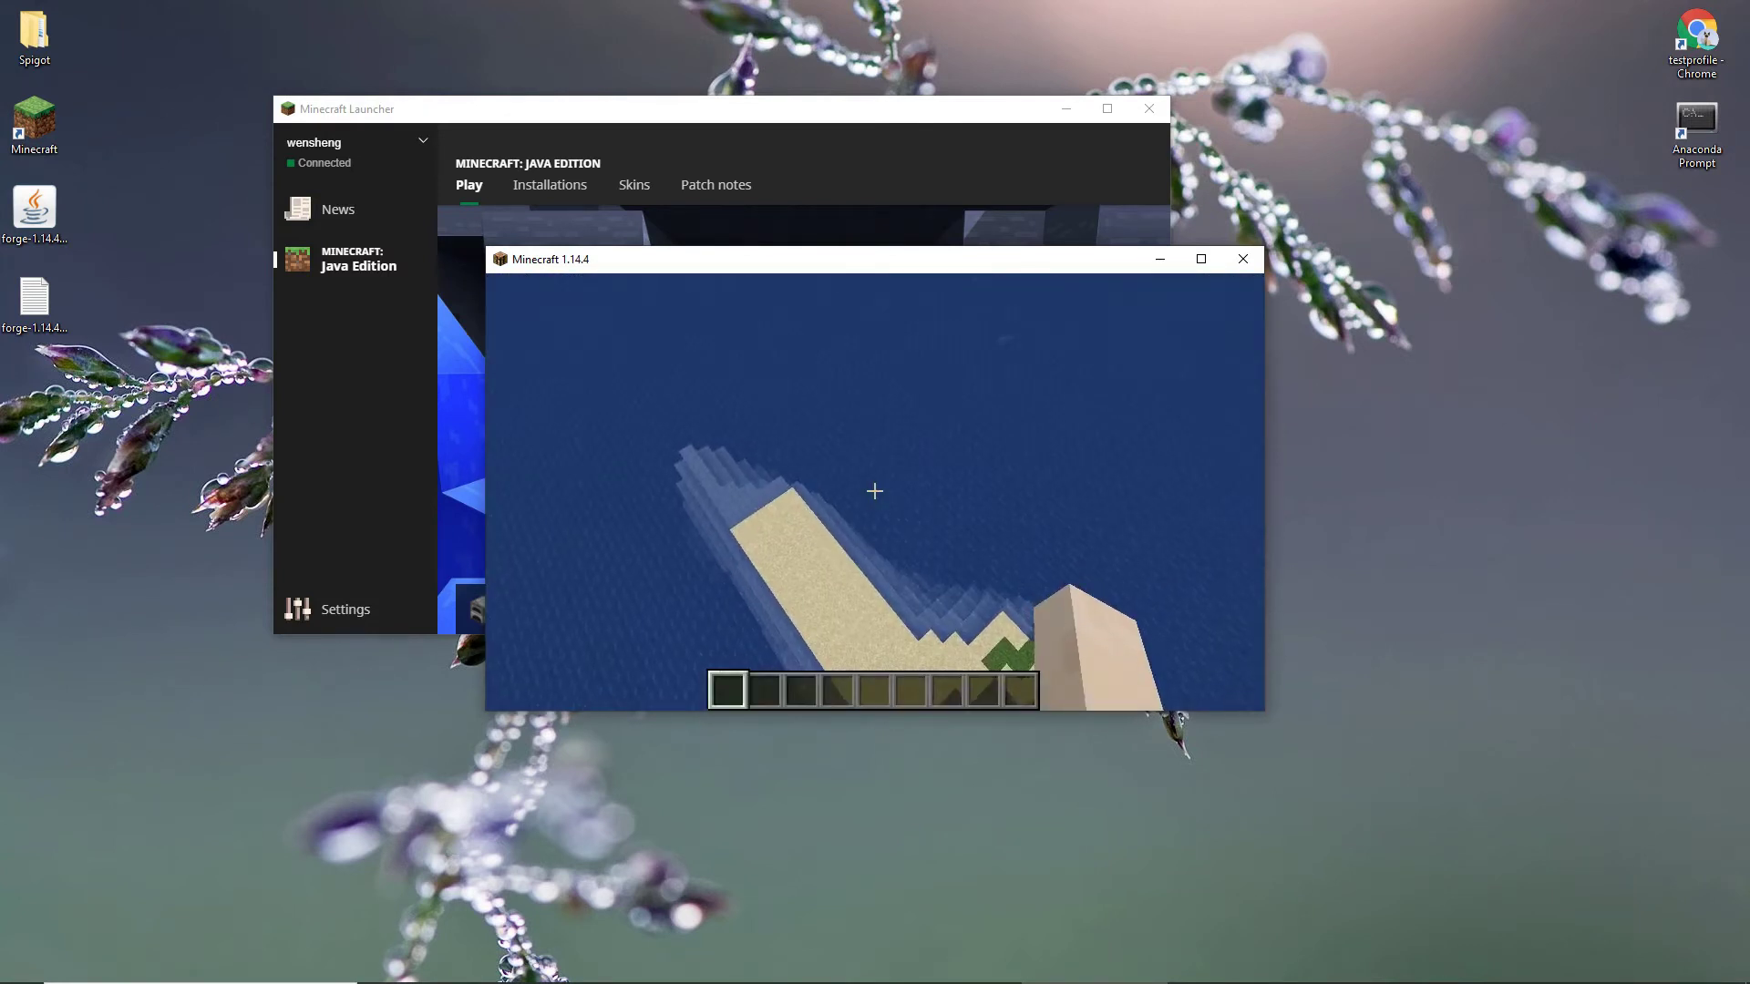
Look around the new world briefly, pause the game and close the Minecraft game window.
click(875, 491)
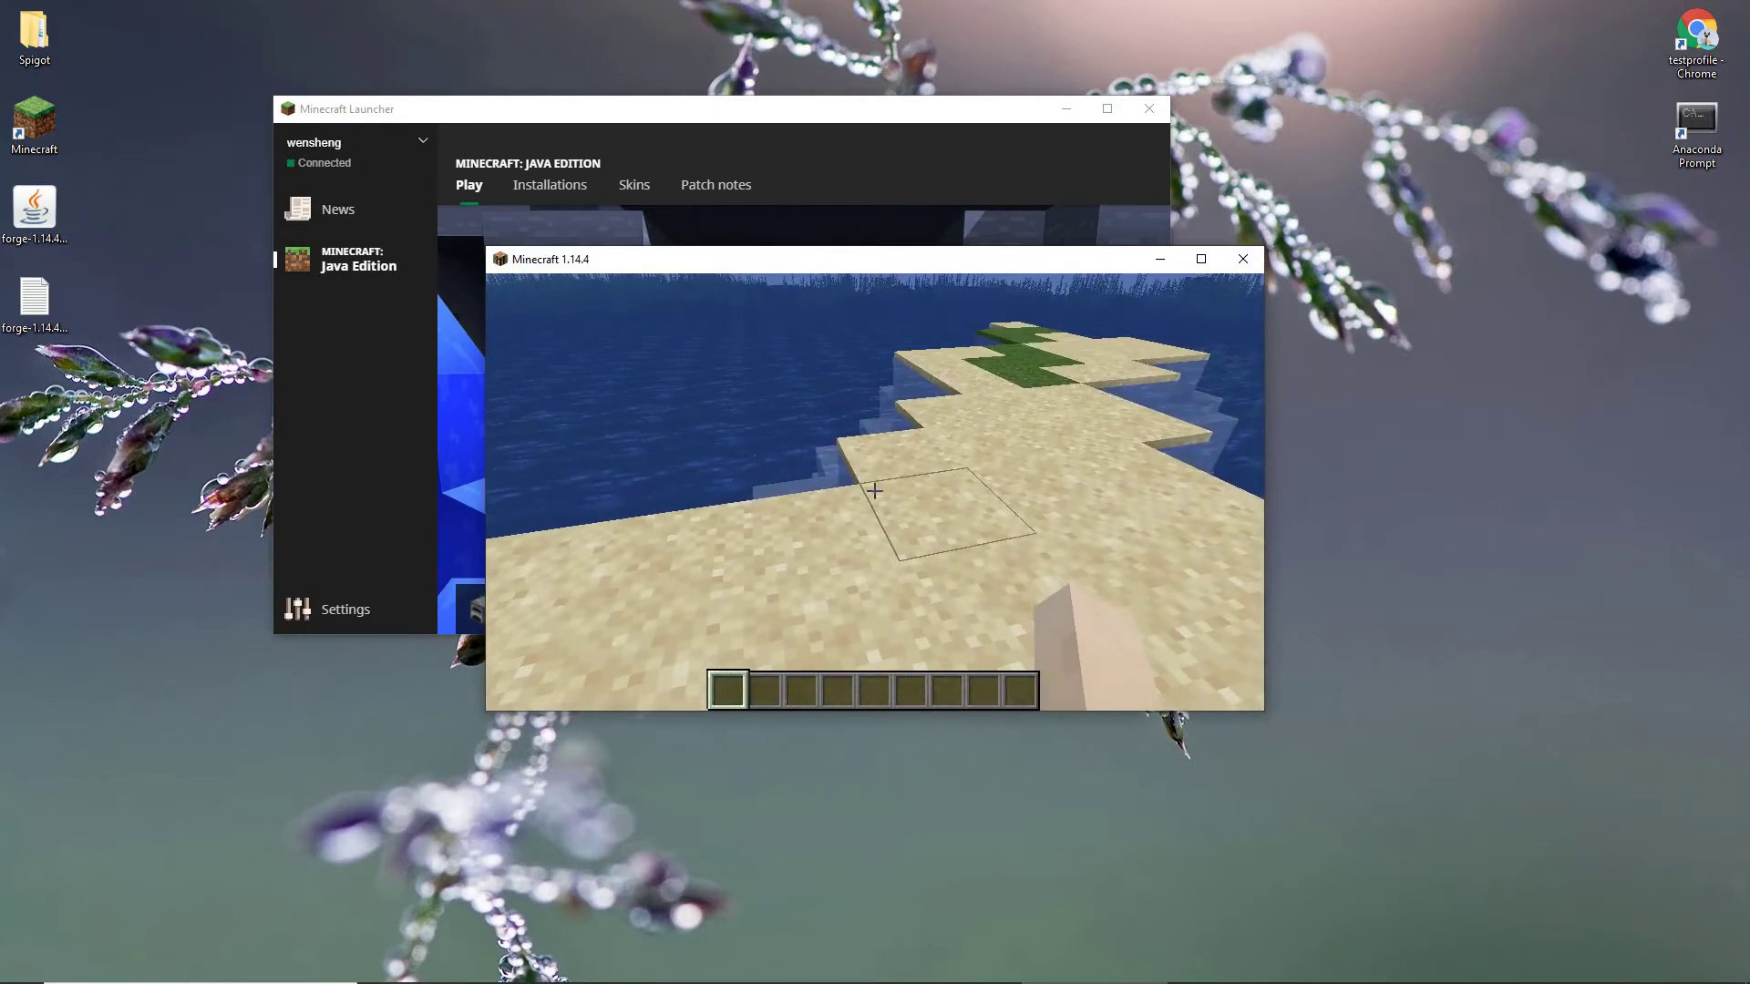
key(Escape)
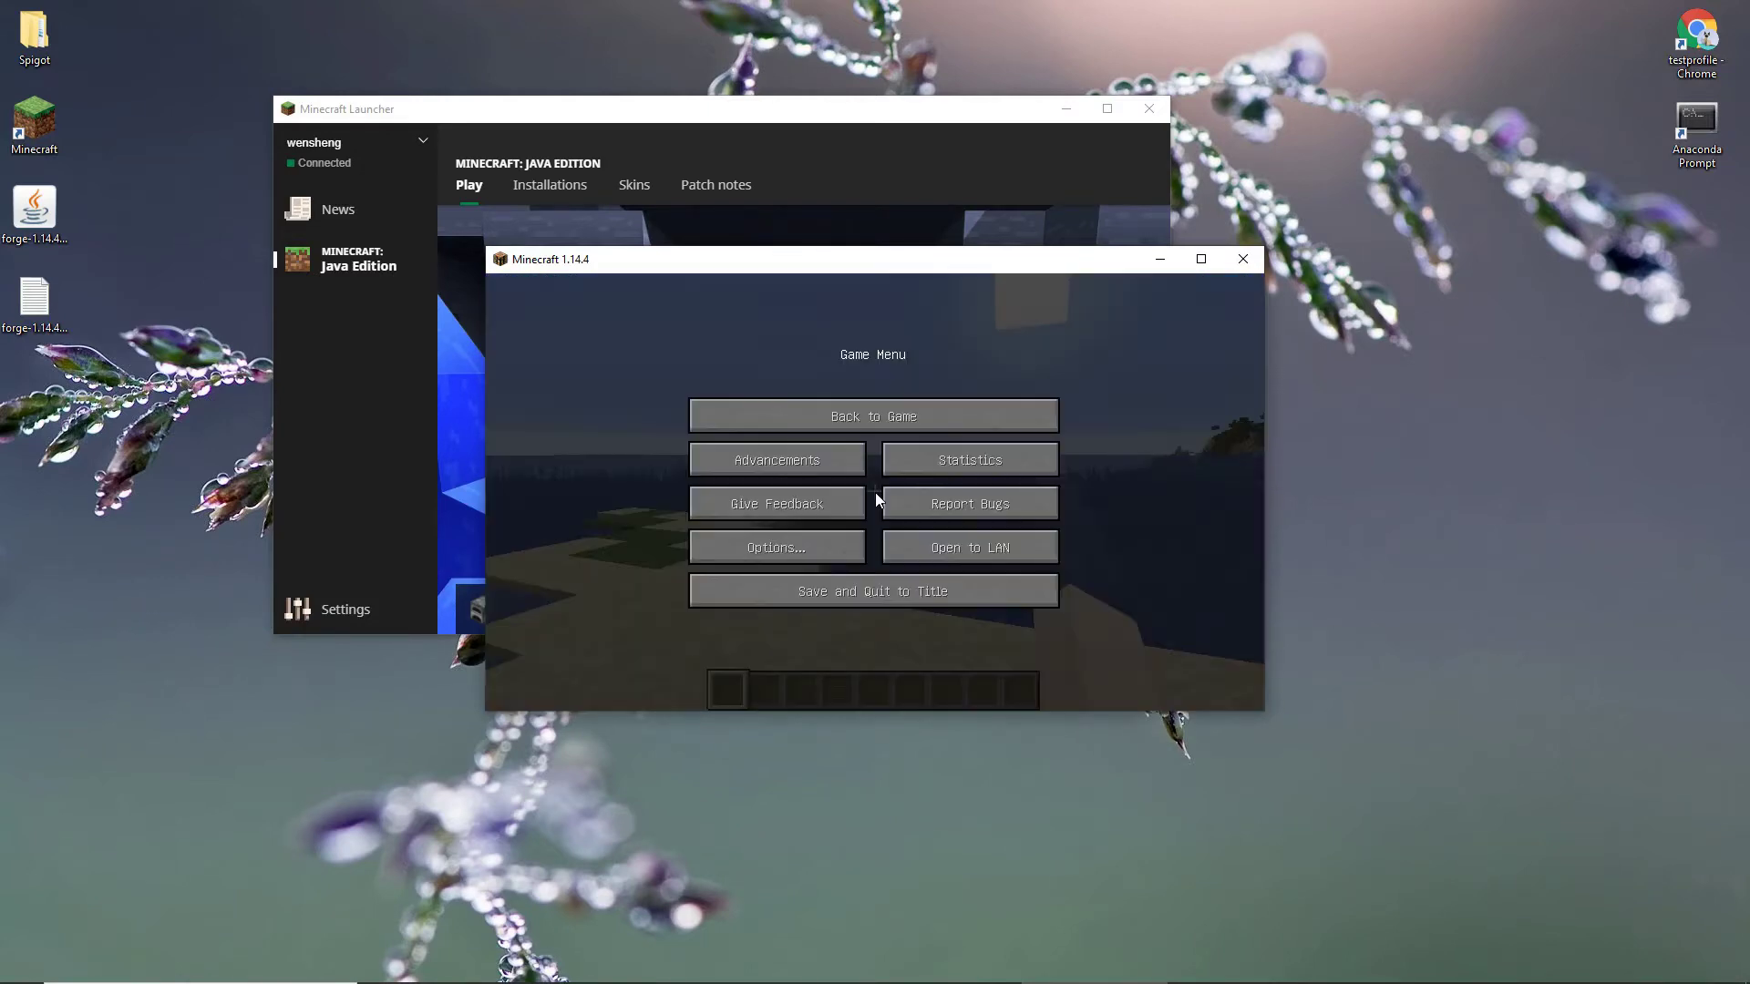
click(1255, 264)
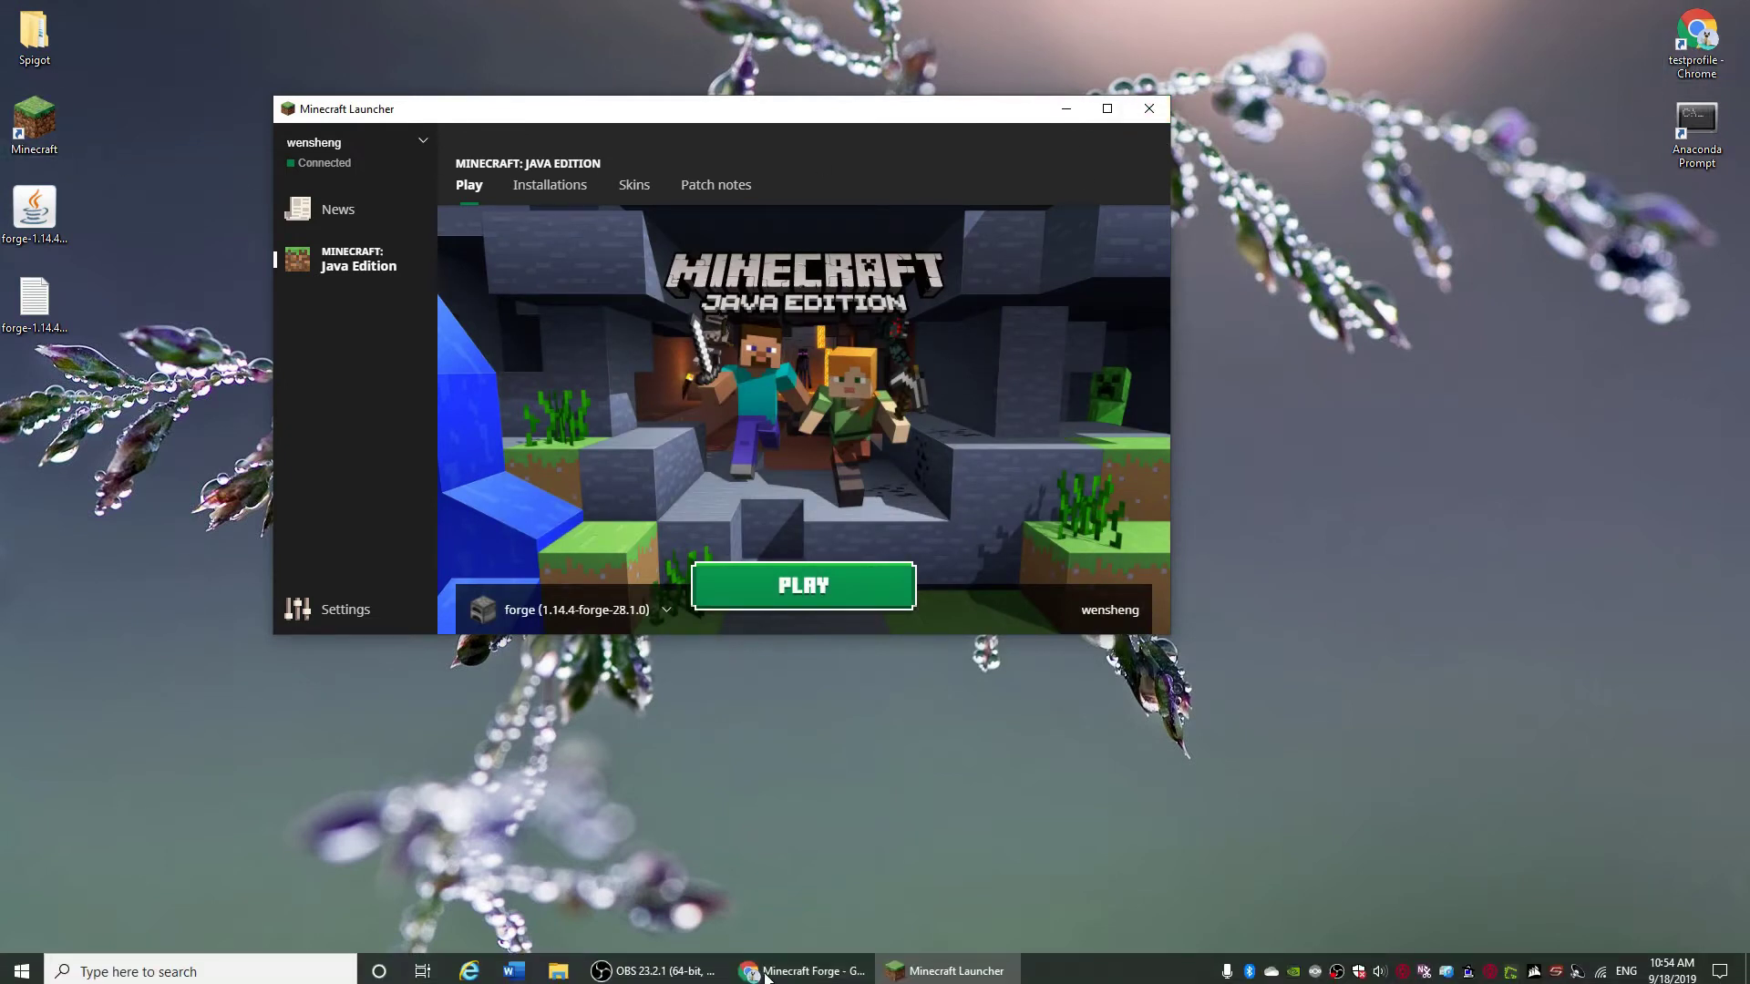
Switch to Chrome, search for juicyraspberrypie and open the JuicyRaspberryPie repository on GitHub.
click(802, 965)
click(678, 143)
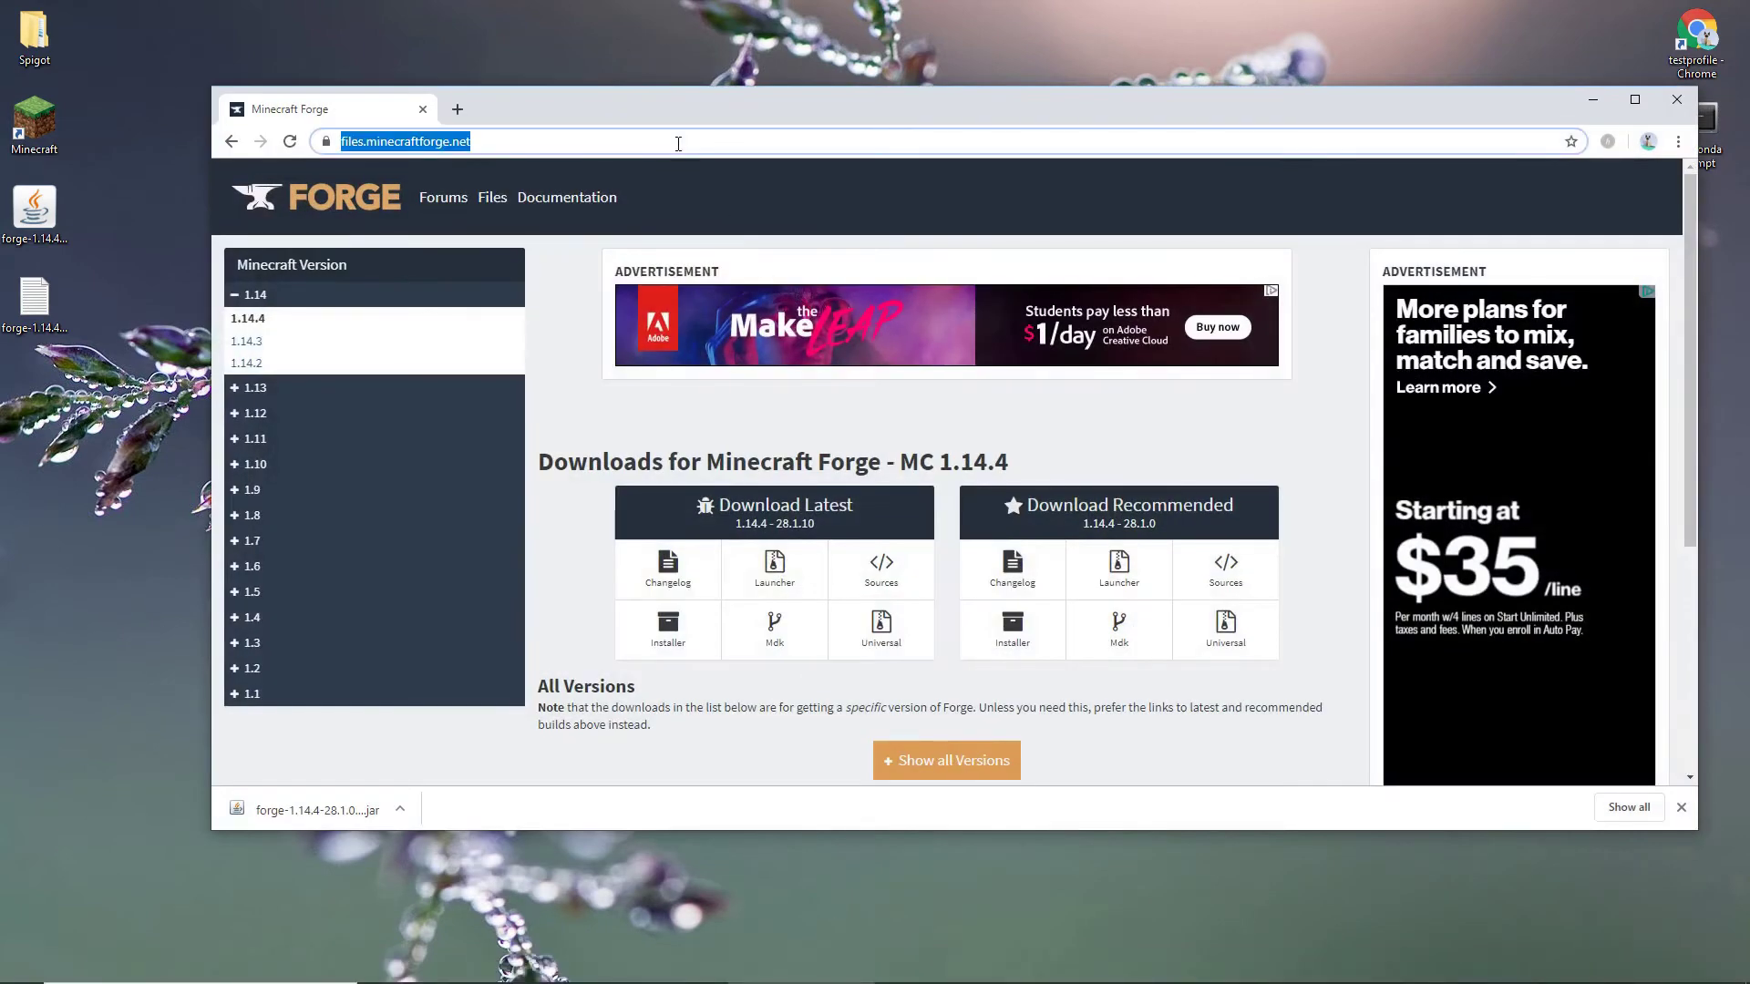
text(juicyr)
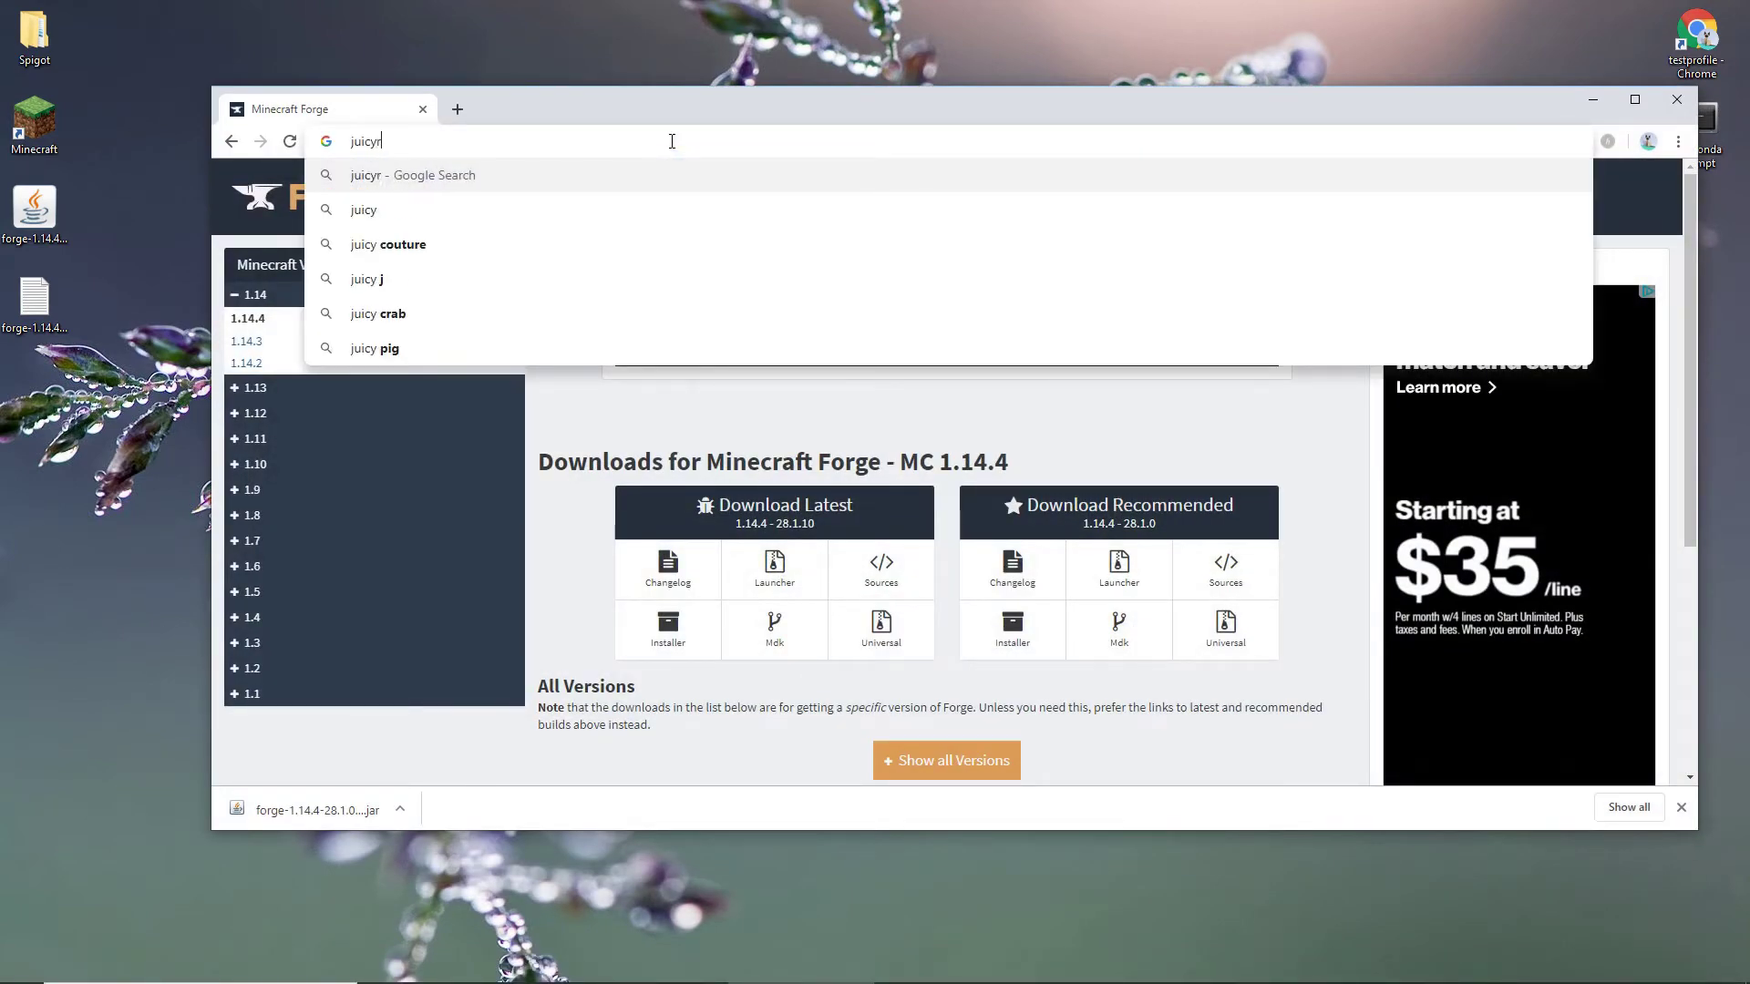
text(aspberry)
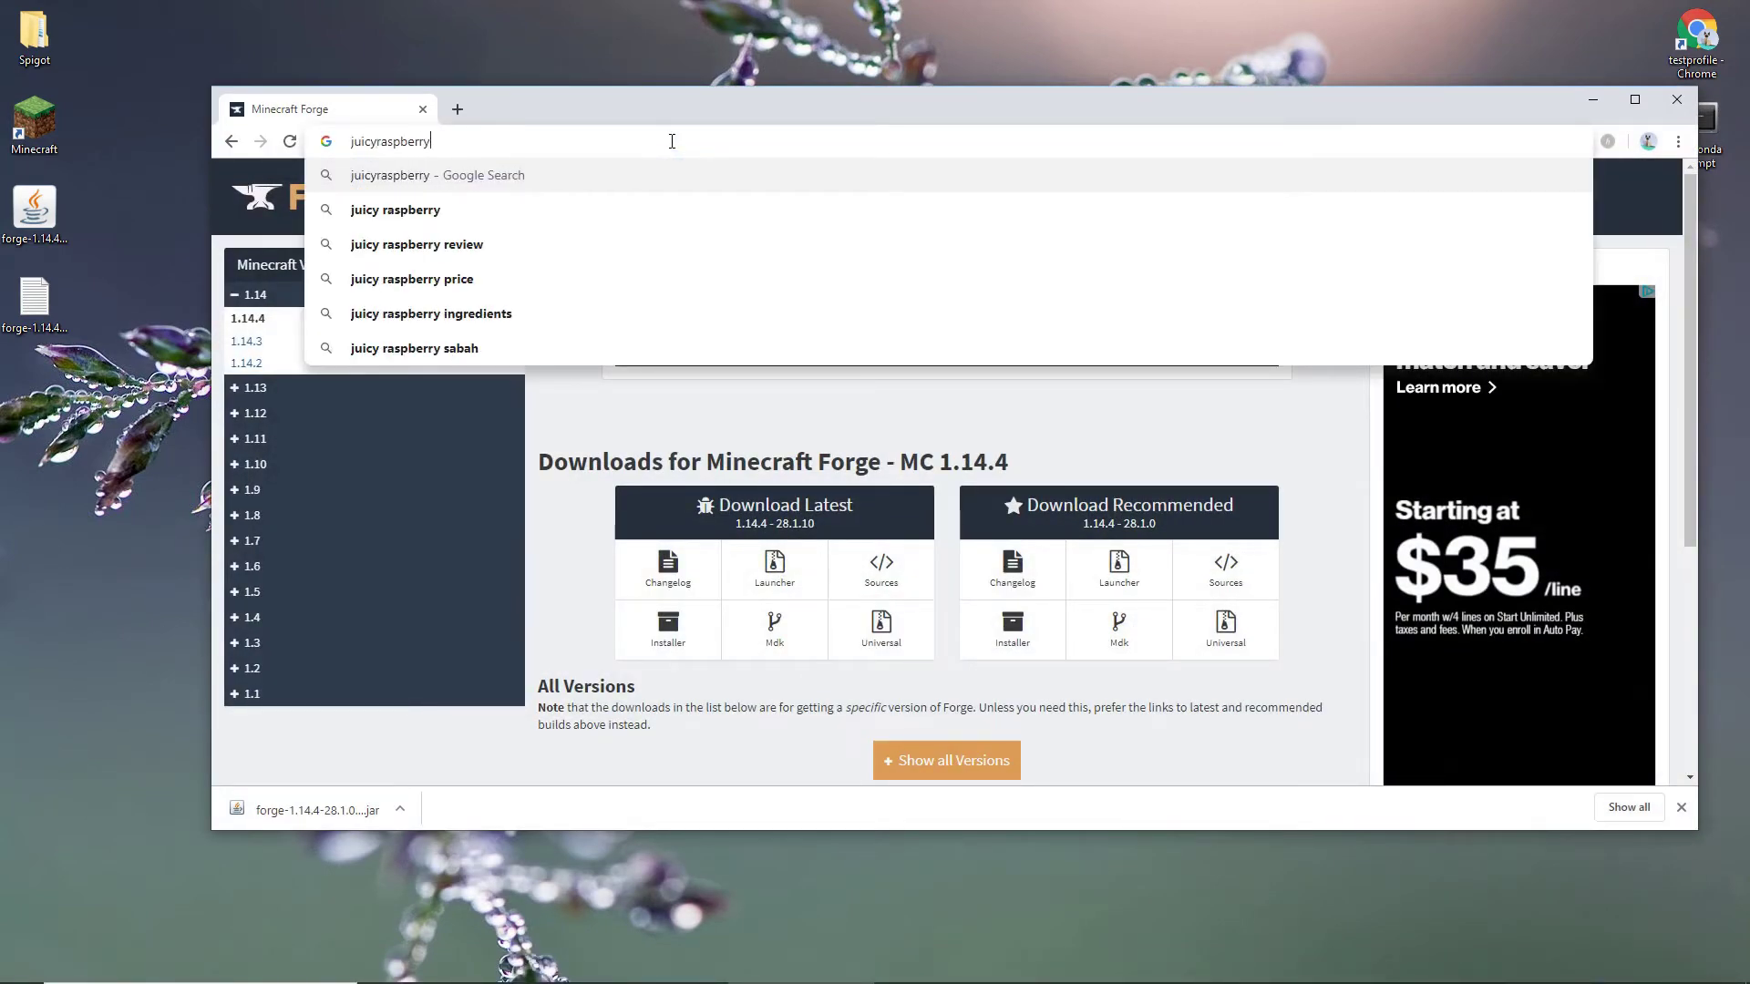
text(pie)
key(Return)
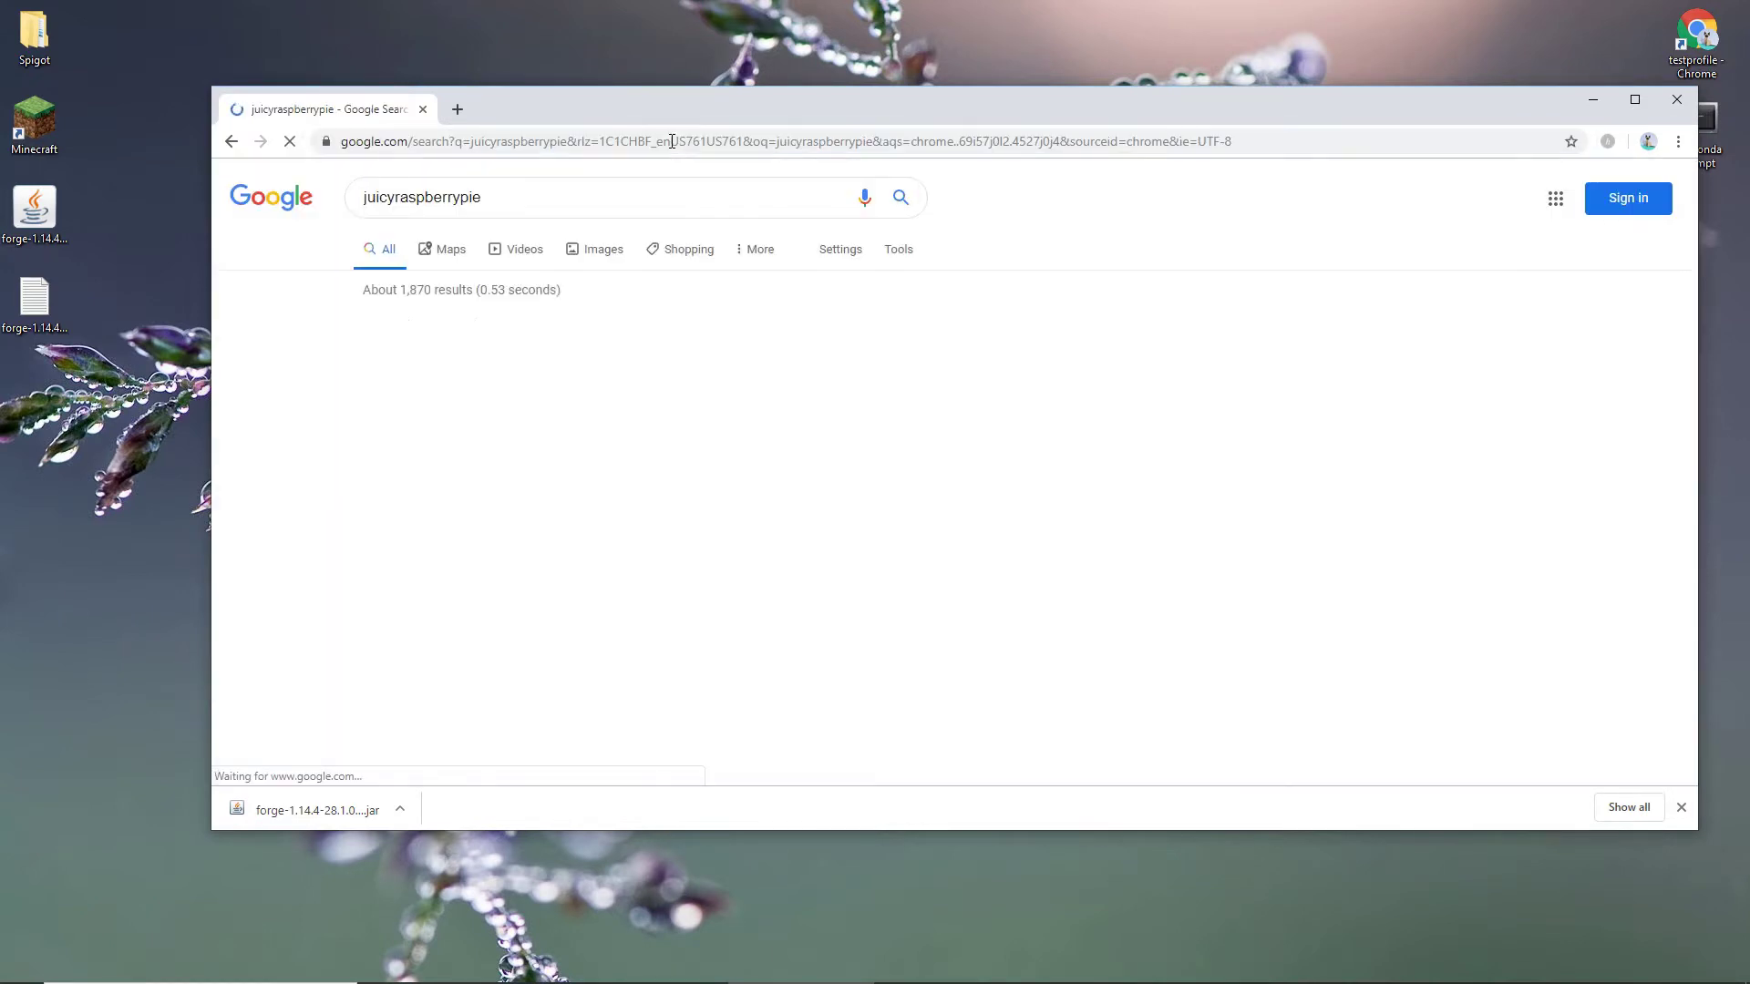
click(658, 328)
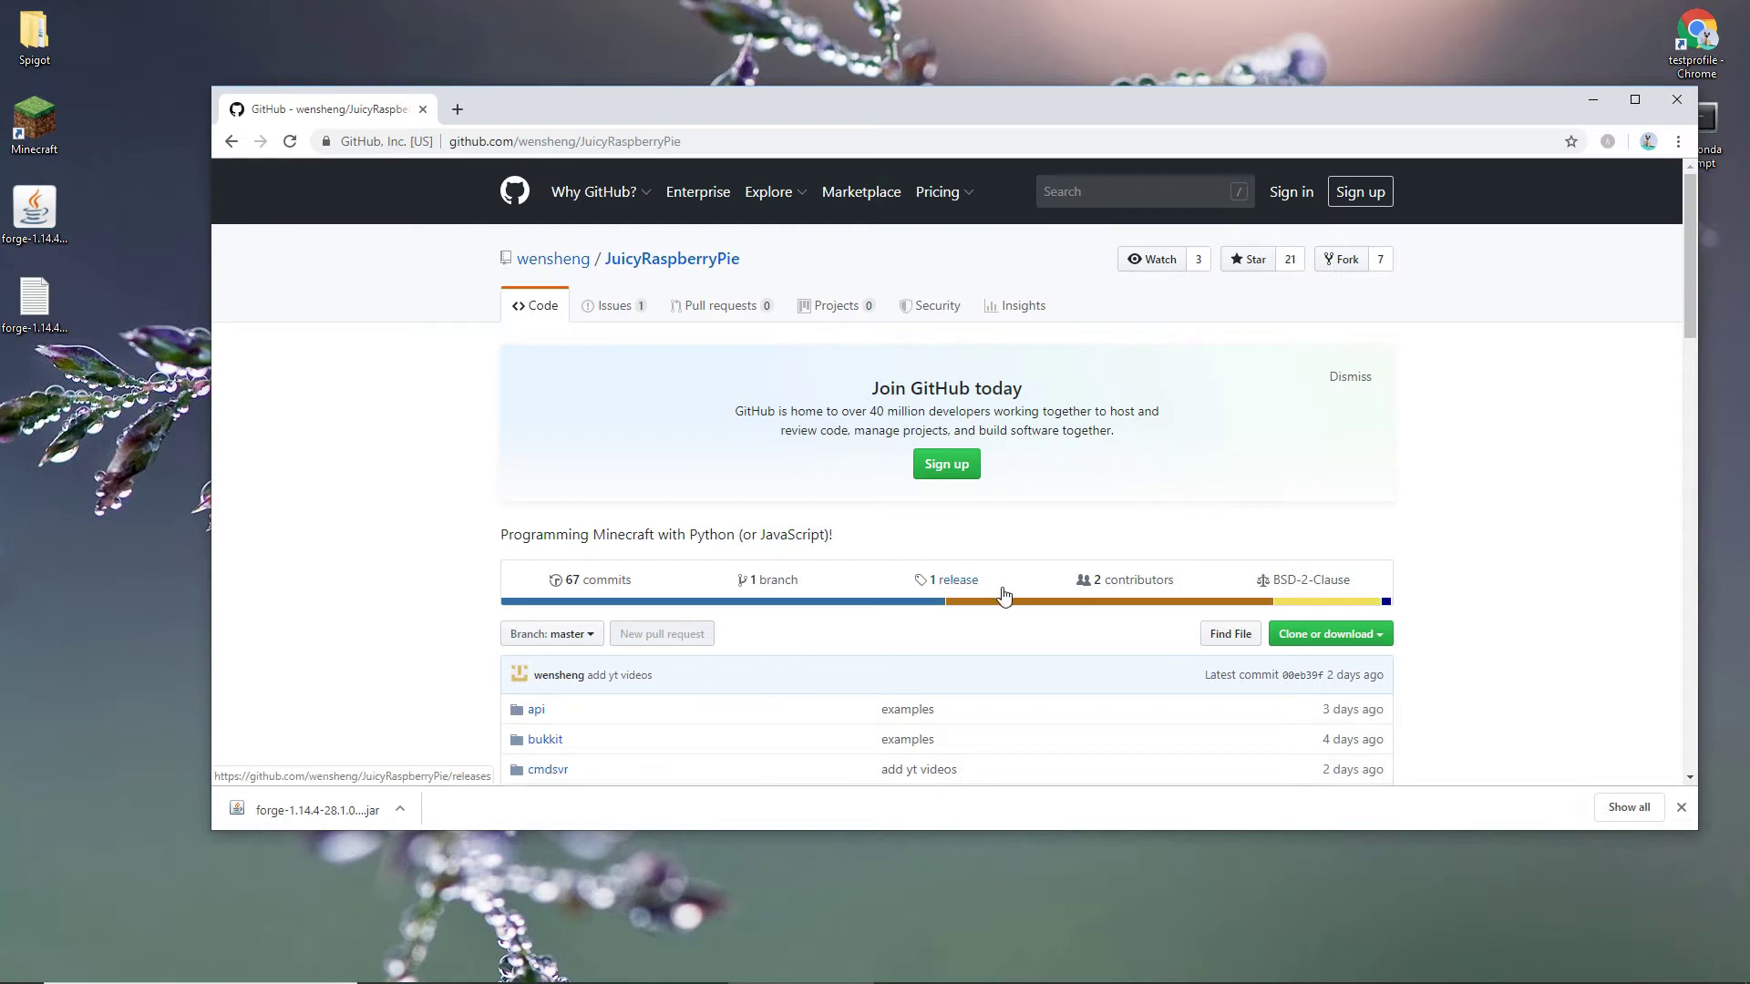
Download juicyraspberrypie-forge-1.14.4.jar from the repository's v0.2 release to the desktop.
click(957, 590)
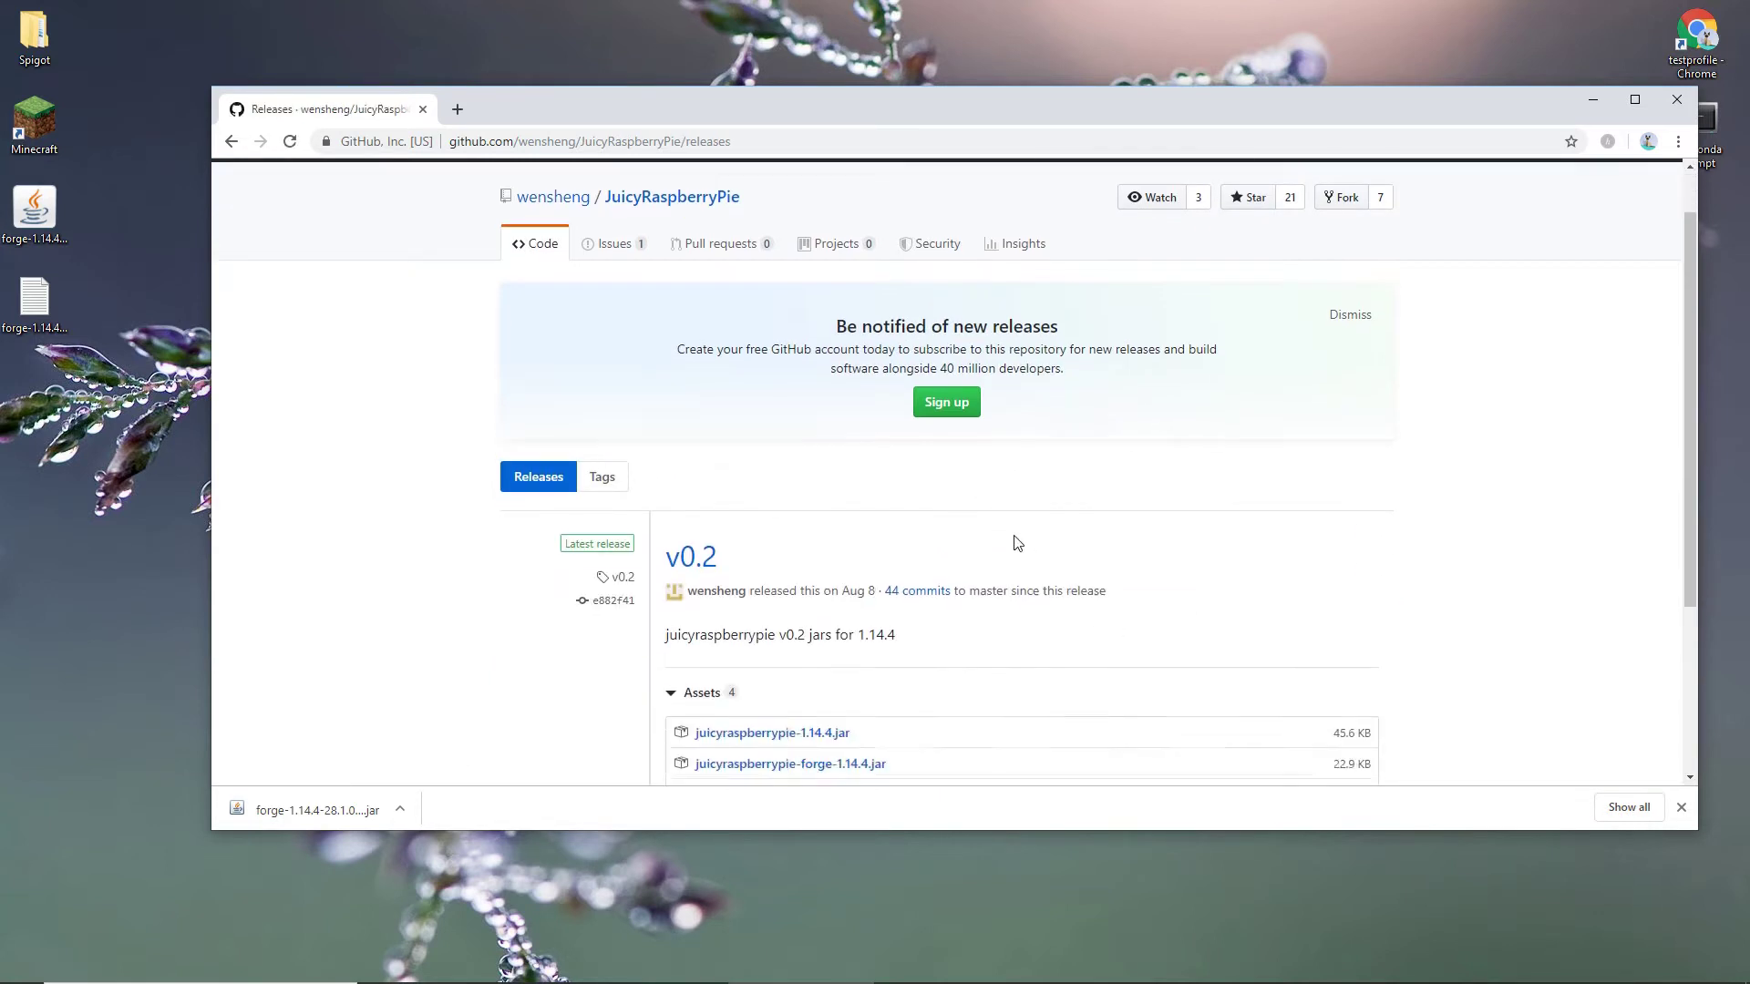
scroll(1017, 543, down, 2)
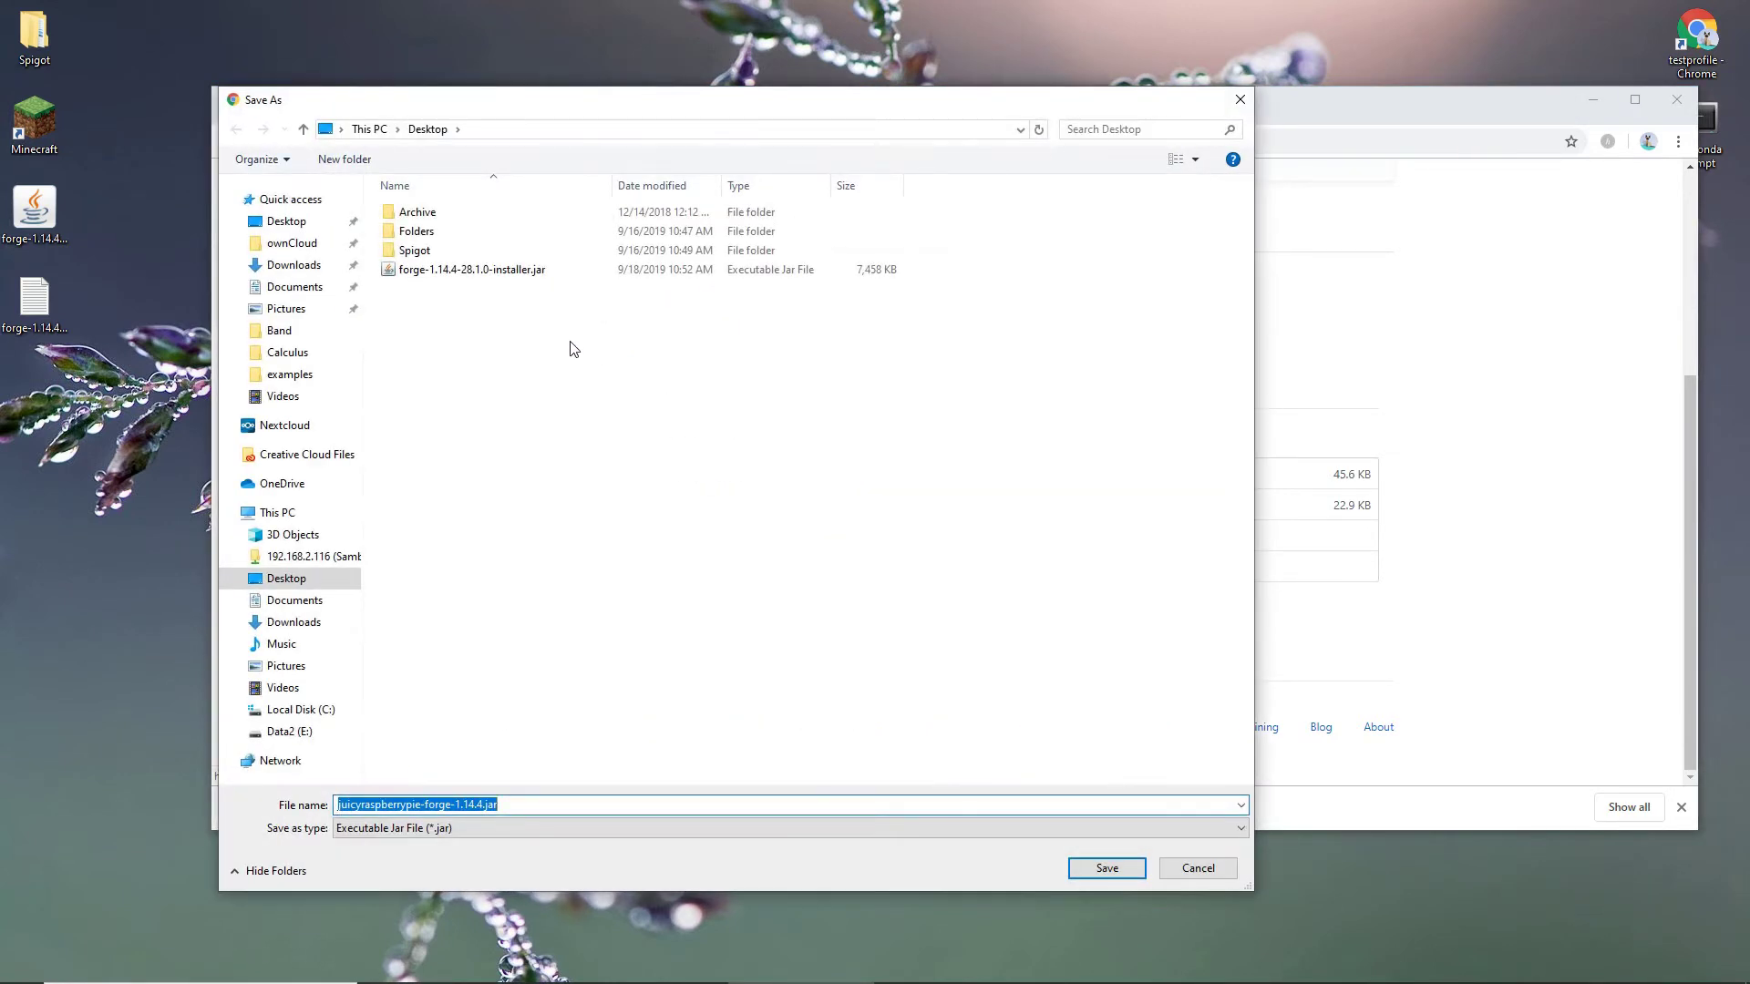
click(1107, 867)
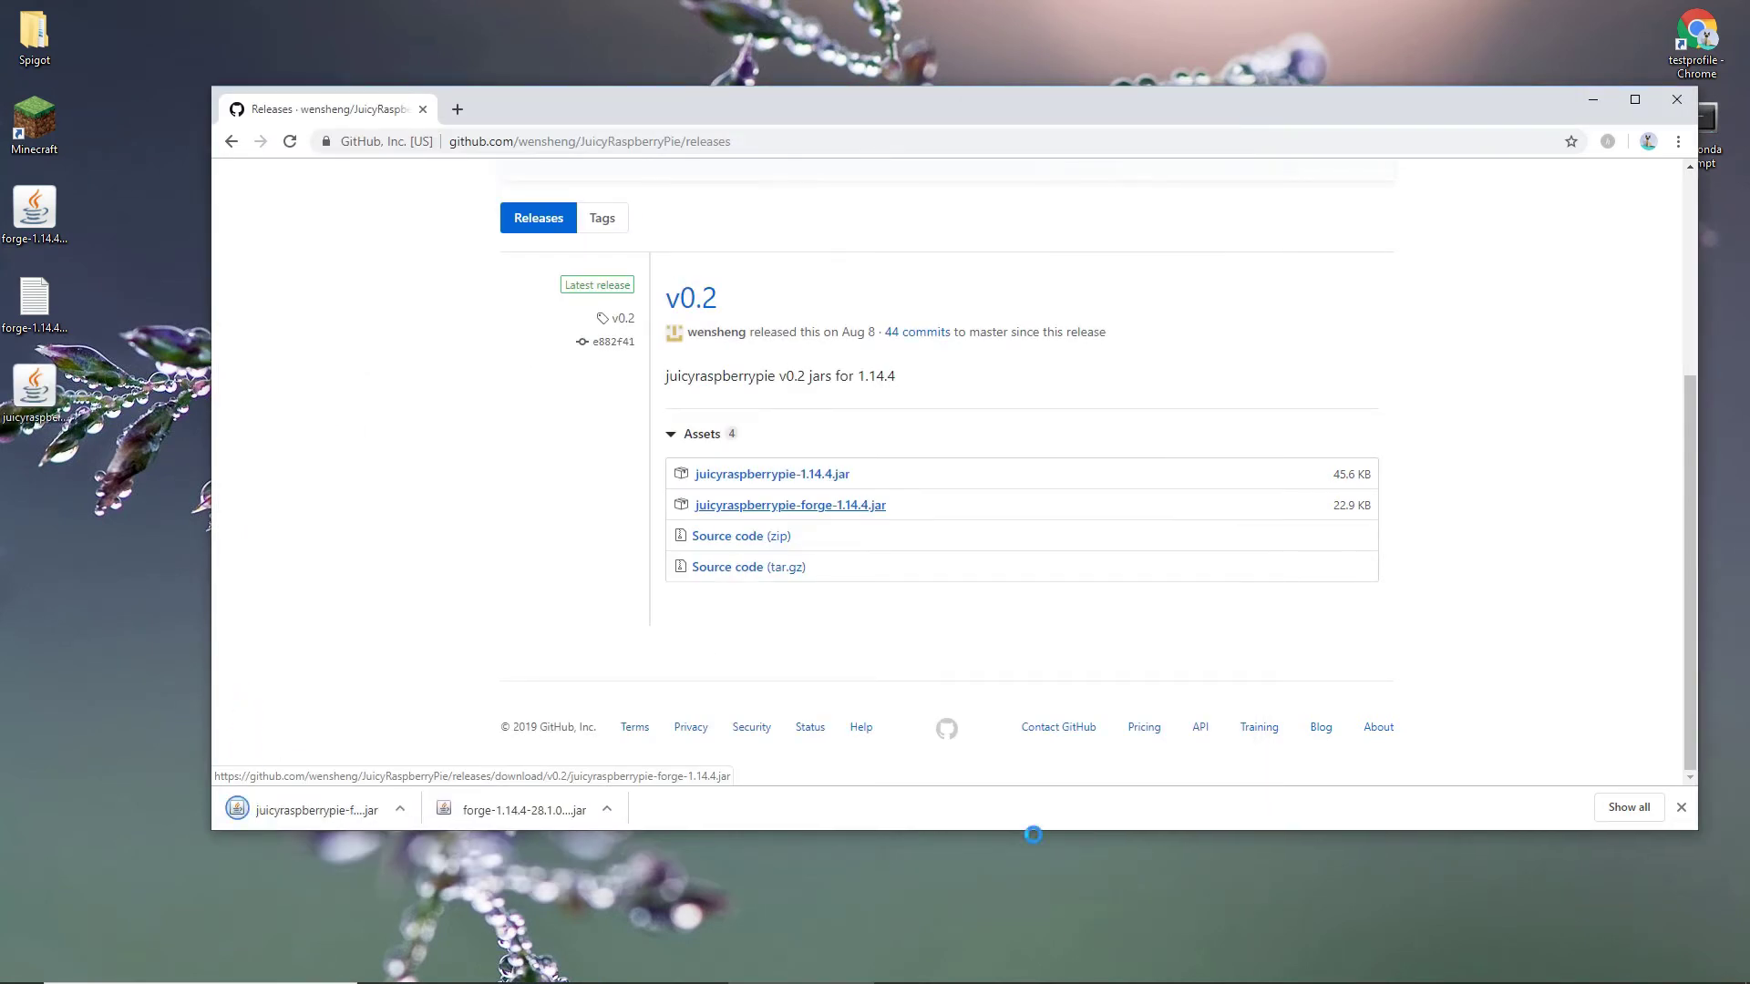
Open a File Explorer window and go to the roaming application data folder using %appdata%.
key(super+e)
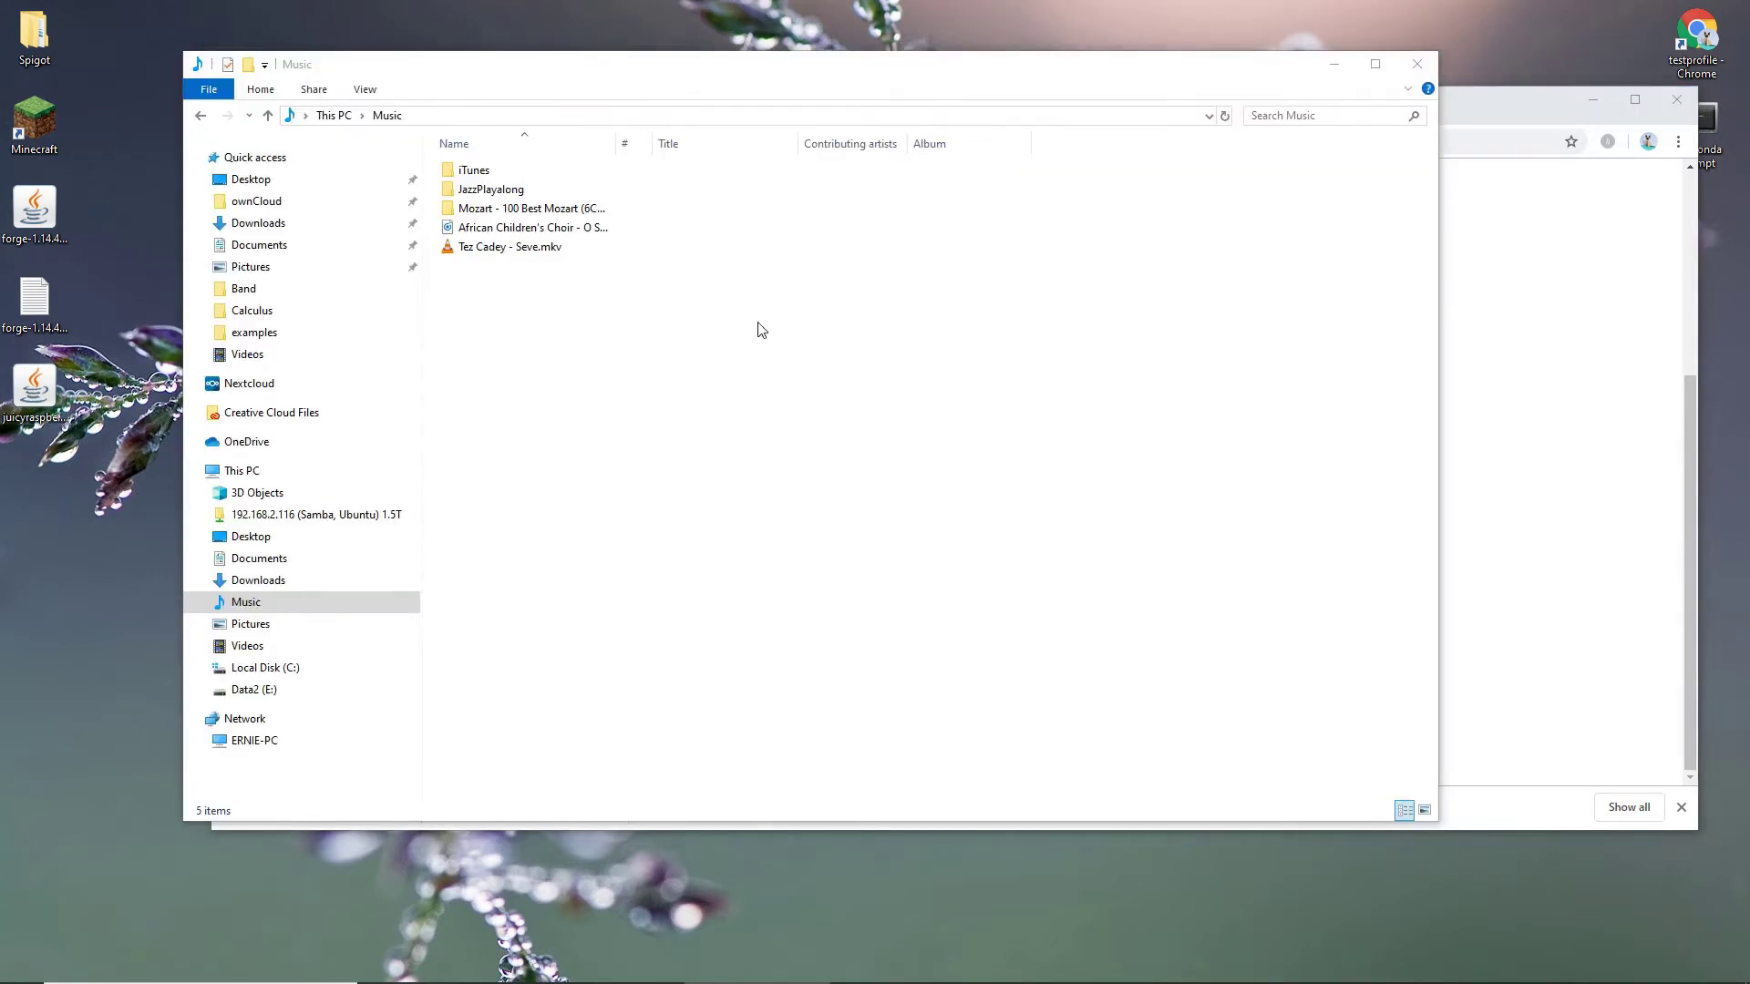
click(47, 400)
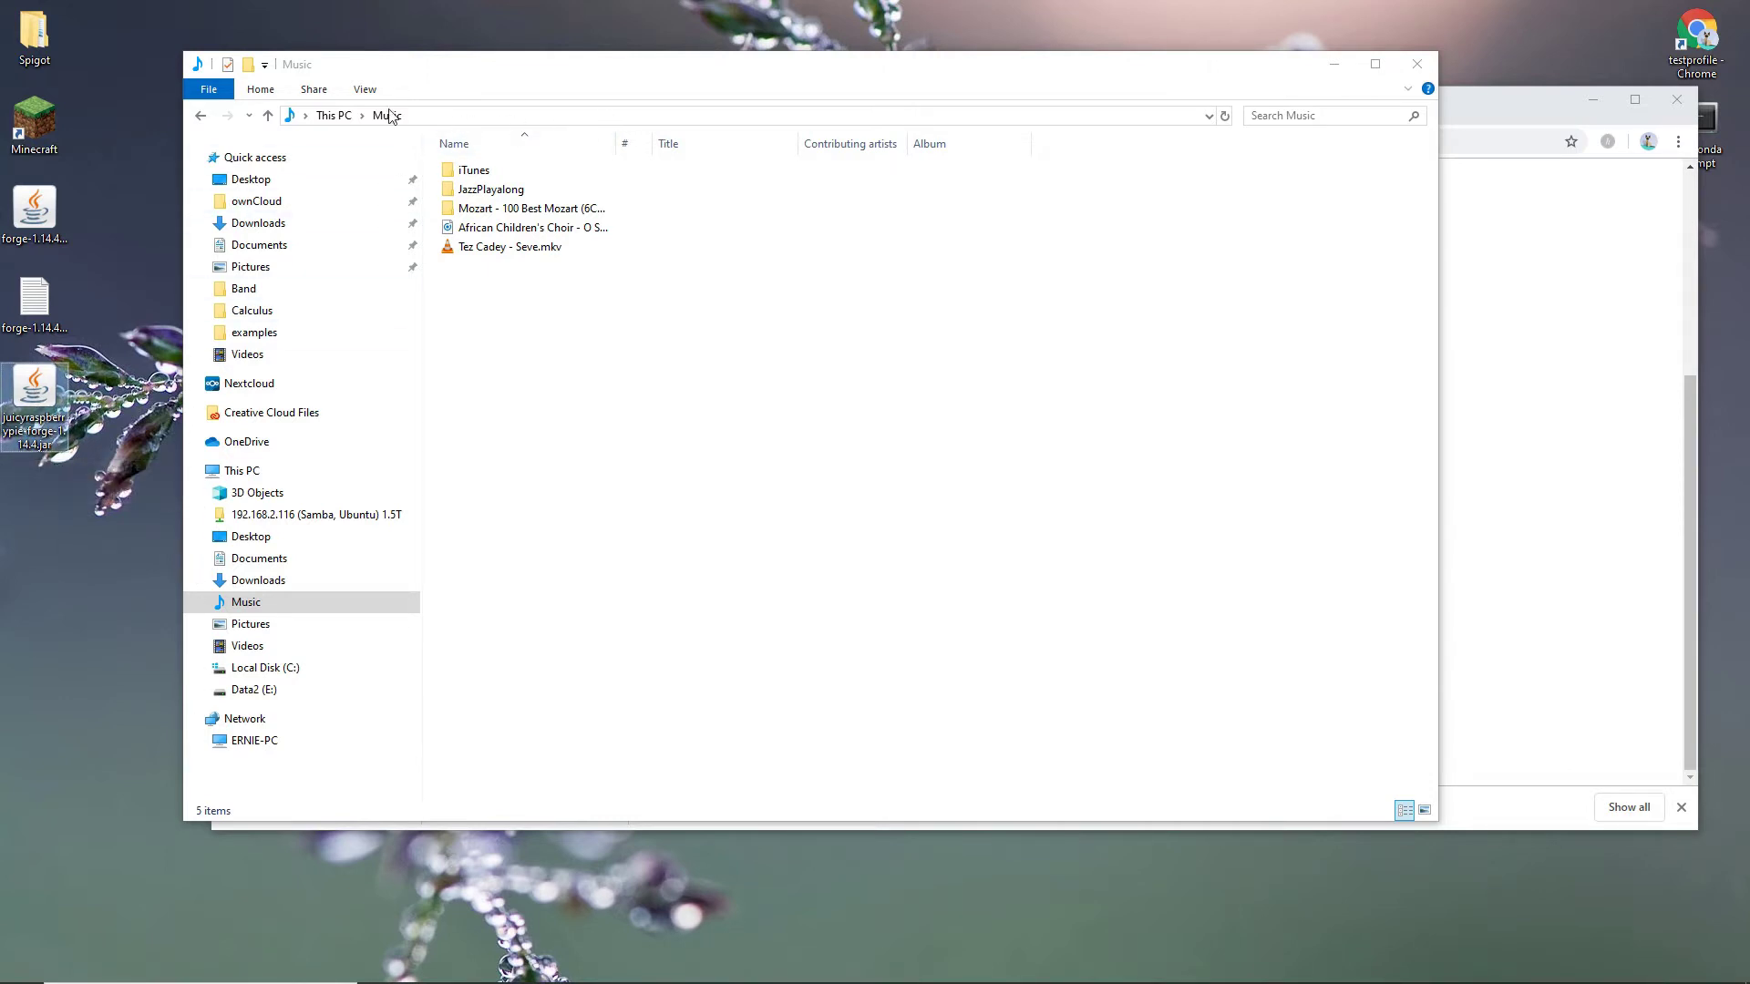
mouse_move(453, 66)
mouse_down()
mouse_move(428, 167)
mouse_move(475, 78)
mouse_move(461, 67)
mouse_up()
click(518, 117)
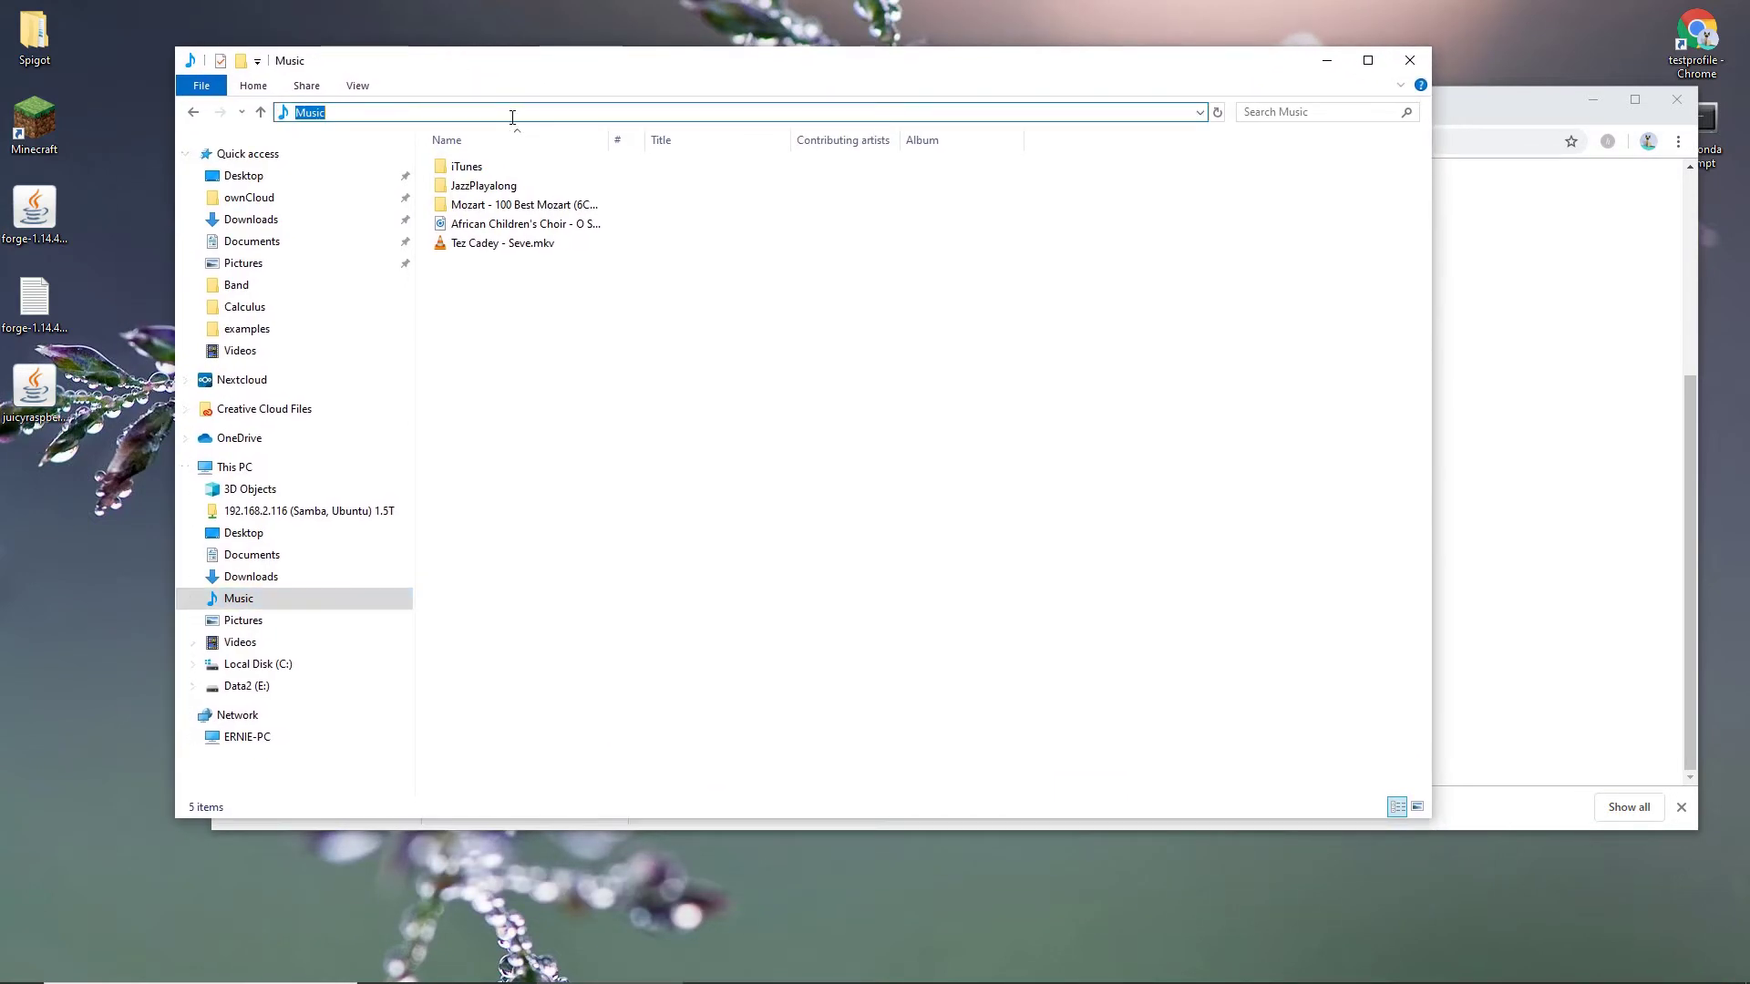
text(%appdata%)
key(Return)
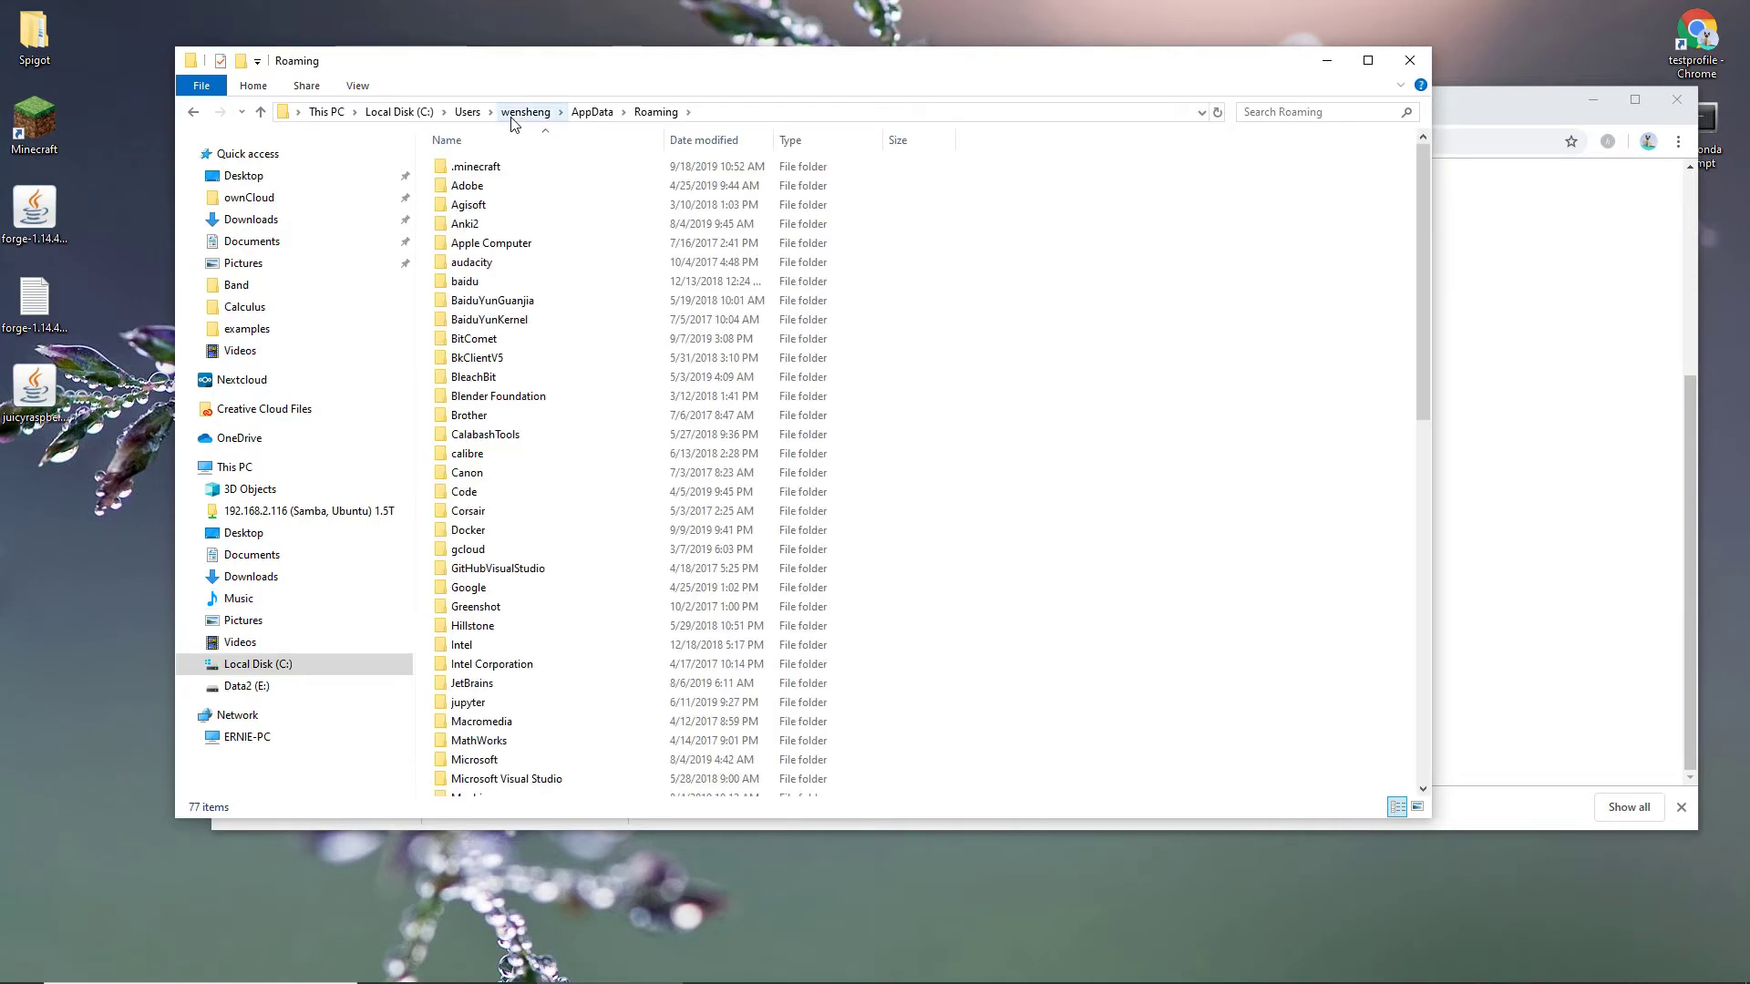
Move juicyraspberrypie-forge-1.14.4.jar from the desktop into the .minecraft mods folder, and minimise the File Explorer and Chrome windows.
double_click(485, 173)
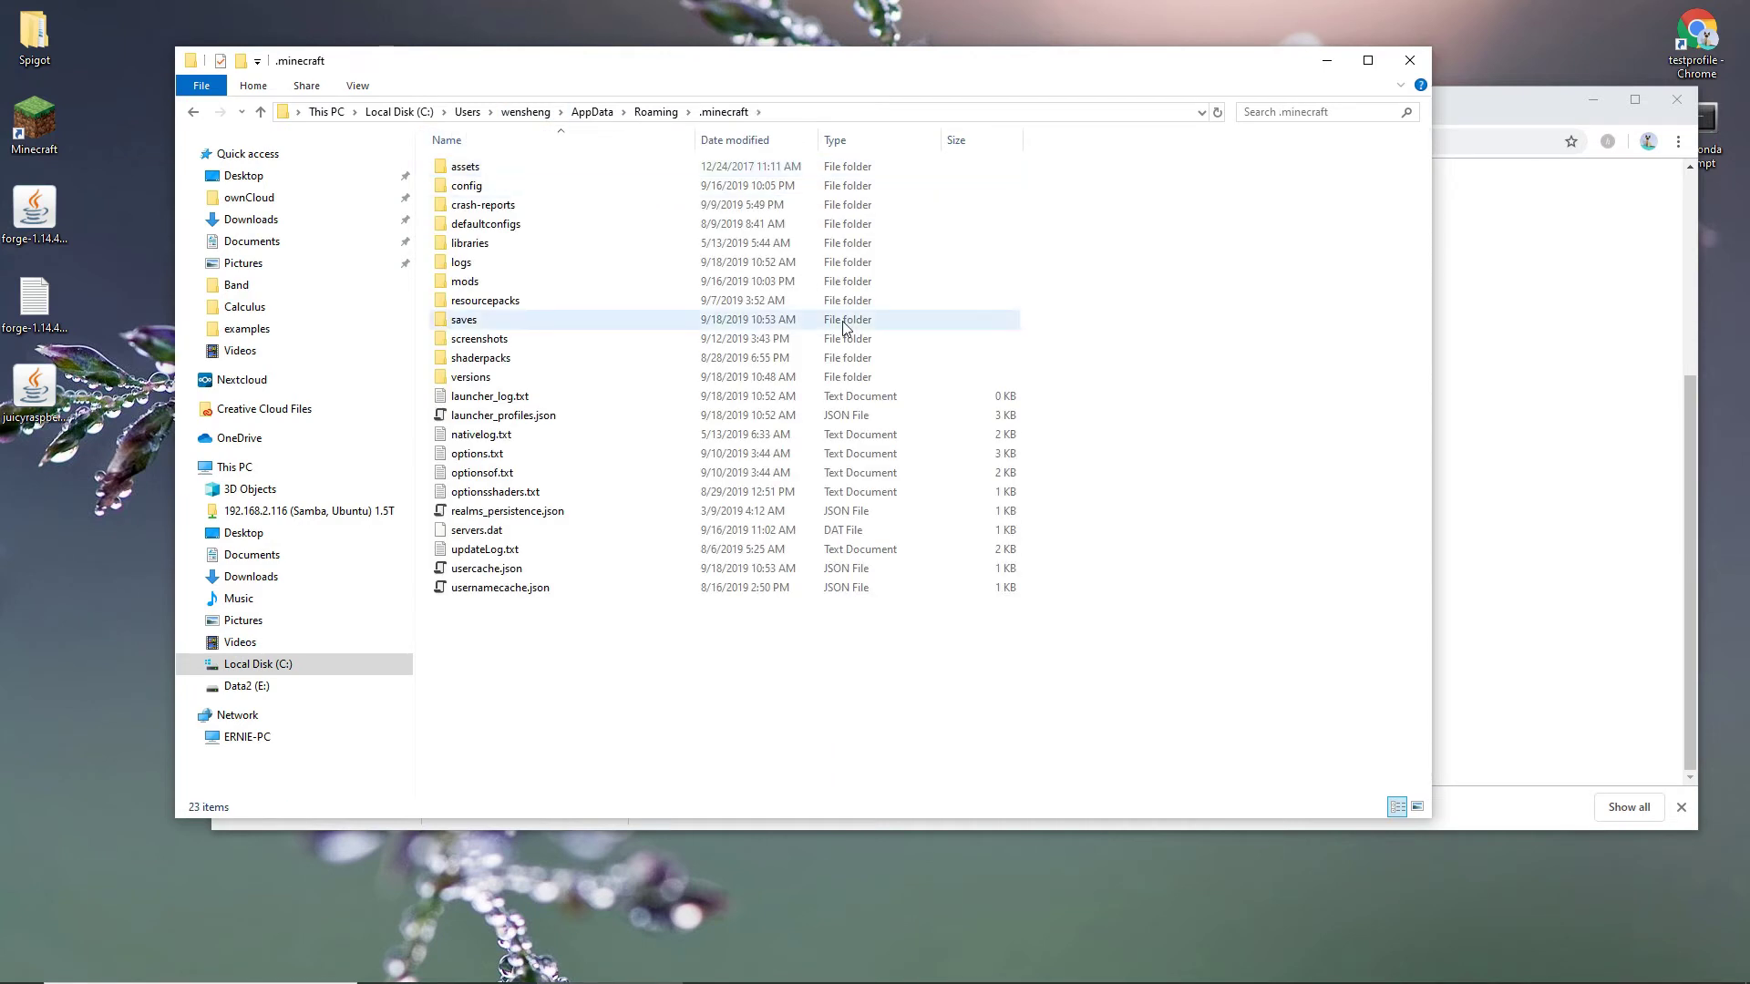
double_click(465, 282)
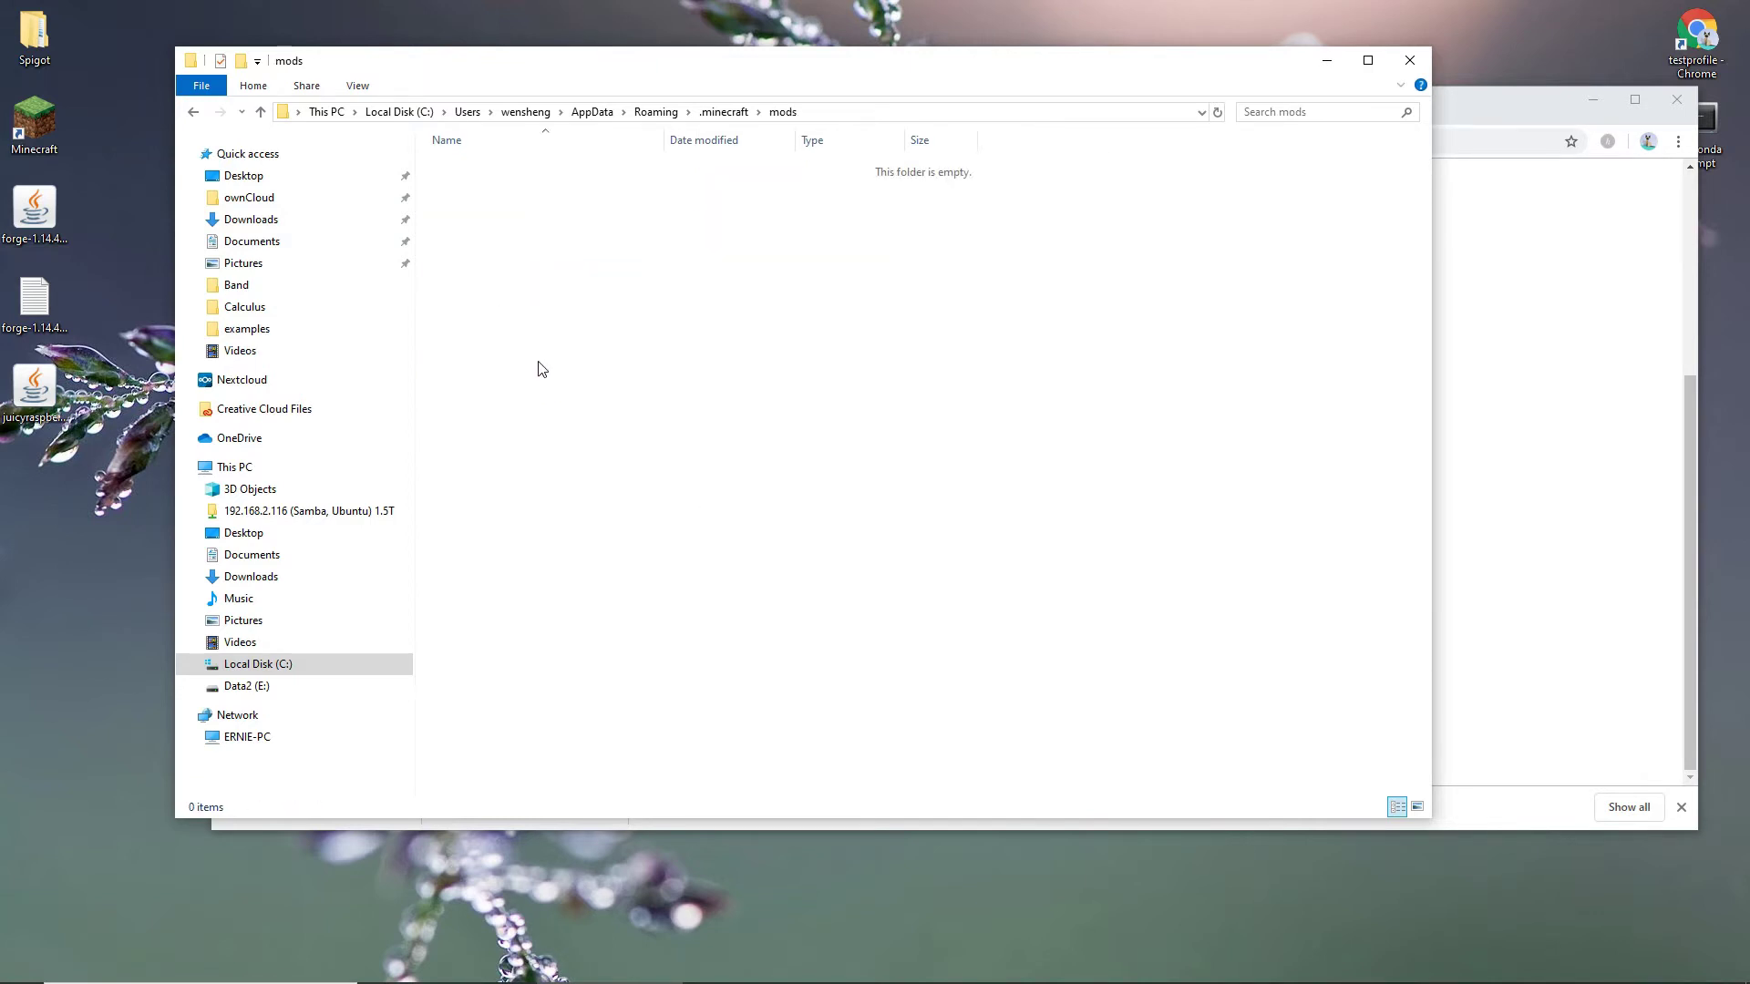
drag(53, 401, 559, 296)
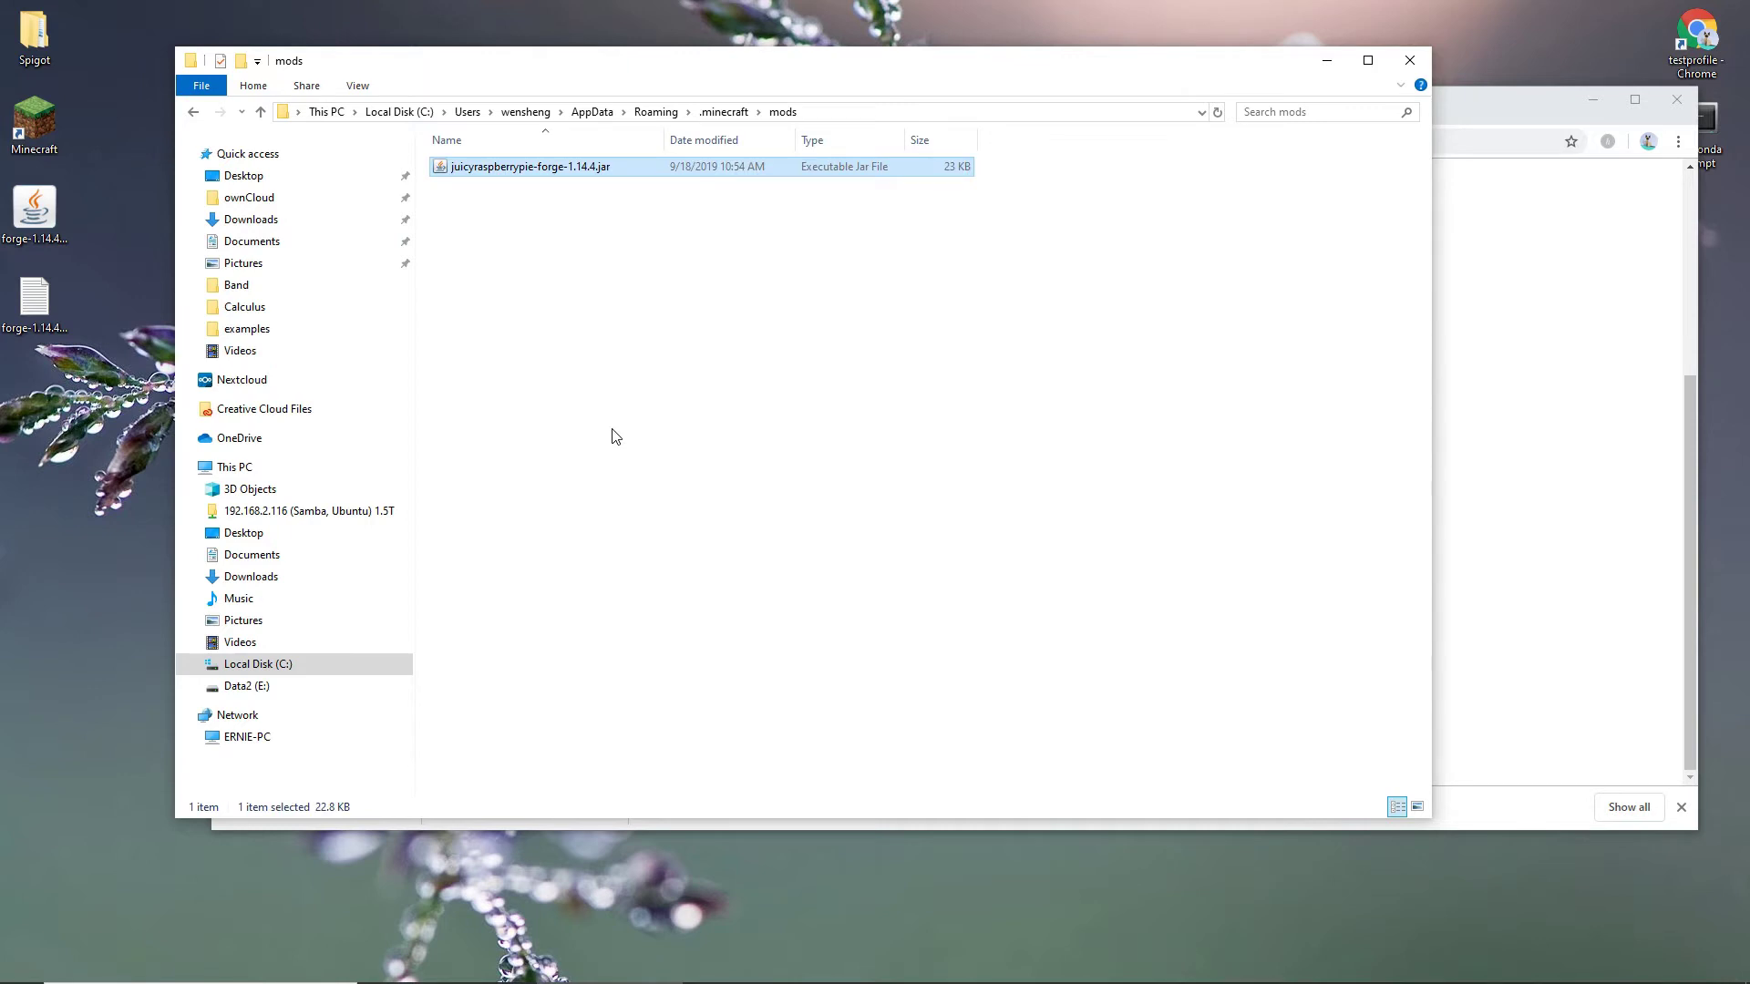
click(1331, 67)
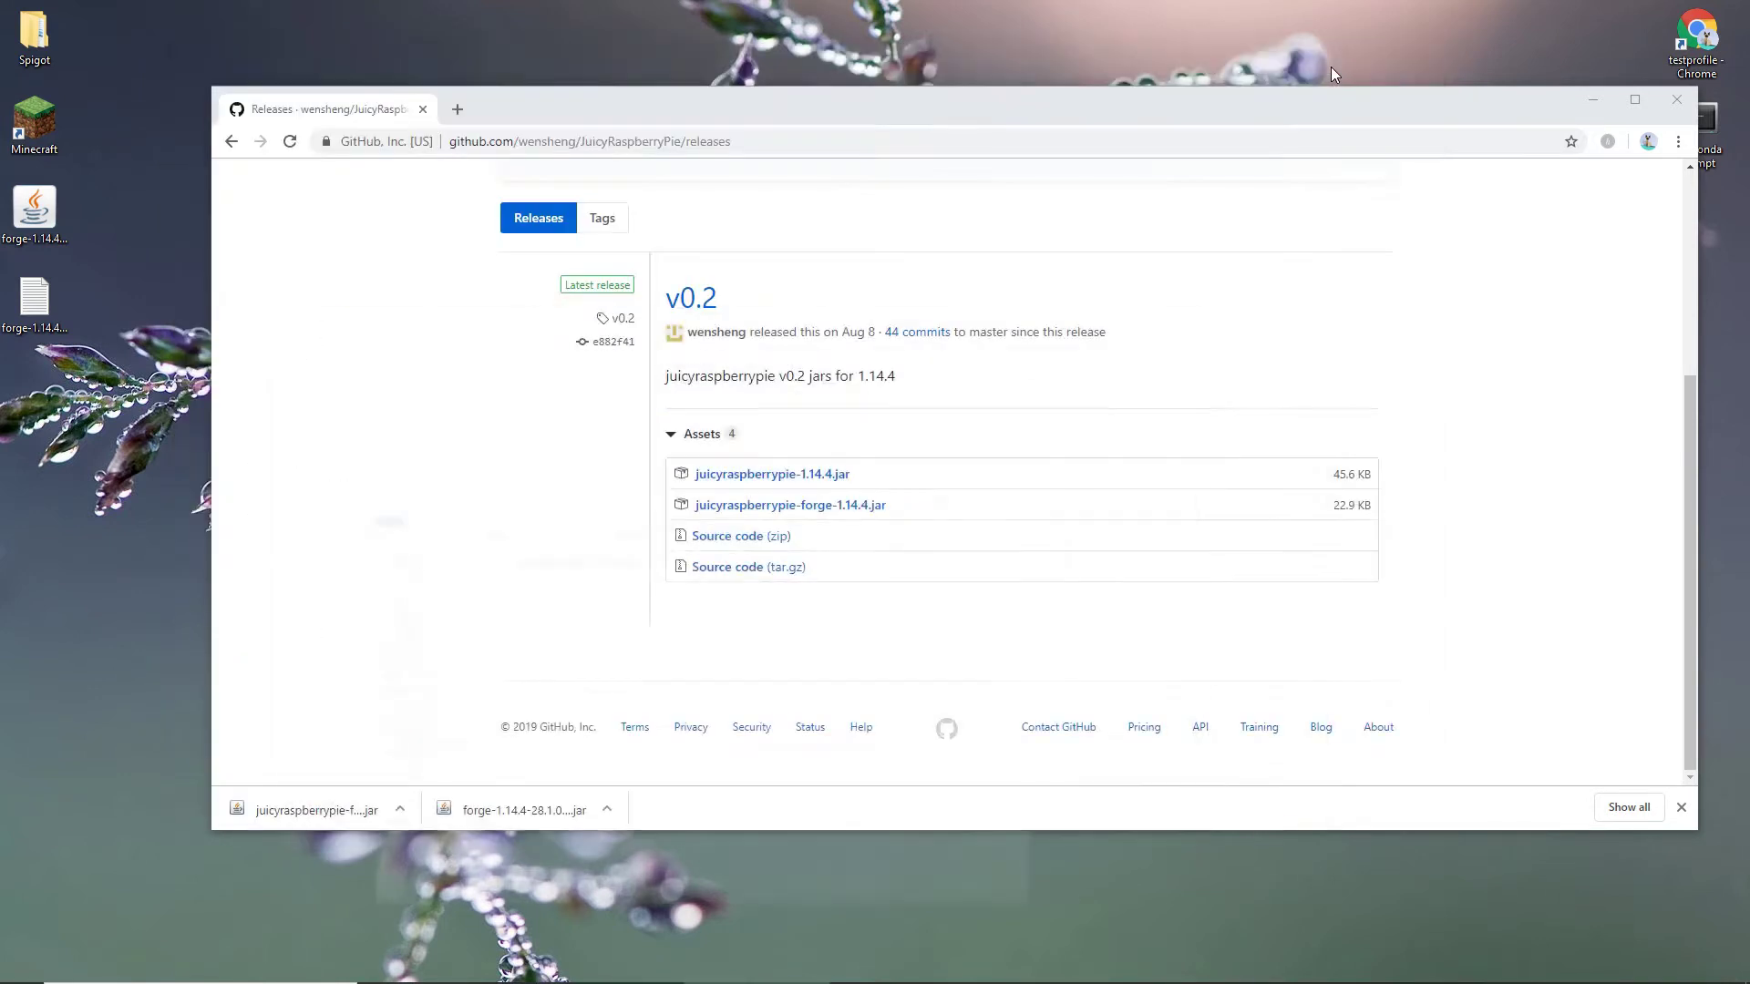
click(1593, 100)
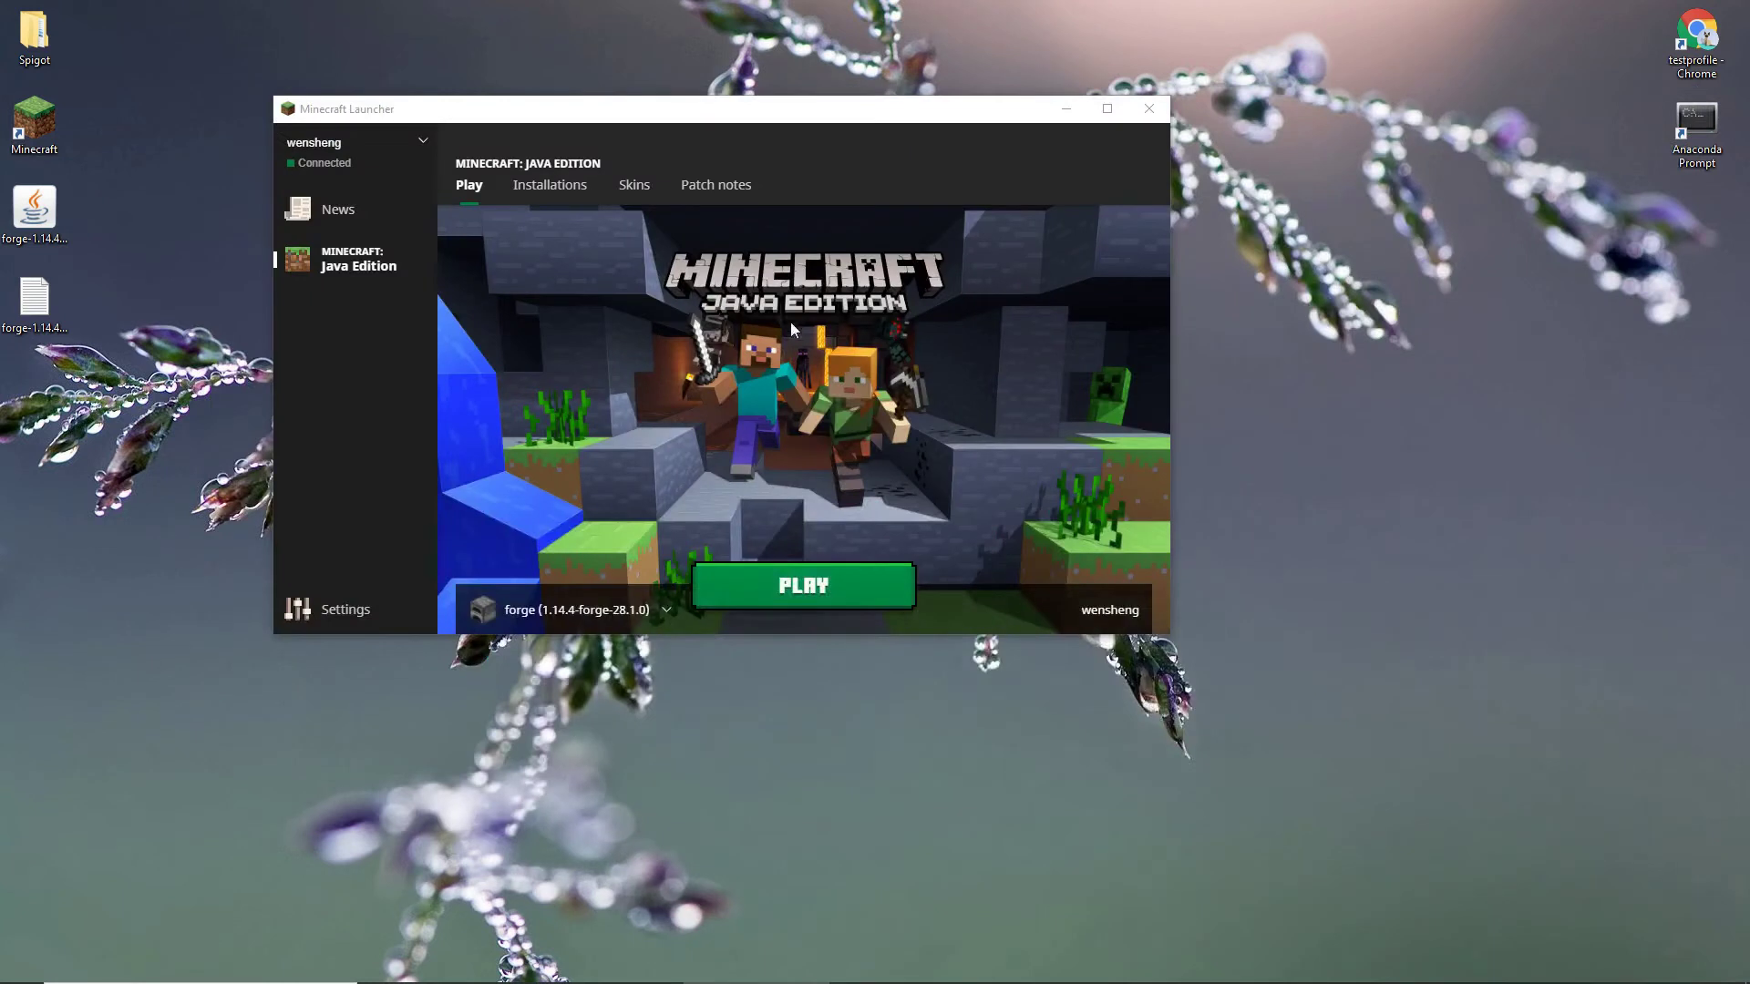
Launch Minecraft with the 1.14.4-forge-28.1.0 profile, view the JuicyRaspberryPie Mod details in the mod list and return to the title screen.
click(821, 586)
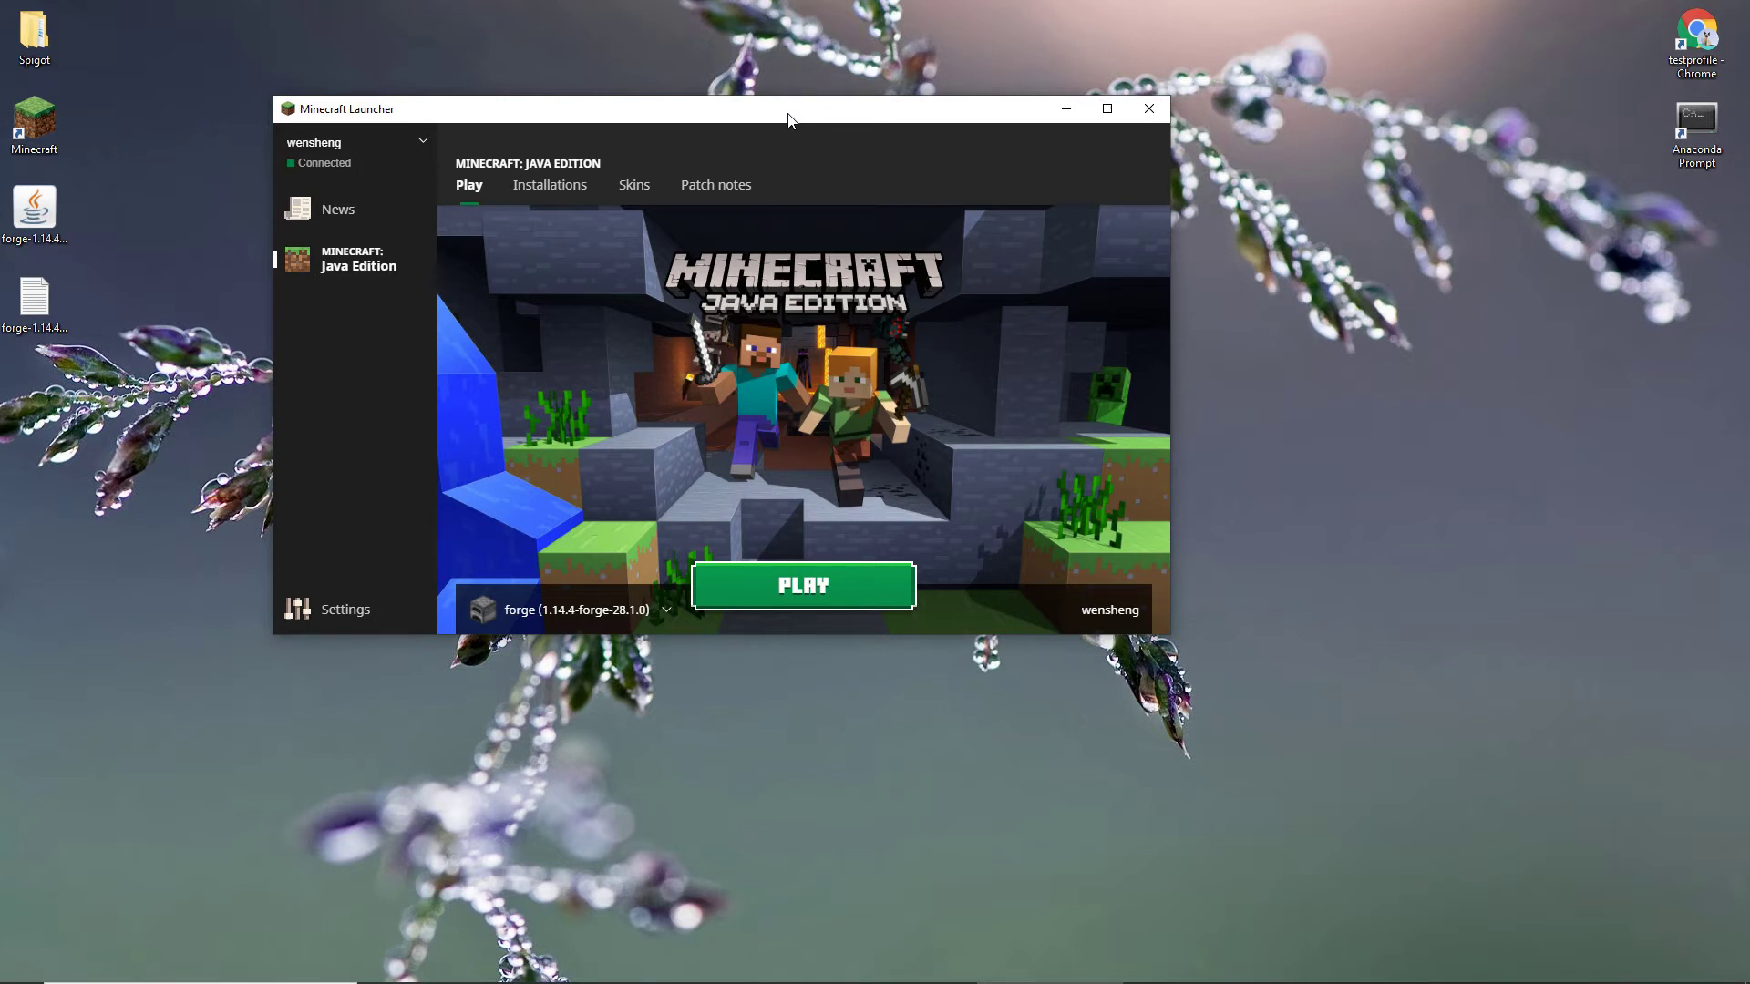
mouse_move(984, 934)
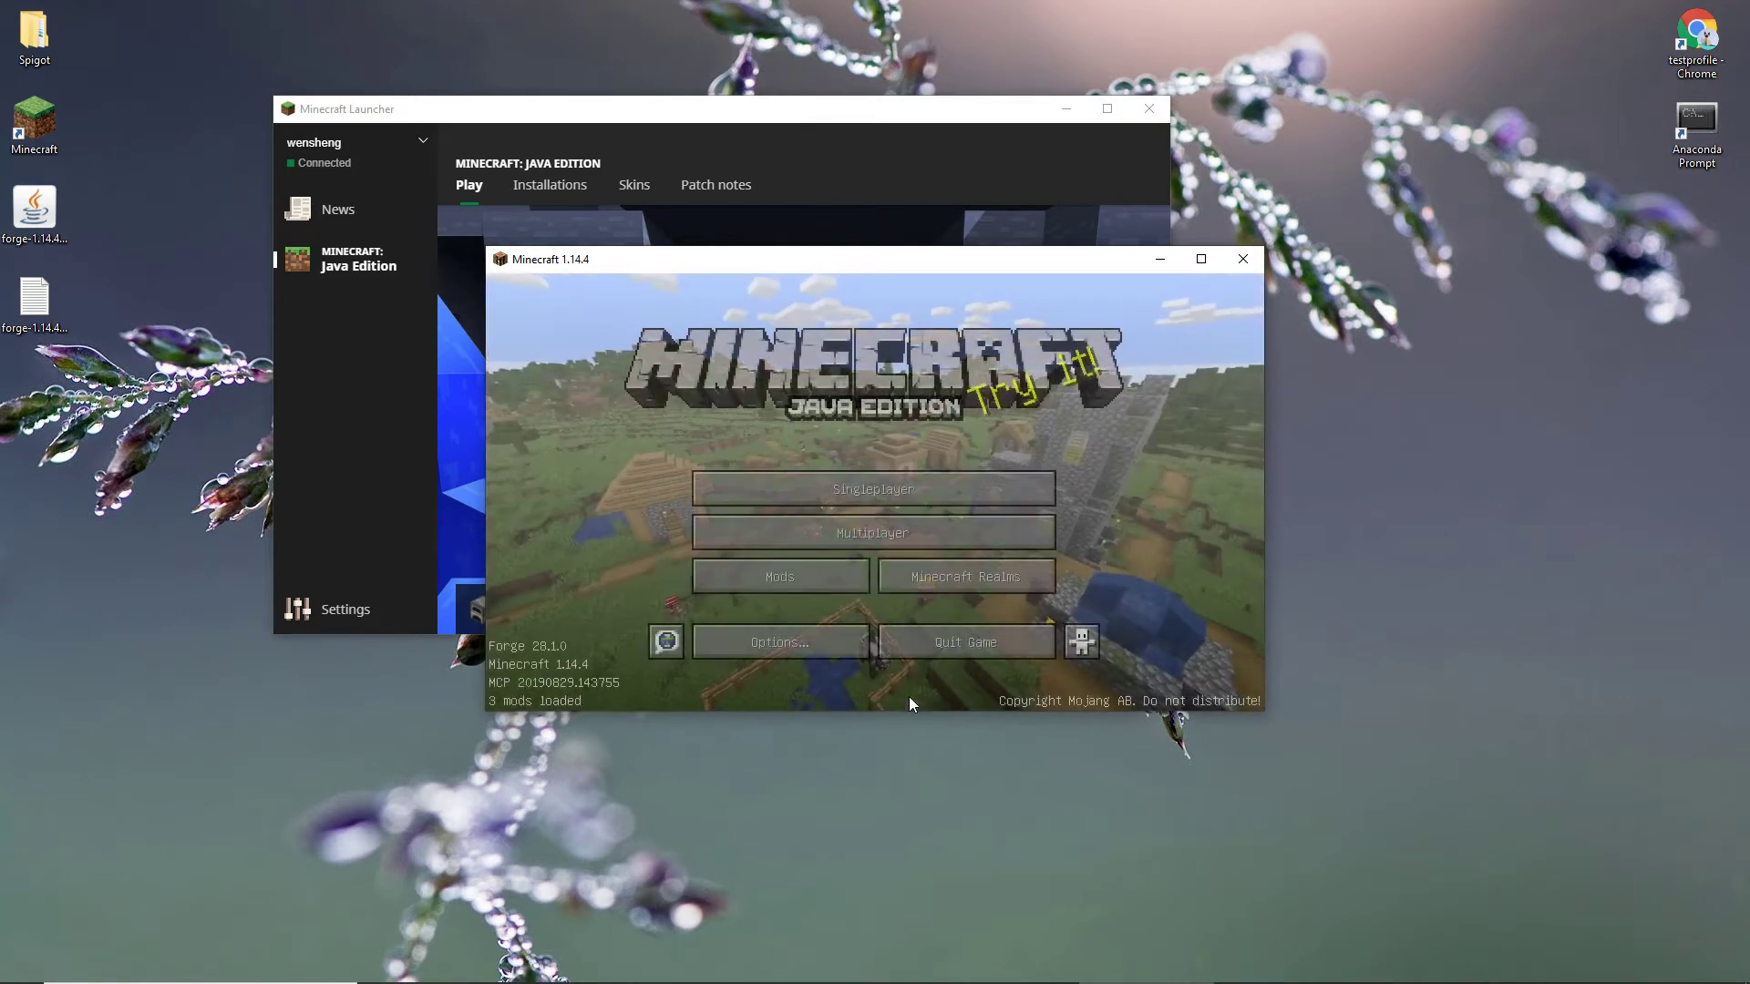
click(790, 585)
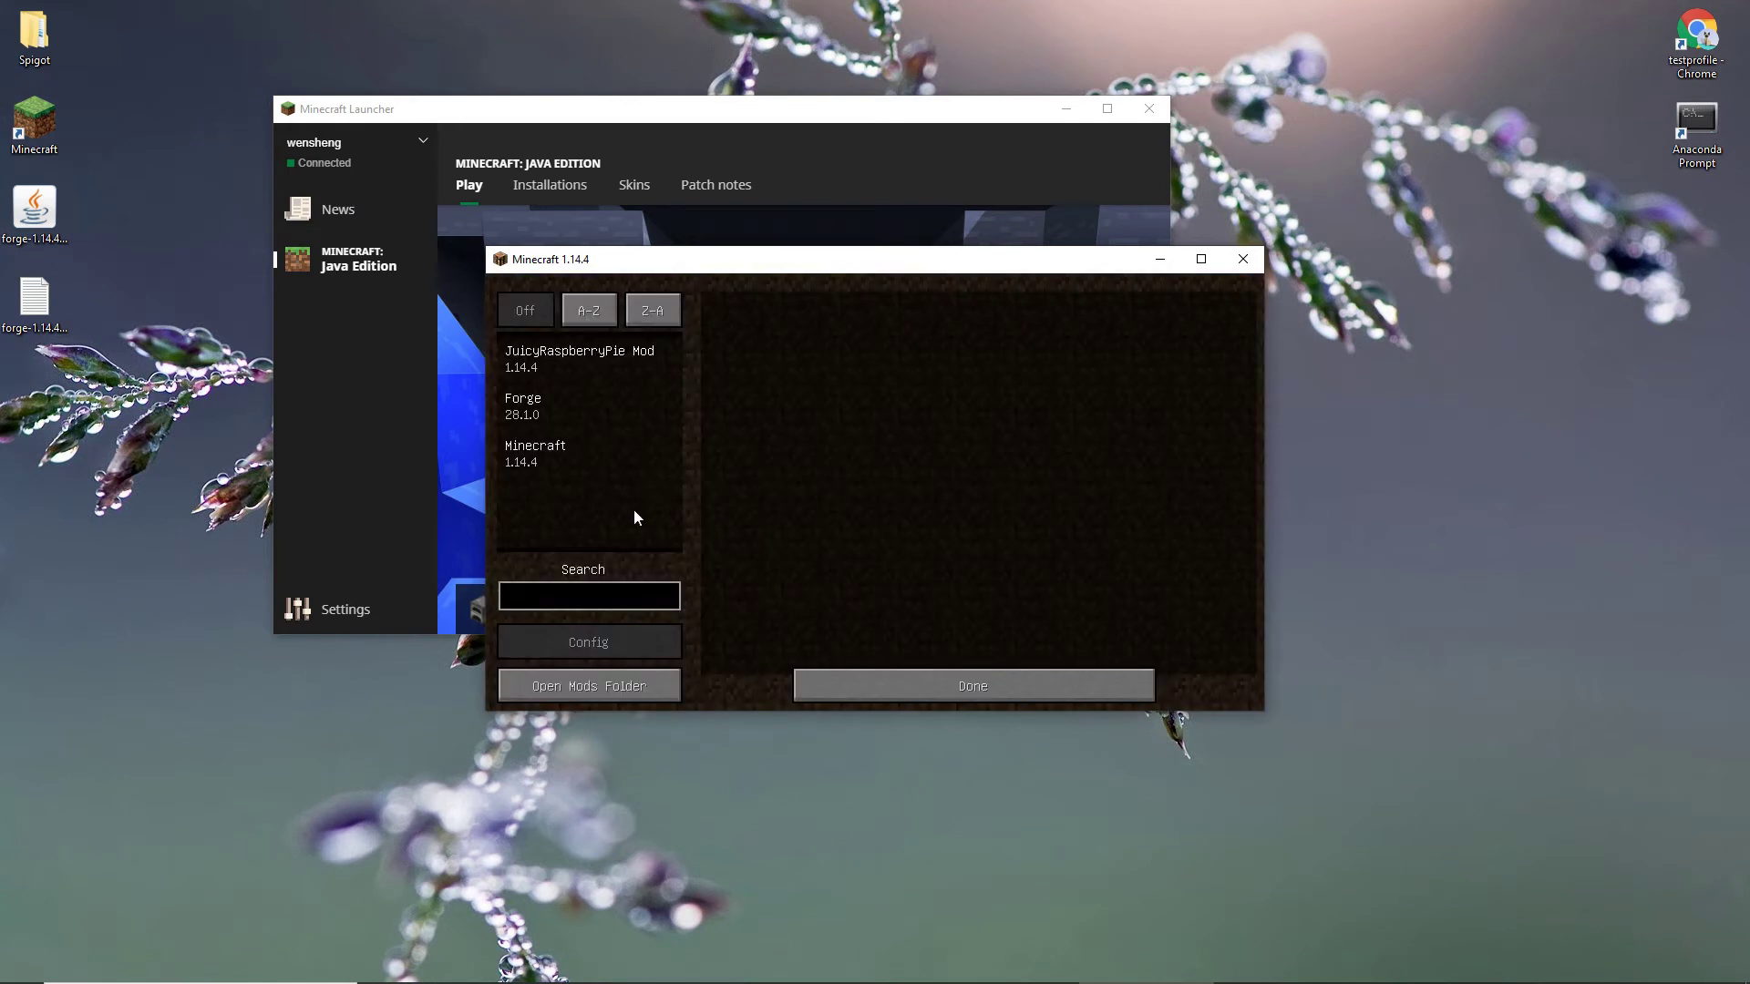
click(591, 369)
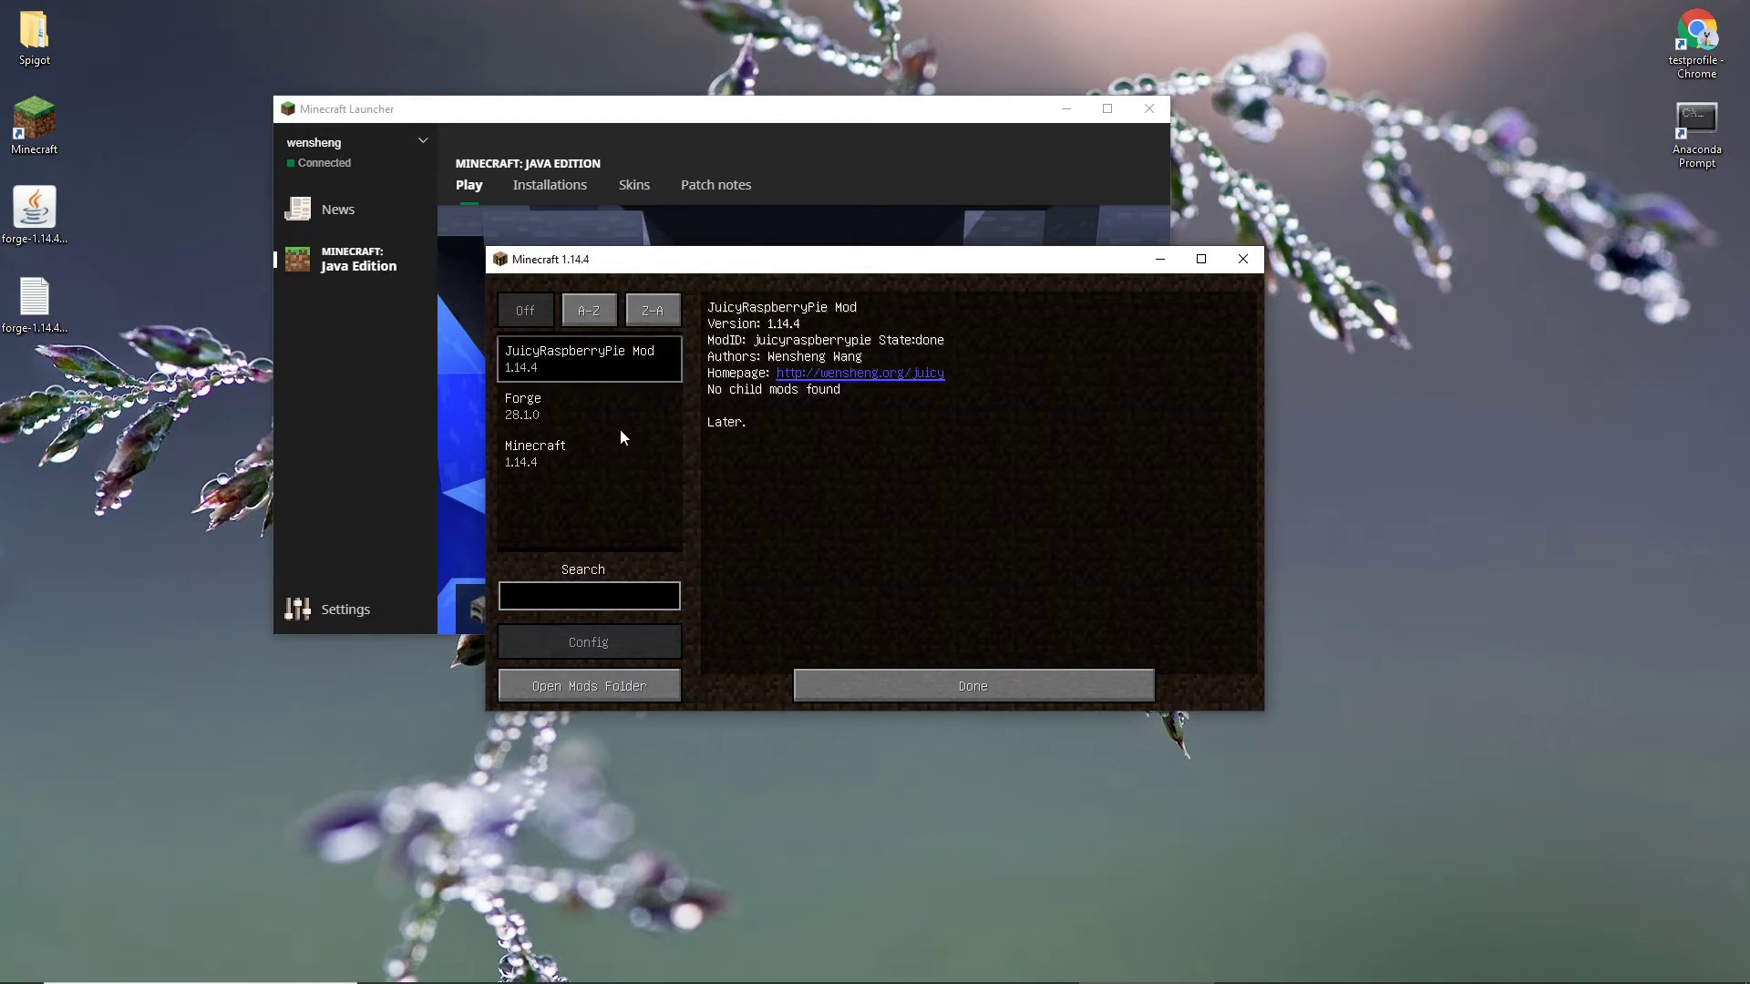
click(971, 691)
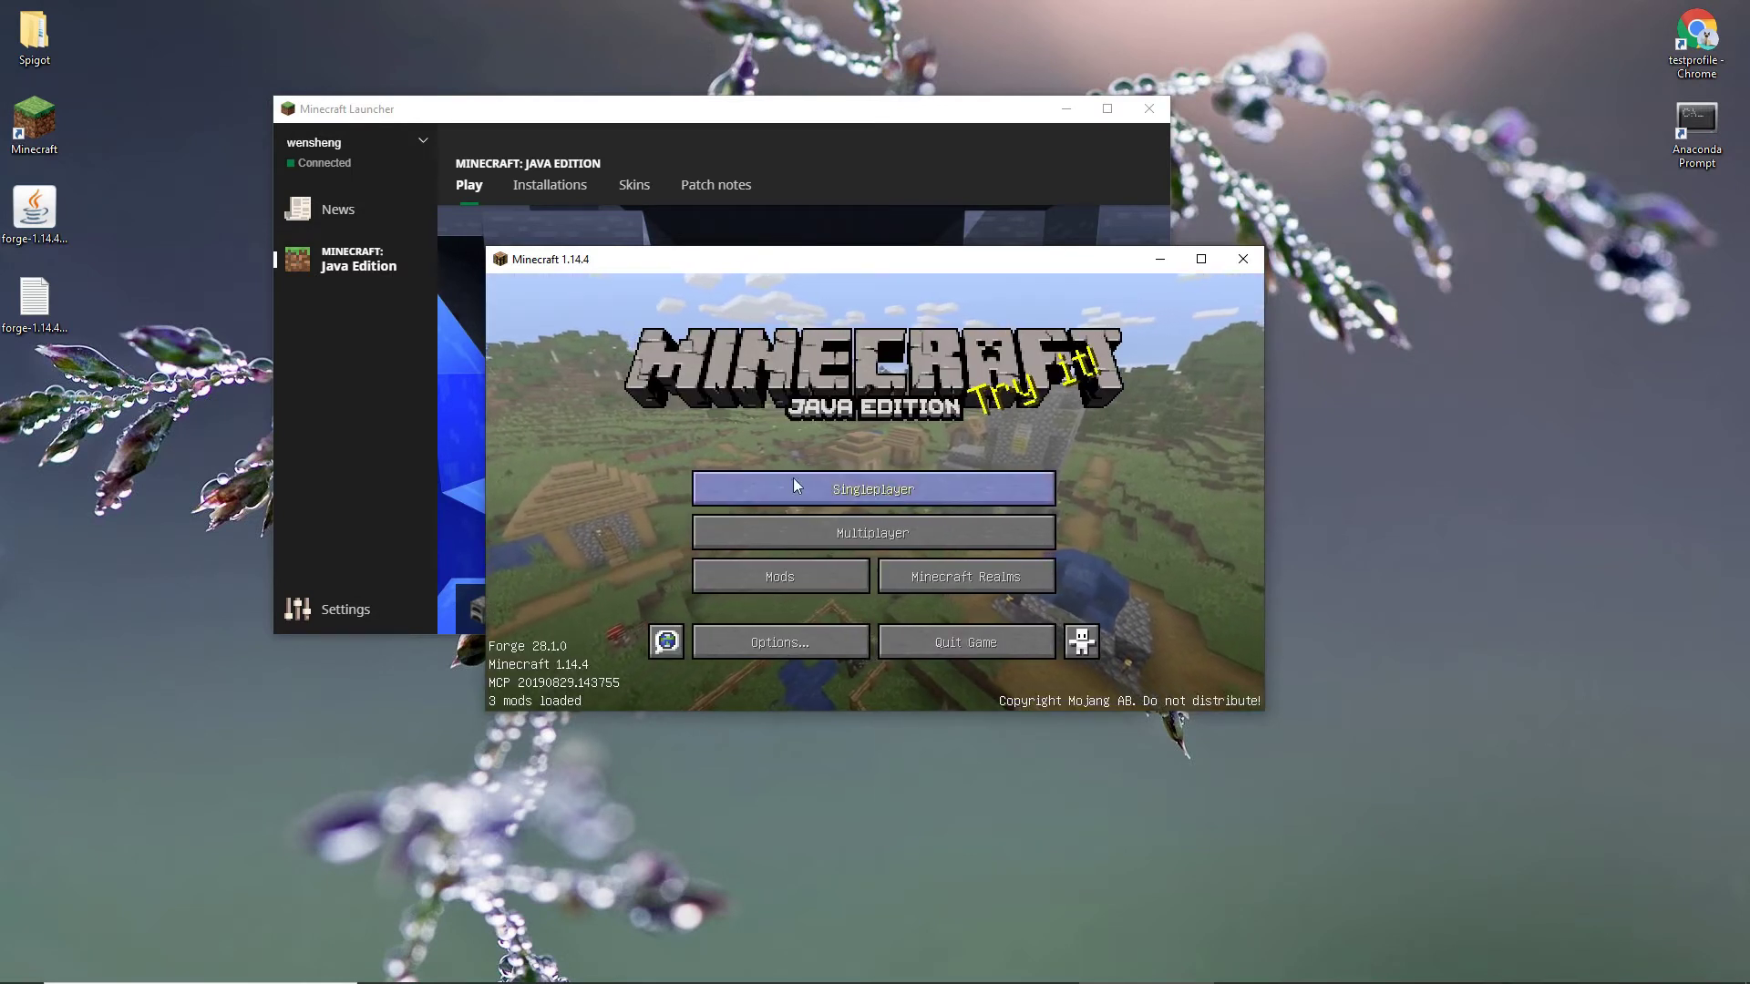
Load the existing singleplayer world New World and pause the game.
click(857, 490)
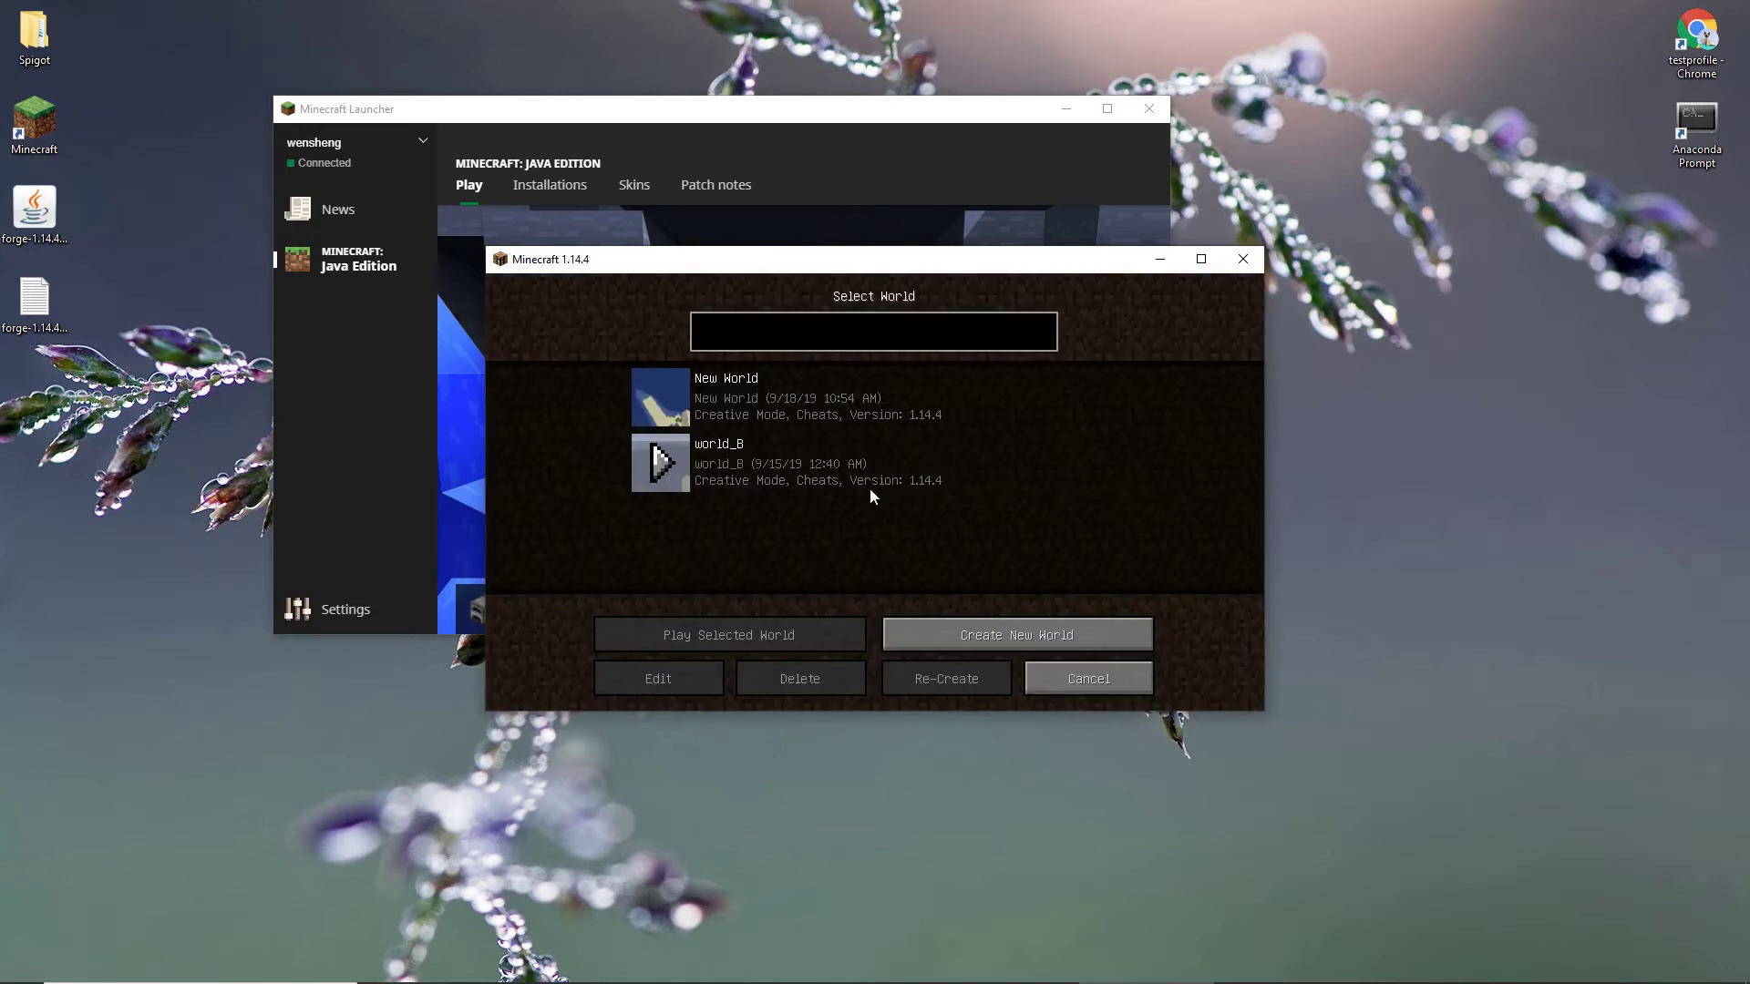
click(783, 396)
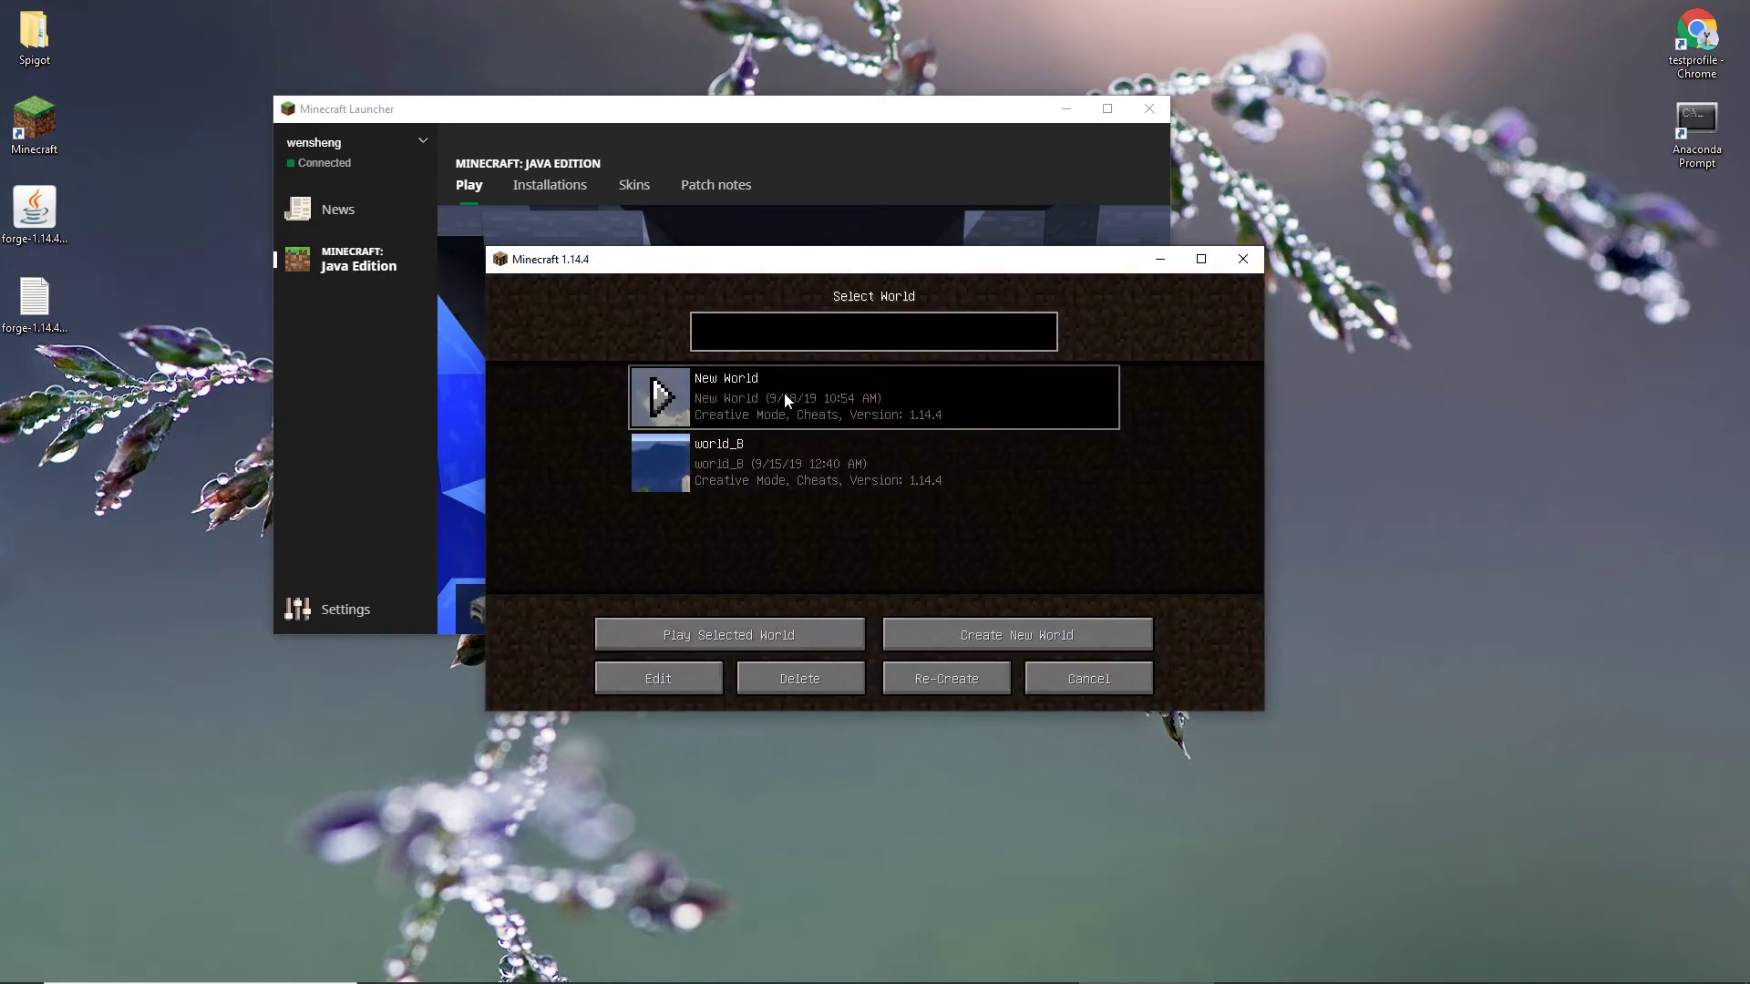
click(758, 634)
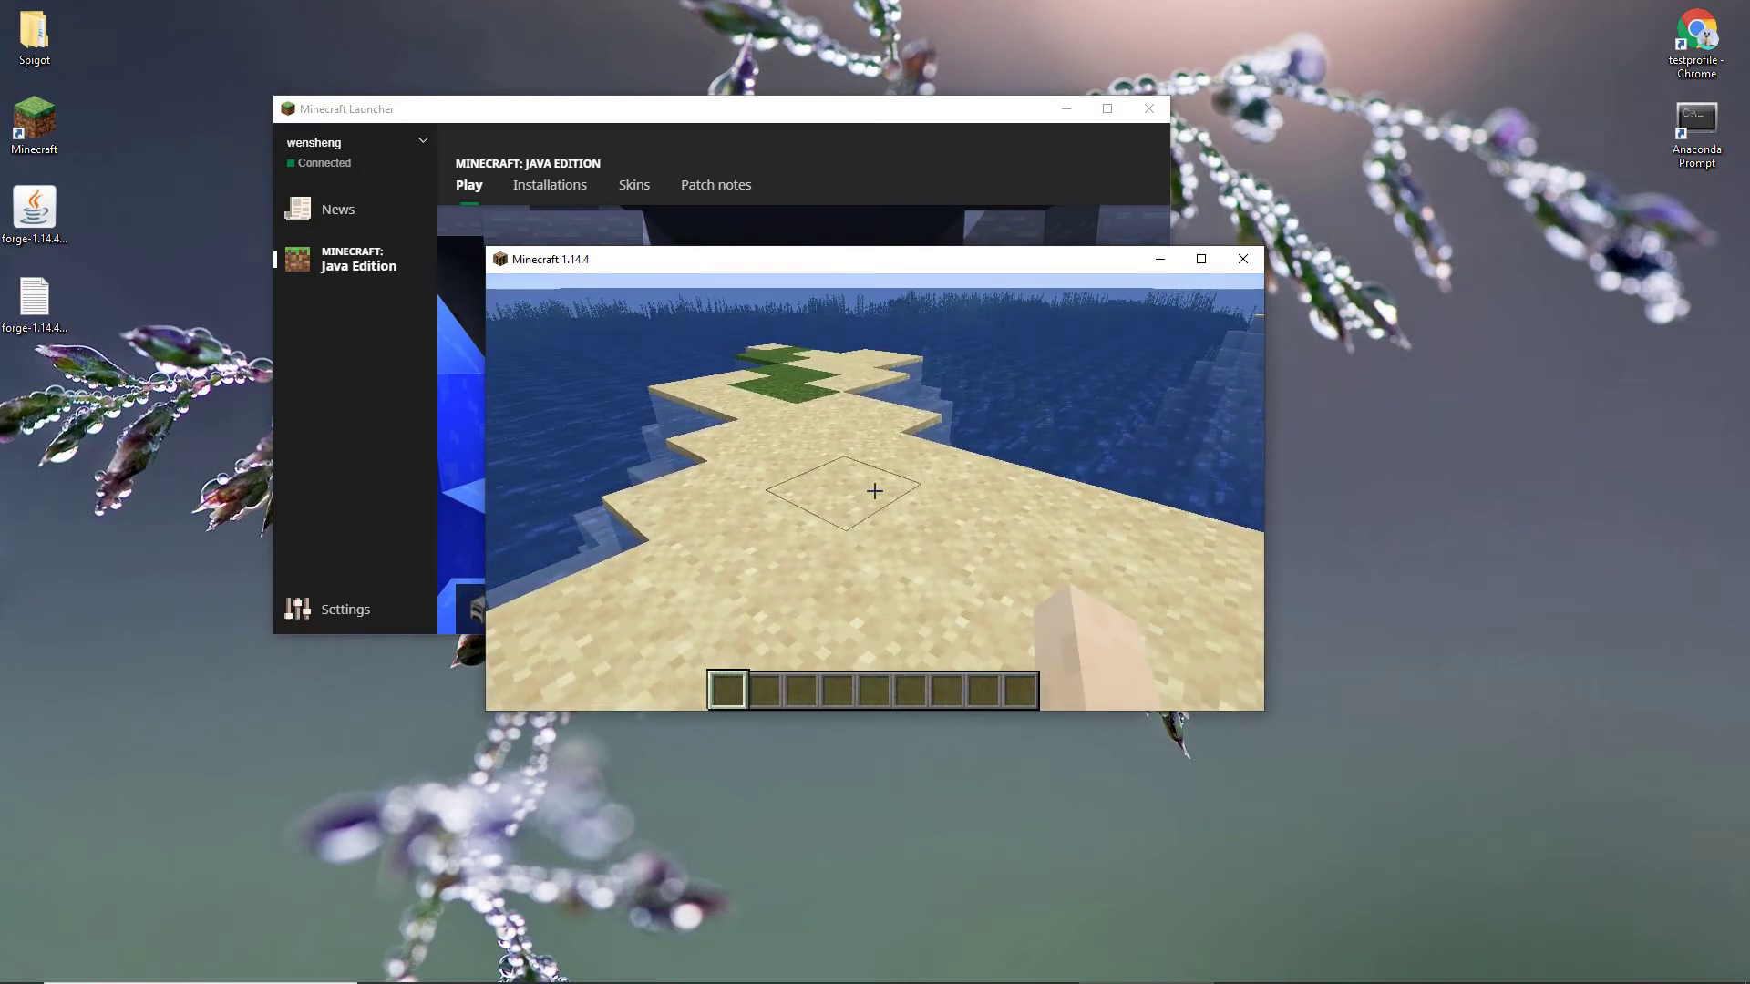
key(Escape)
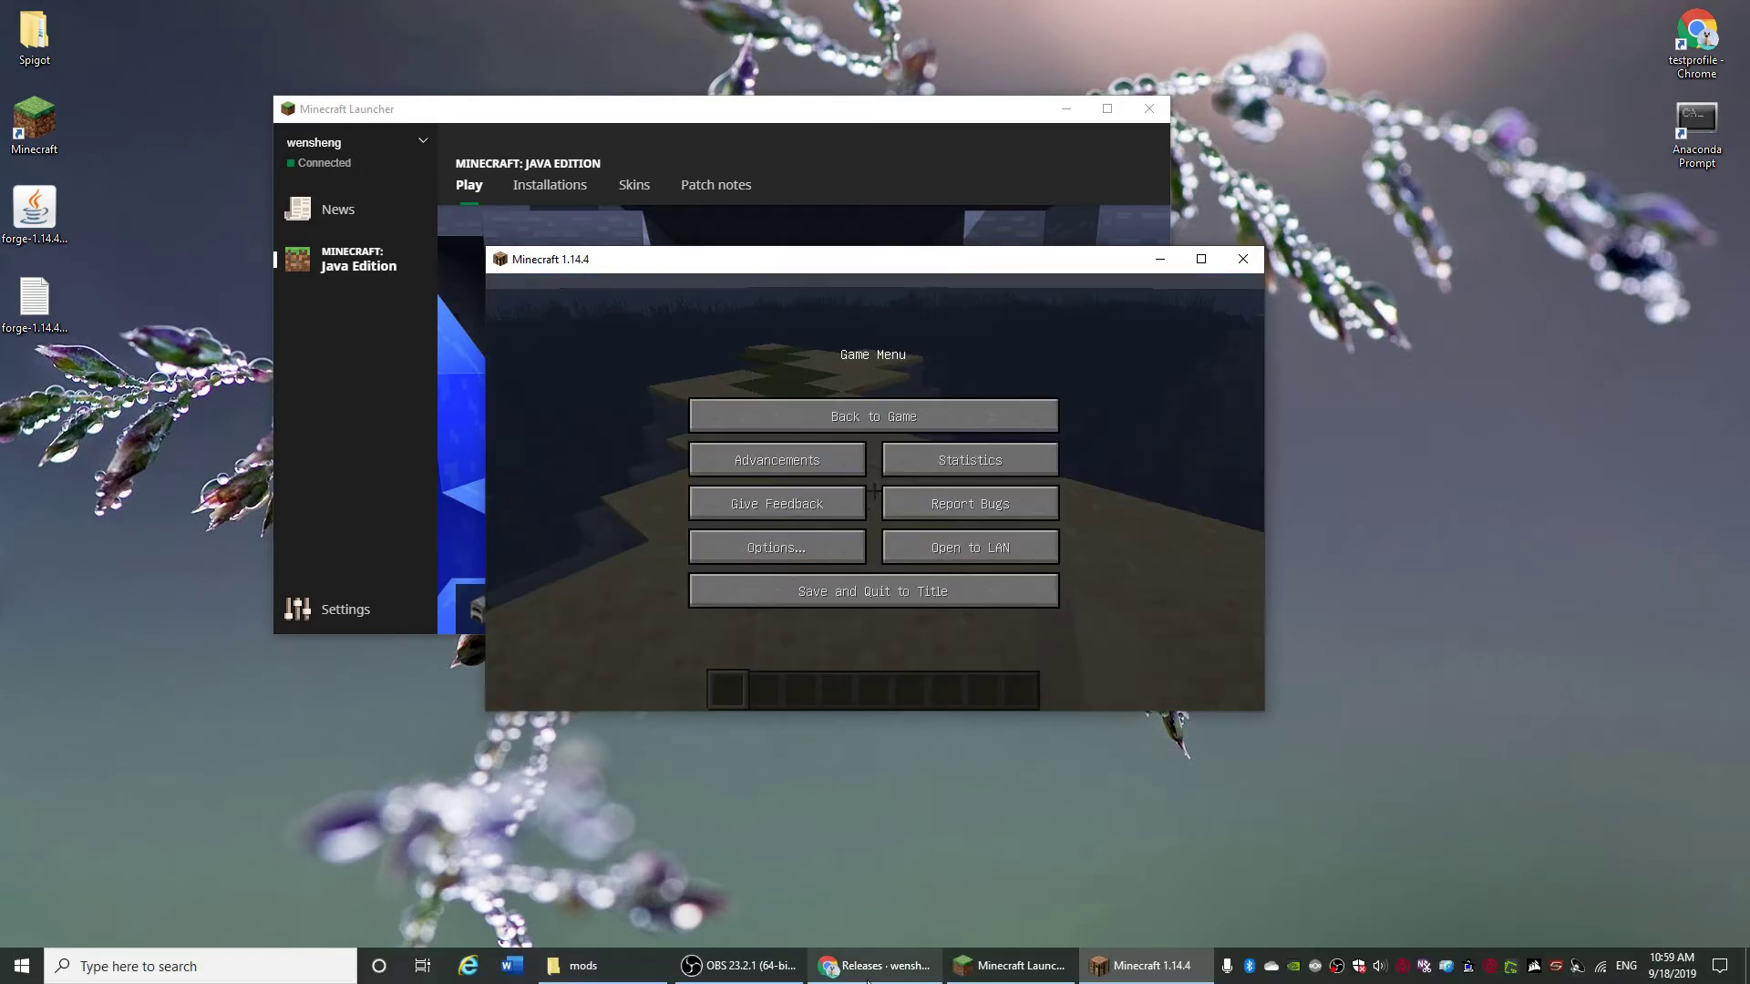
Switch to Chrome, go to the JuicyRaspberryPie repository's main page and download it as JuicyRaspberryPie-master.zip to the desktop.
click(891, 976)
scroll(443, 436, up, 3)
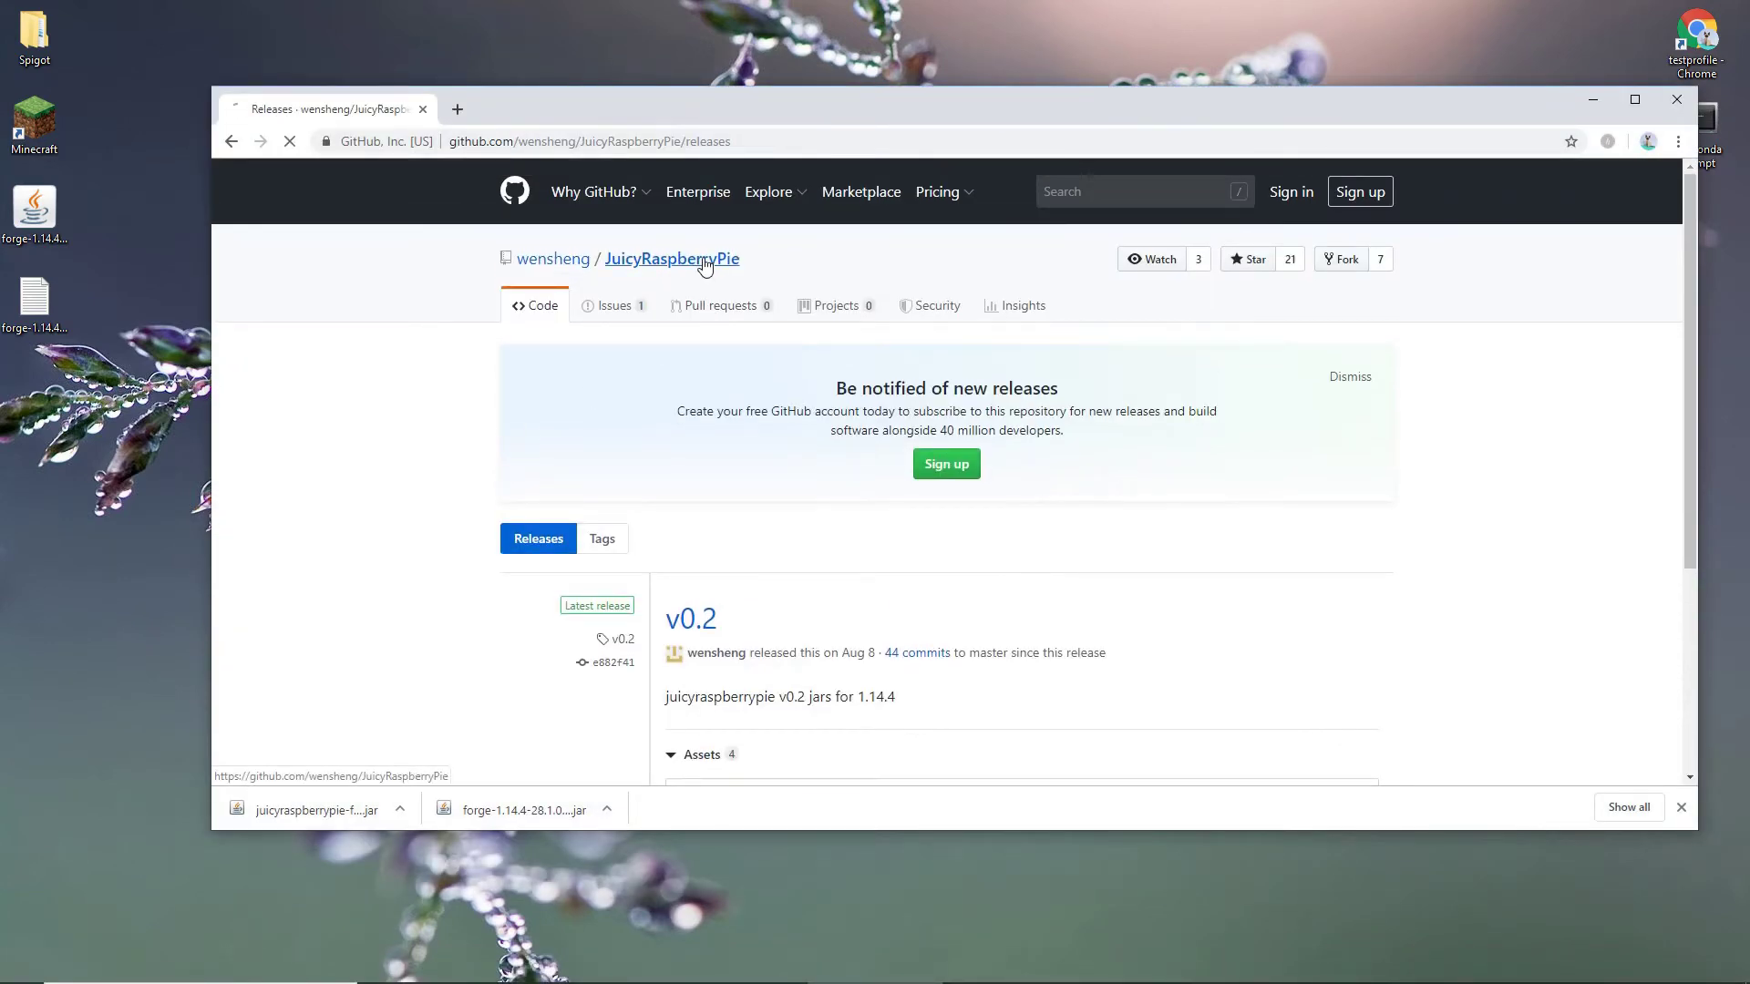
click(708, 266)
scroll(375, 418, down, 3)
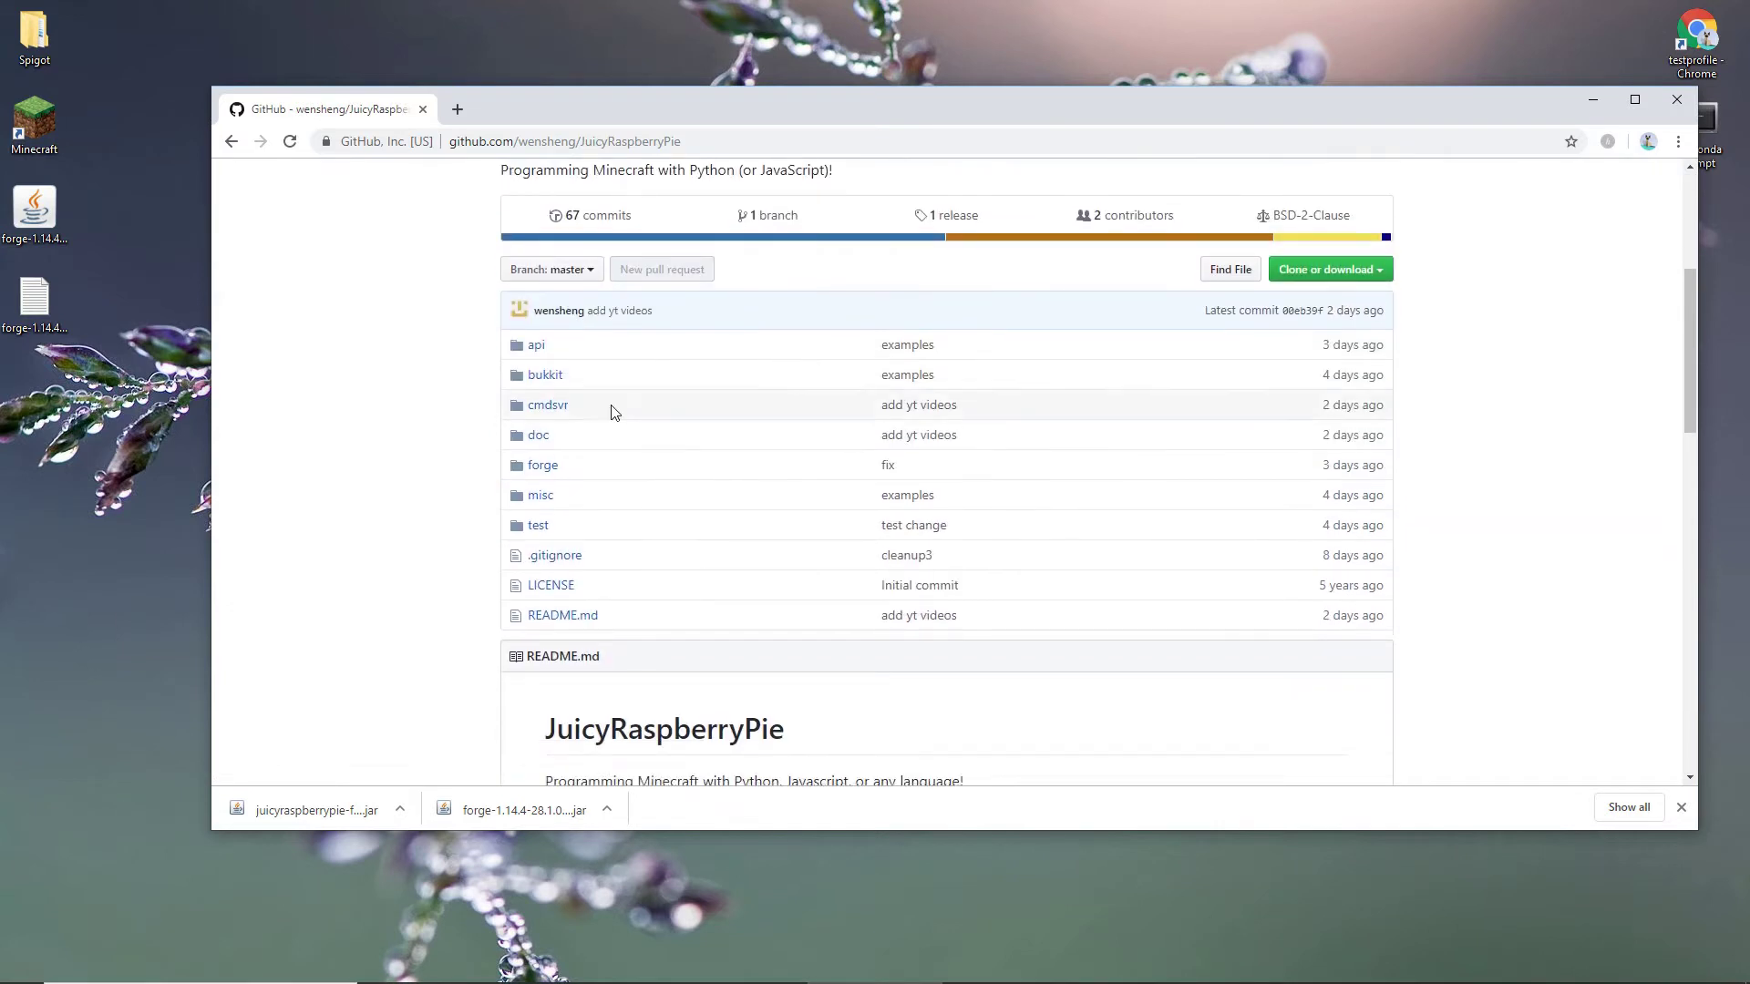
click(1388, 273)
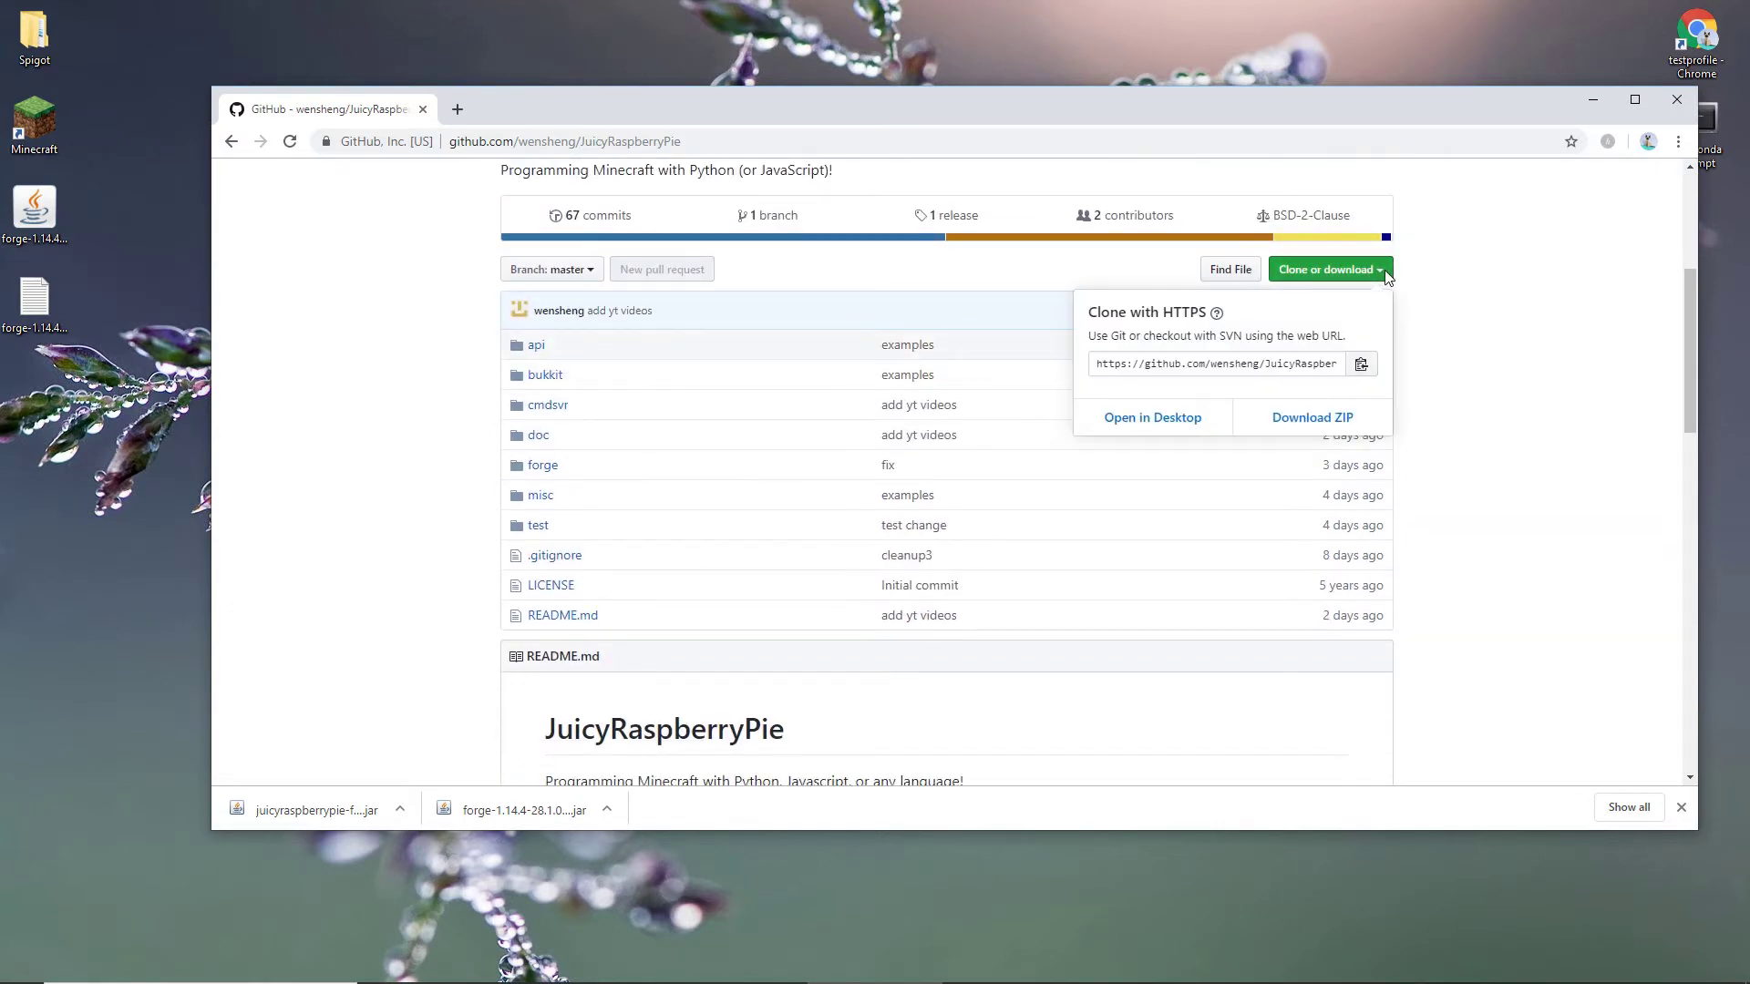
click(1343, 424)
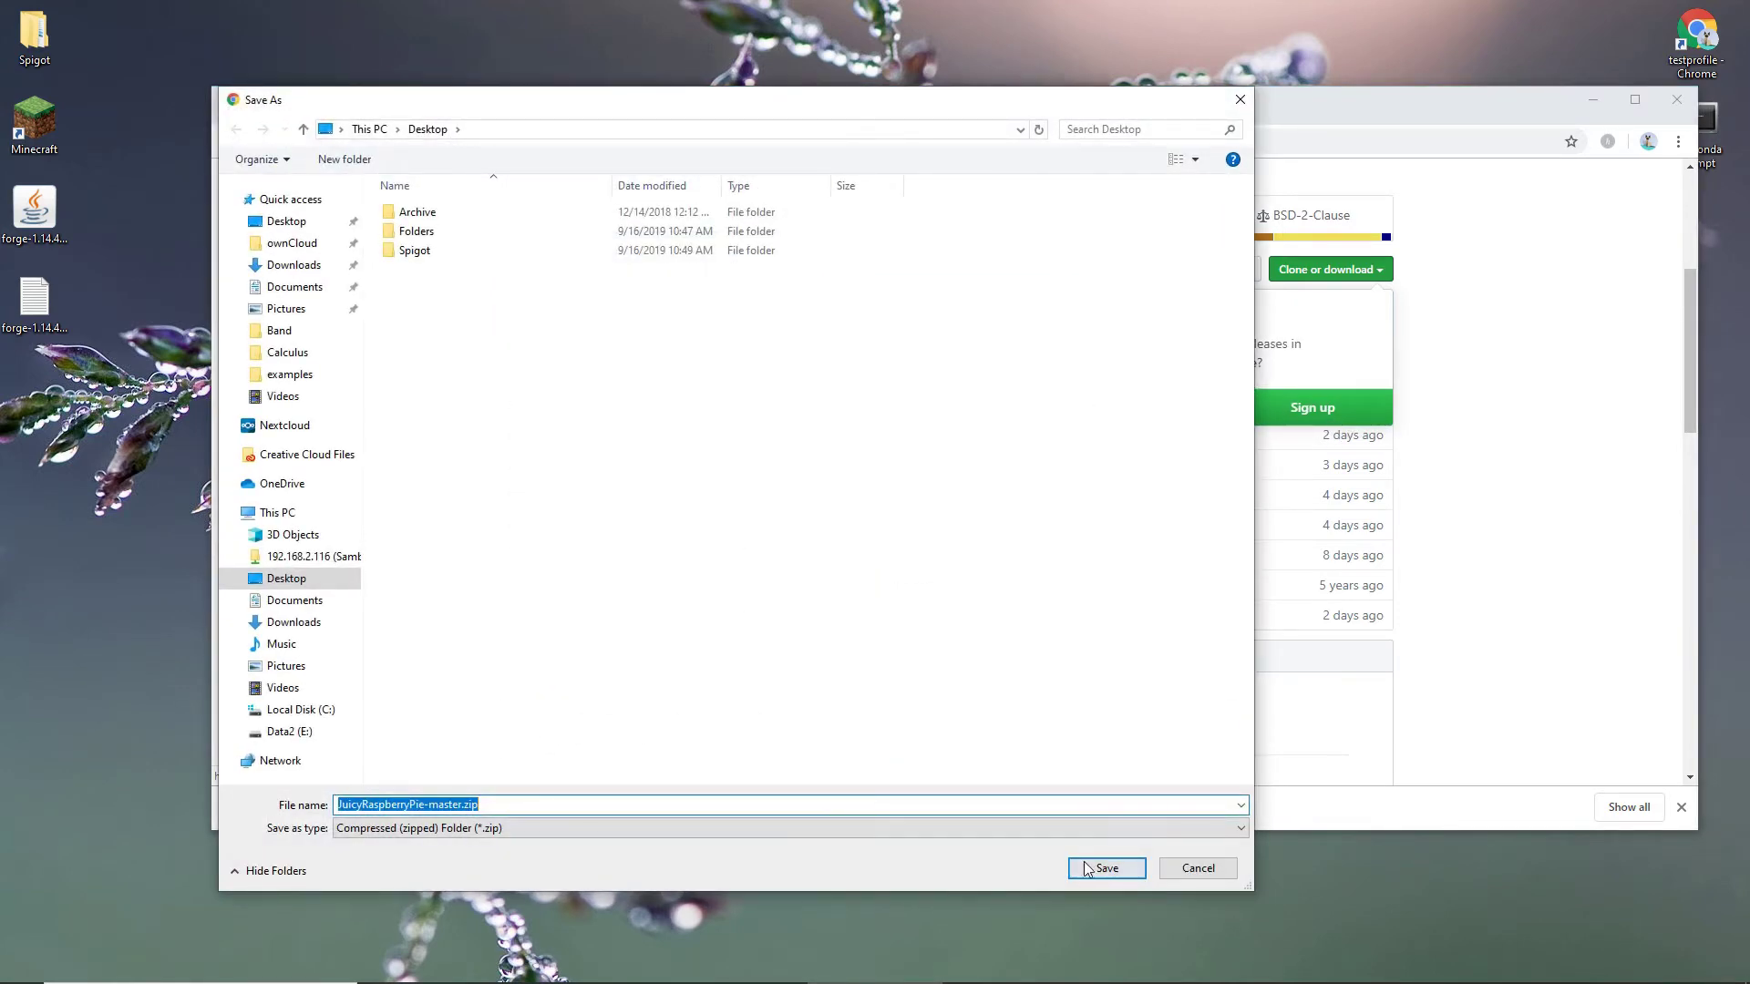
click(1108, 868)
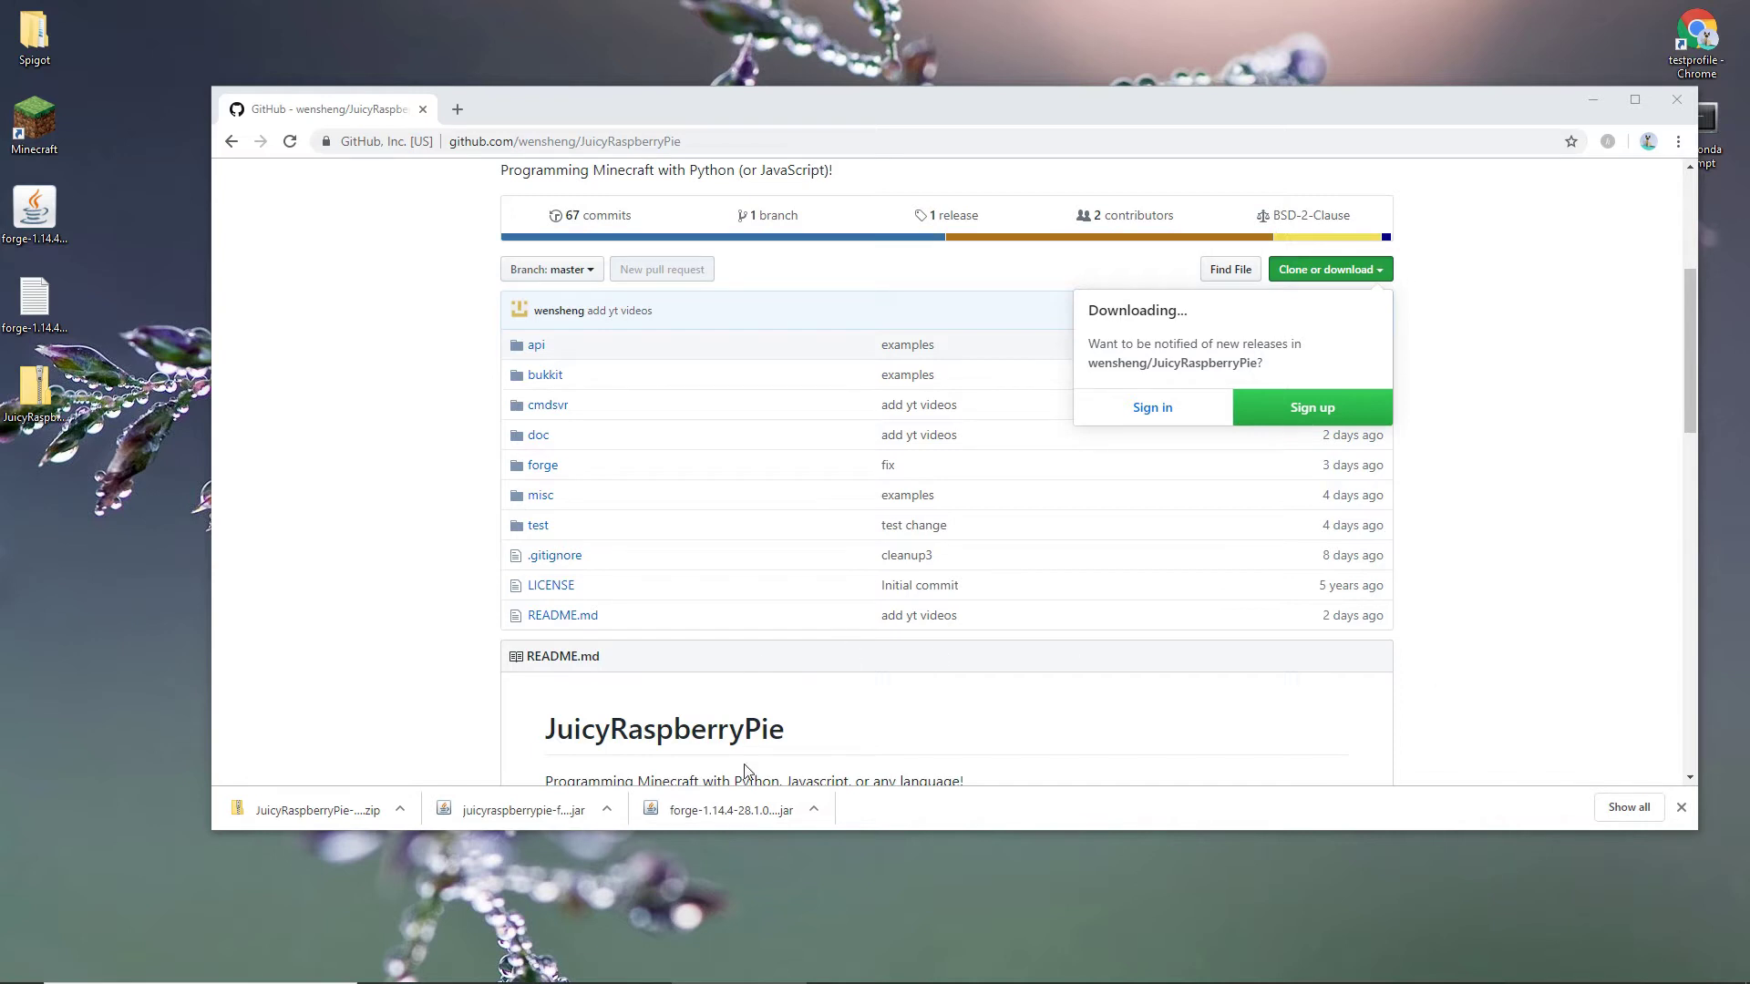
Extract JuicyRaspberryPie-master.zip with 7-Zip into its own JuicyRaspberryPie-master folder on the desktop.
right_click(47, 389)
mouse_move(113, 492)
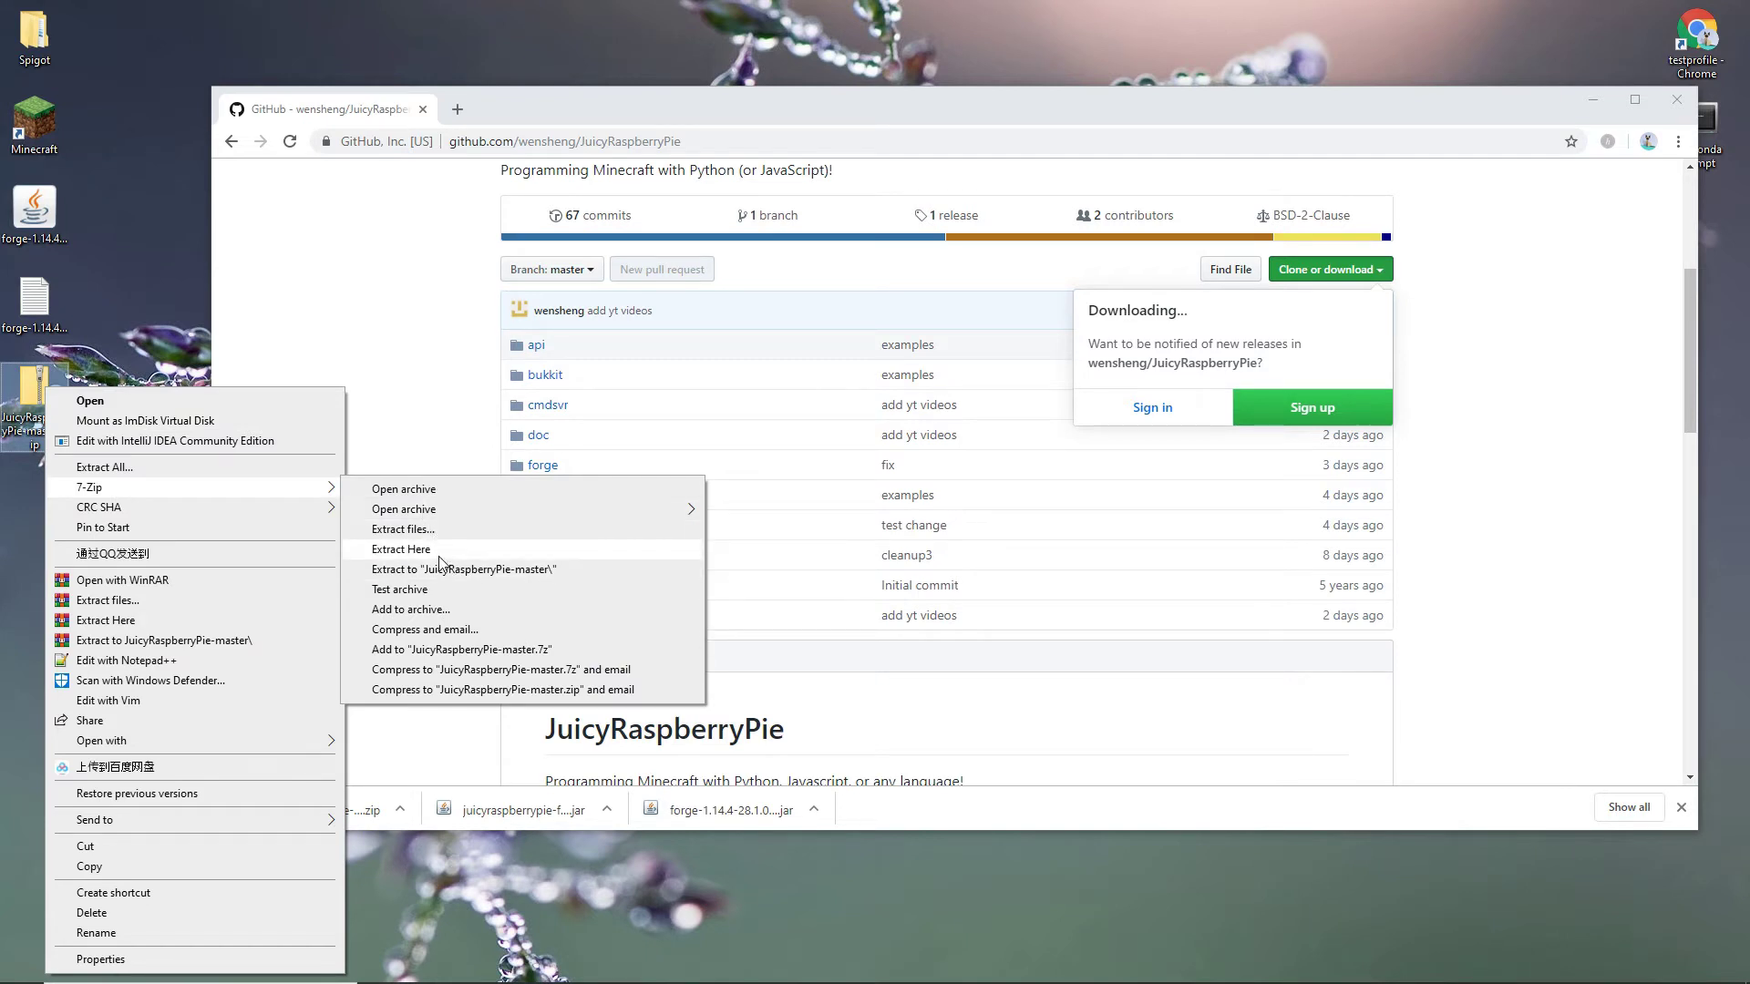
click(468, 571)
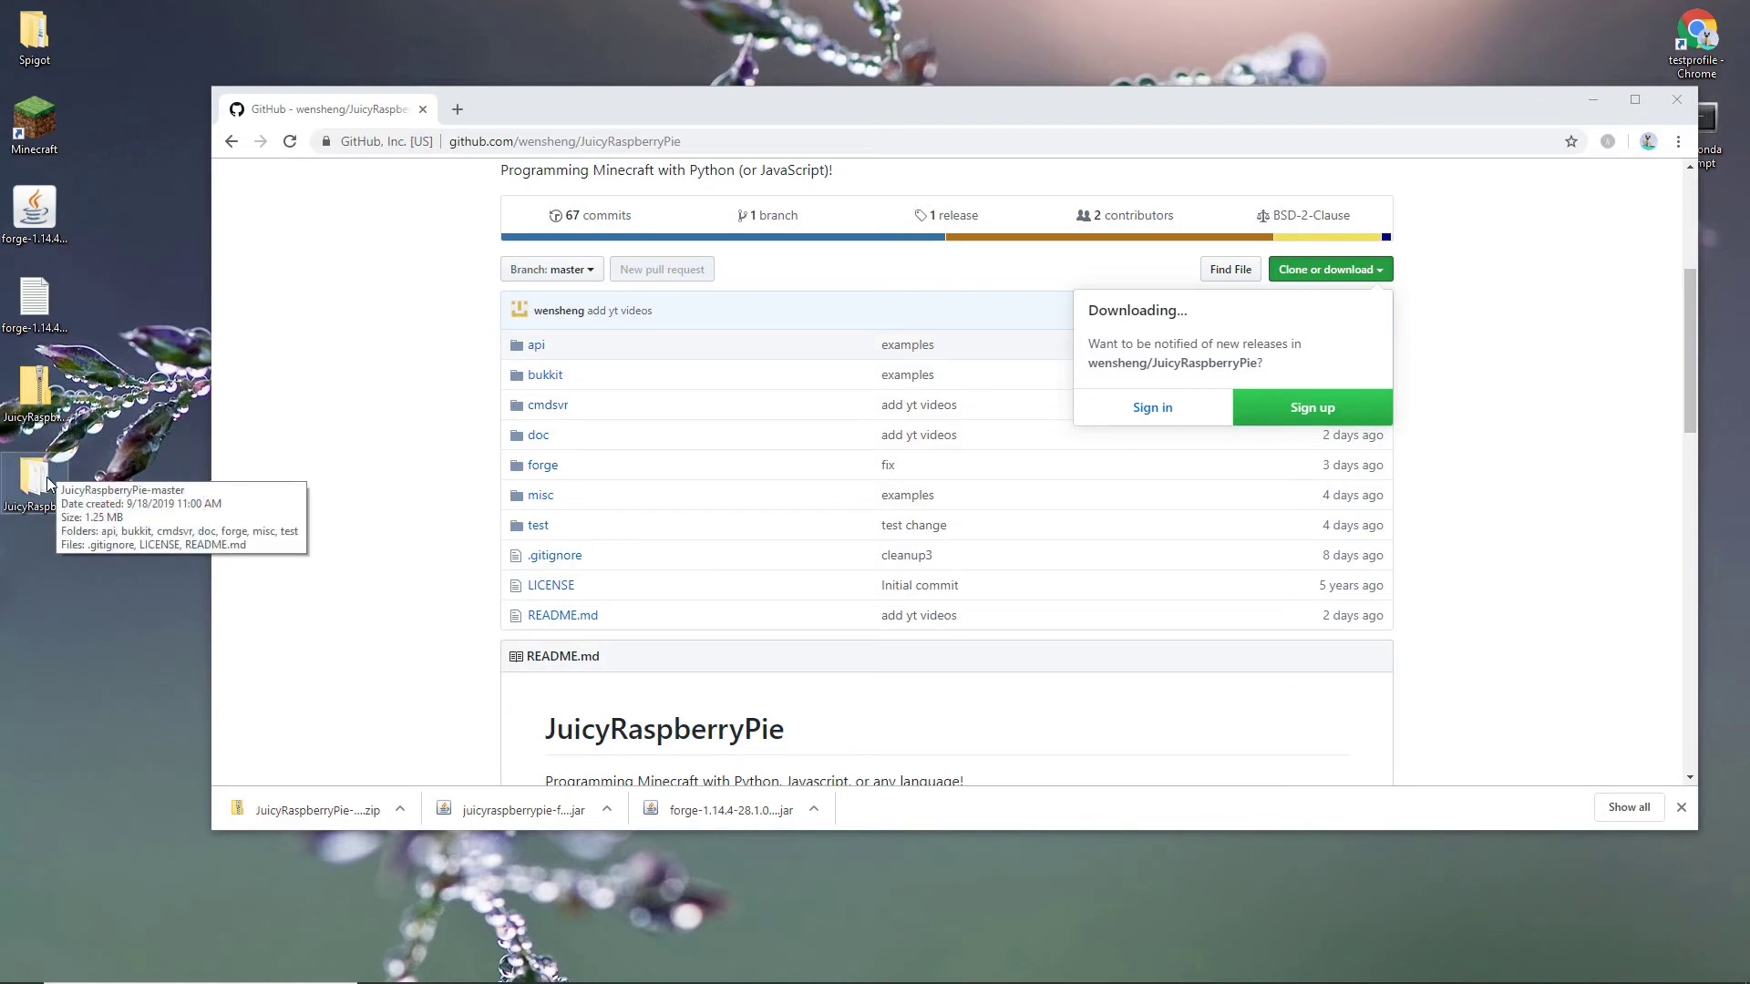
Open the extracted JuicyRaspberryPie-master folder and go to bukkit\src\main\resources.
double_click(56, 465)
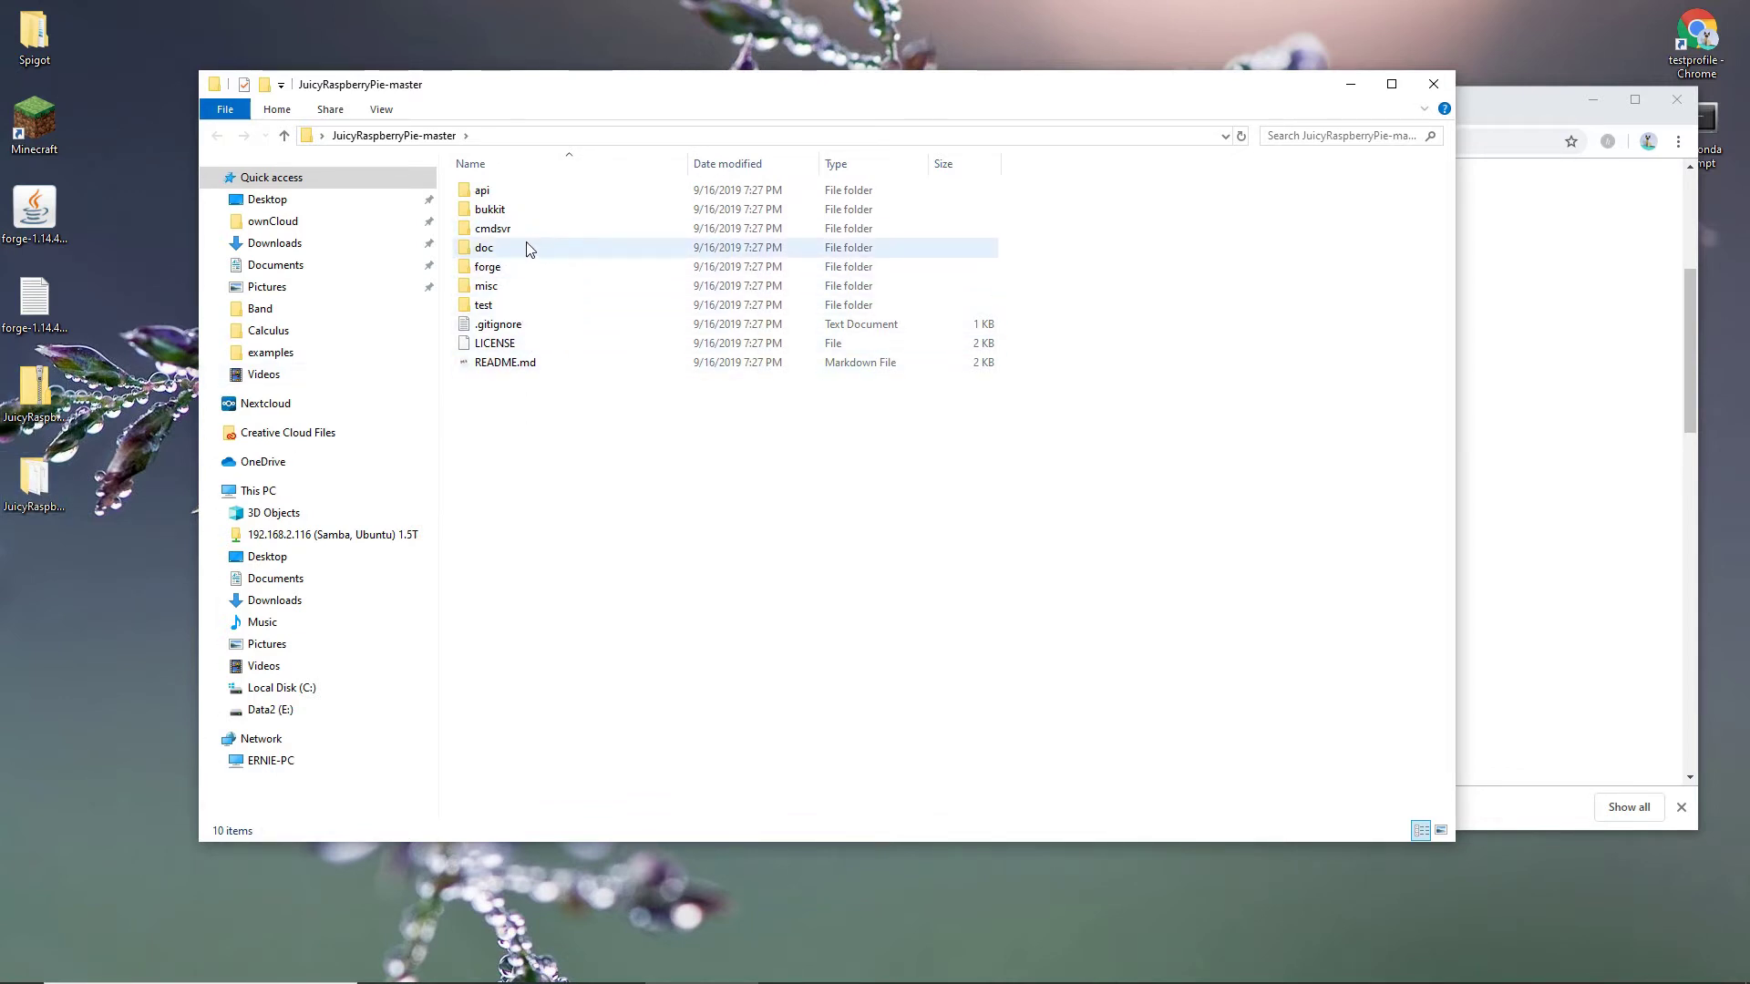
double_click(491, 212)
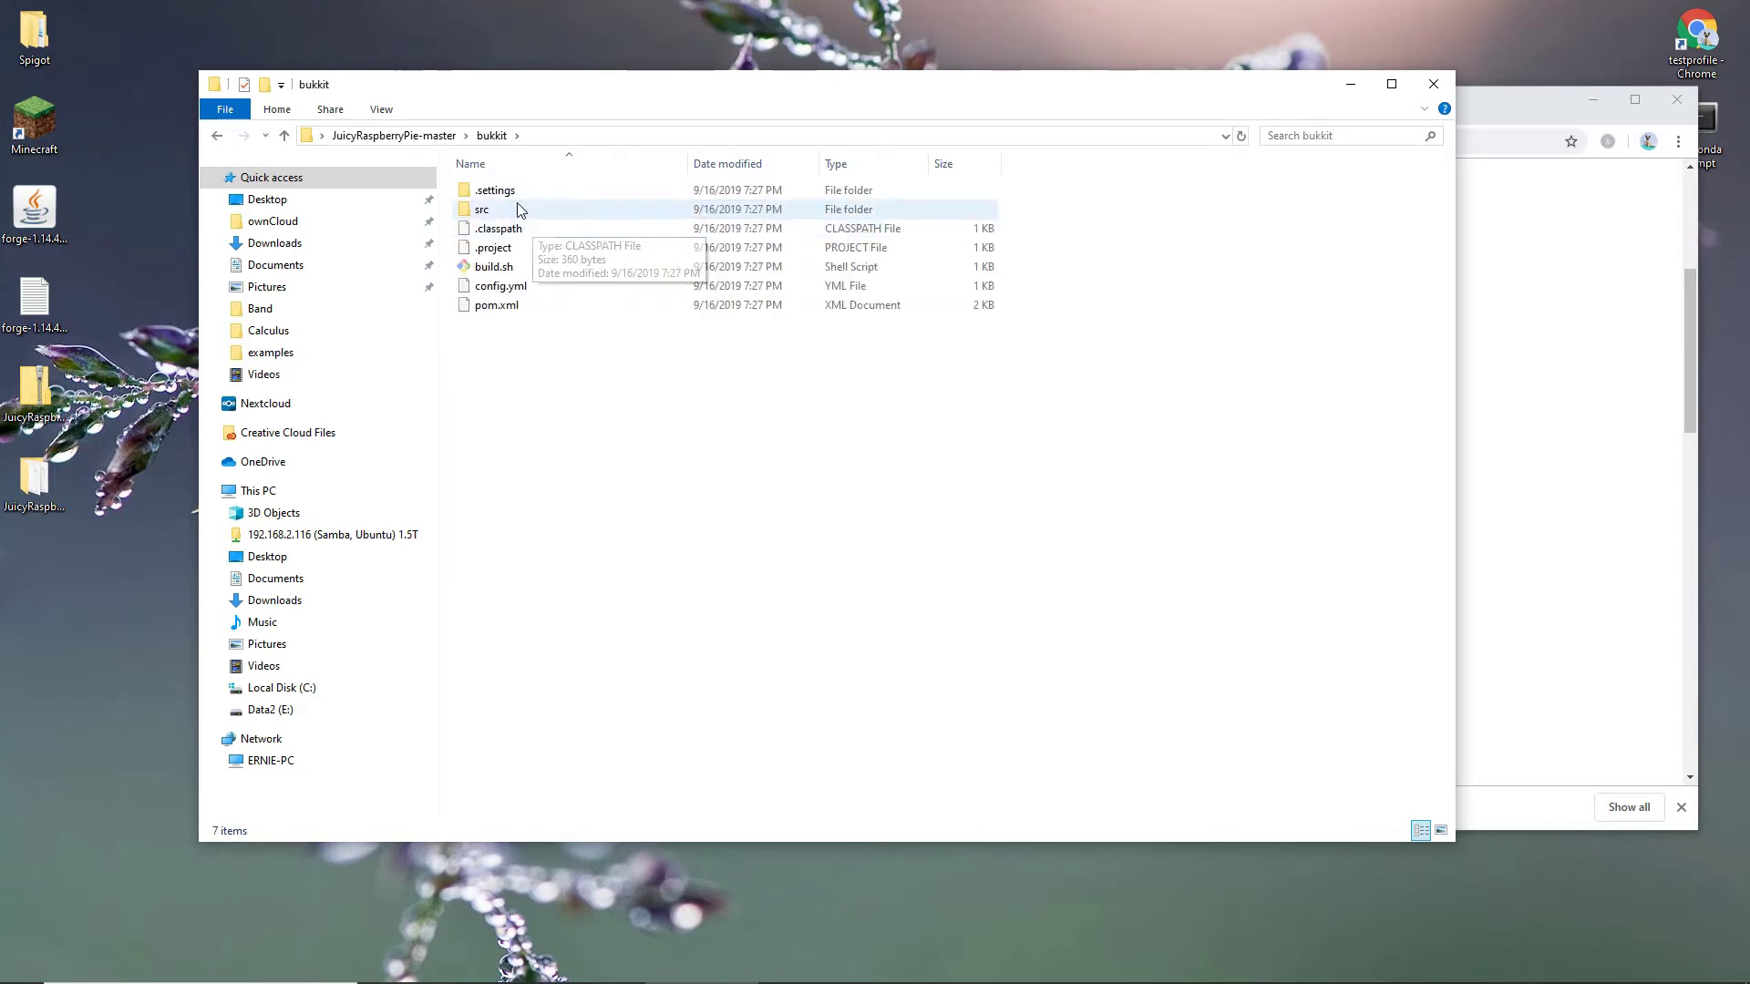
double_click(486, 212)
double_click(486, 195)
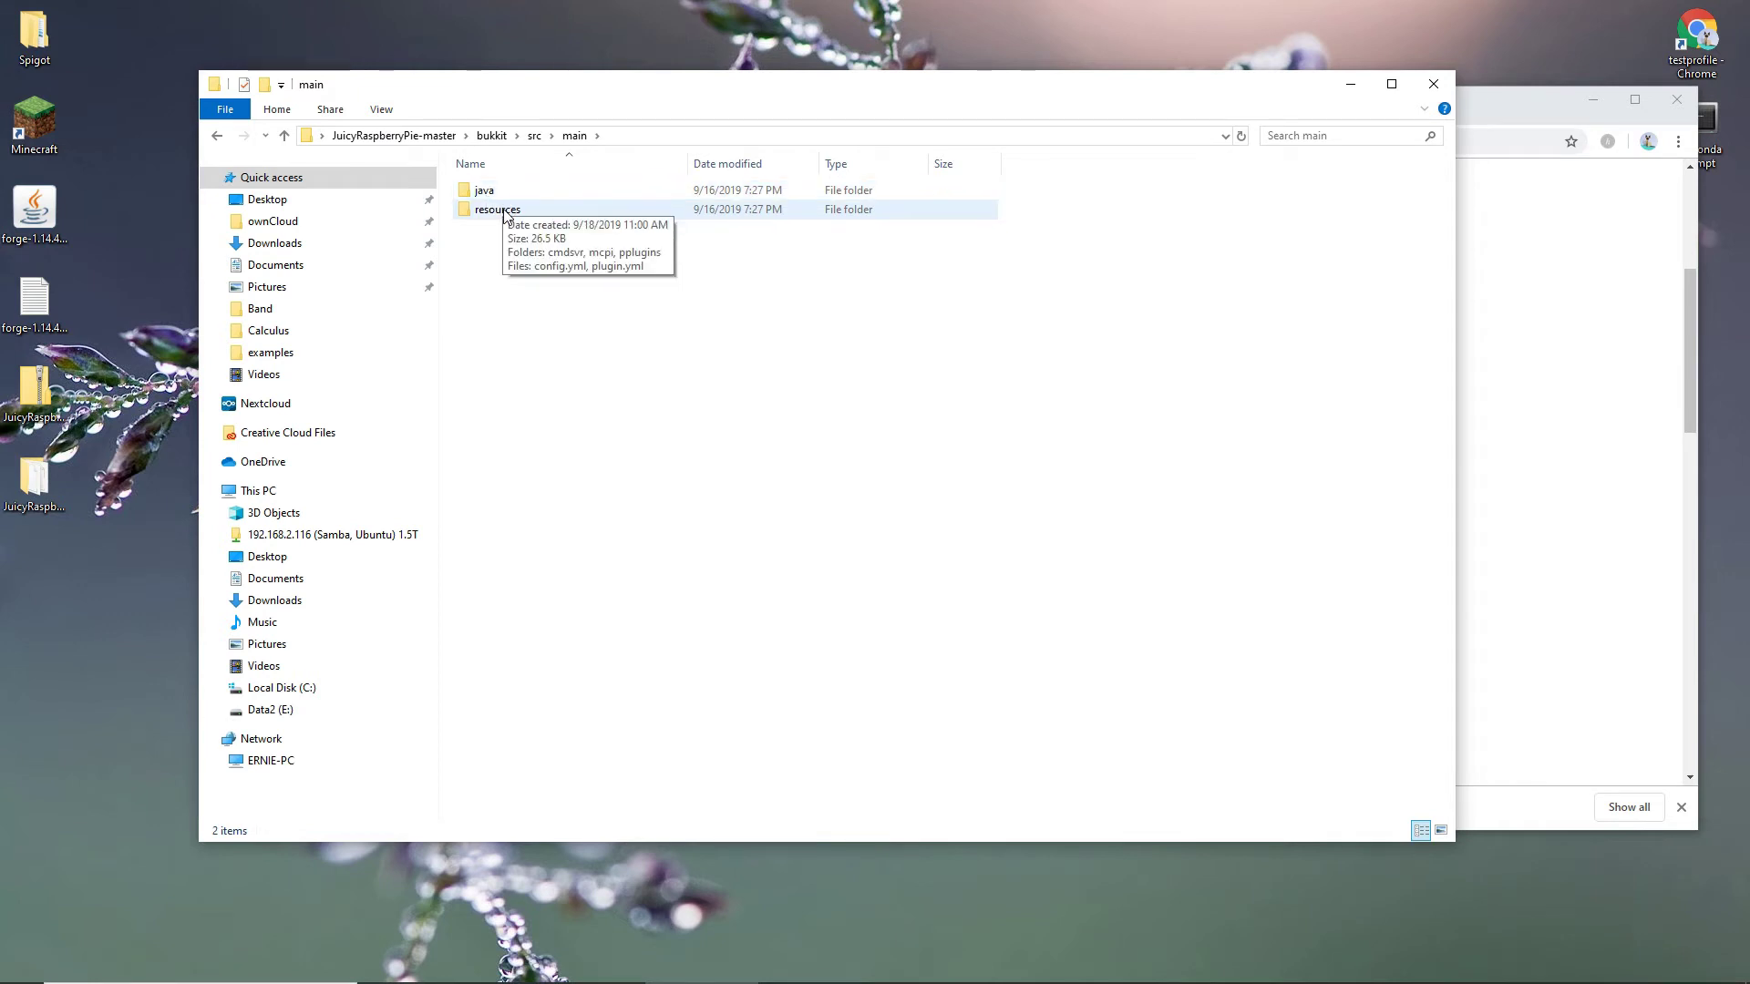
double_click(506, 212)
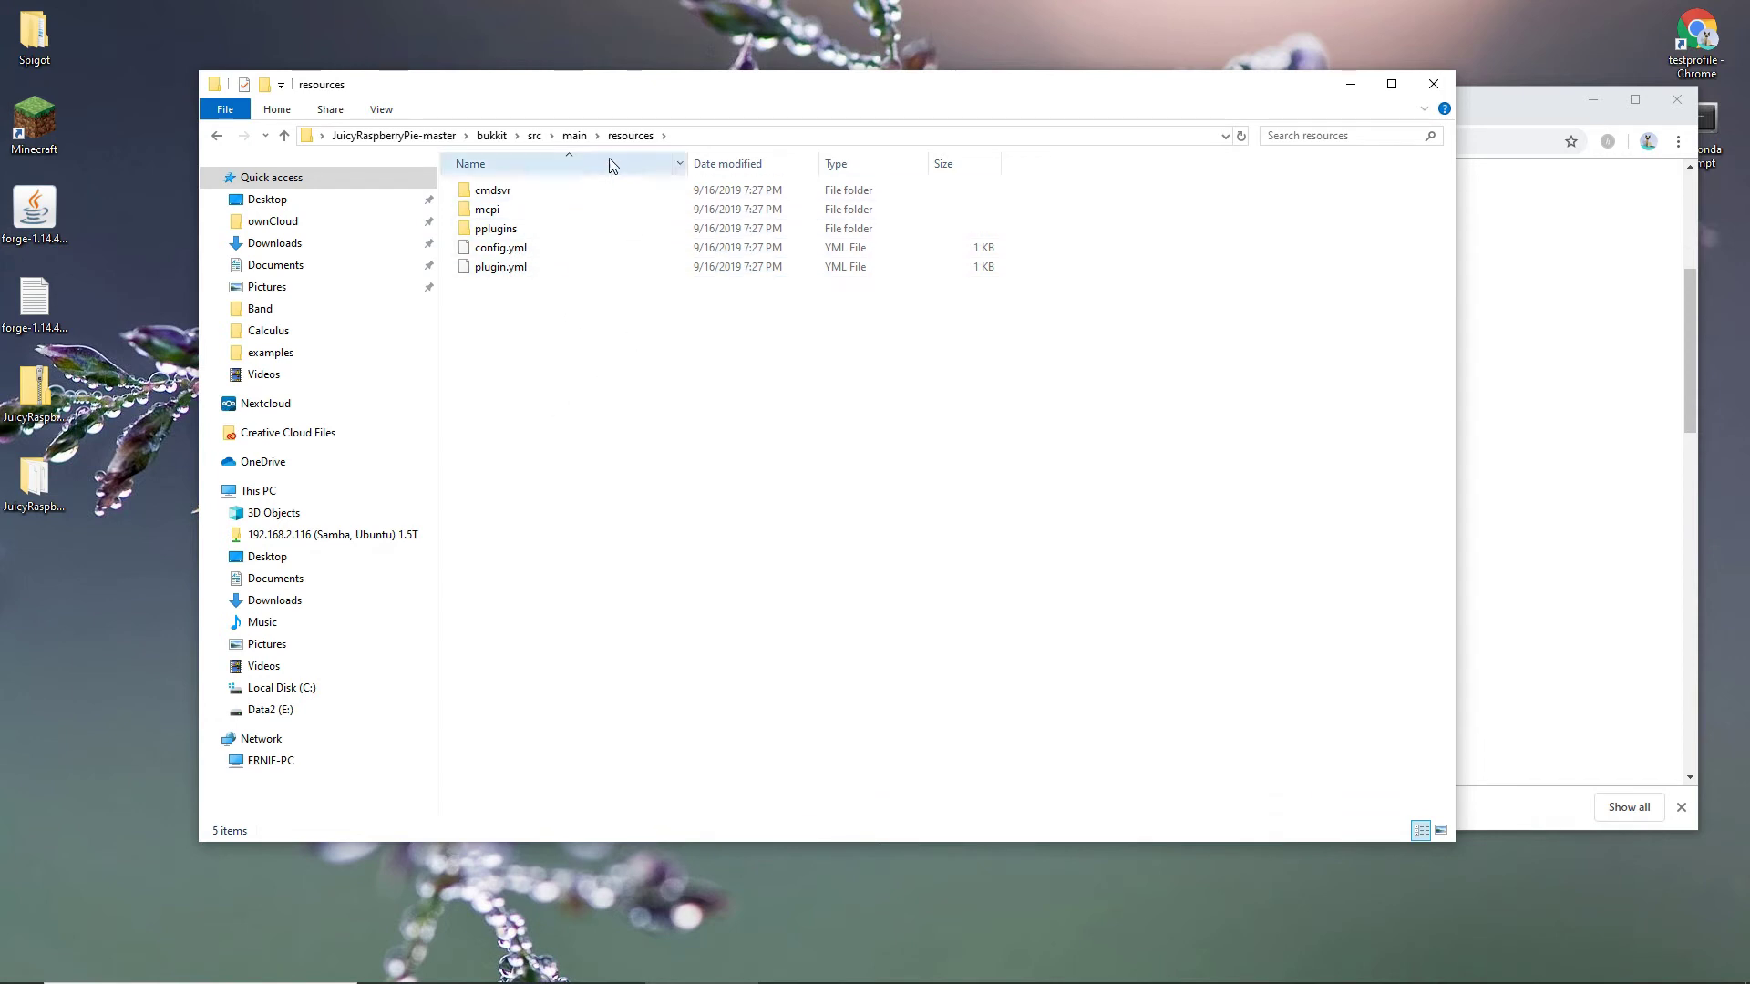
Copy the resources folder from bukkit\src\main to the desktop.
click(576, 136)
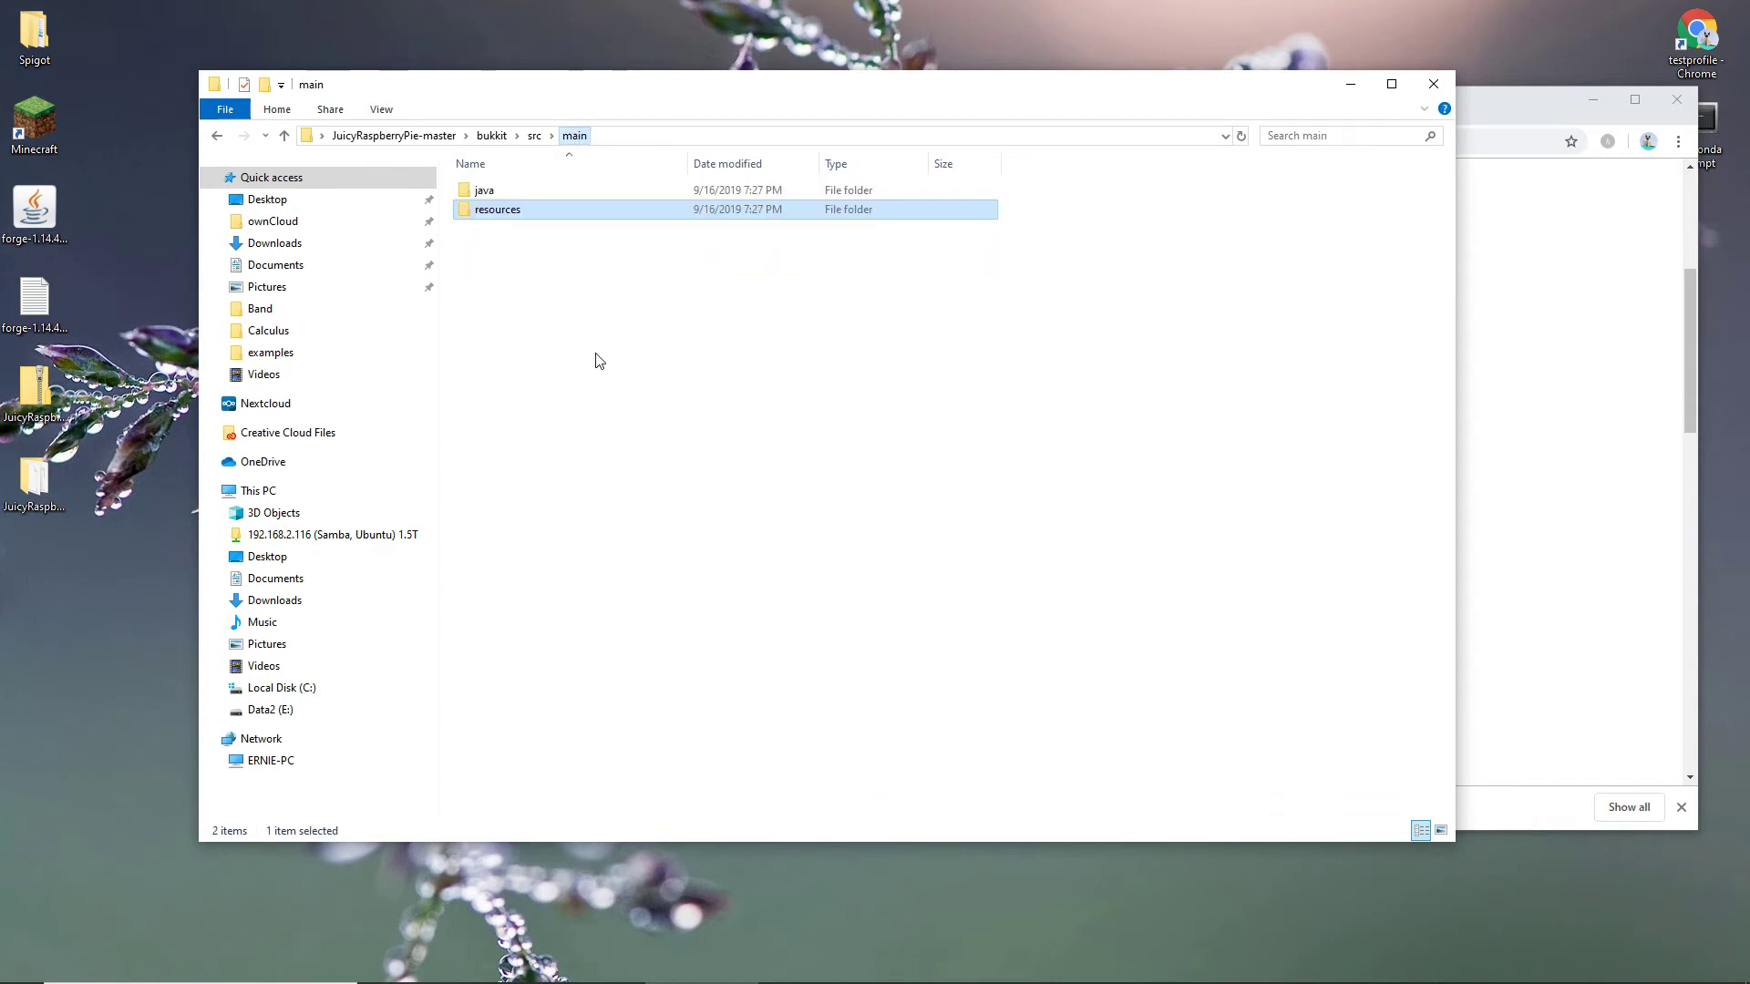
right_click(495, 212)
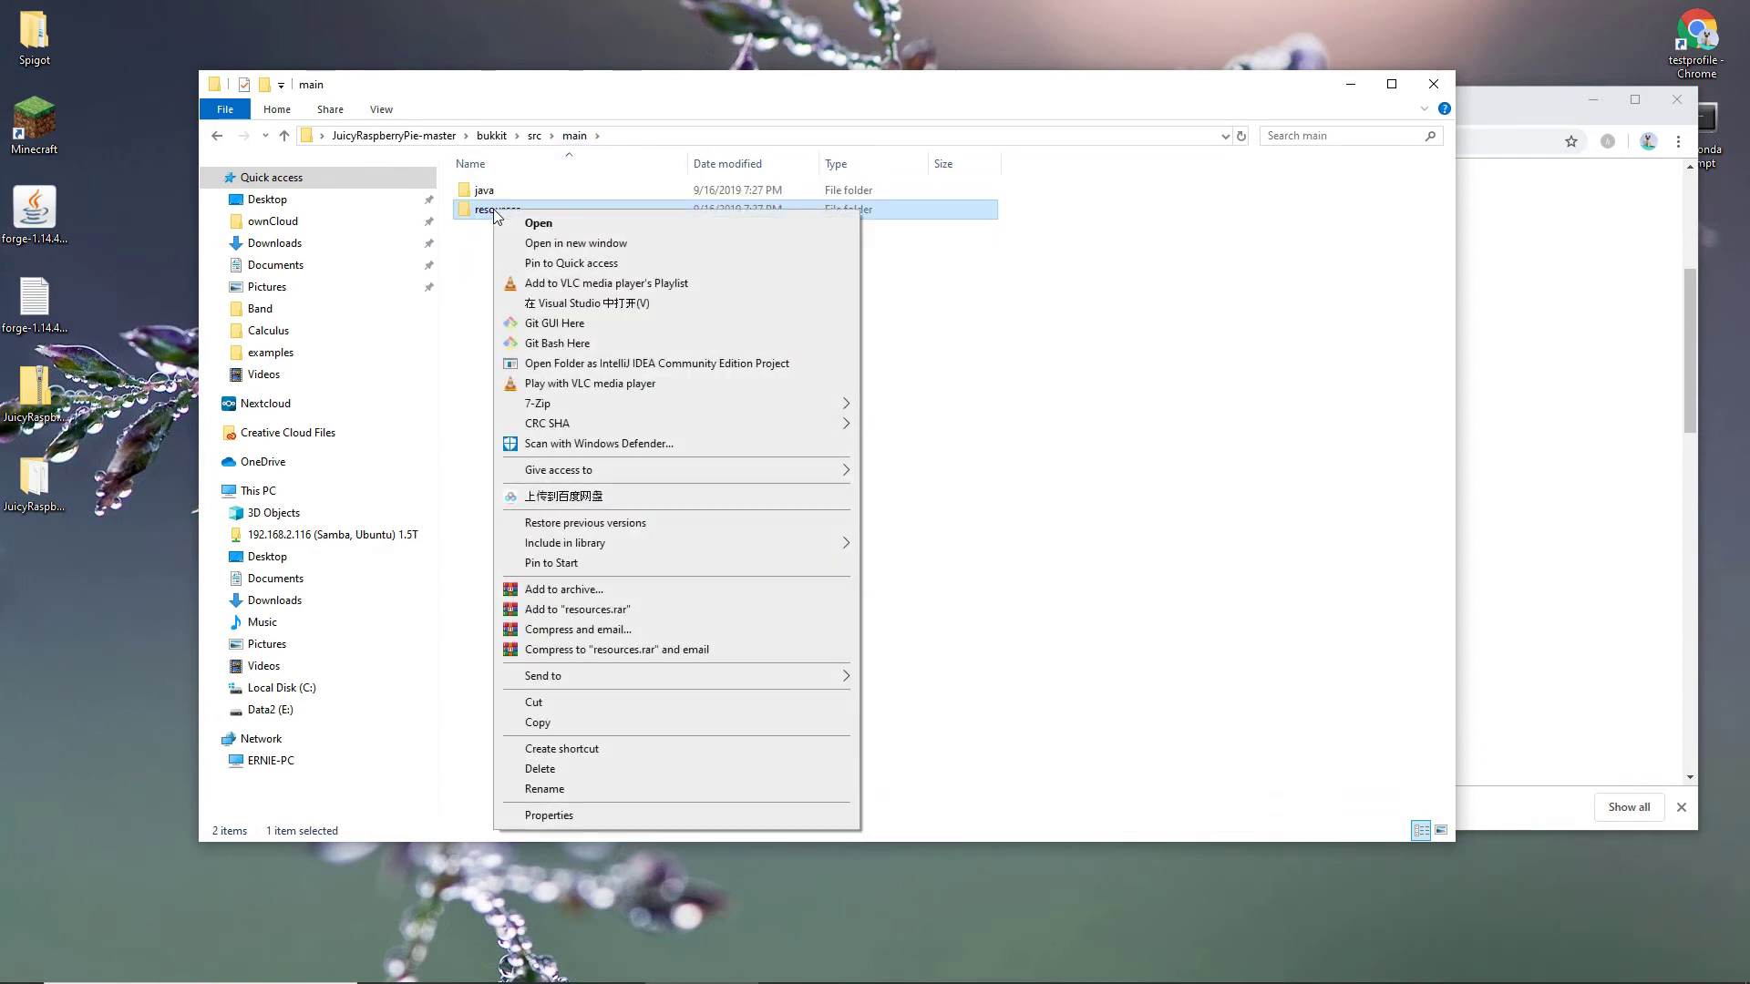
click(550, 725)
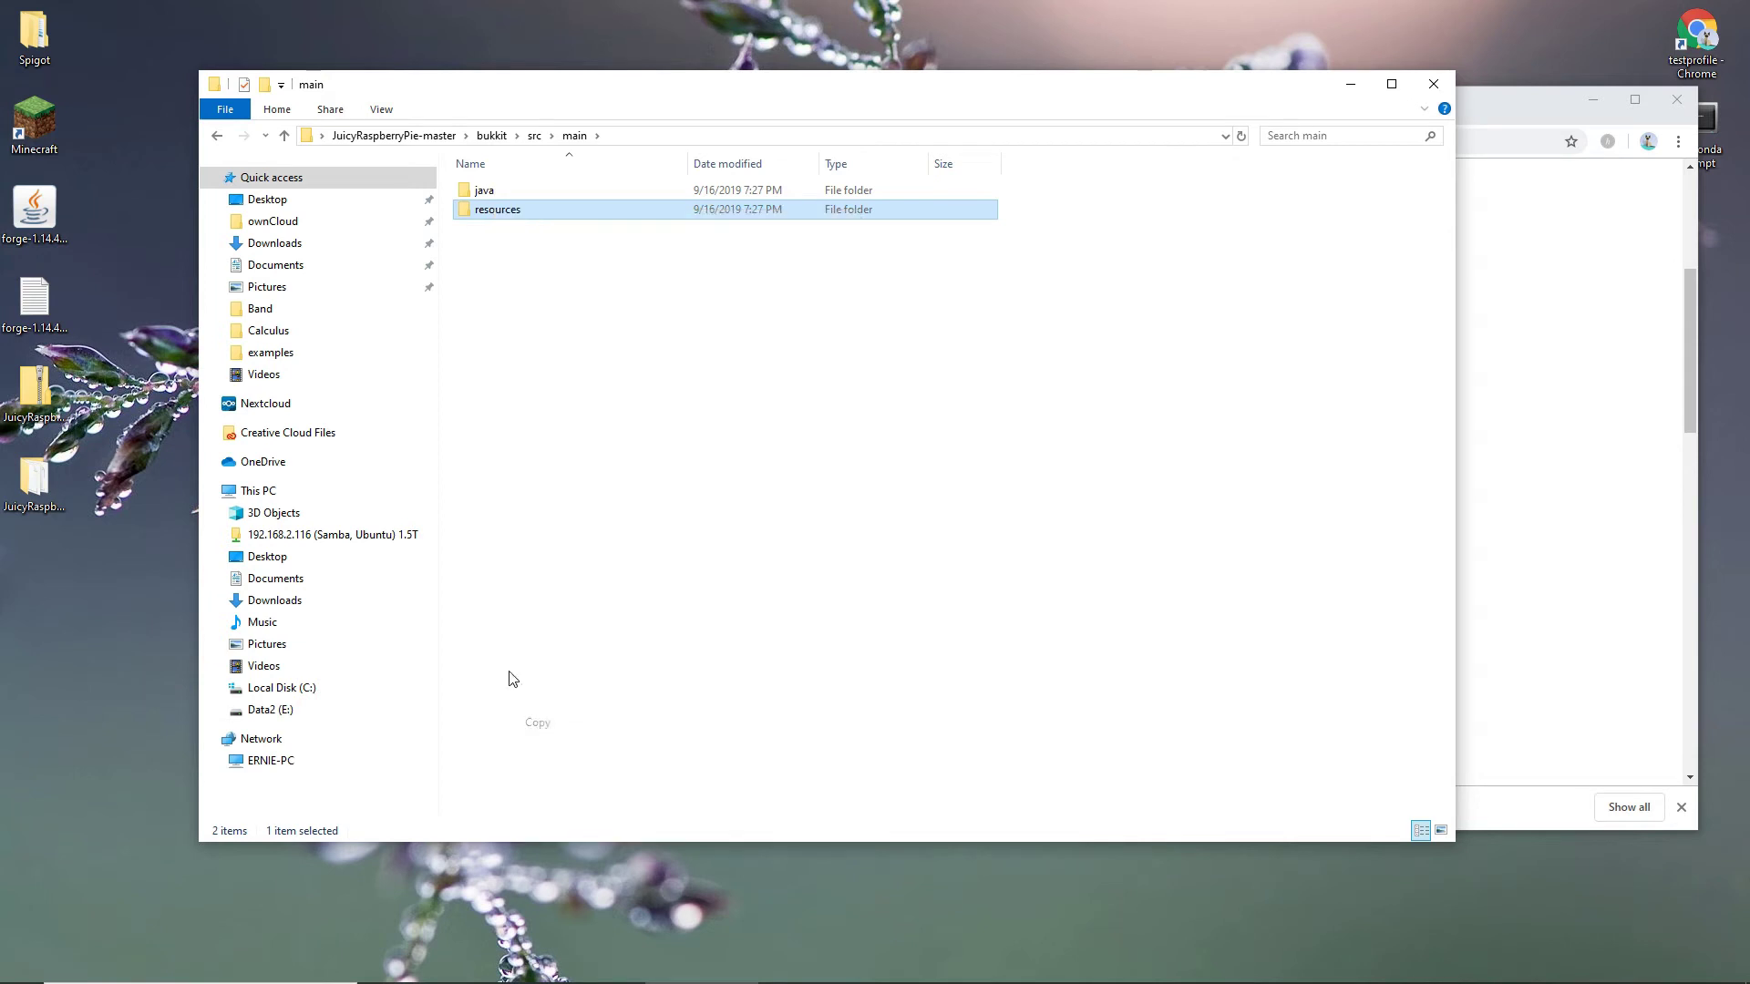
right_click(111, 556)
click(148, 638)
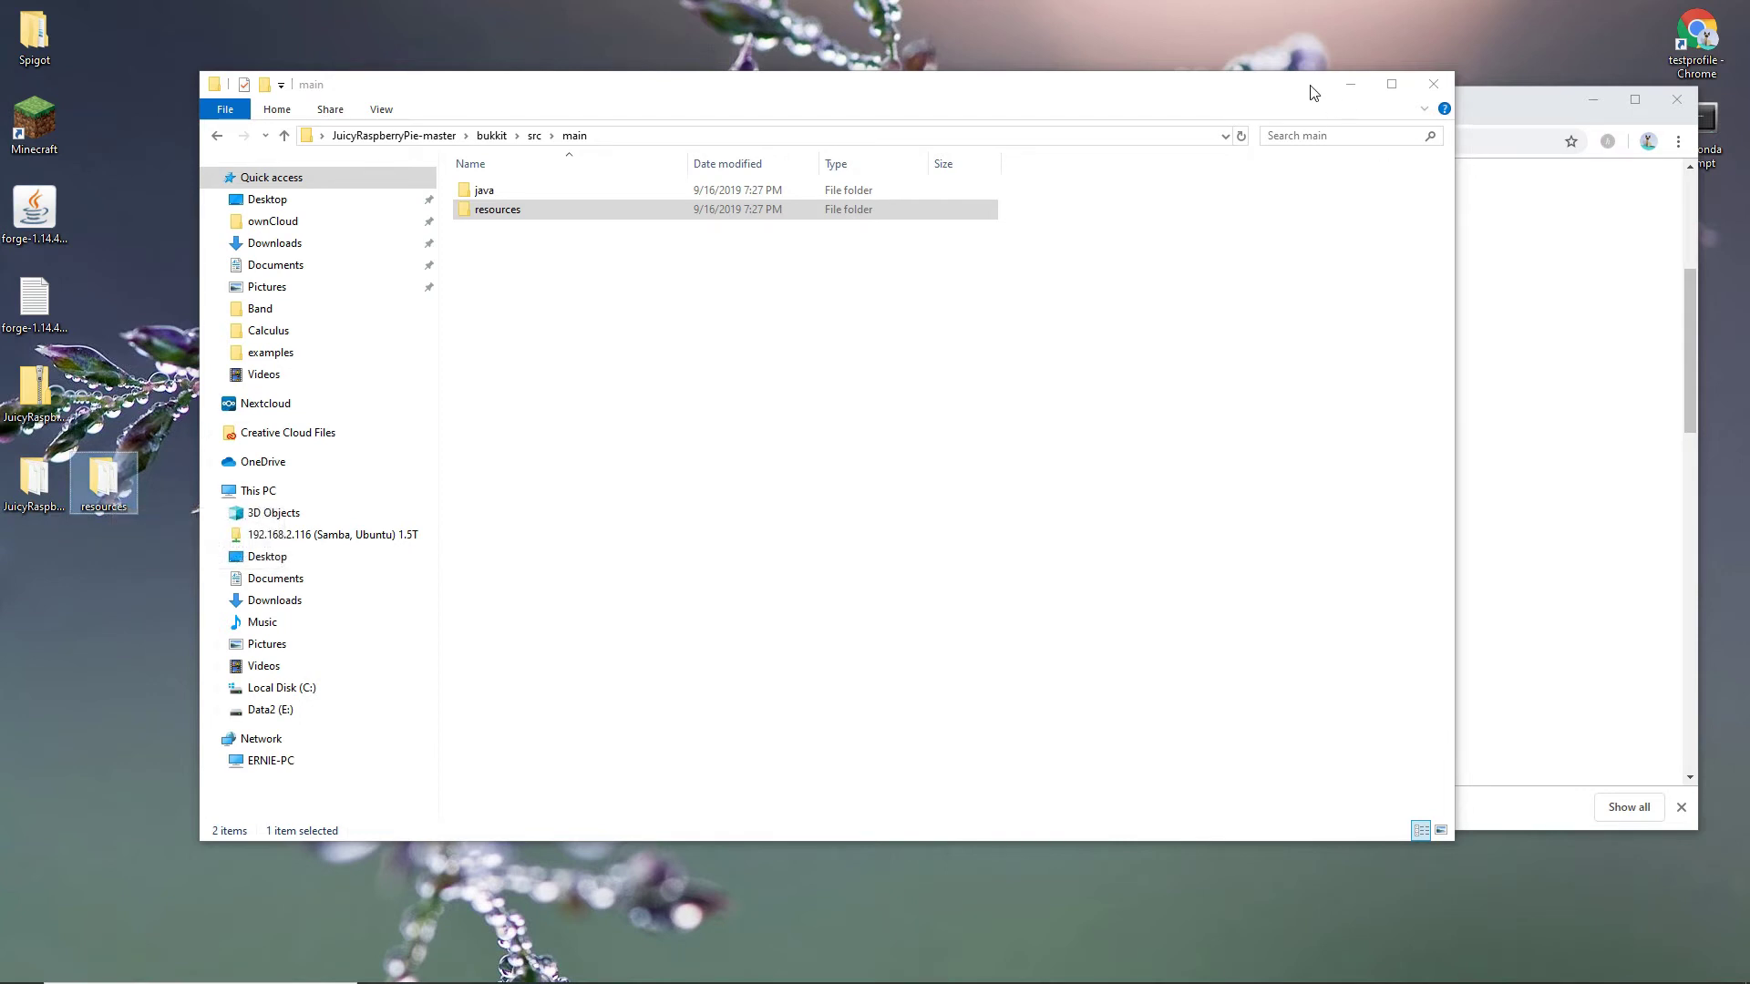
Reopen the resources folder inside bukkit\src\main and copy its full folder path.
drag(1312, 94, 1464, 167)
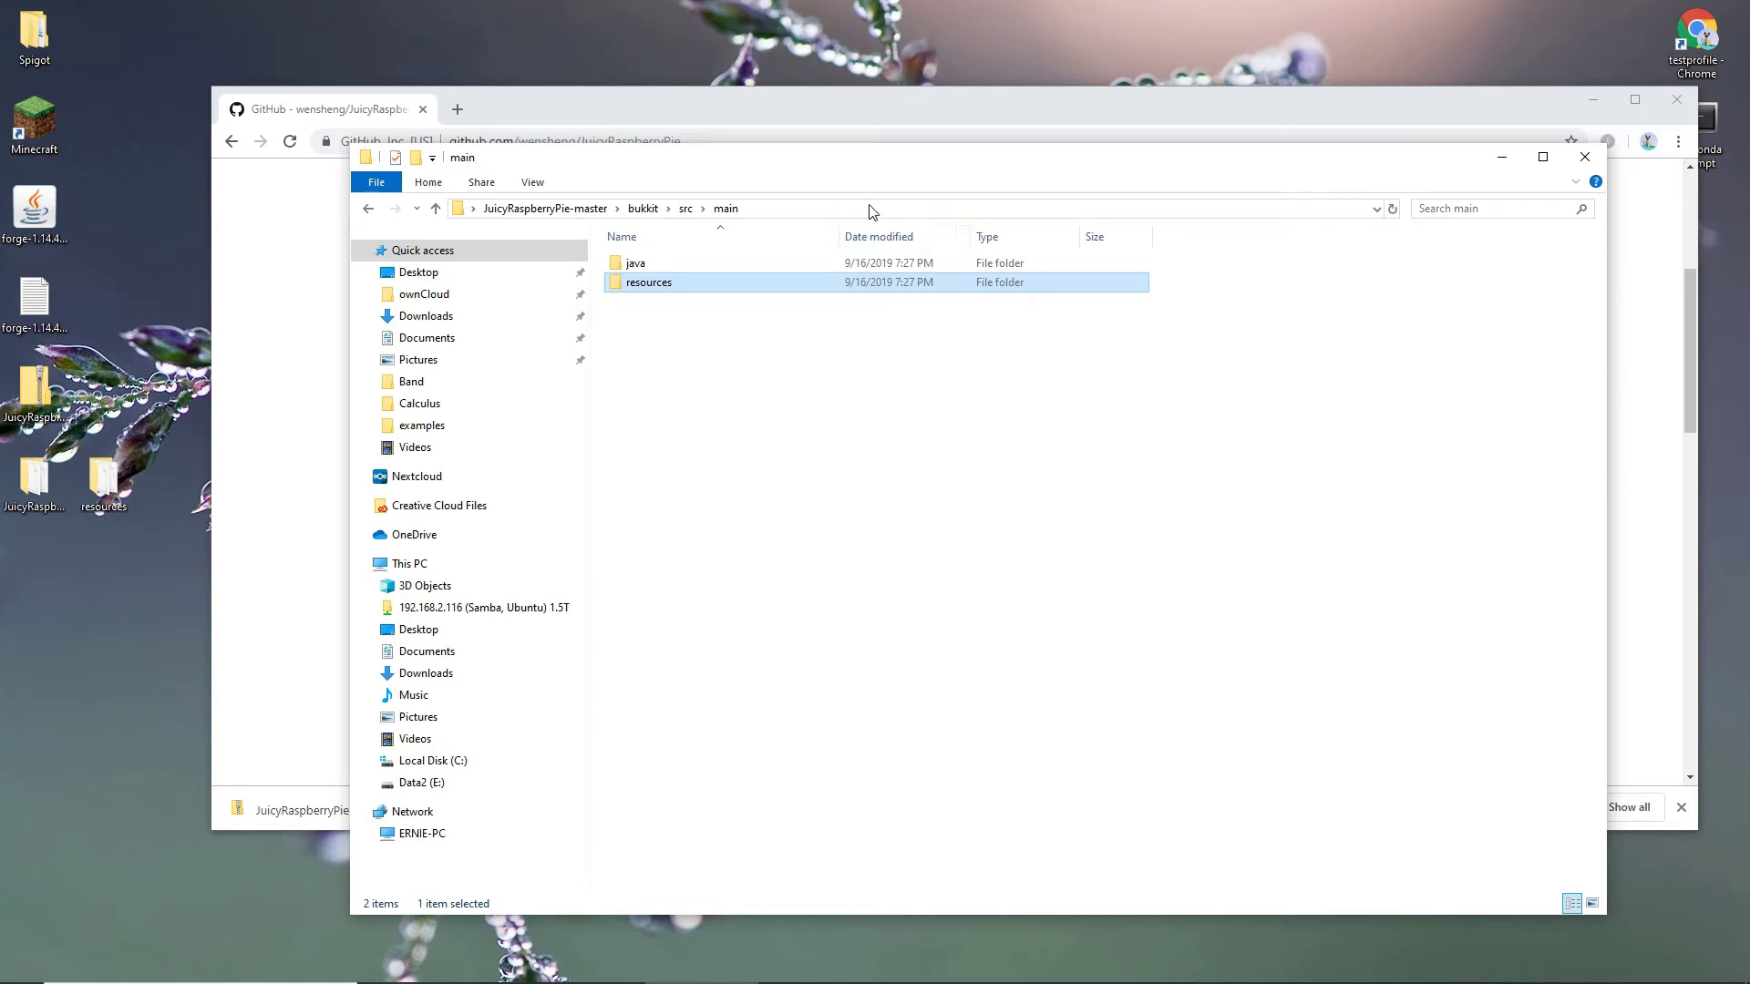
double_click(669, 282)
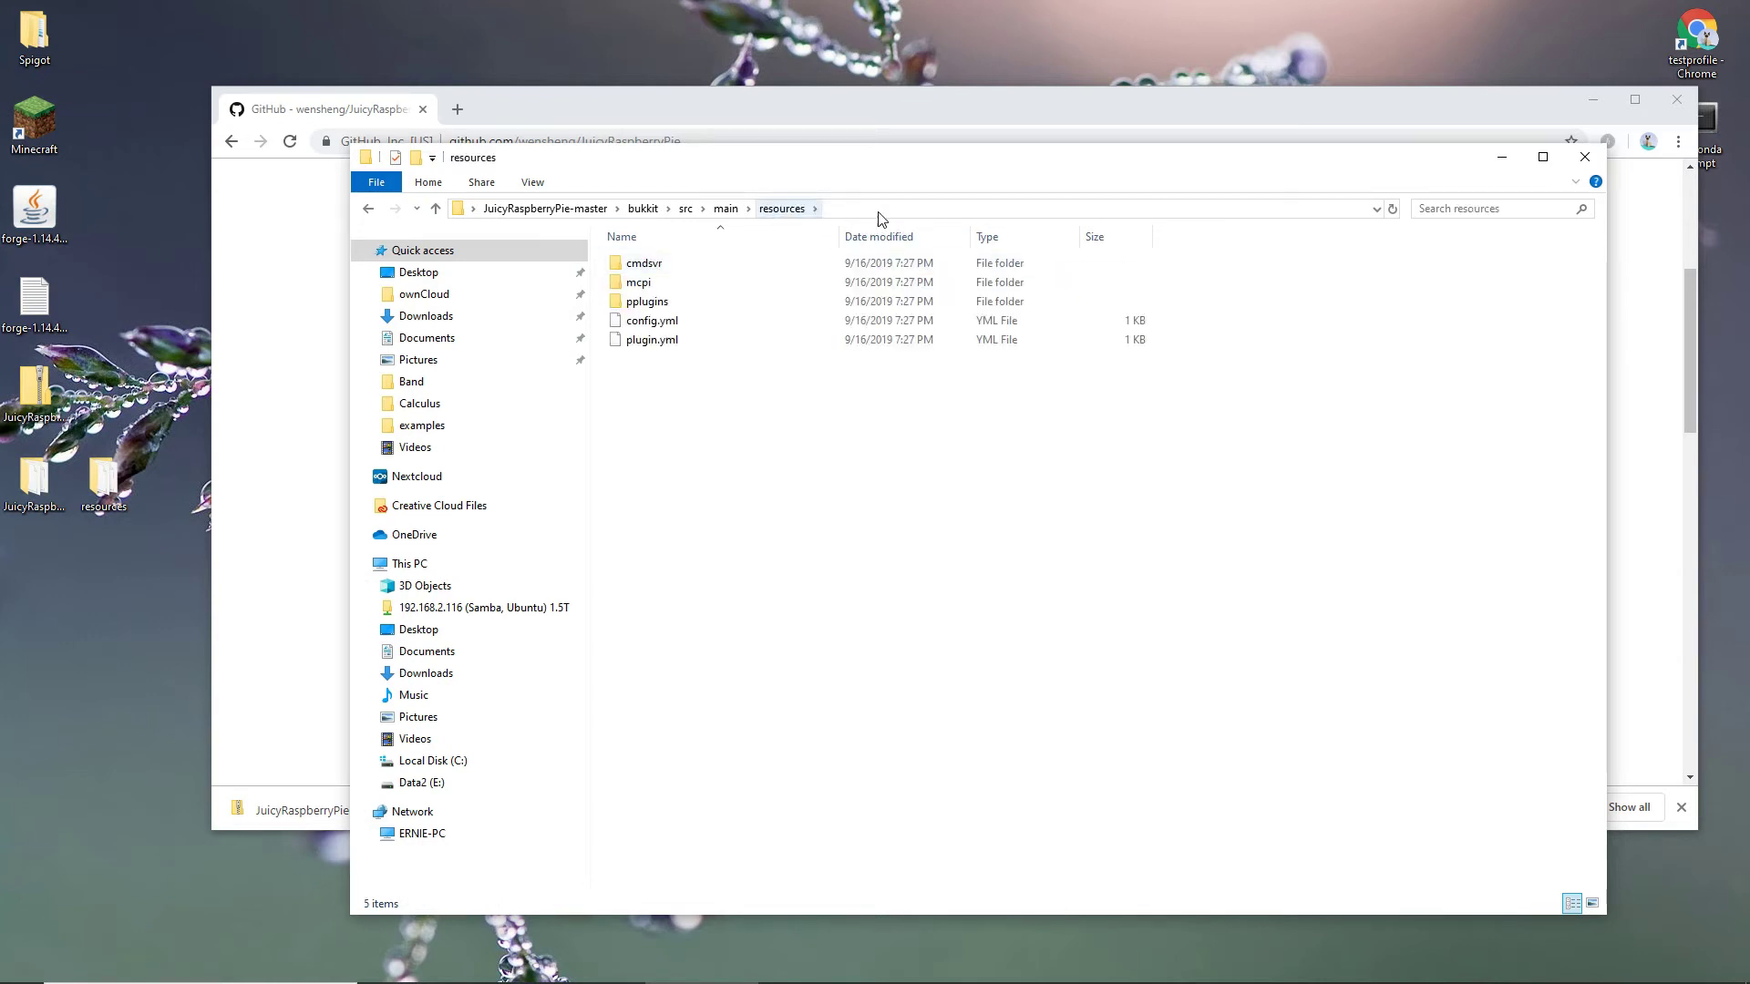
click(896, 209)
key(ctrl+c)
right_click(740, 213)
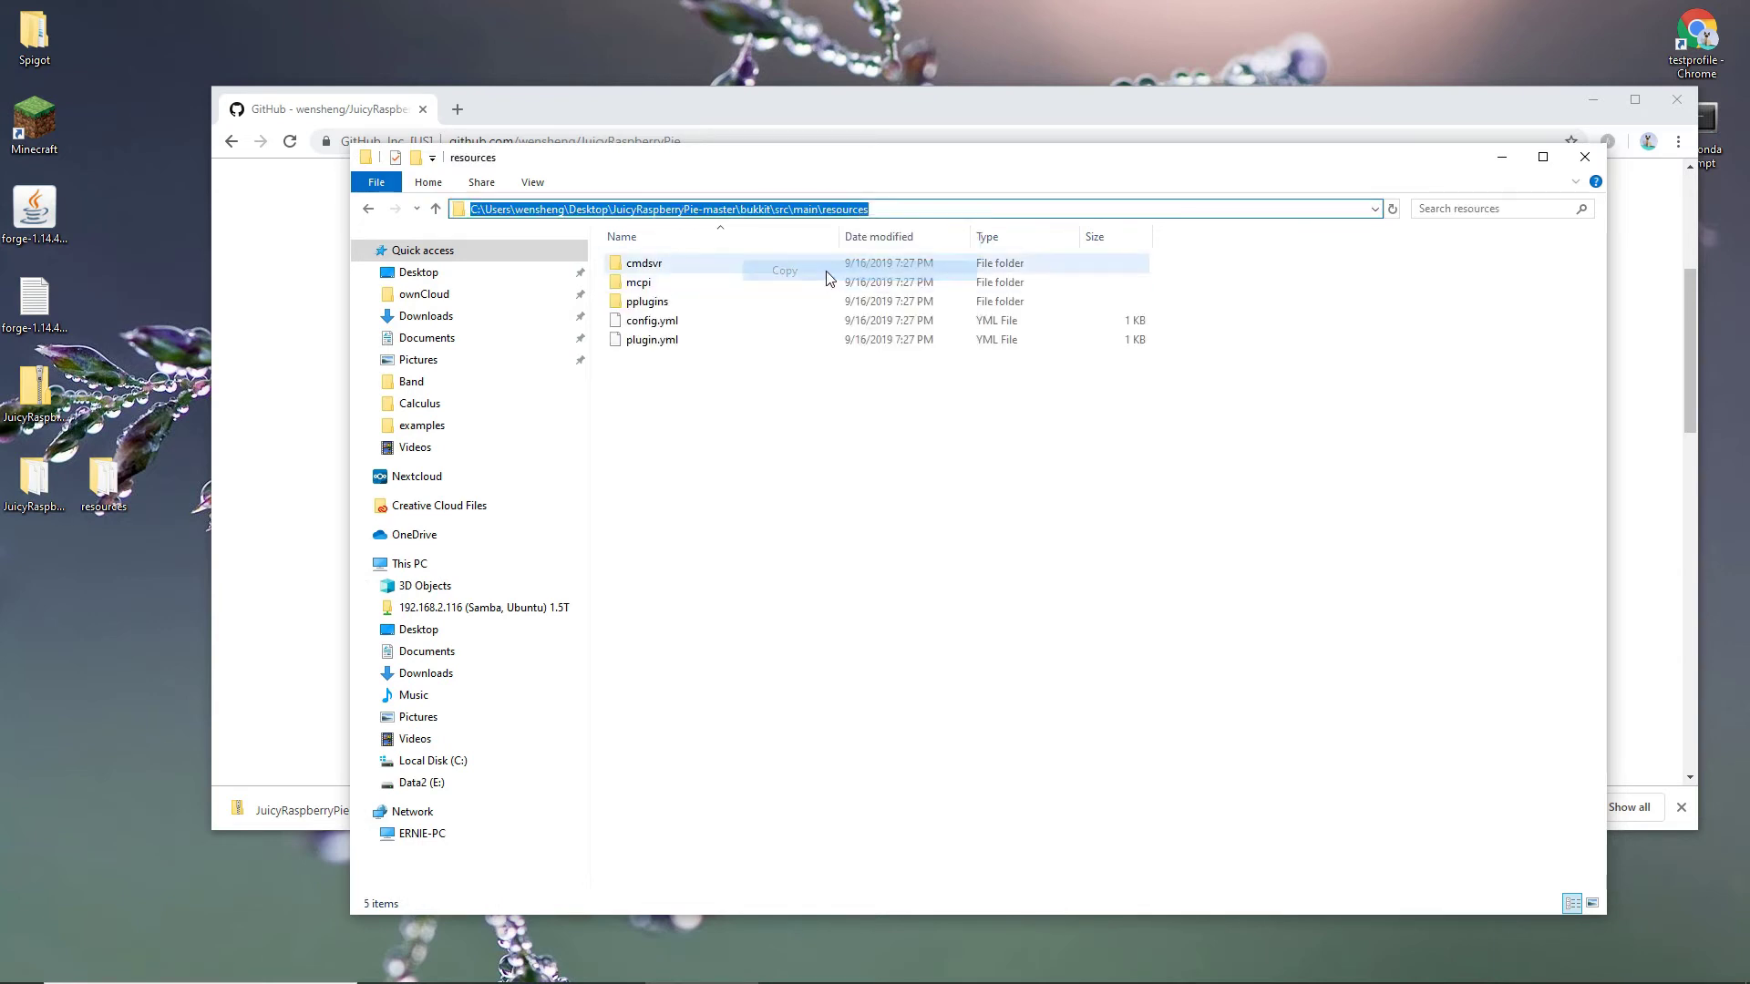
Minimise the Chrome window and open Anaconda Prompt from the desktop.
drag(869, 273, 1479, 122)
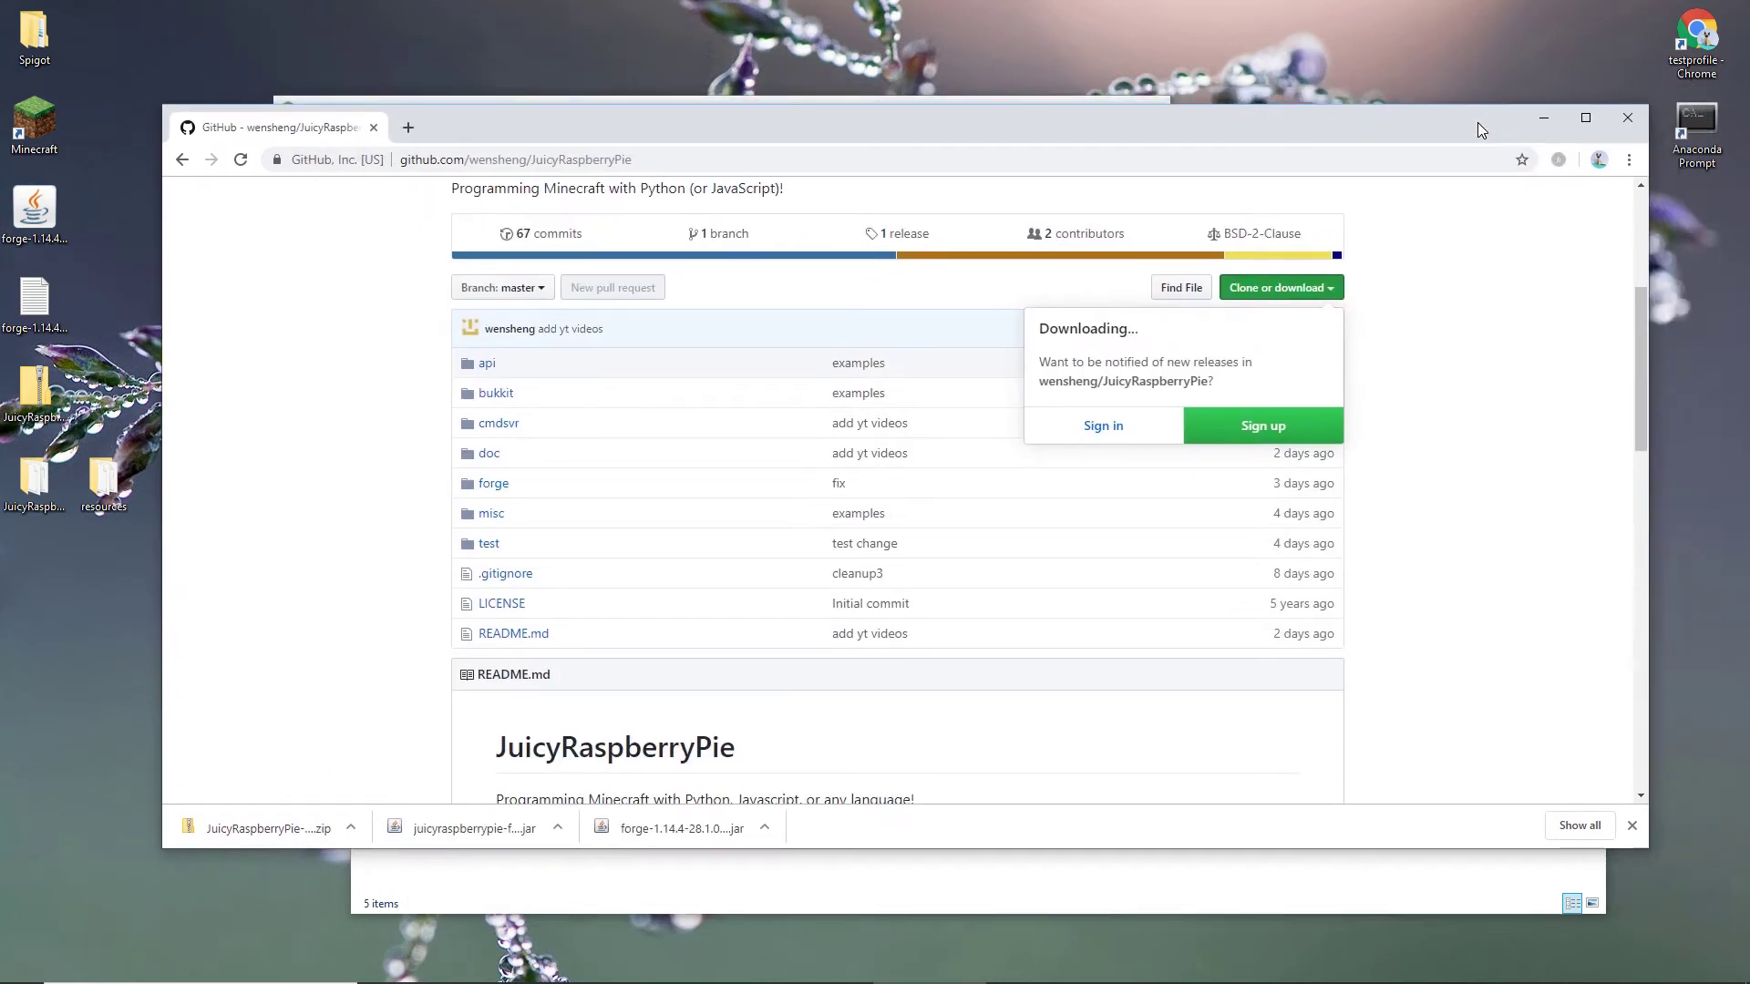
click(1544, 129)
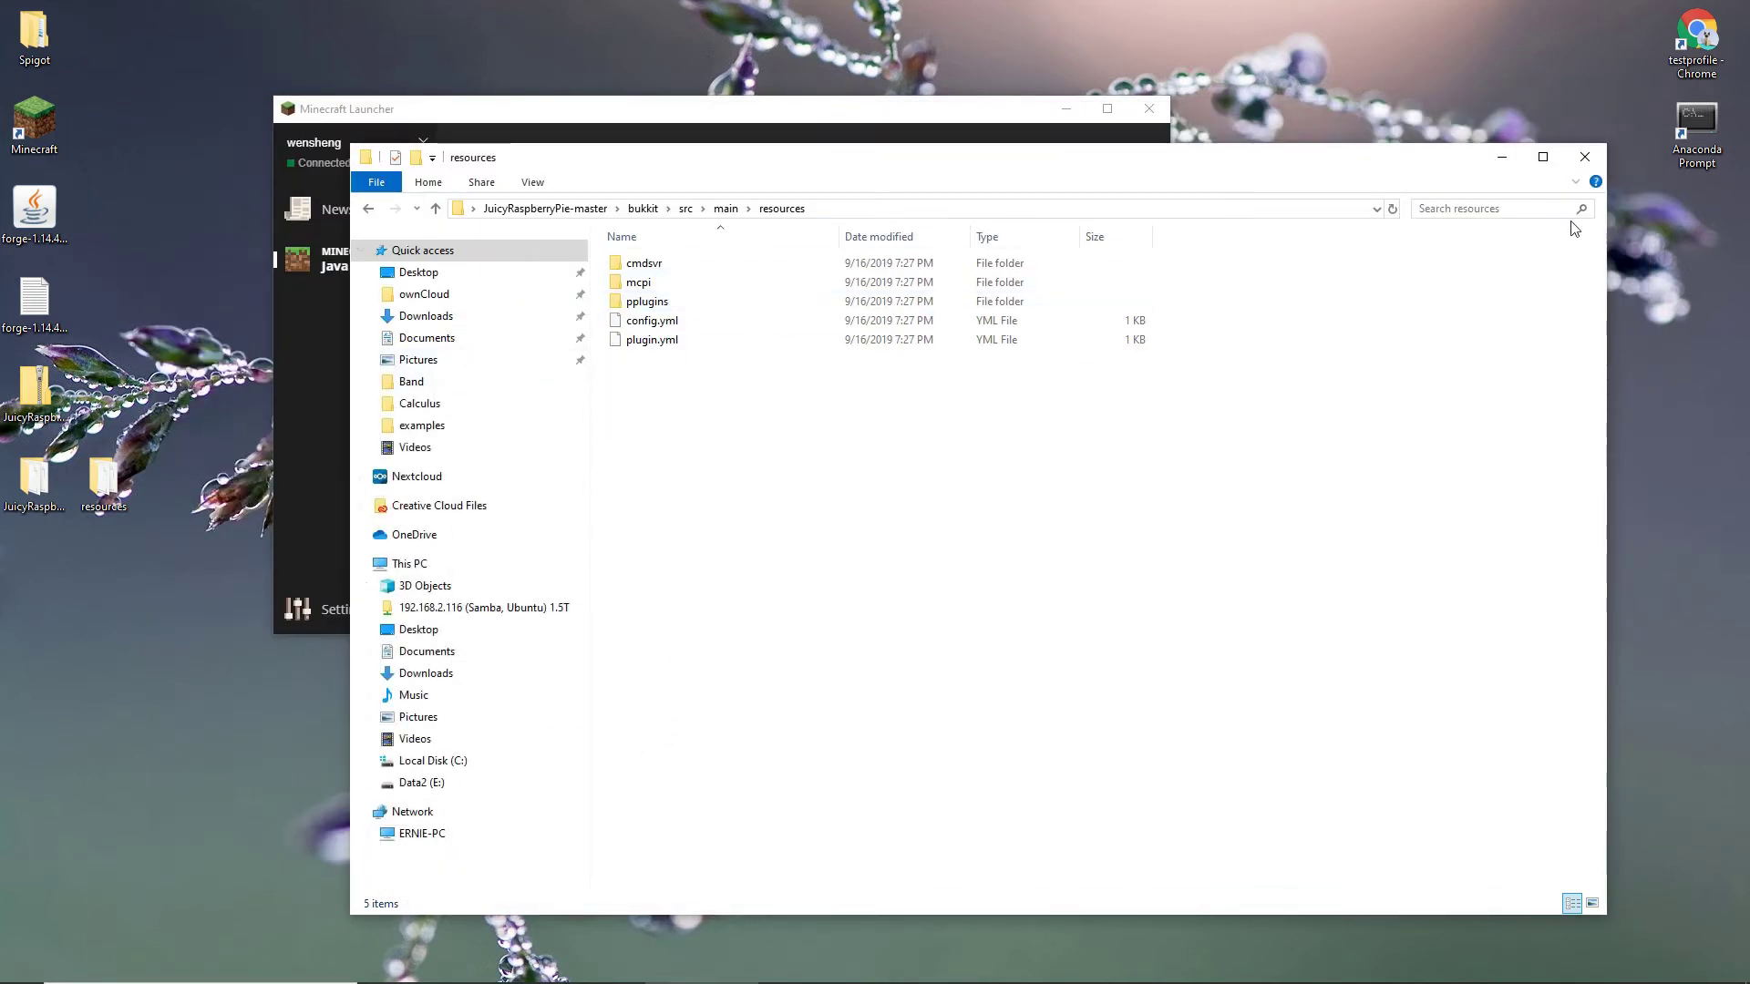
double_click(1684, 133)
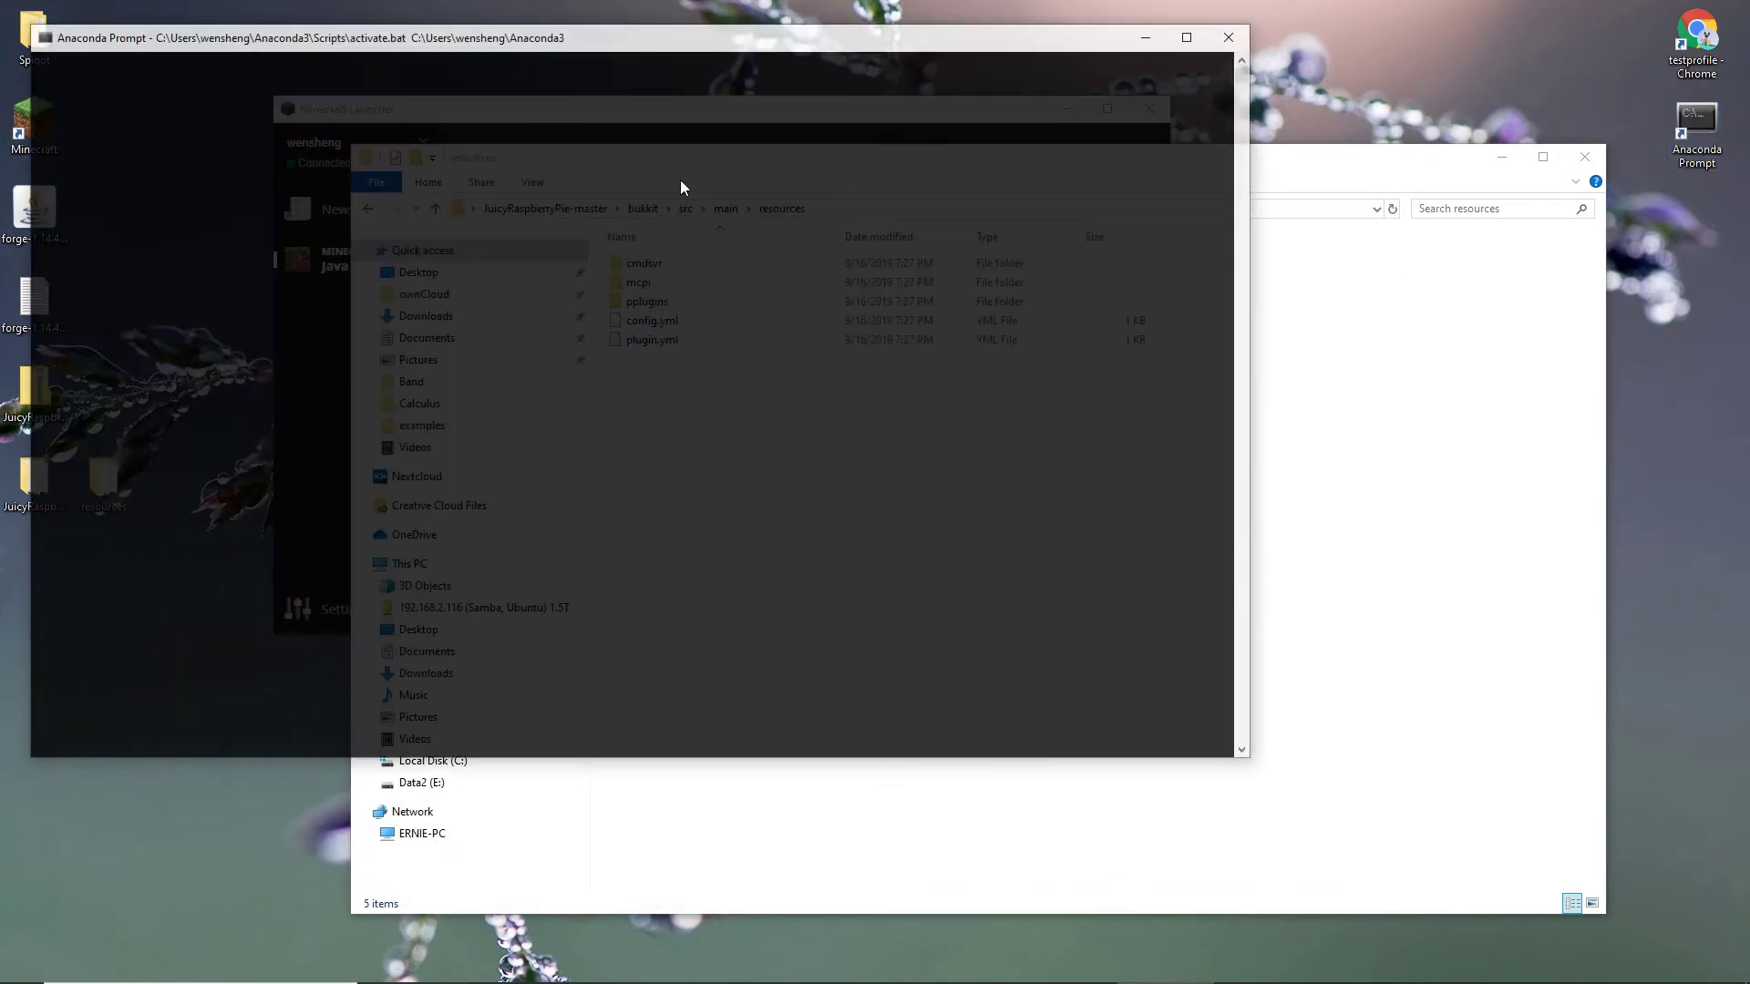
Change the prompt's working directory to Desktop\JuicyRaspberryPie-master\bukkit\src\main\resources using the copied path.
text(cd)
key(ctrl+v)
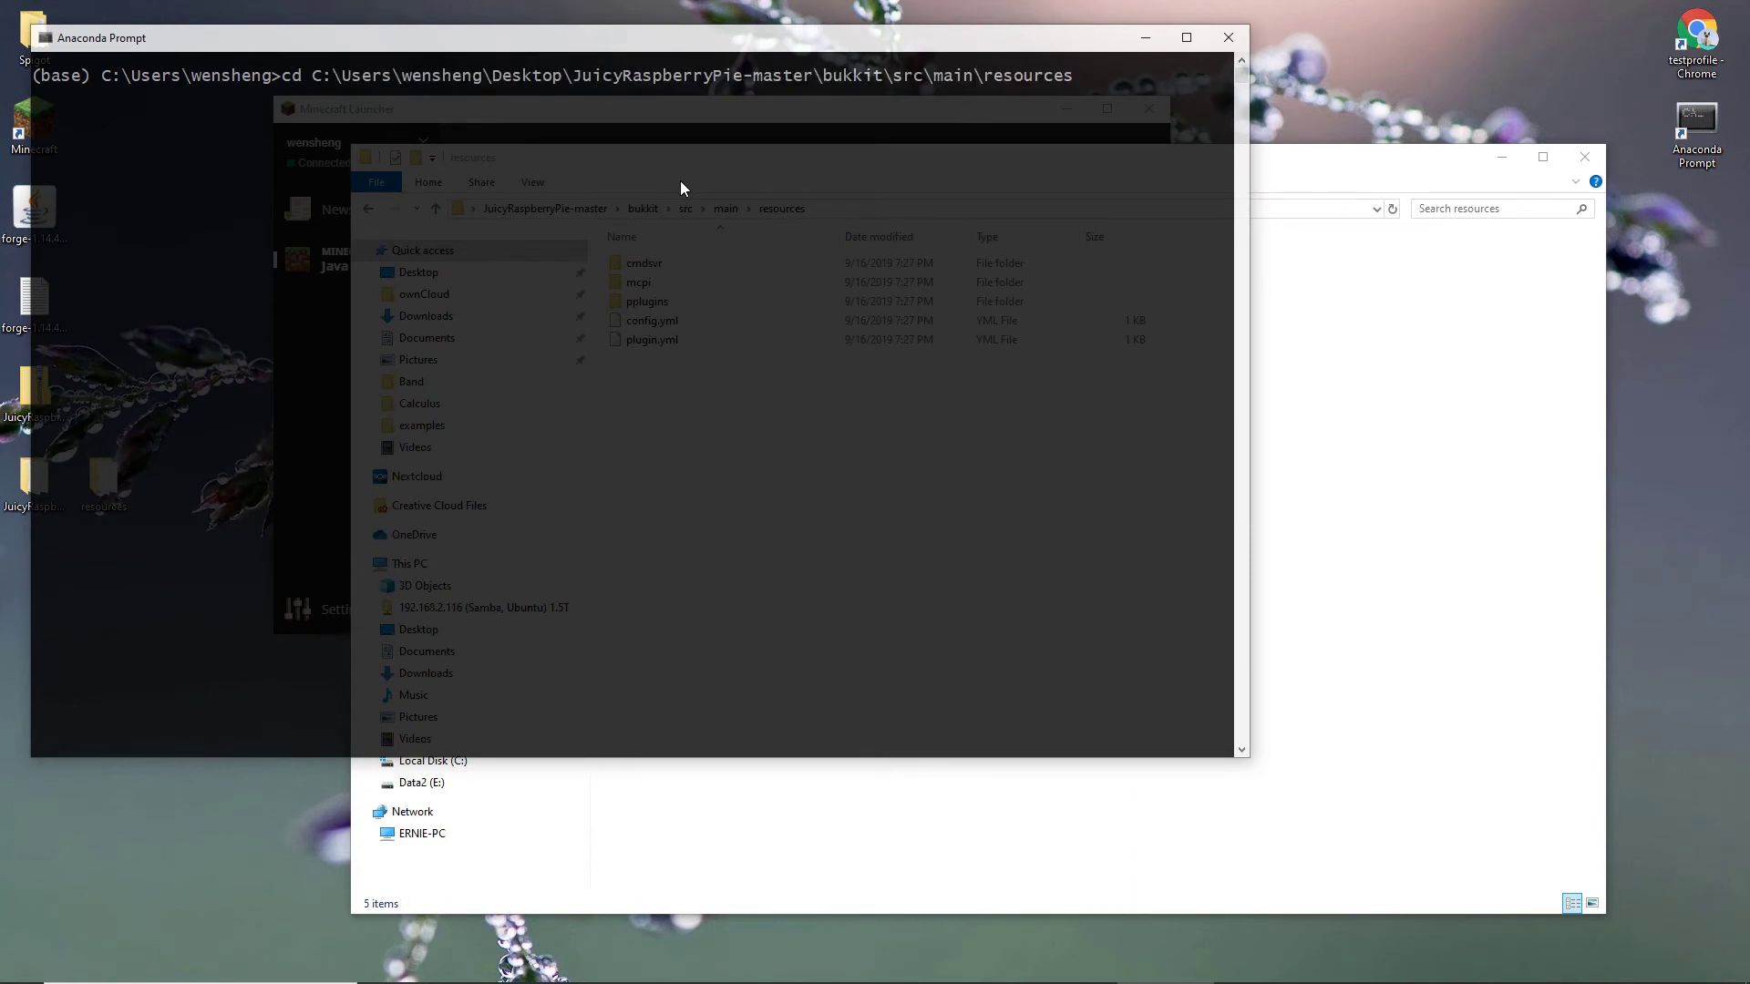
key(Return)
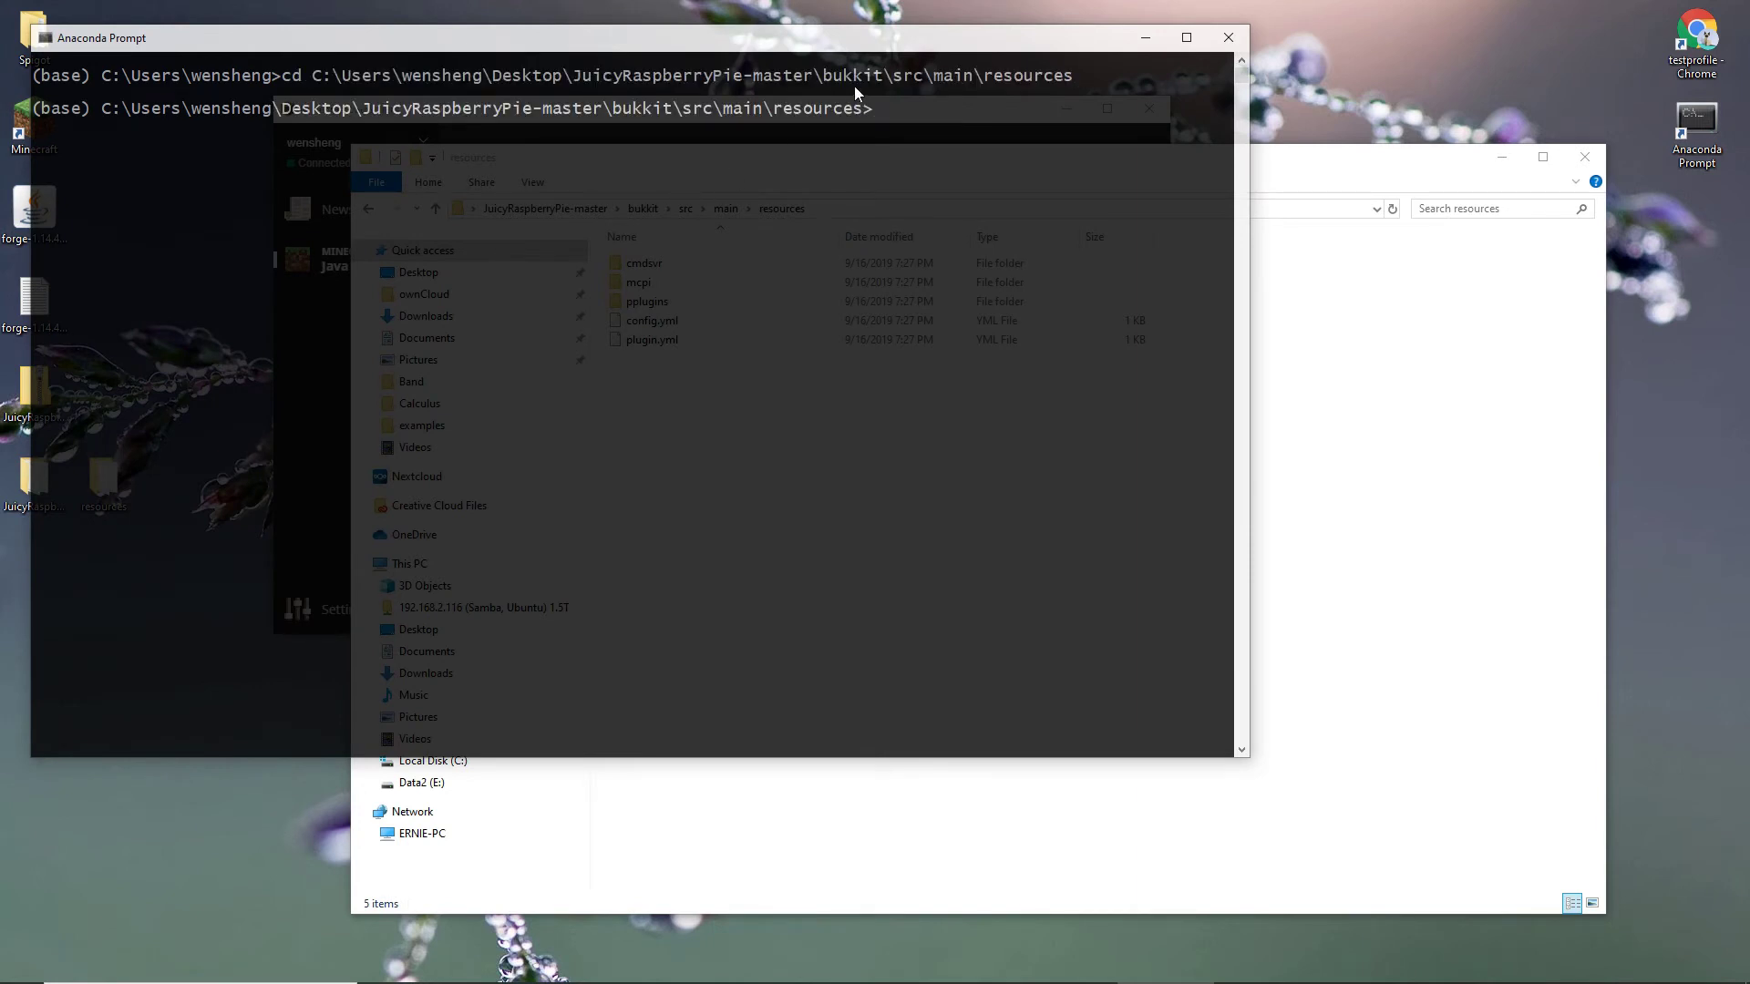
Shrink the Anaconda Prompt window and place it in the lower-left area of the desktop.
drag(877, 50, 1178, 169)
drag(1536, 872, 1234, 617)
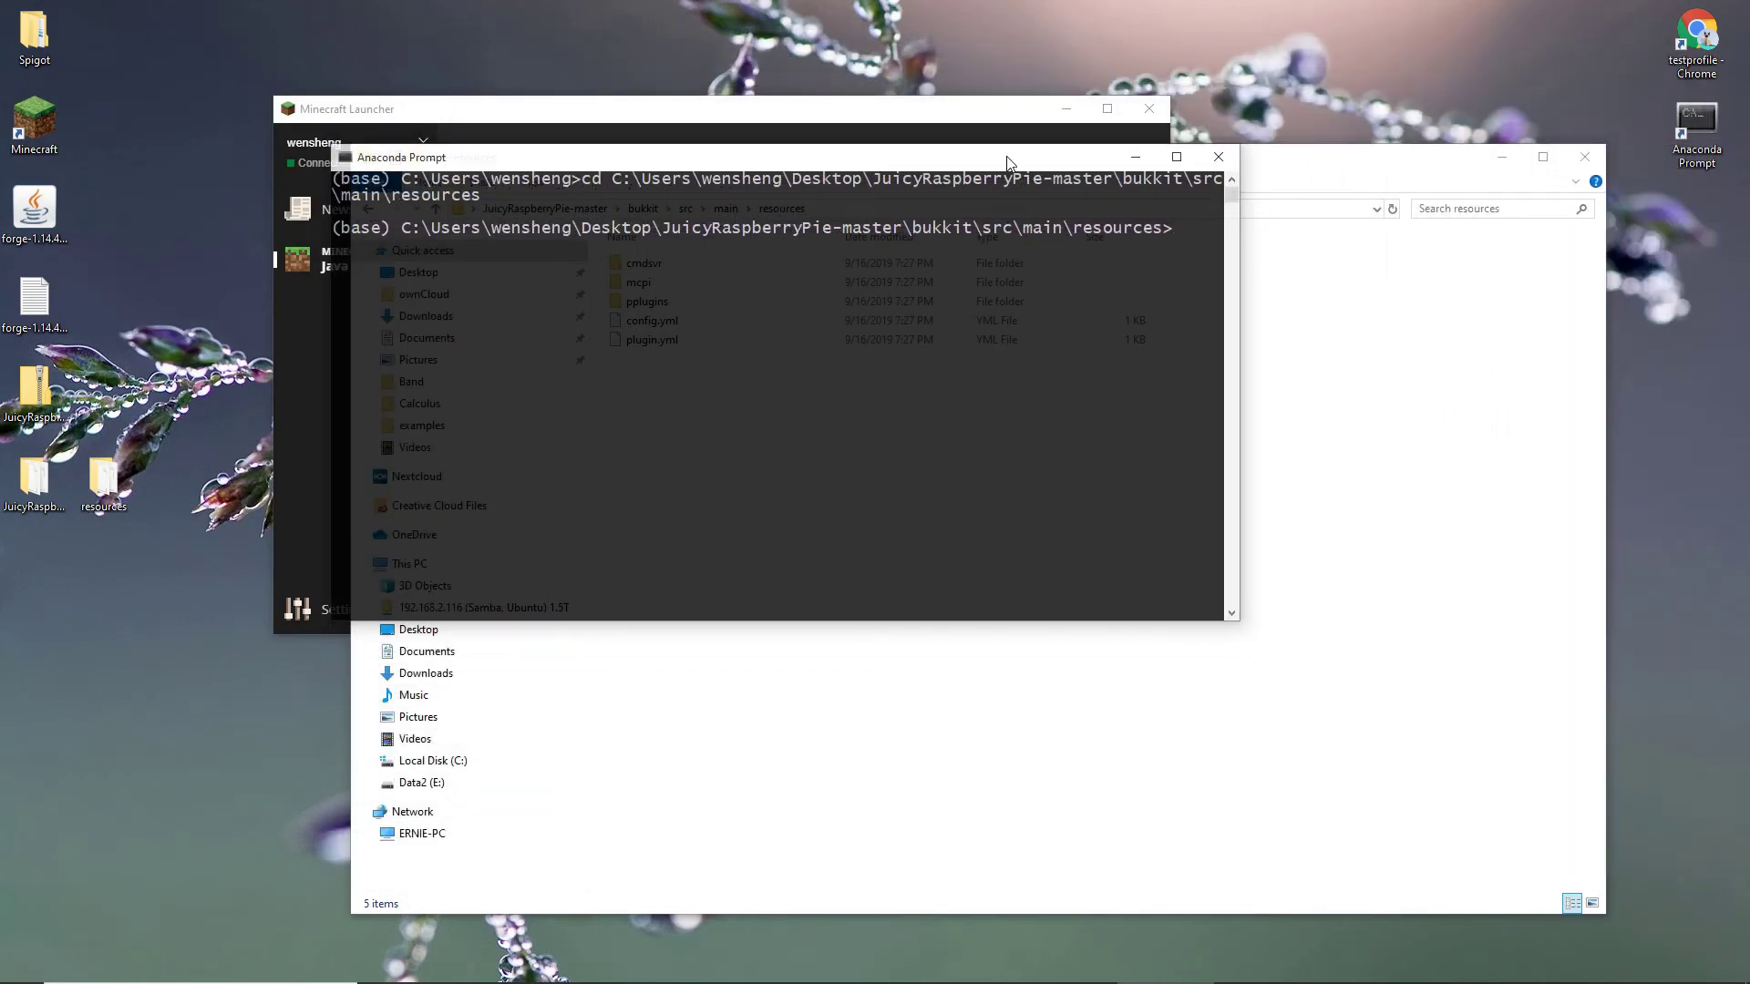
drag(1007, 166, 679, 507)
Switch to Minecraft 1.14.4, enlarge its window in the upper-right area of the desktop and return to the game.
mouse_move(836, 980)
click(1071, 966)
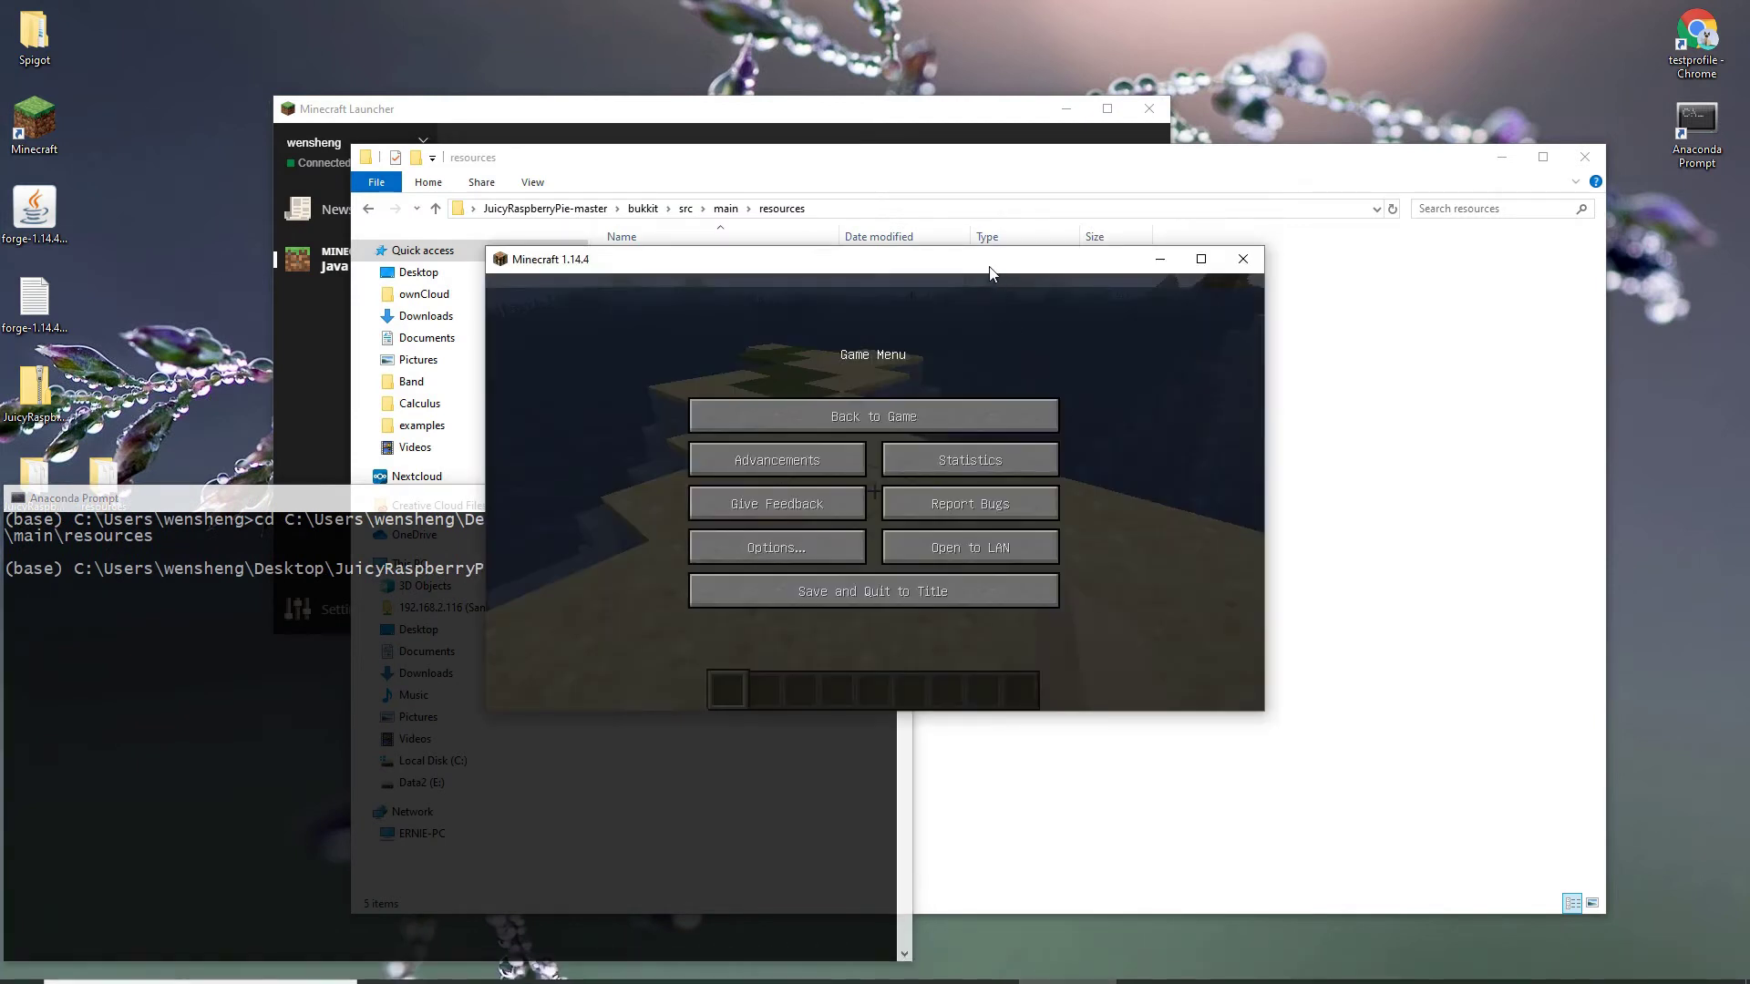
drag(849, 259, 1479, 20)
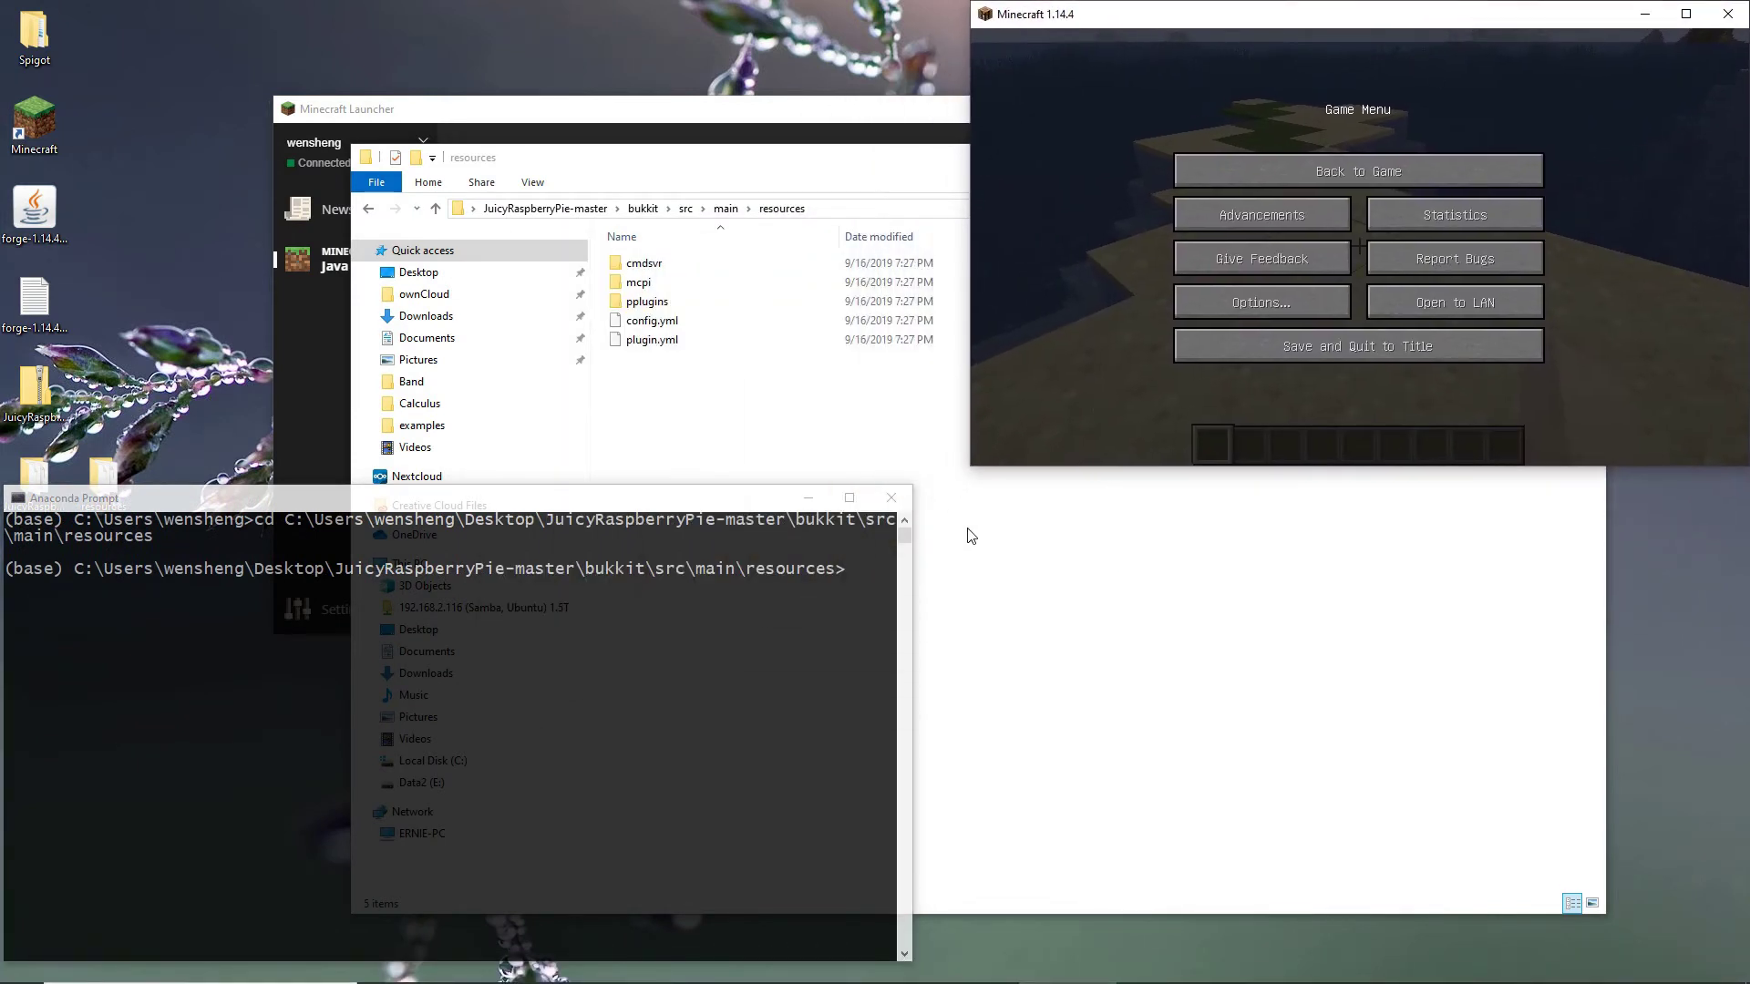
drag(974, 475, 749, 616)
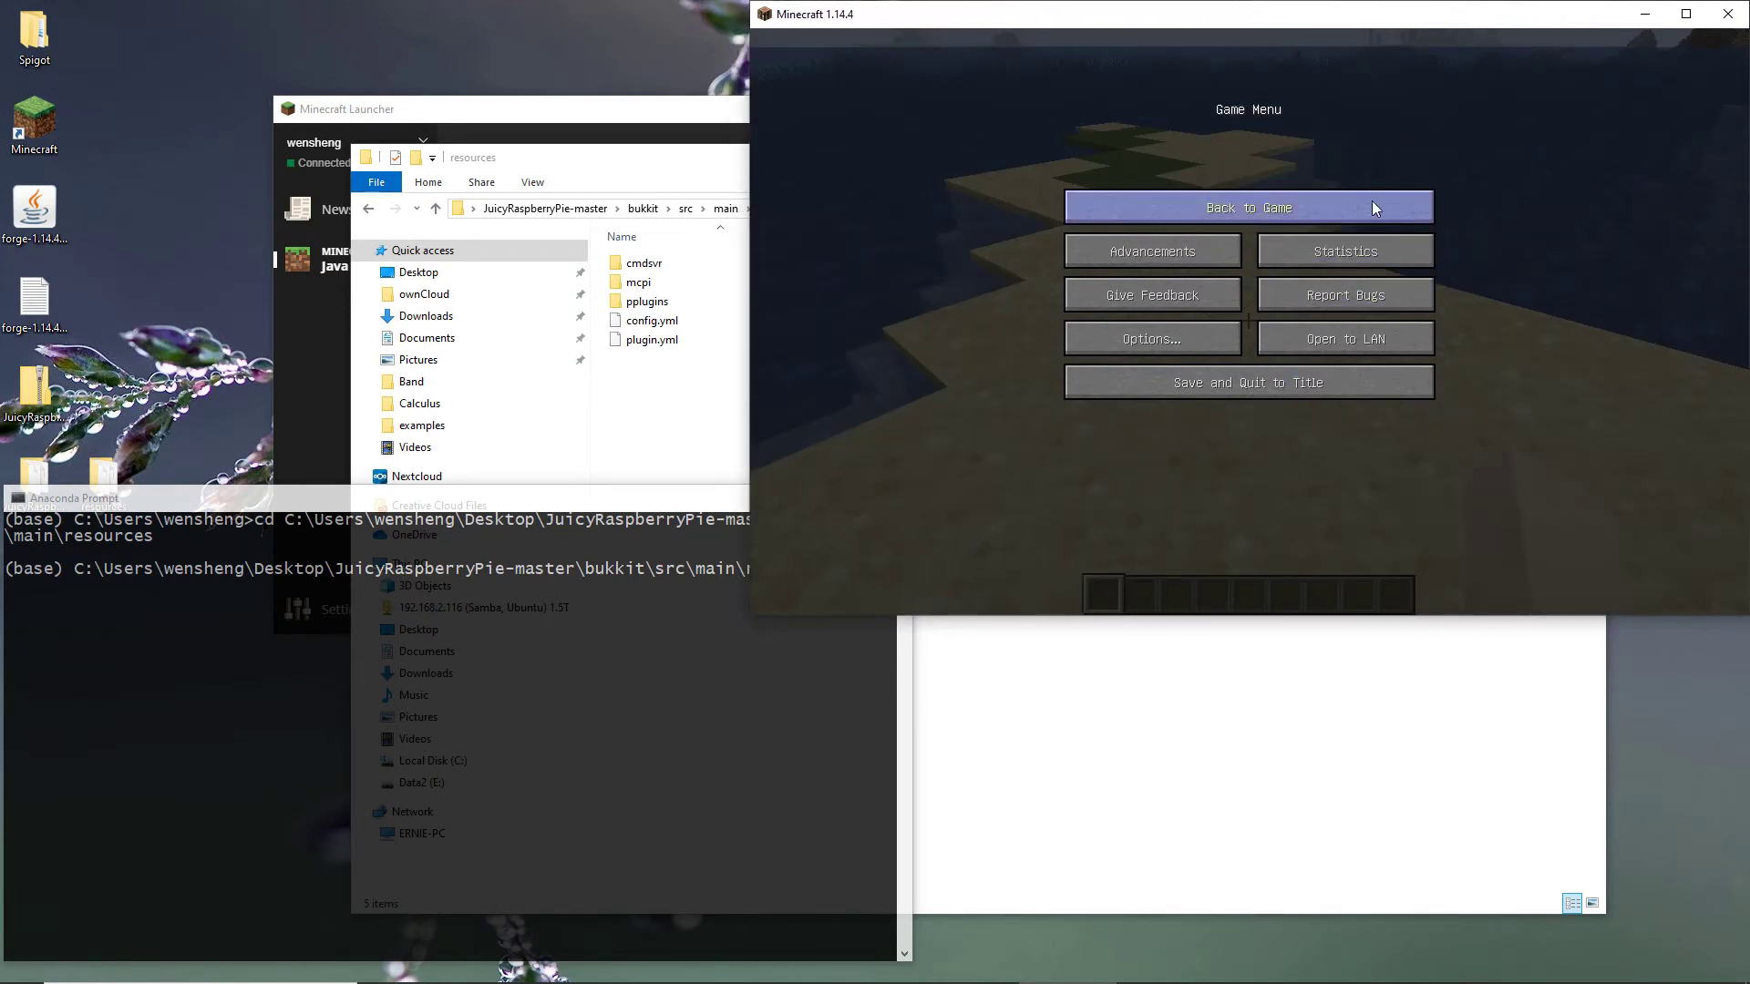
click(1371, 201)
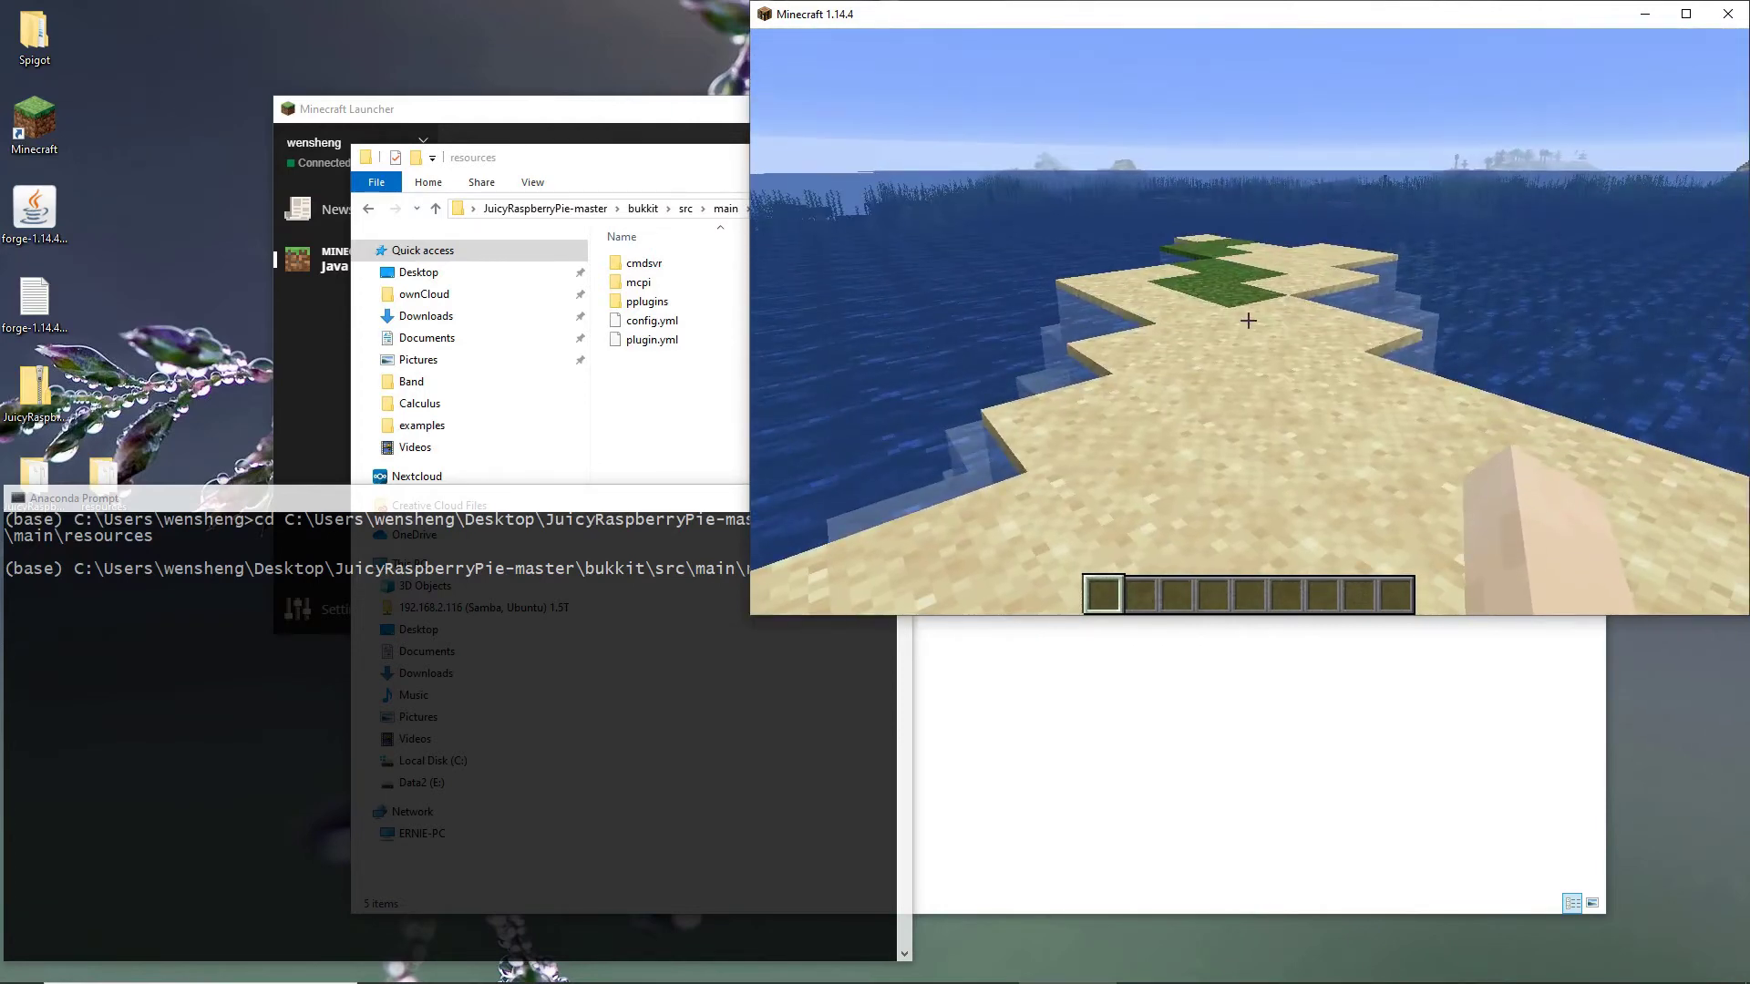
Switch to Anaconda Prompt, start Python and import the Minecraft class from mcpi.minecraft.
key(alt+Tab)
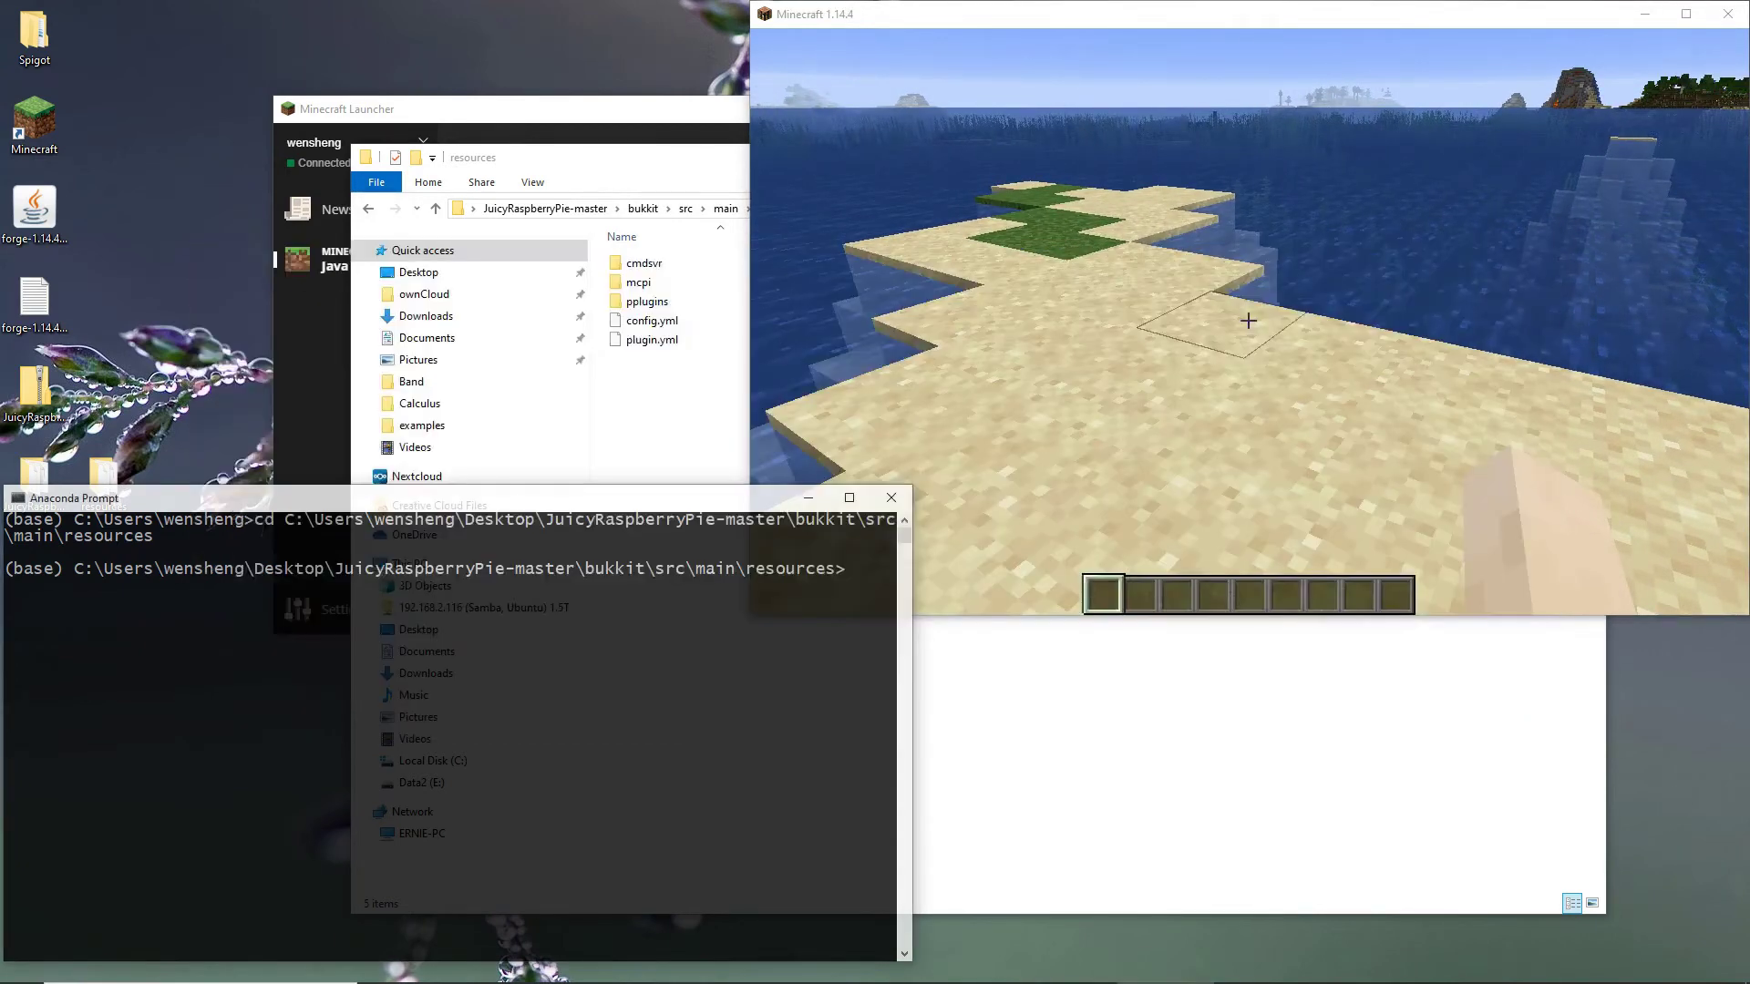
text(python)
key(Return)
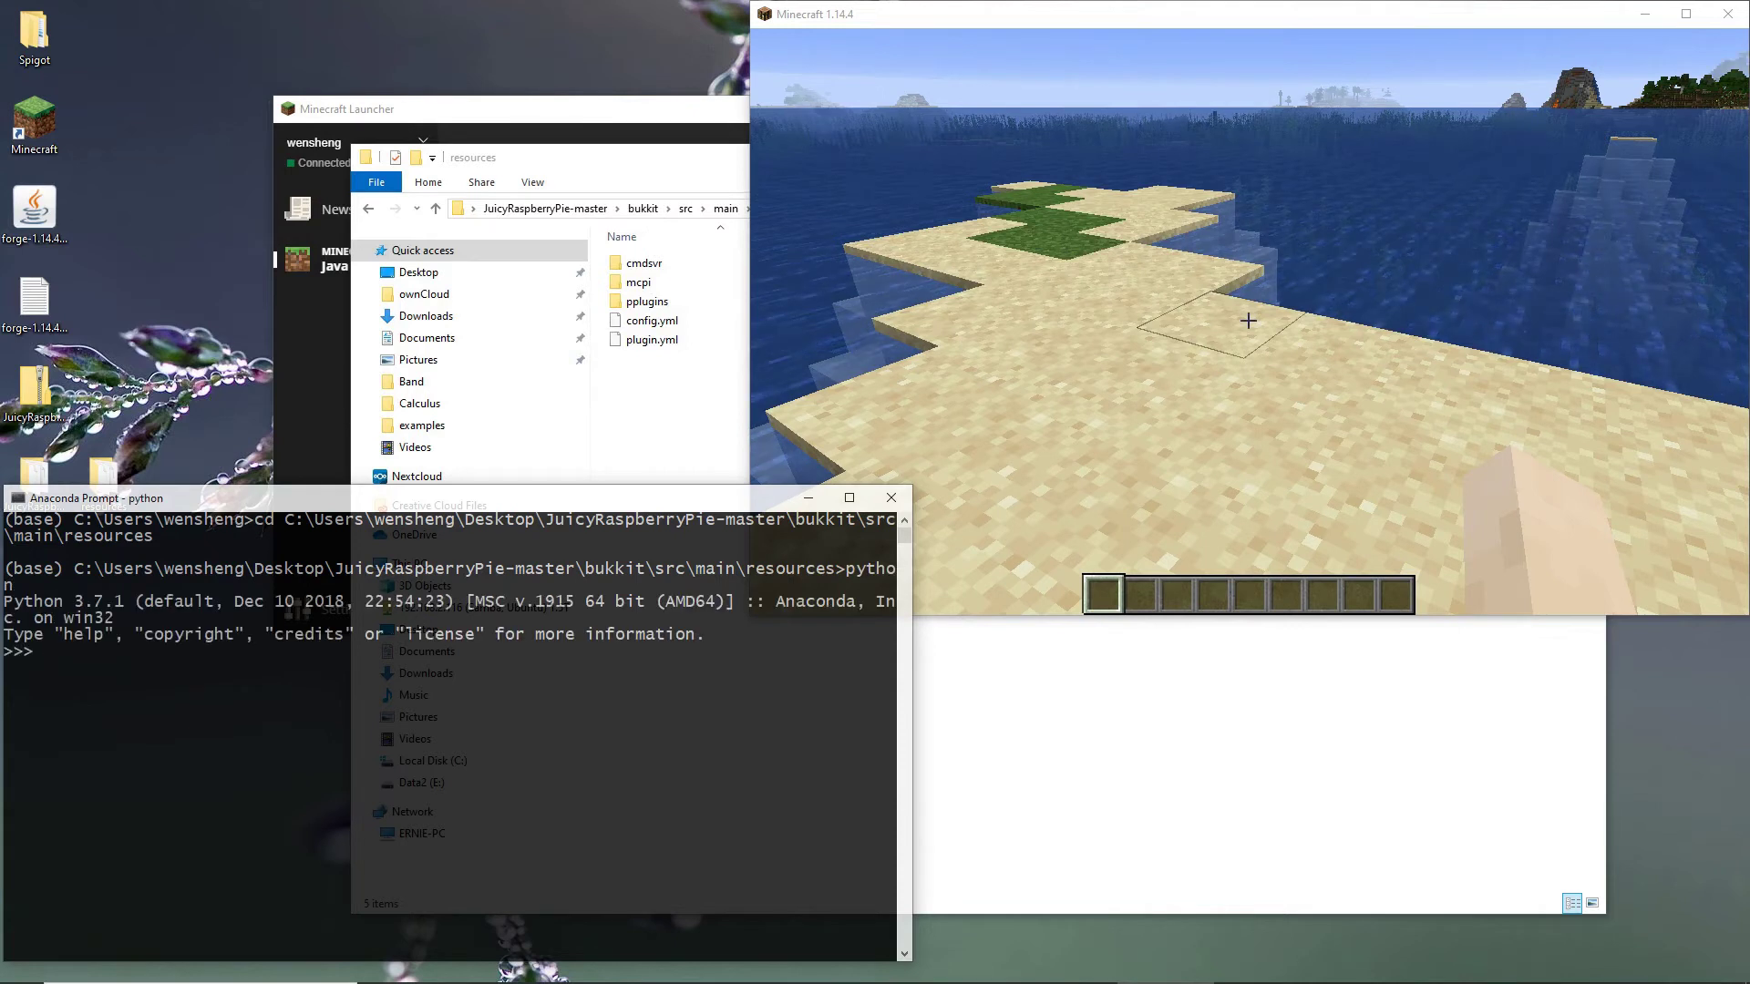
text(from mcp)
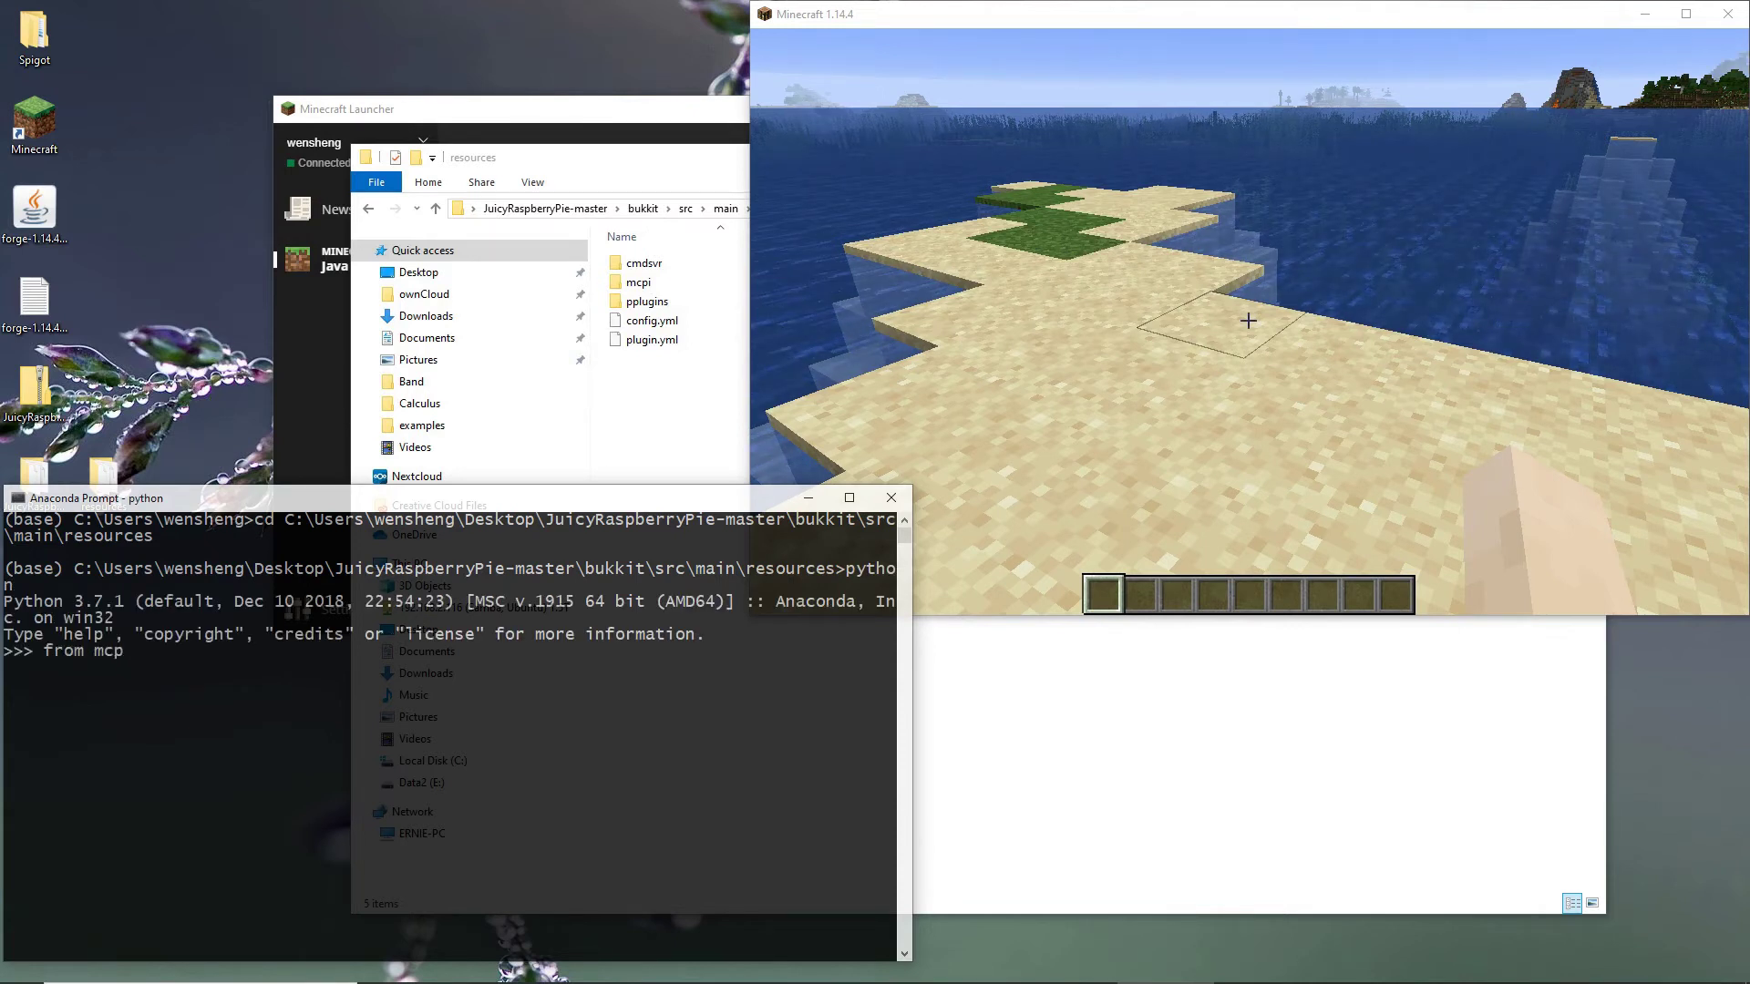
text(i.minecraft import M)
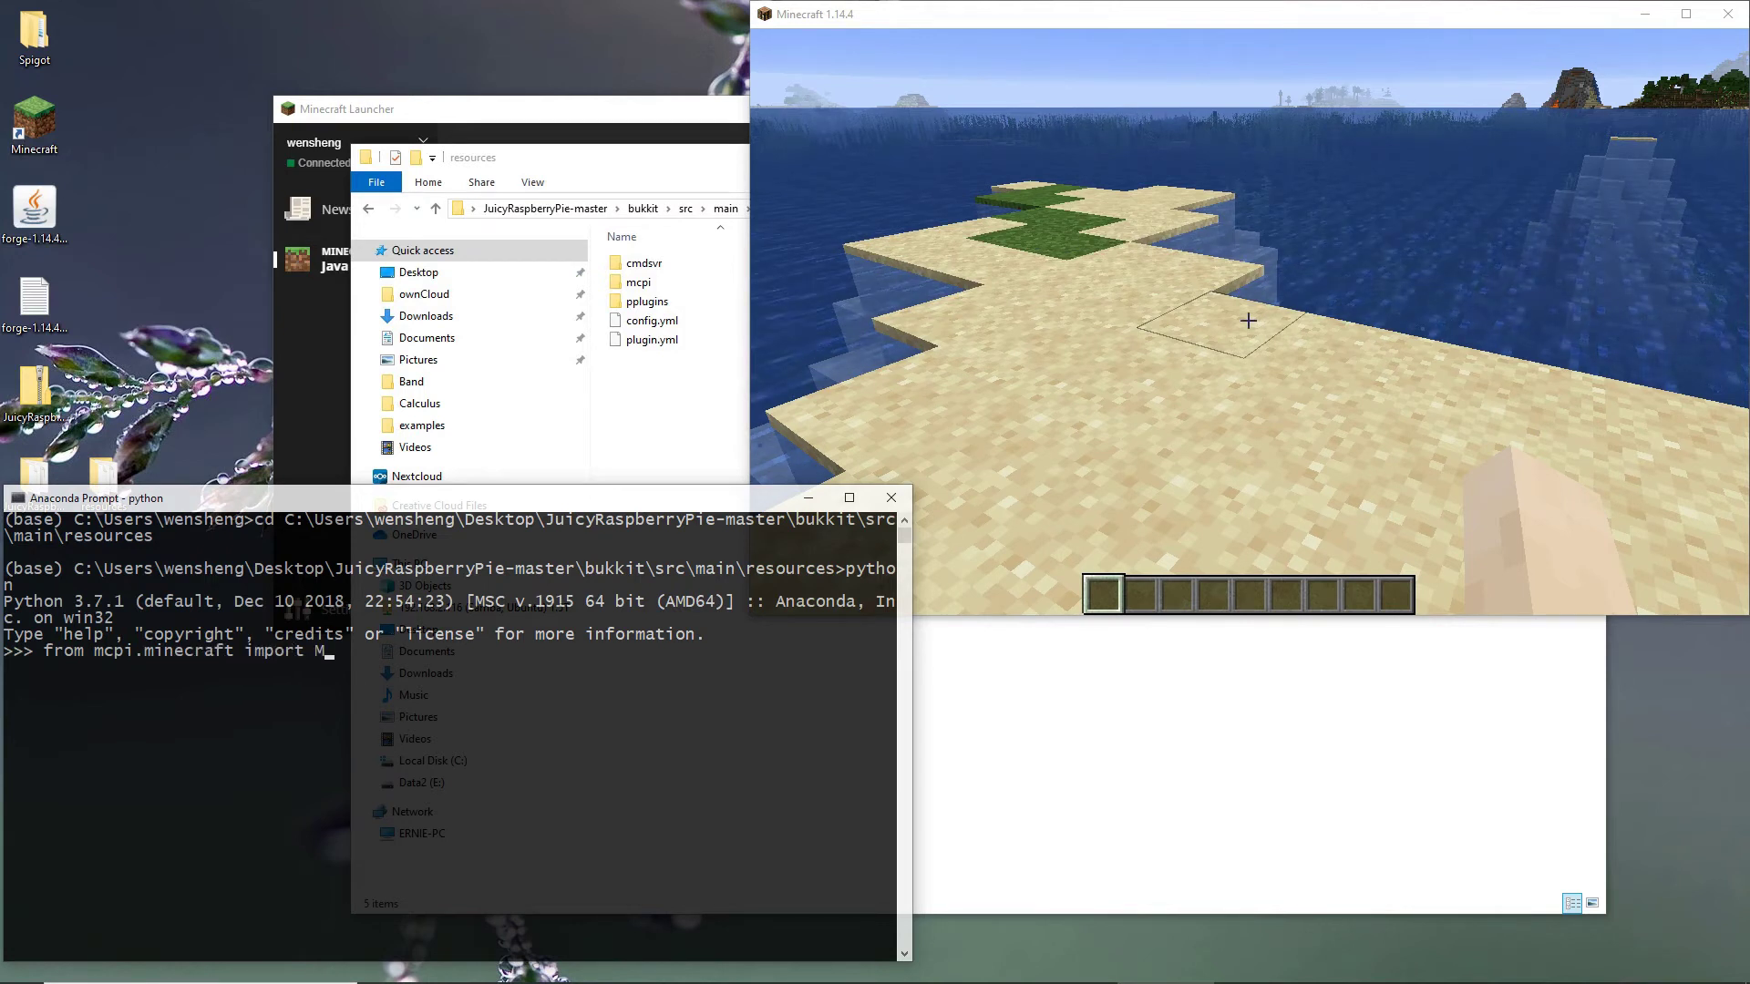
text(inecraft)
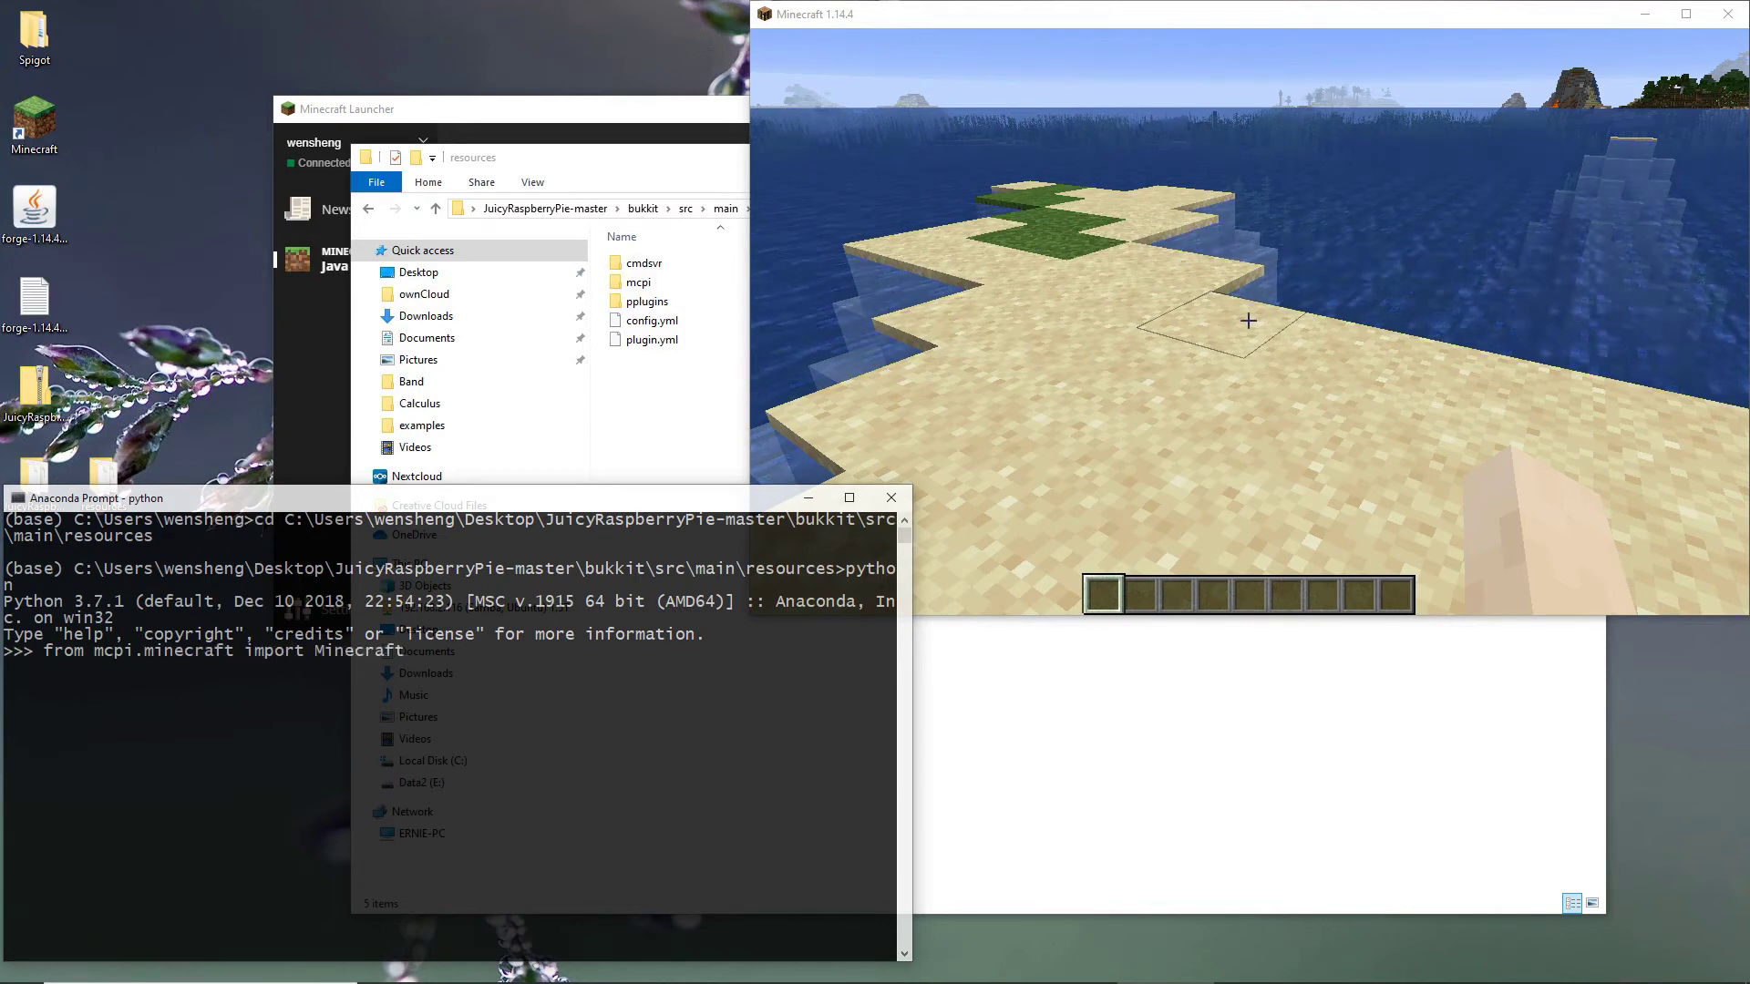
key(Return)
Connect to the game by creating the variable mc with Minecraft.create(port=4712).
text(mc = Minecraf)
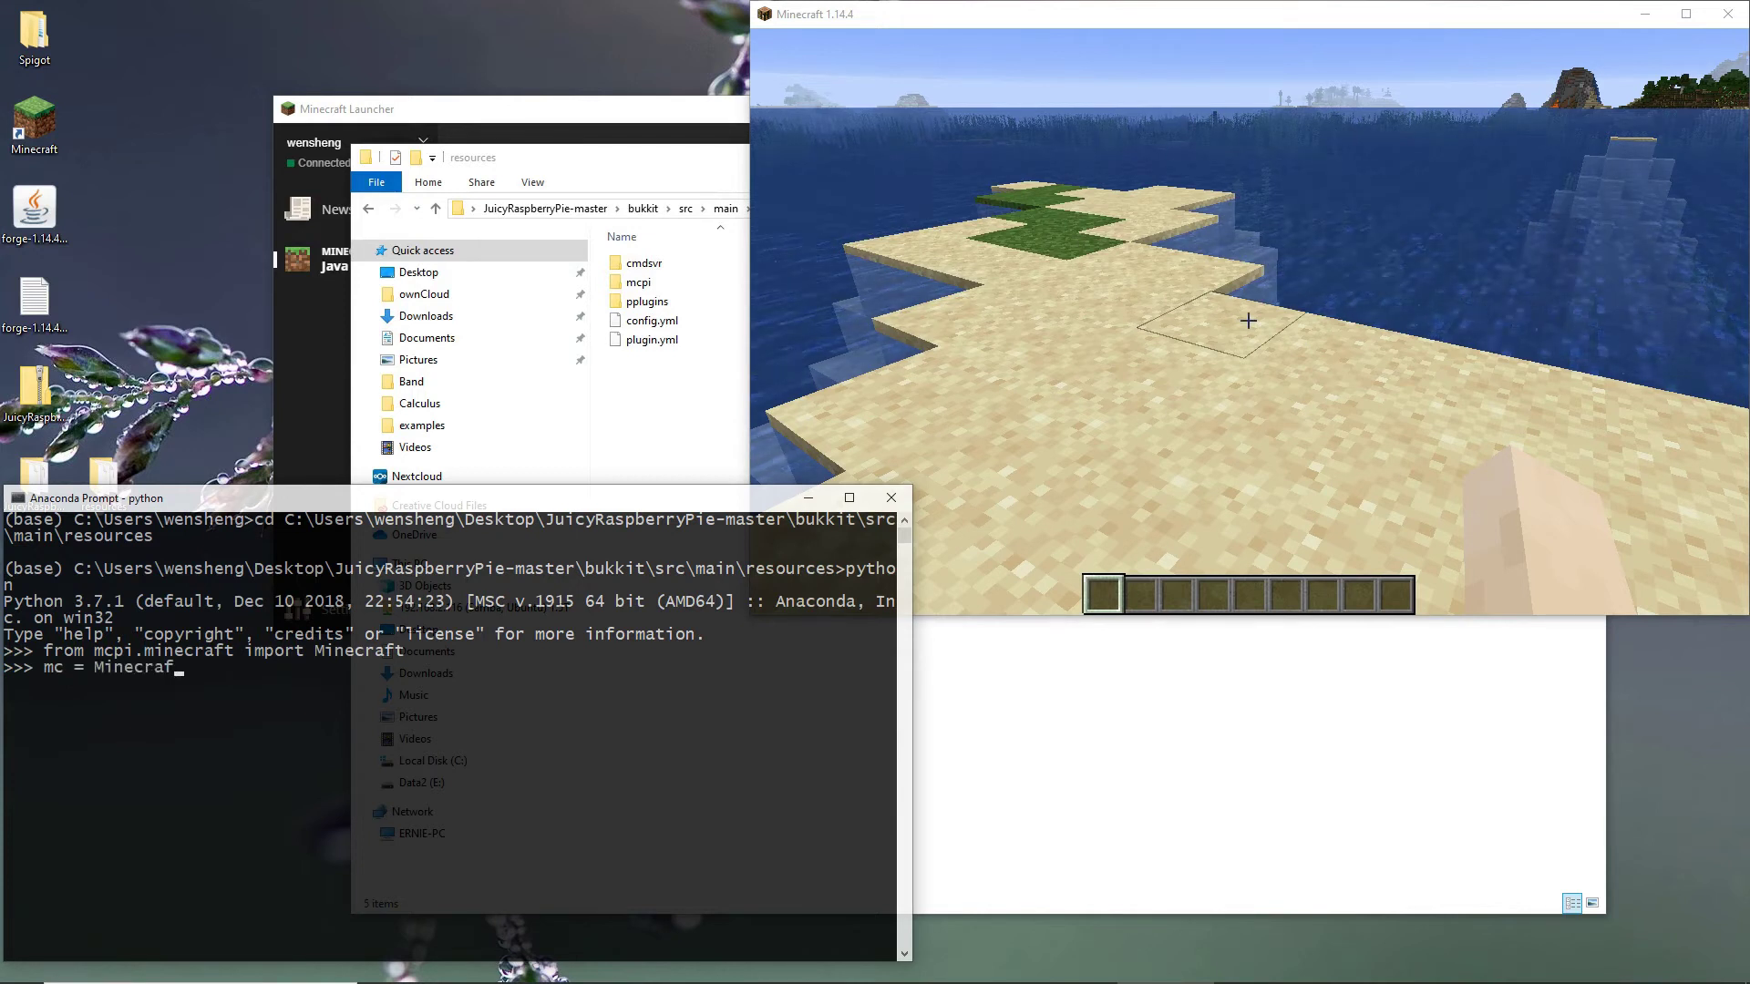
text(t.creae)
text(e()
text(port=4712))
key(Return)
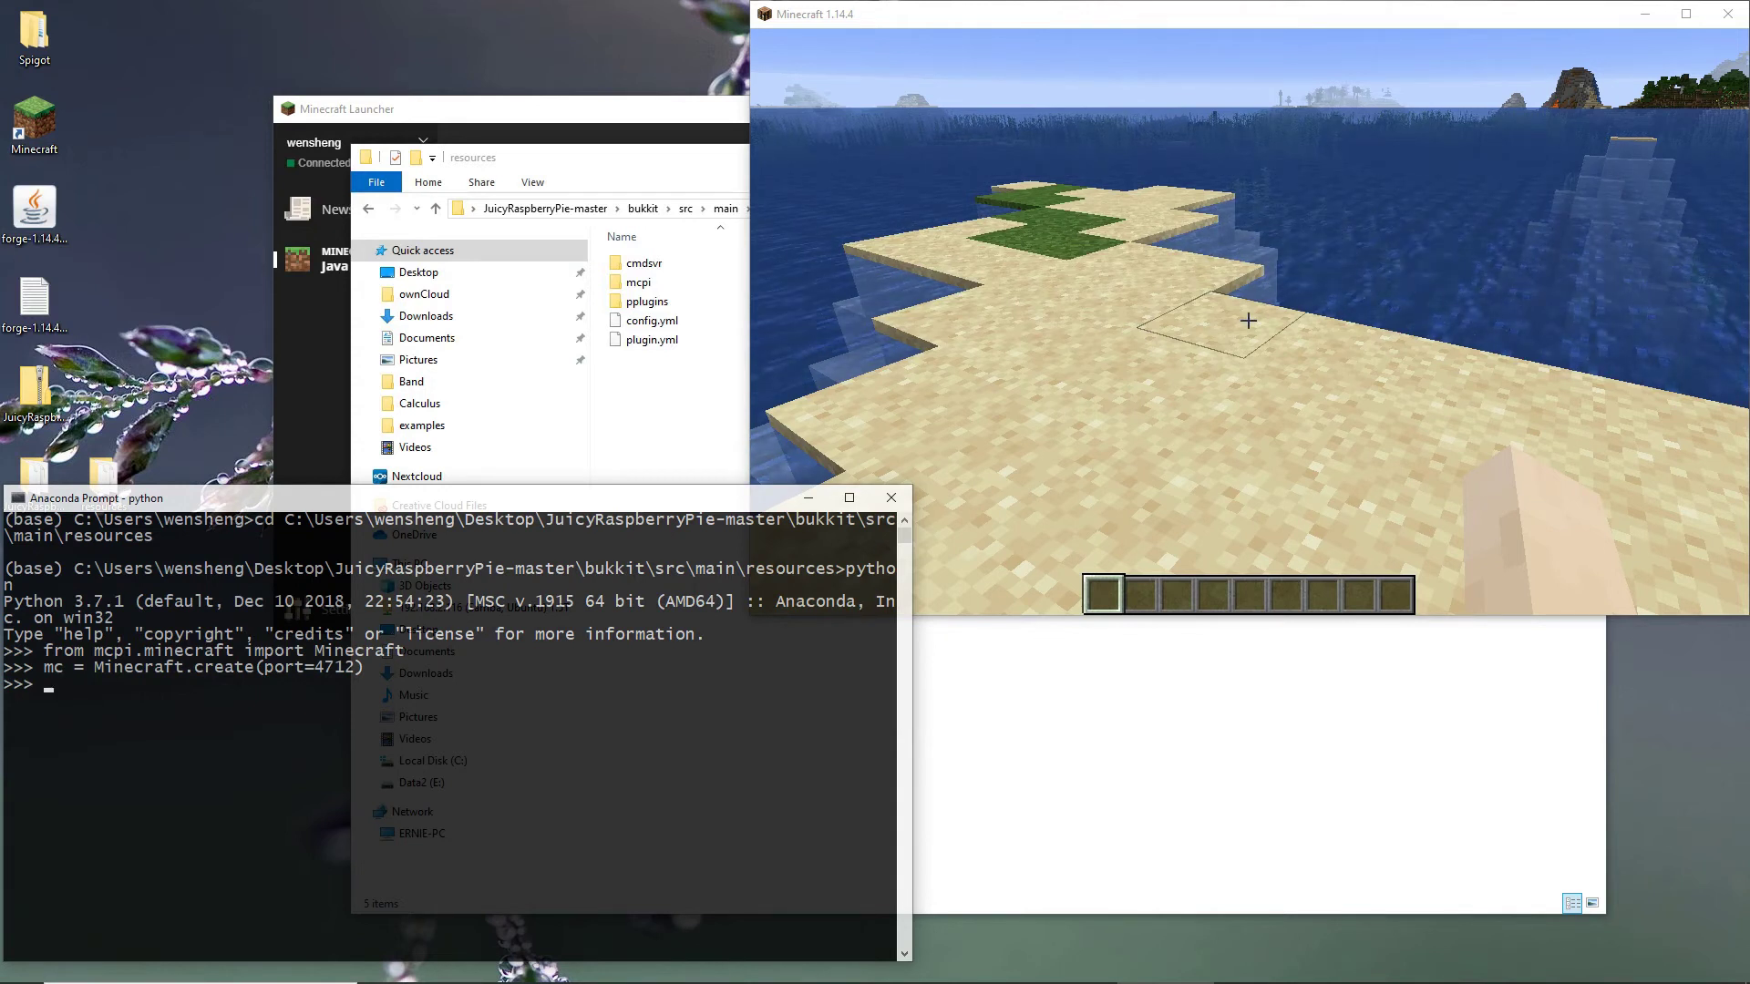
Store the player's tile position in pos using mc.player.getTilePos() and display pos.
text(pos = mc.player)
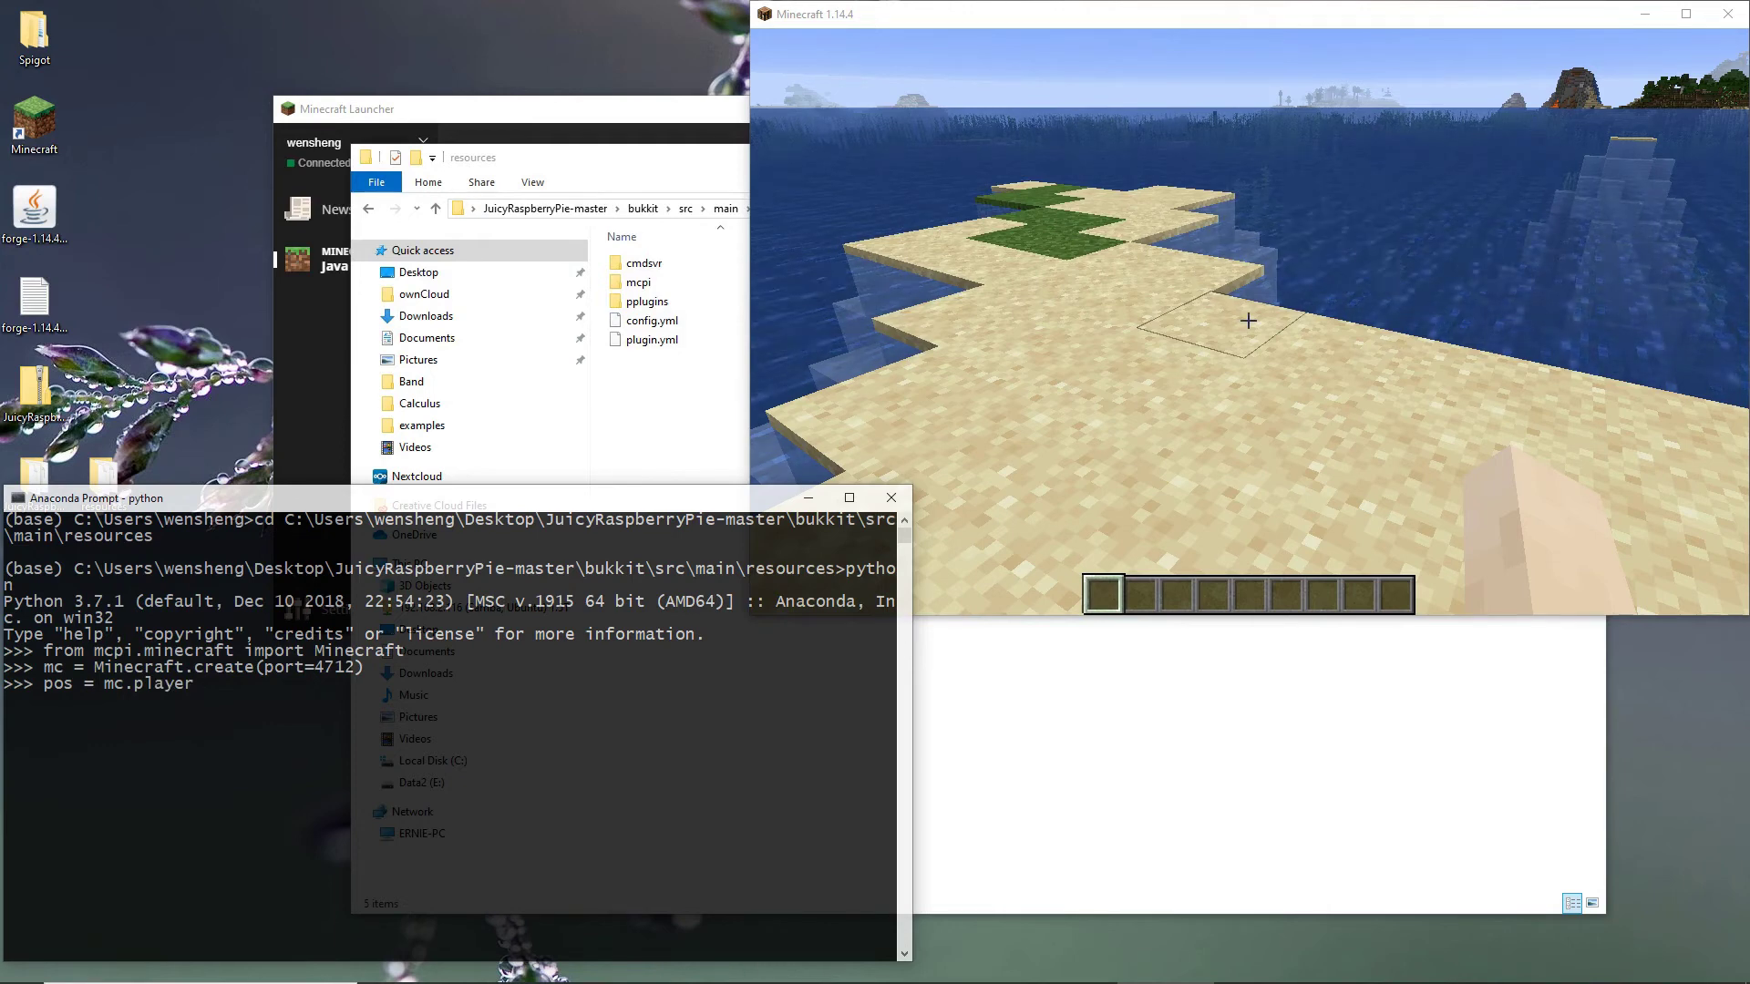
text(Get)
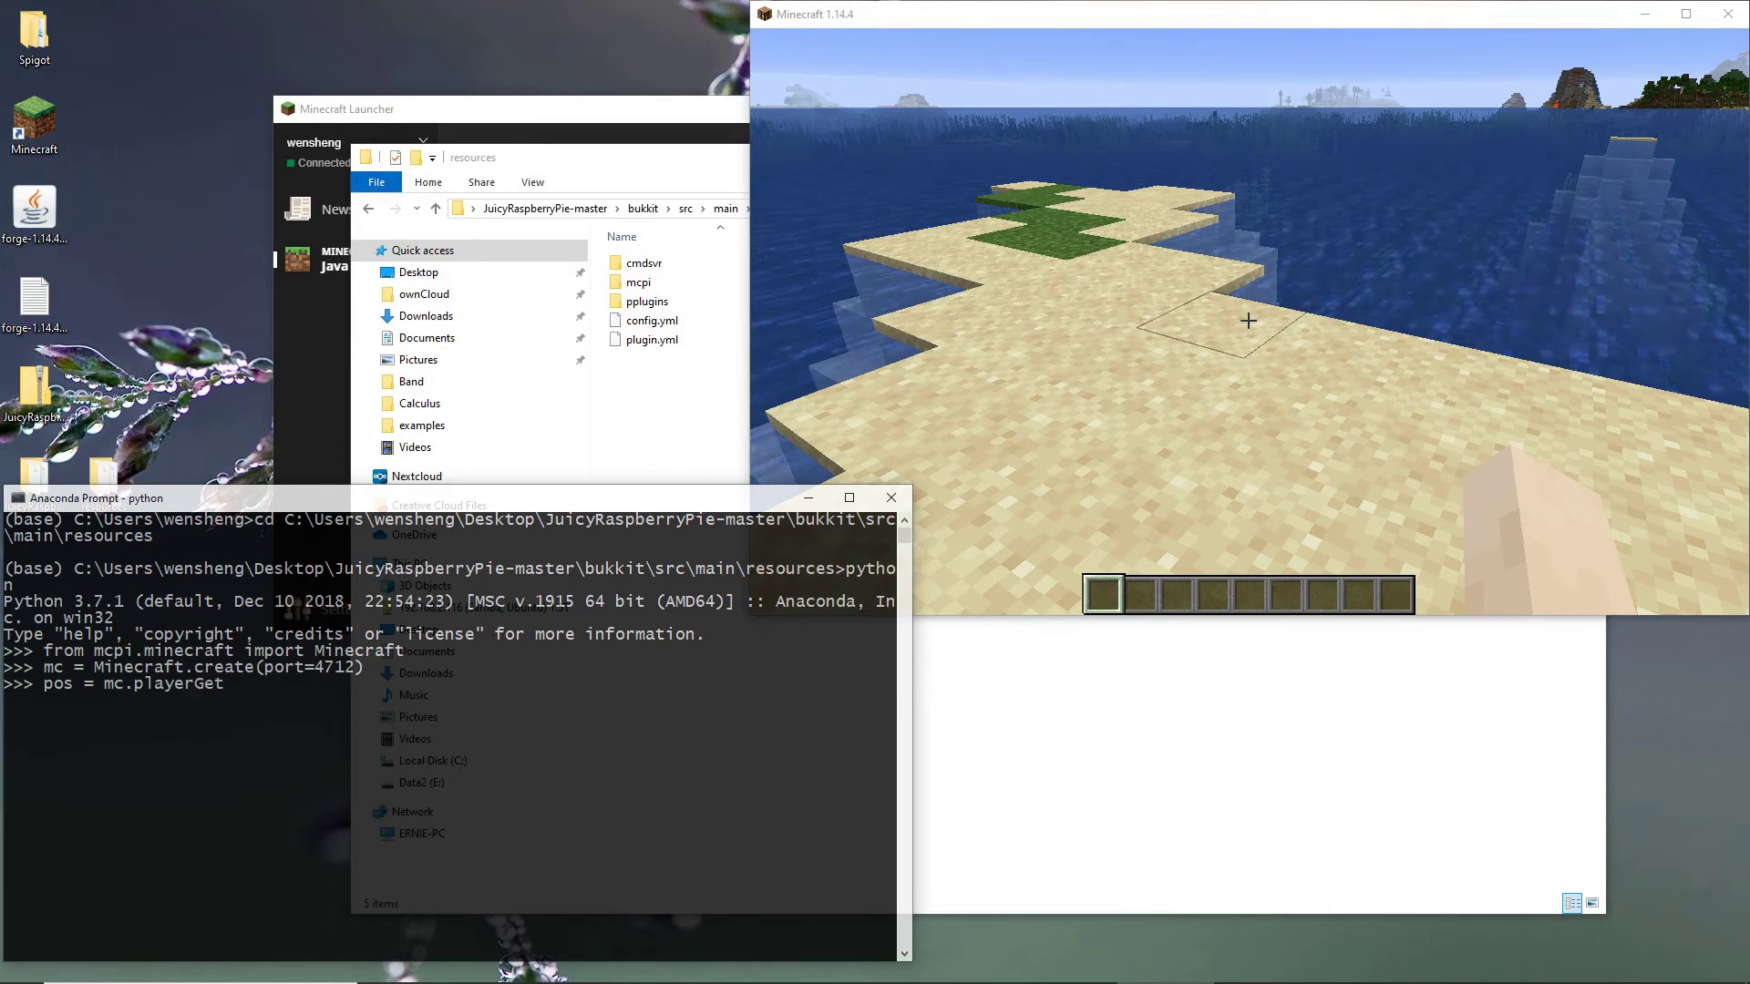
text(POs)
key(BackSpace)
key(BackSpace)
key(BackSpace)
key(BackSpace)
key(BackSpace)
key(BackSpace)
text(.getTilePos())
key(Return)
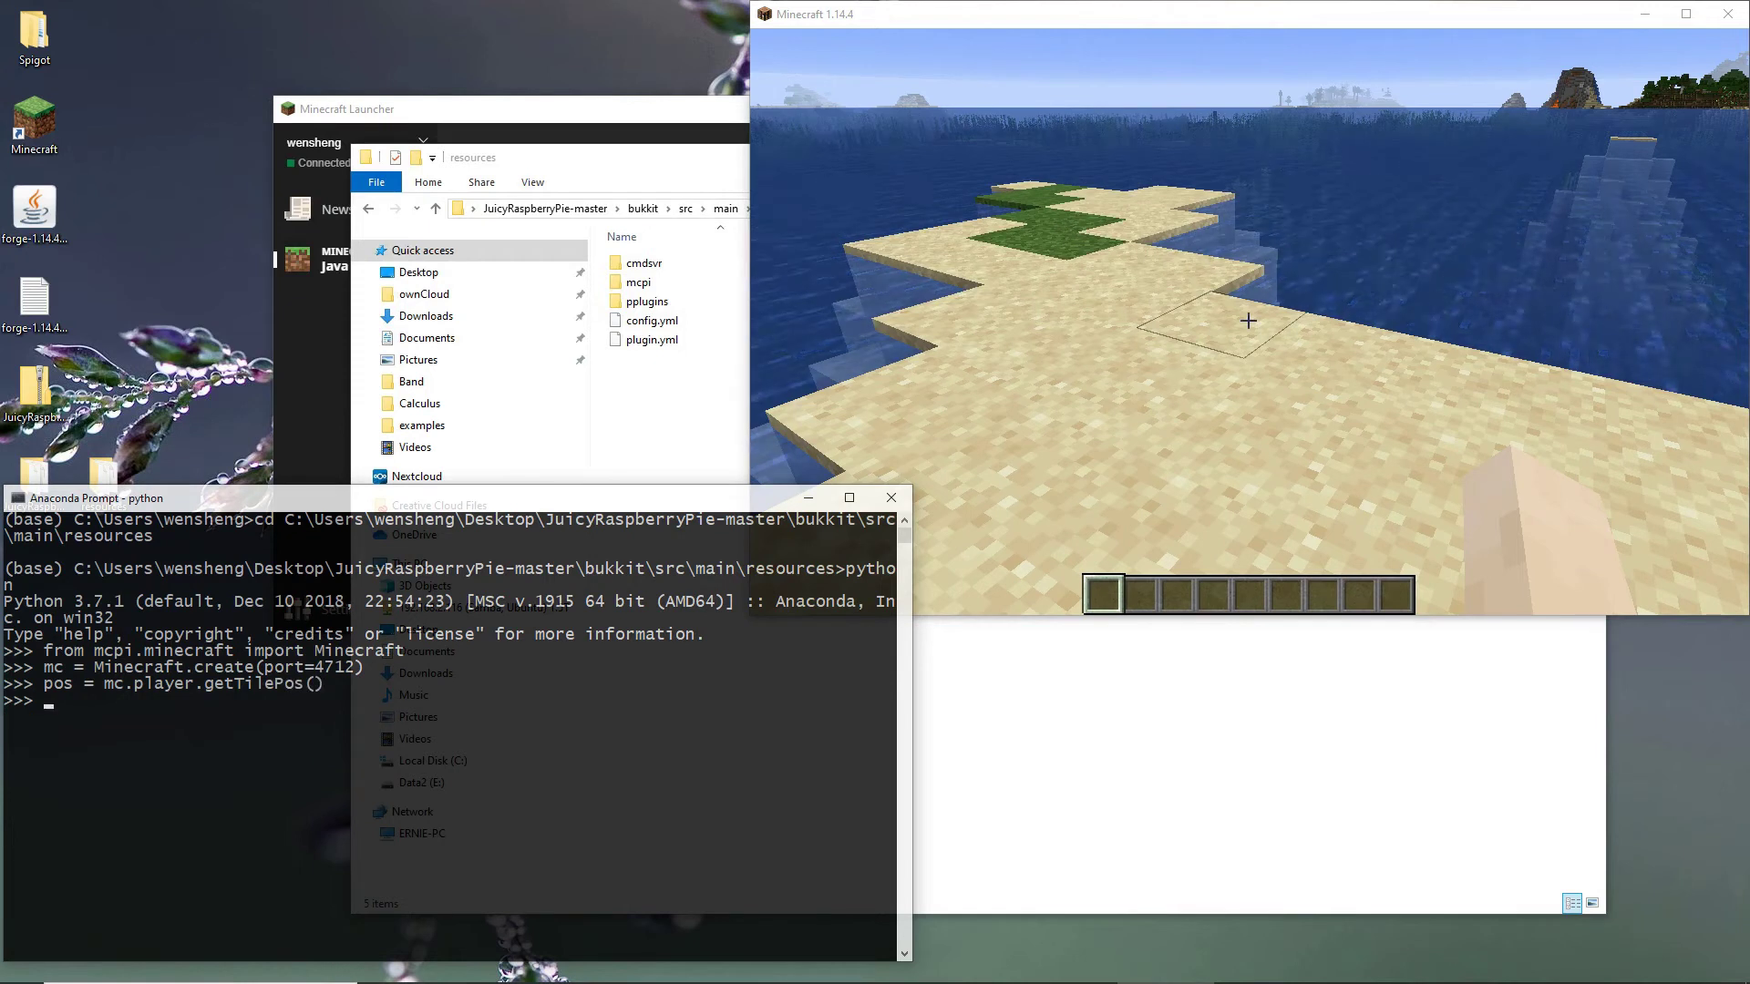
text(pos)
key(Return)
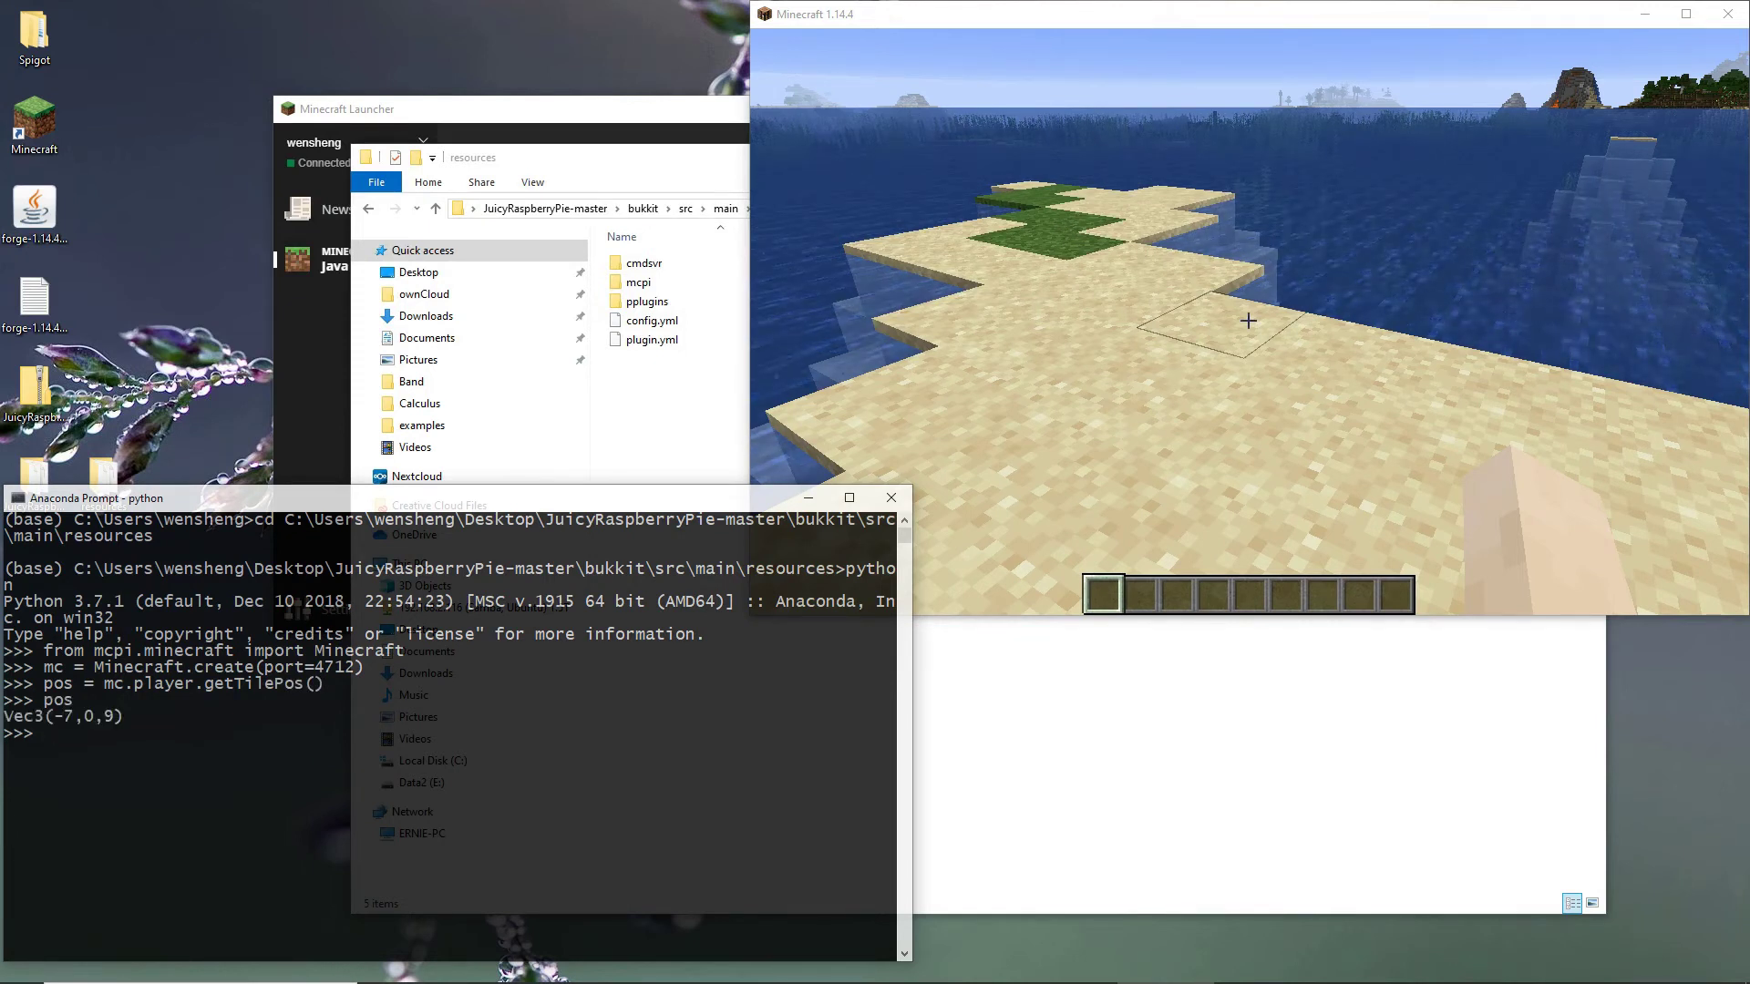
Assign pos.x, pos.y and pos.z to the variables x, y and z, and display each one.
text(x, y, z = pos.x, pos.y, pos.z)
key(Return)
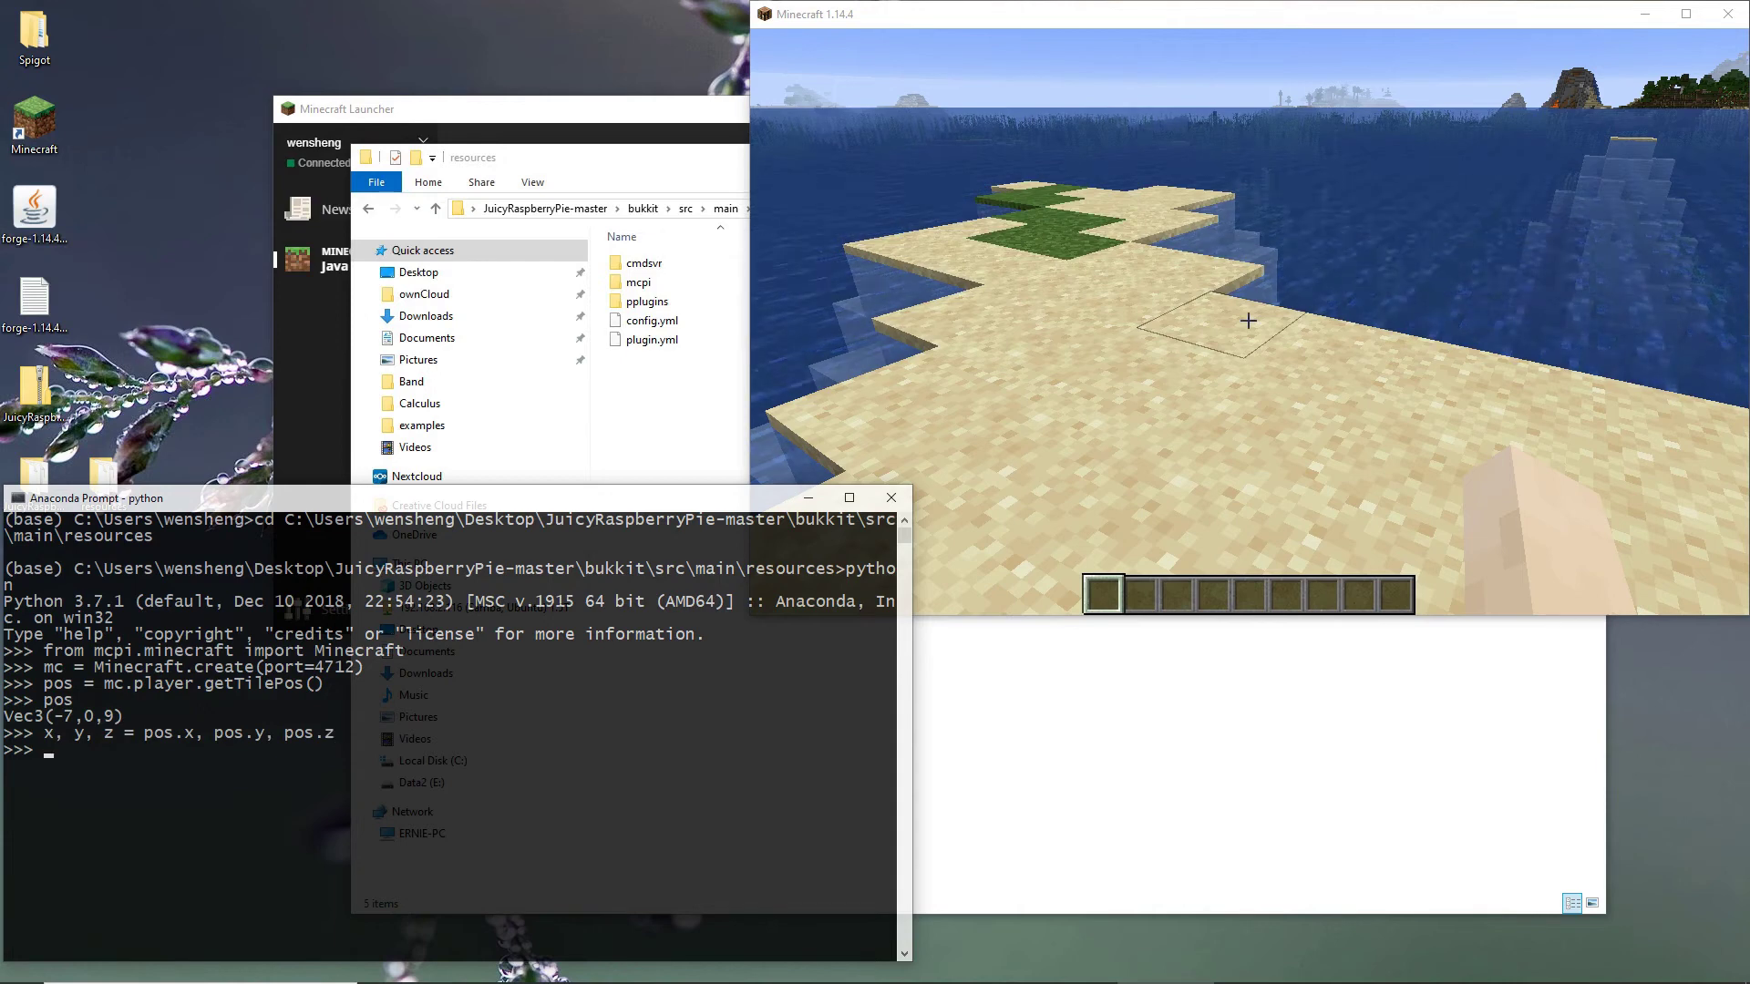
text(x)
key(Return)
text(y)
key(Return)
text(z)
key(Return)
Place a gold block next to the player with mc.setBlock(x+1, y, z, "gold_block").
text(mc.setBlock(x+)
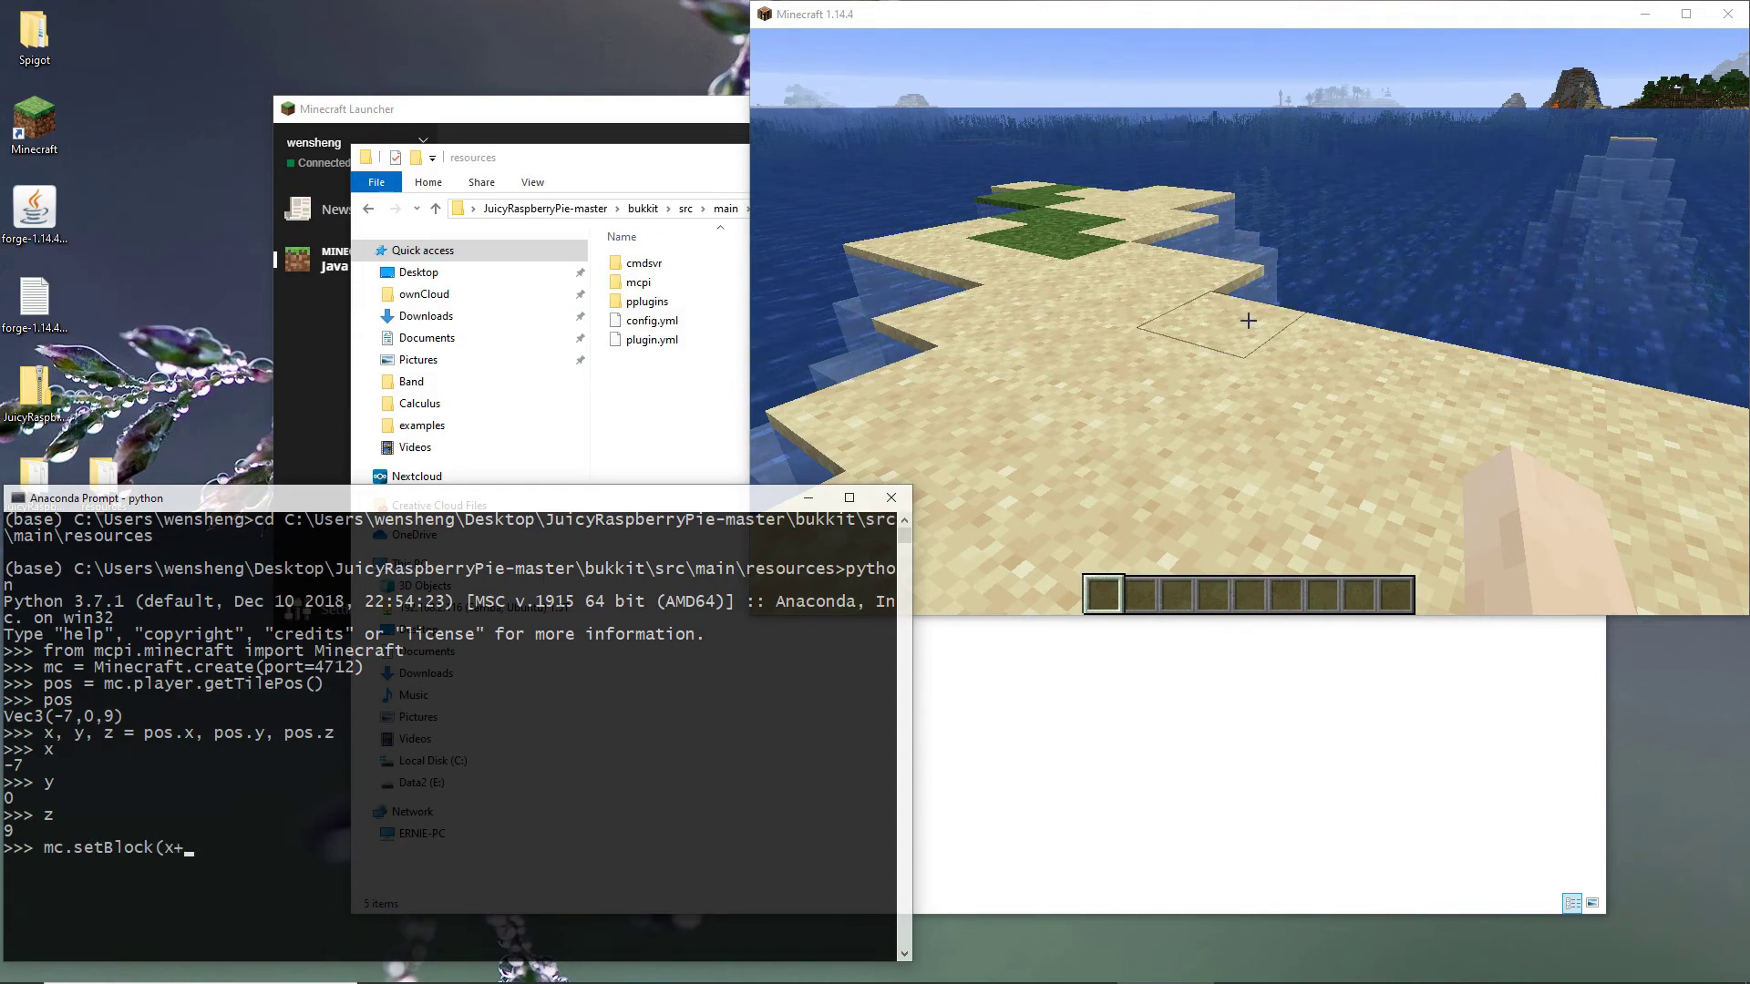
text(1, y, z, "gold_block")
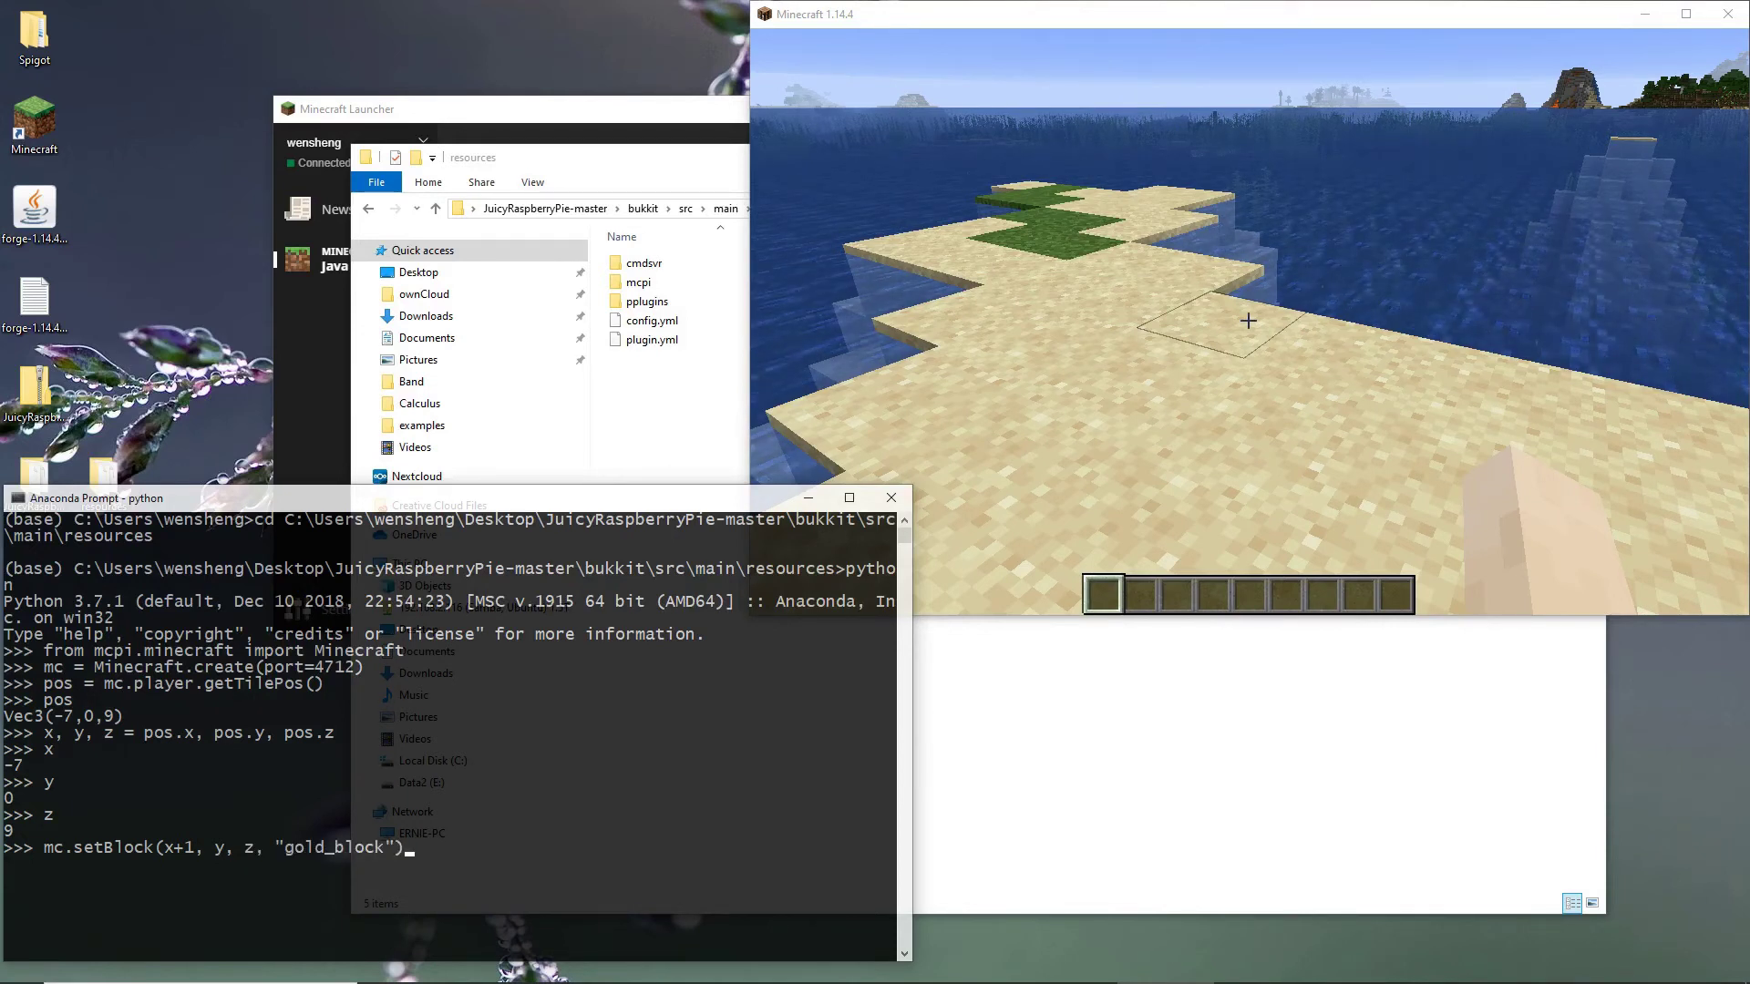
key(Return)
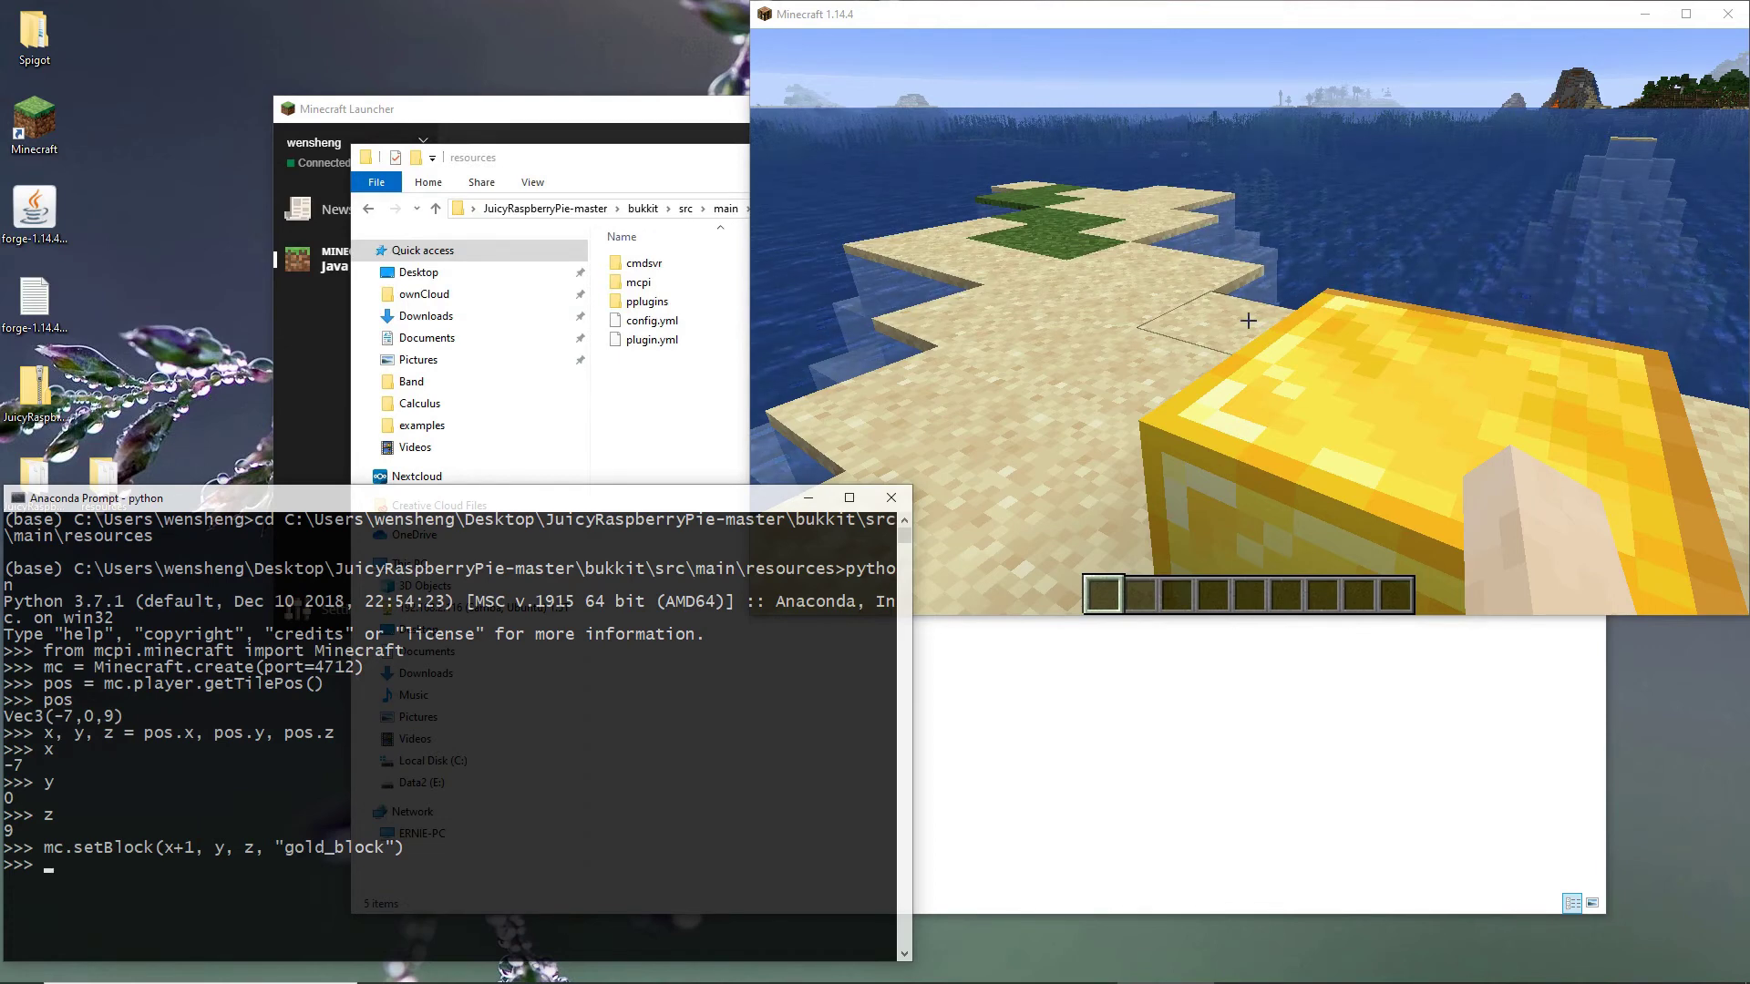
Reuse the setBlock command as mc.setBlock(x+1, y+1, z, "diamond_block") to place a diamond block above the gold one.
key(Up)
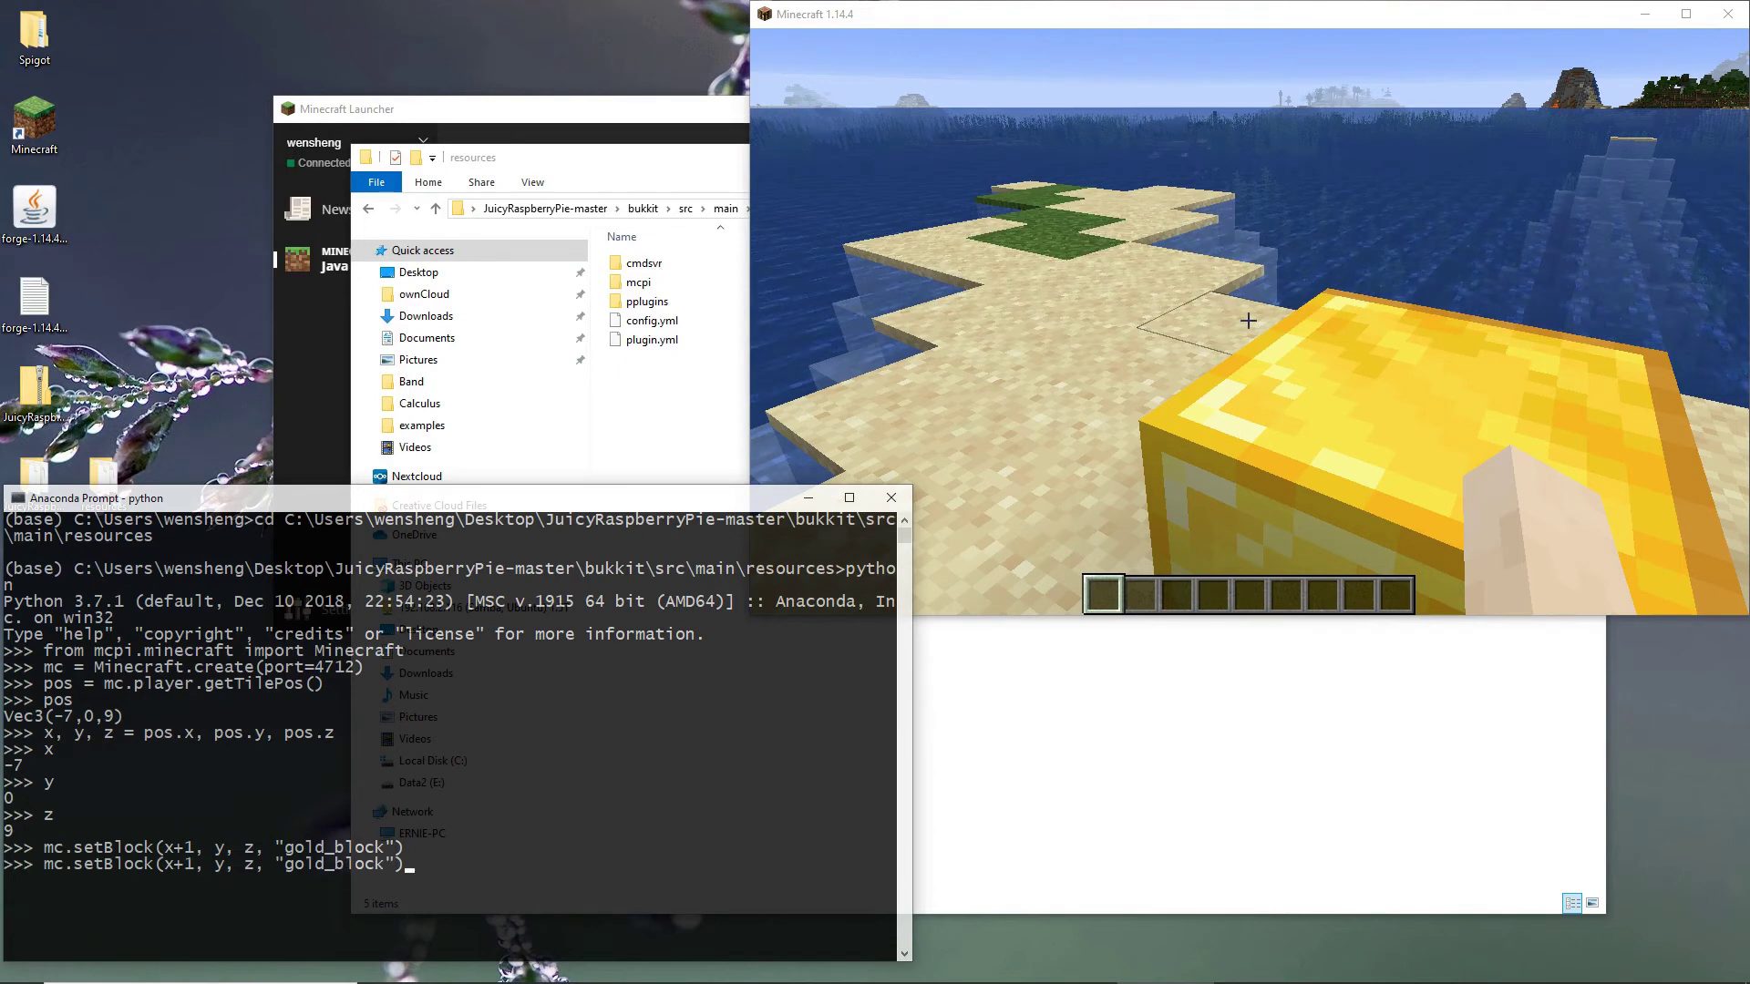
key(Left)
key(Left)
text(+1)
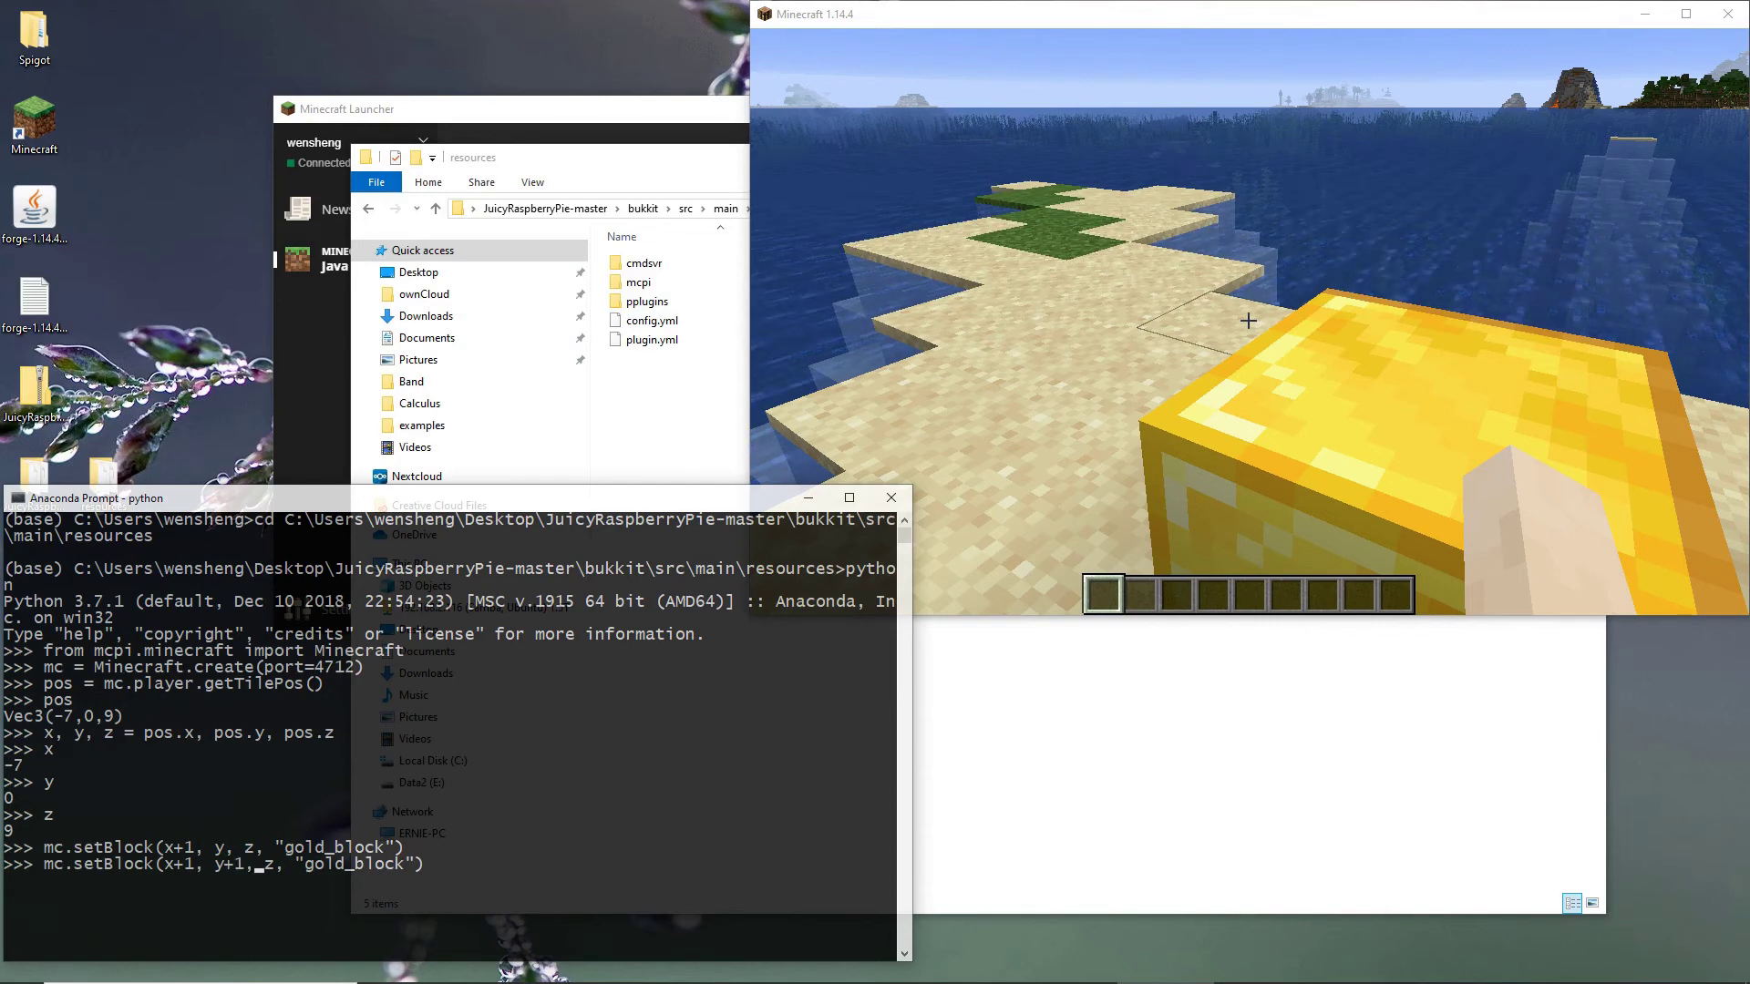
key(Right)
key(Right)
key(Right)
key(BackSpace)
key(BackSpace)
key(BackSpace)
key(BackSpace)
text(diamond)
key(Return)
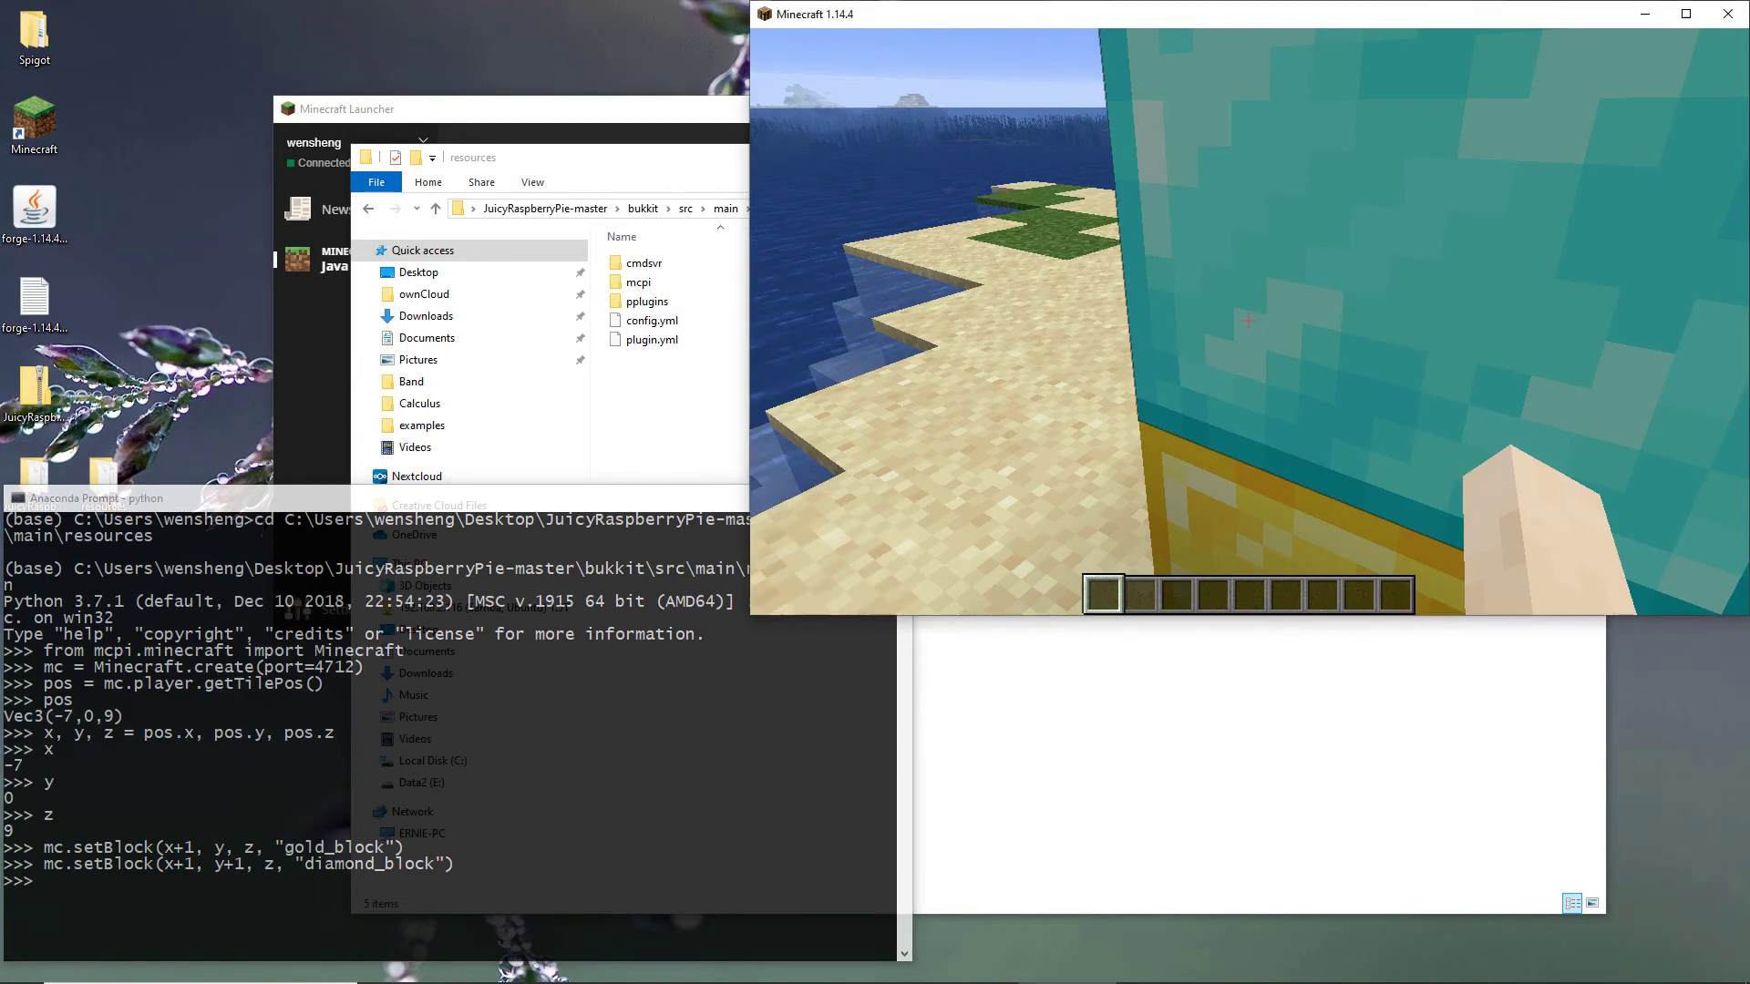
Step back from the stacked blocks in Minecraft and check the player's coordinates on the debug screen.
key(s)
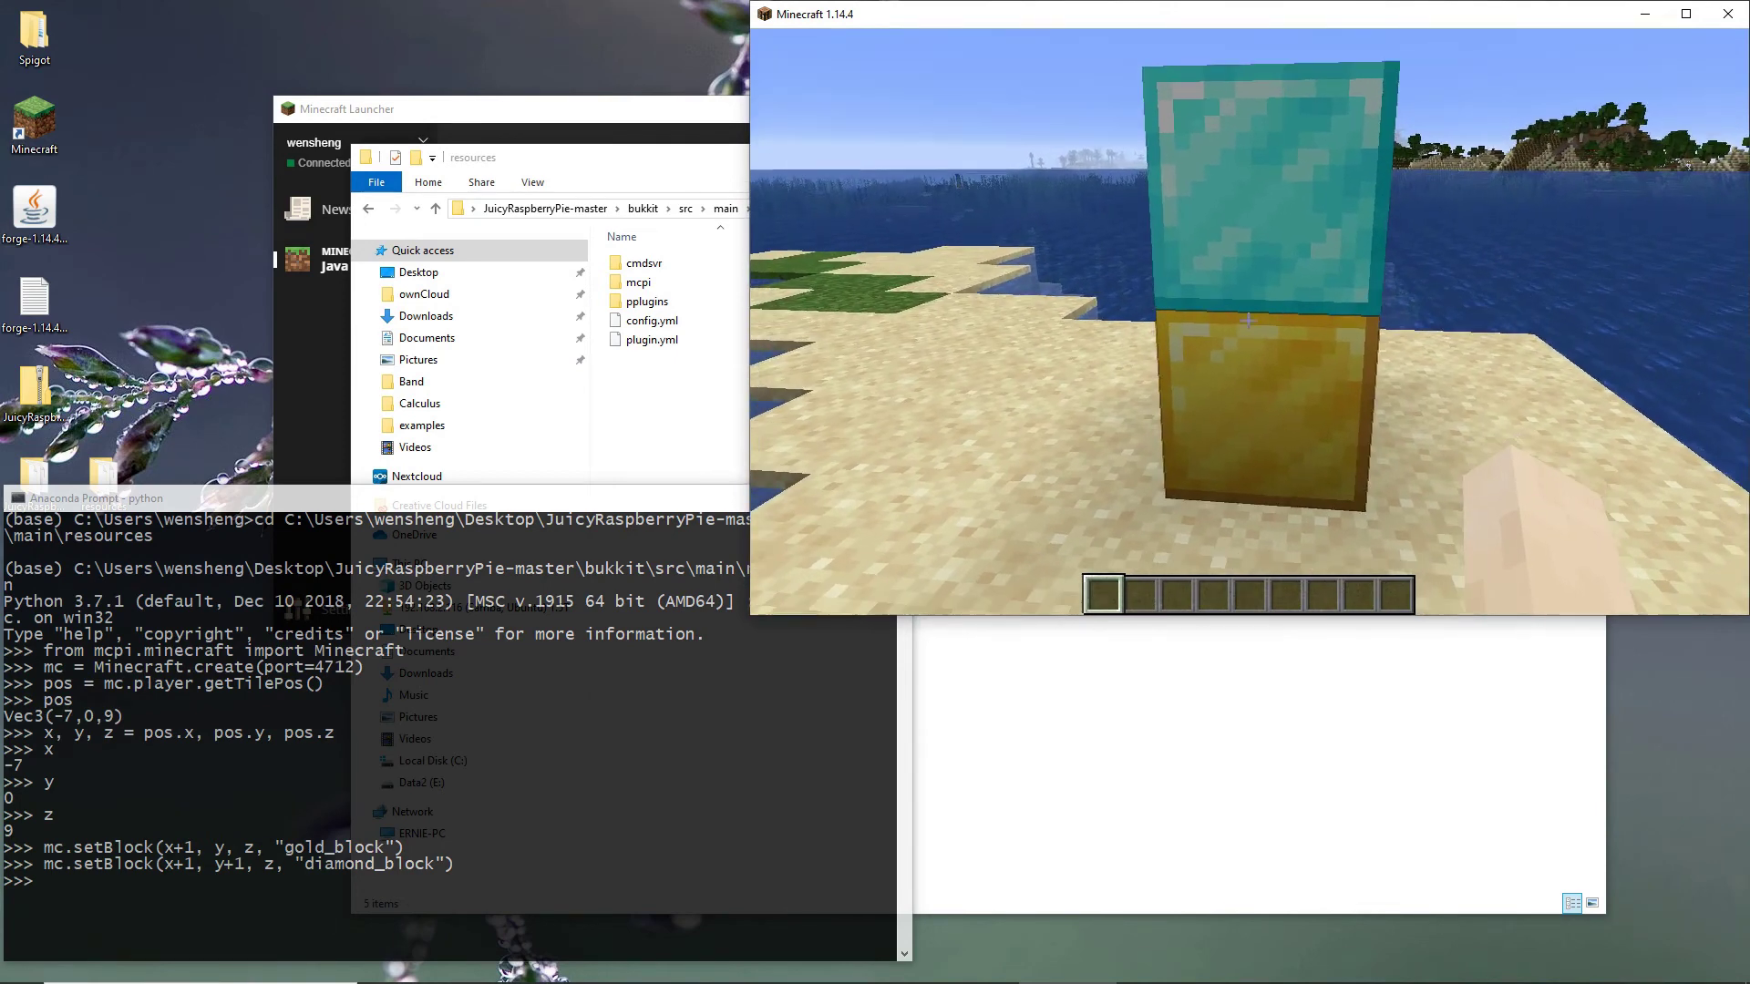
key(F3)
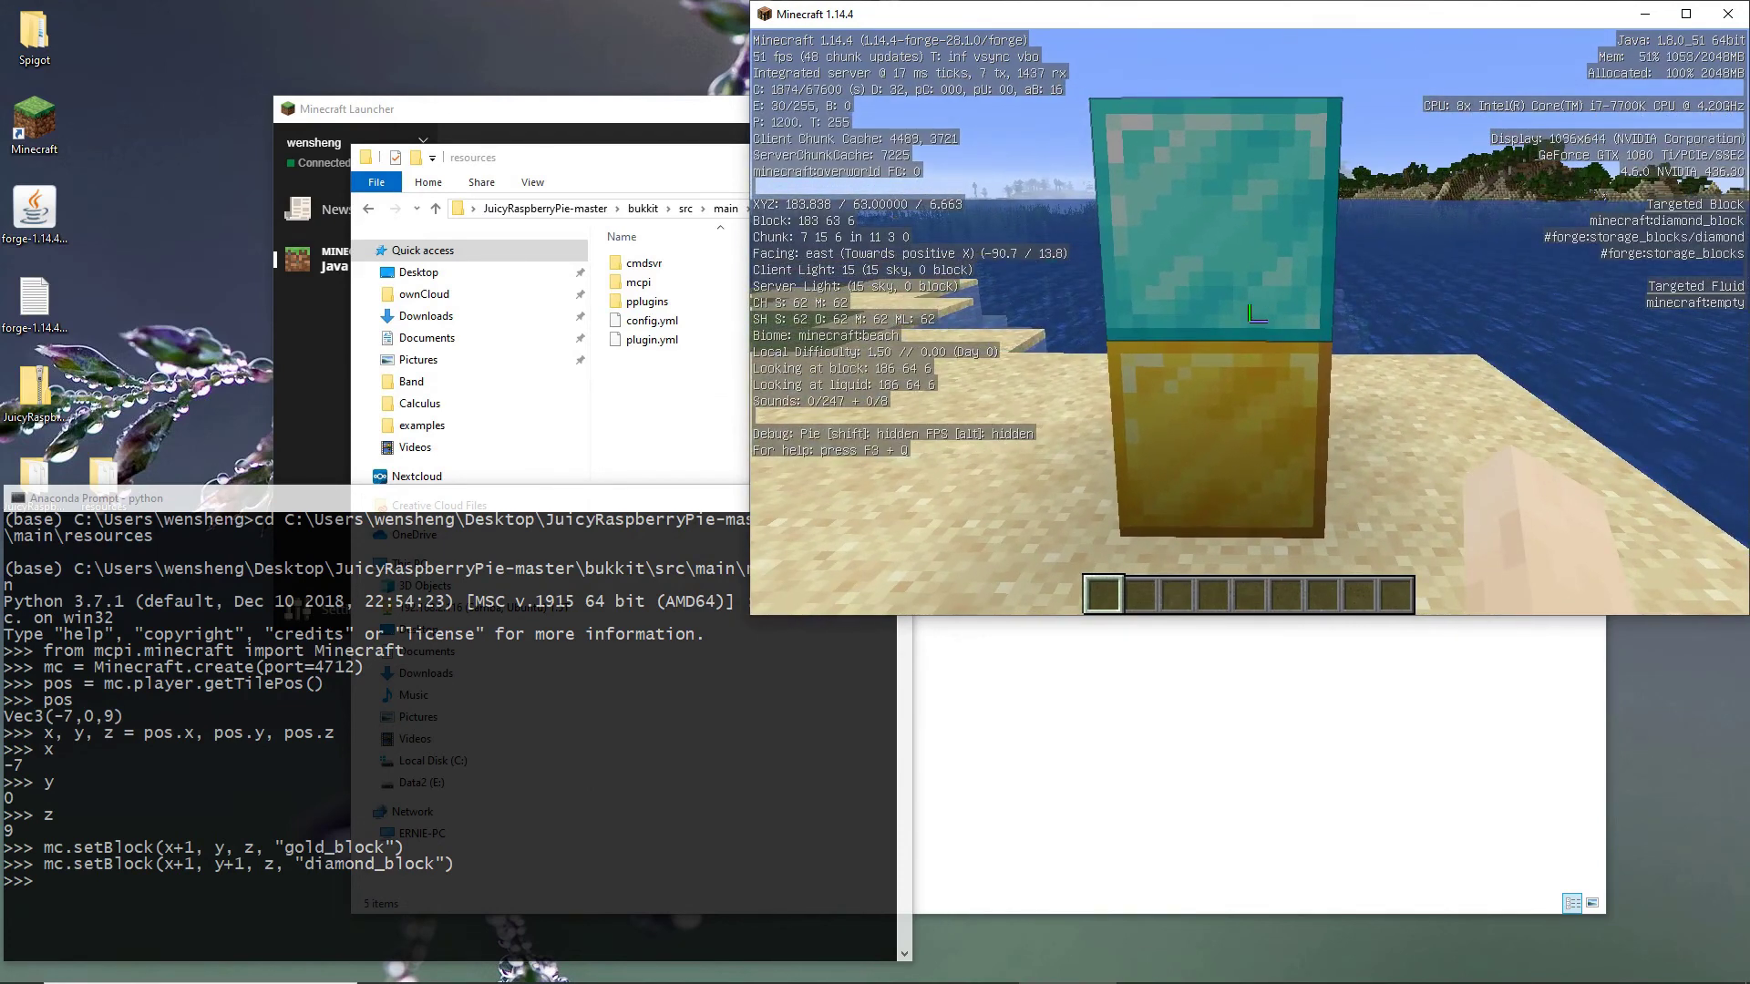
key(w)
key(w)
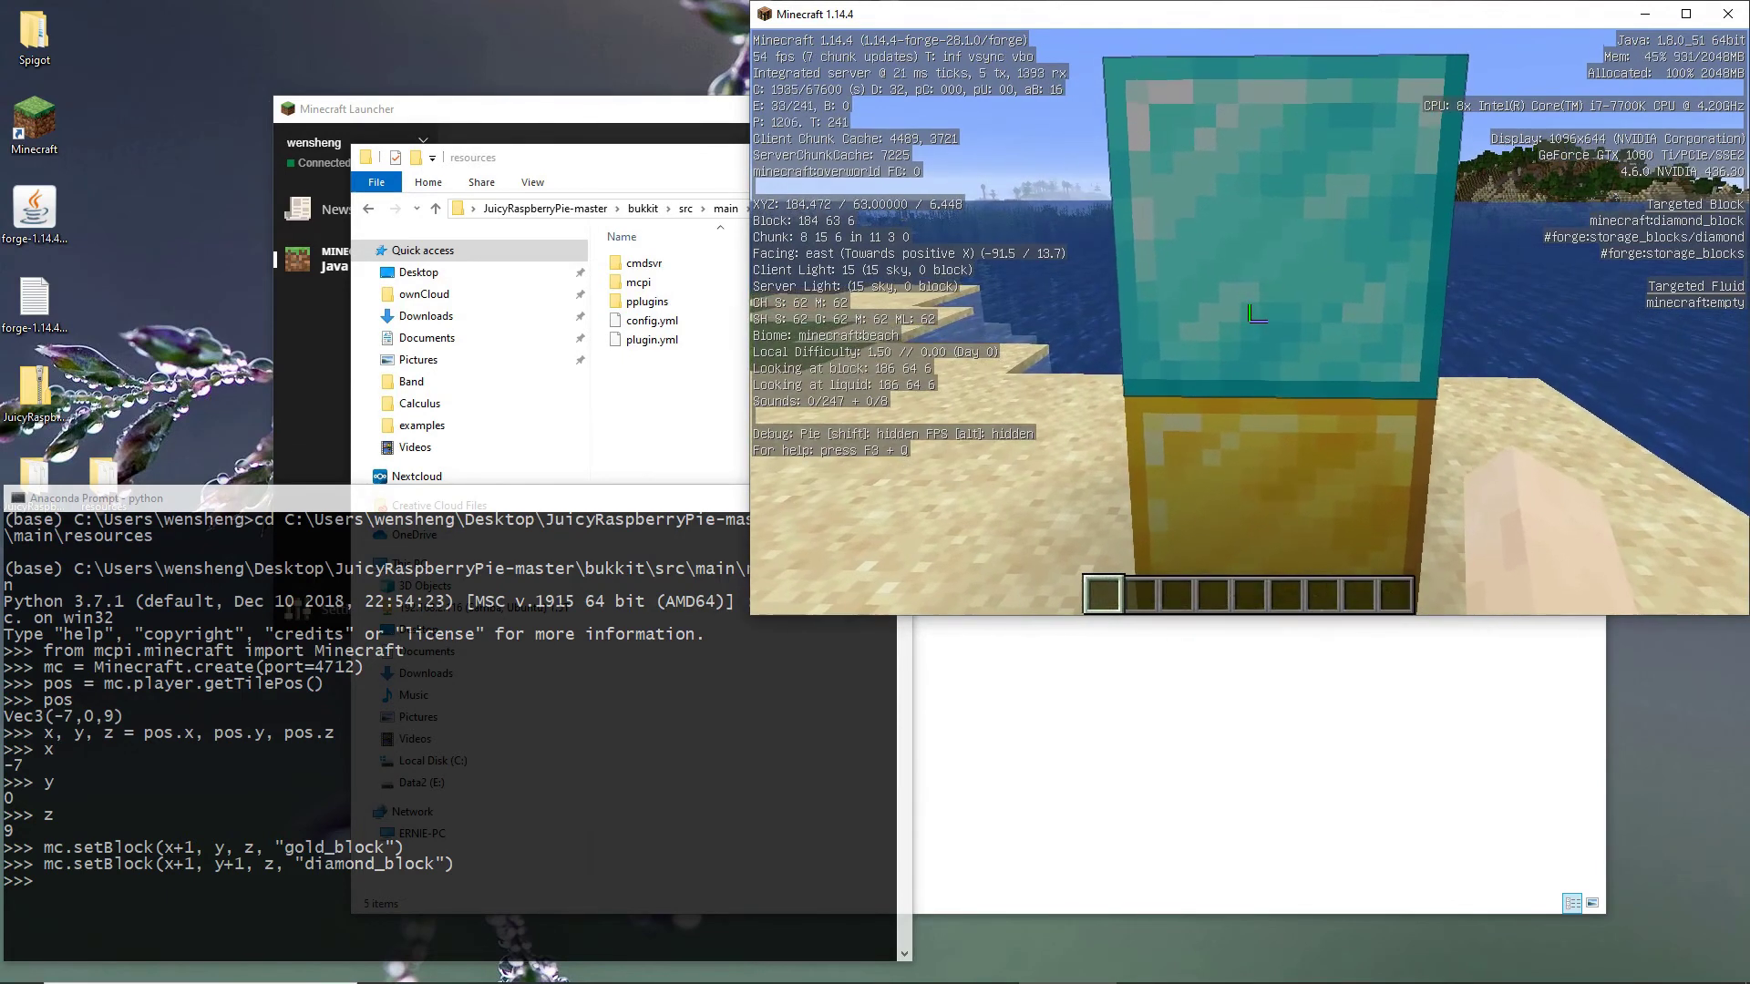
key(F3)
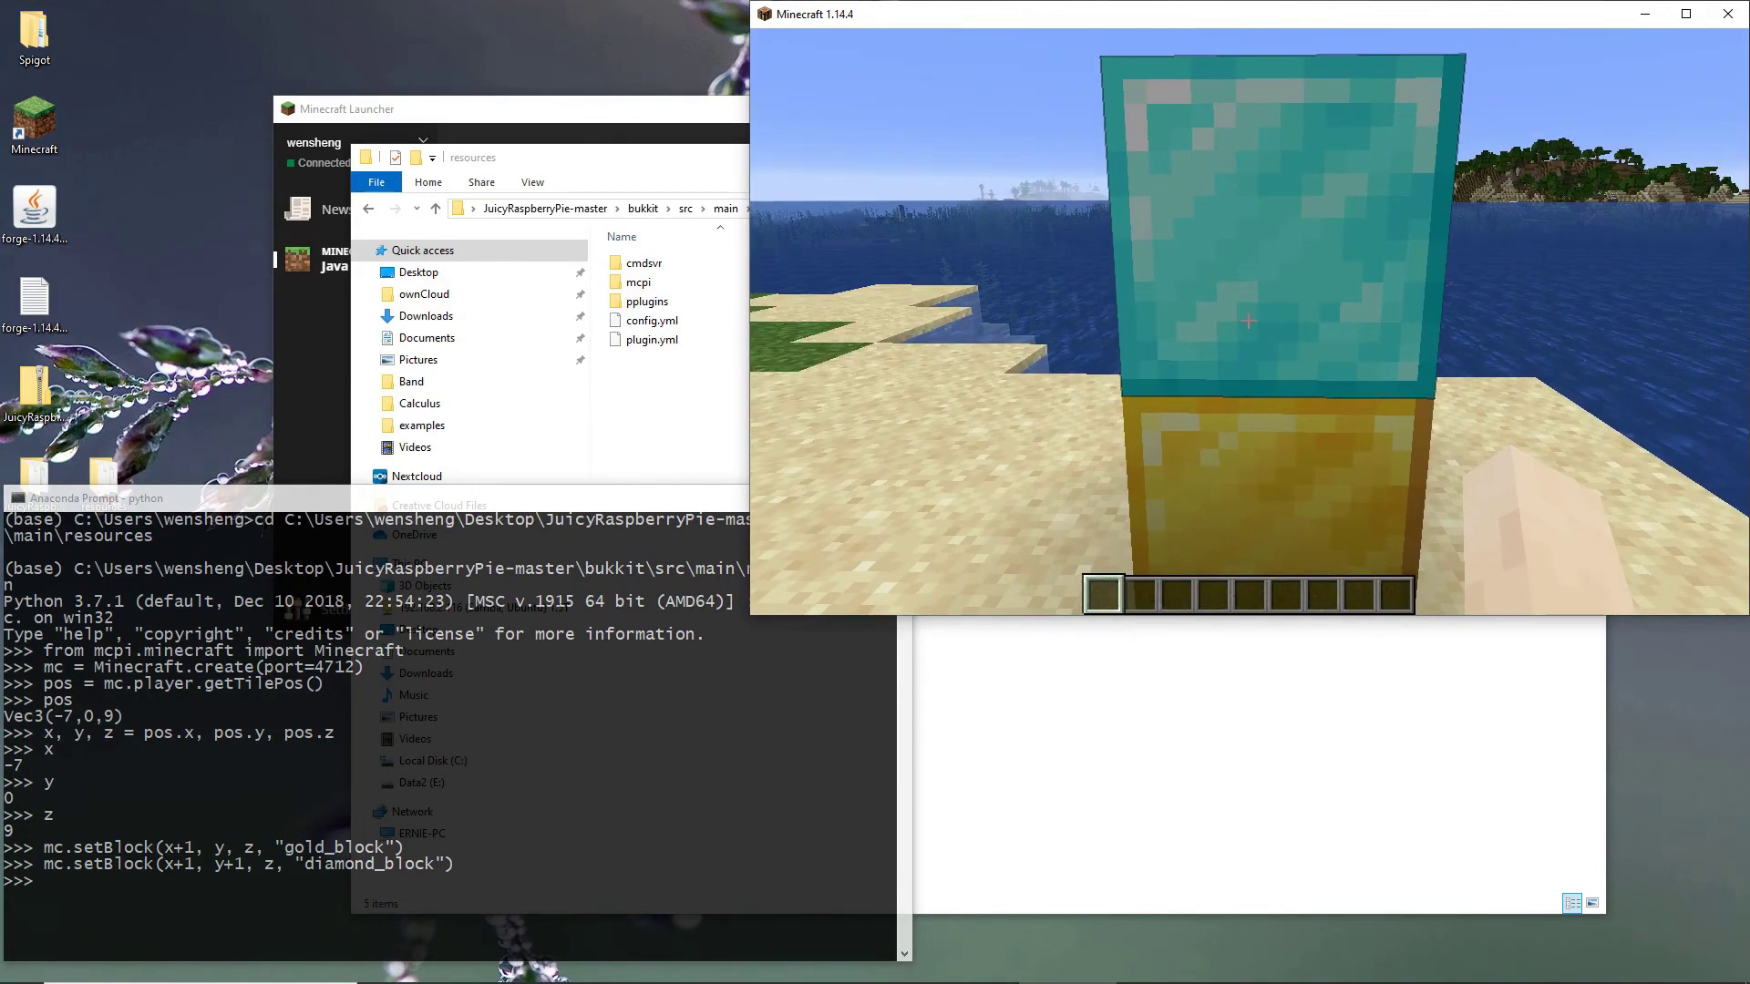
Break the diamond block and the gold block, and walk along the sand strip.
click(1248, 321)
click(1248, 321)
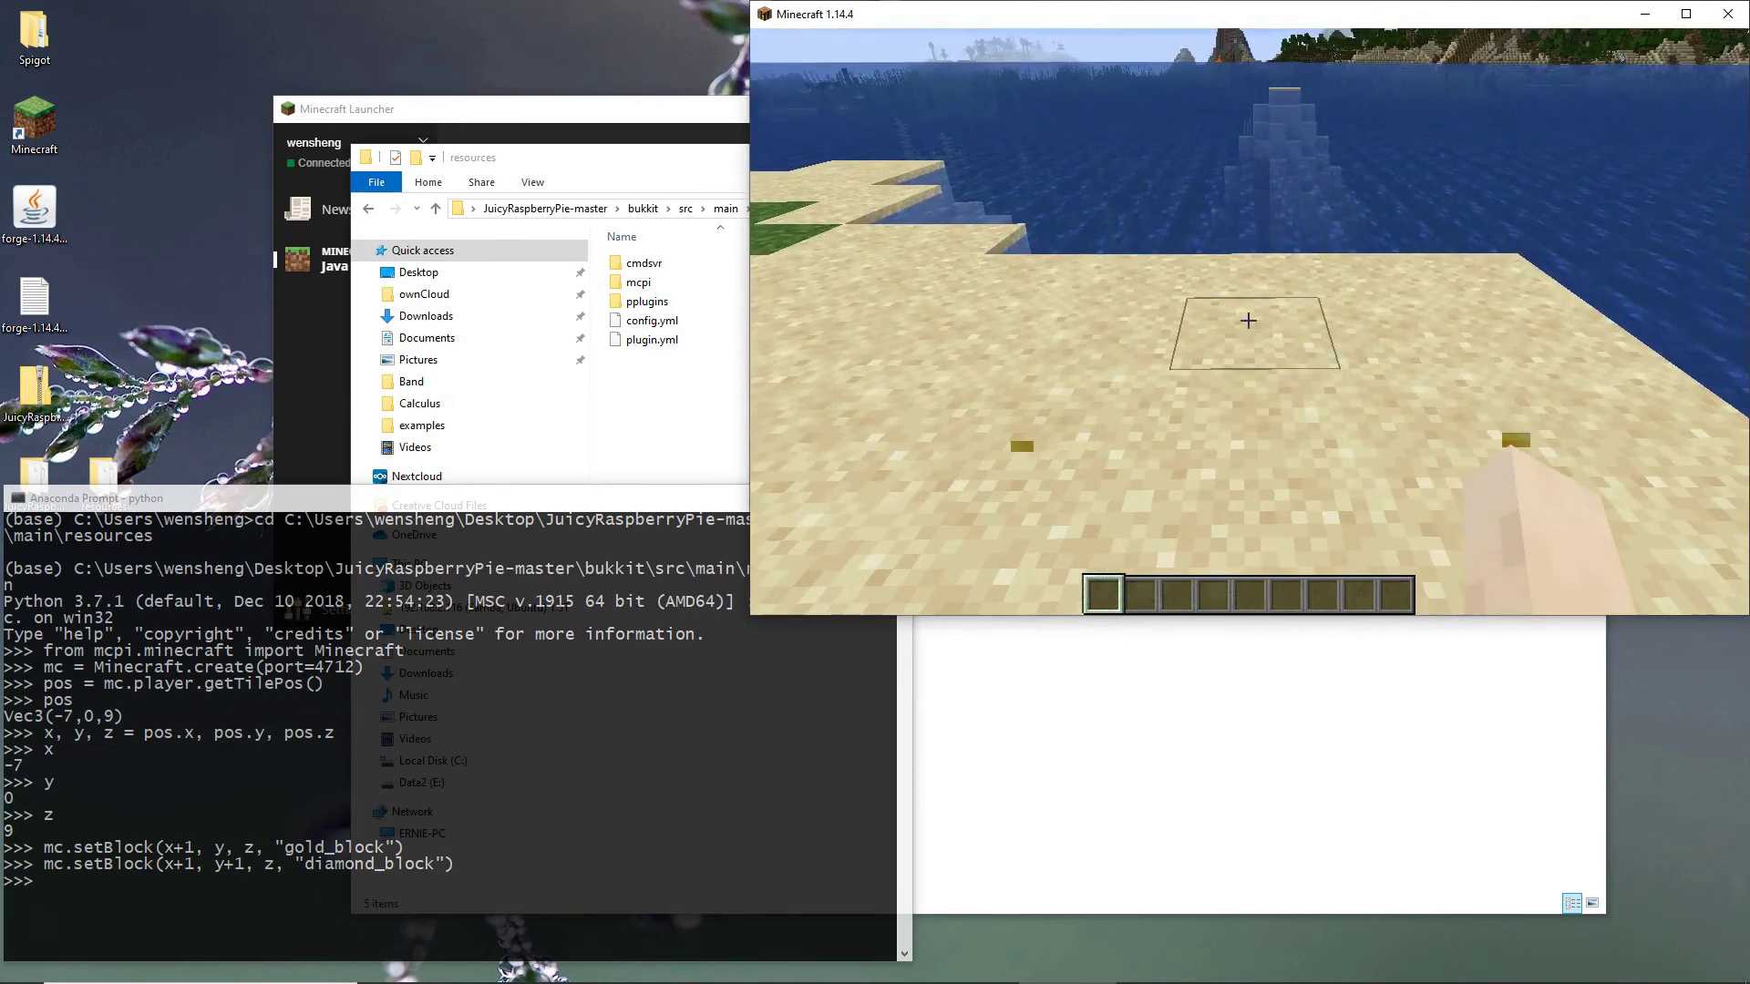
key(w)
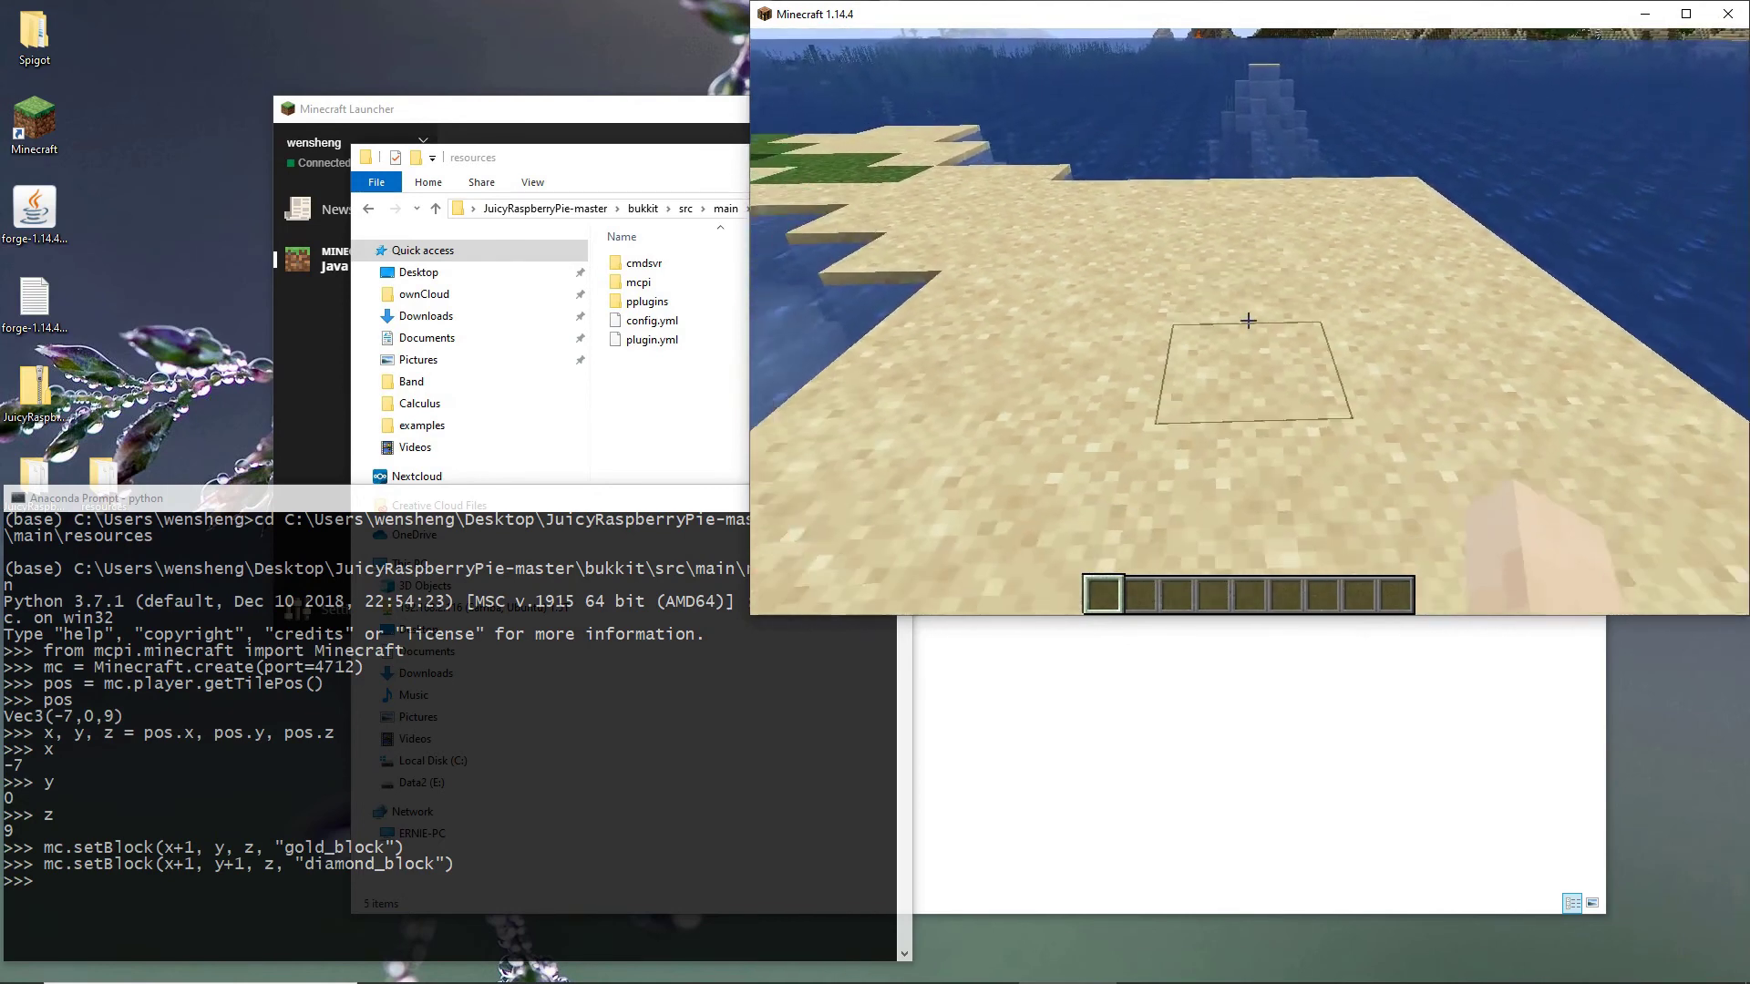
key(w)
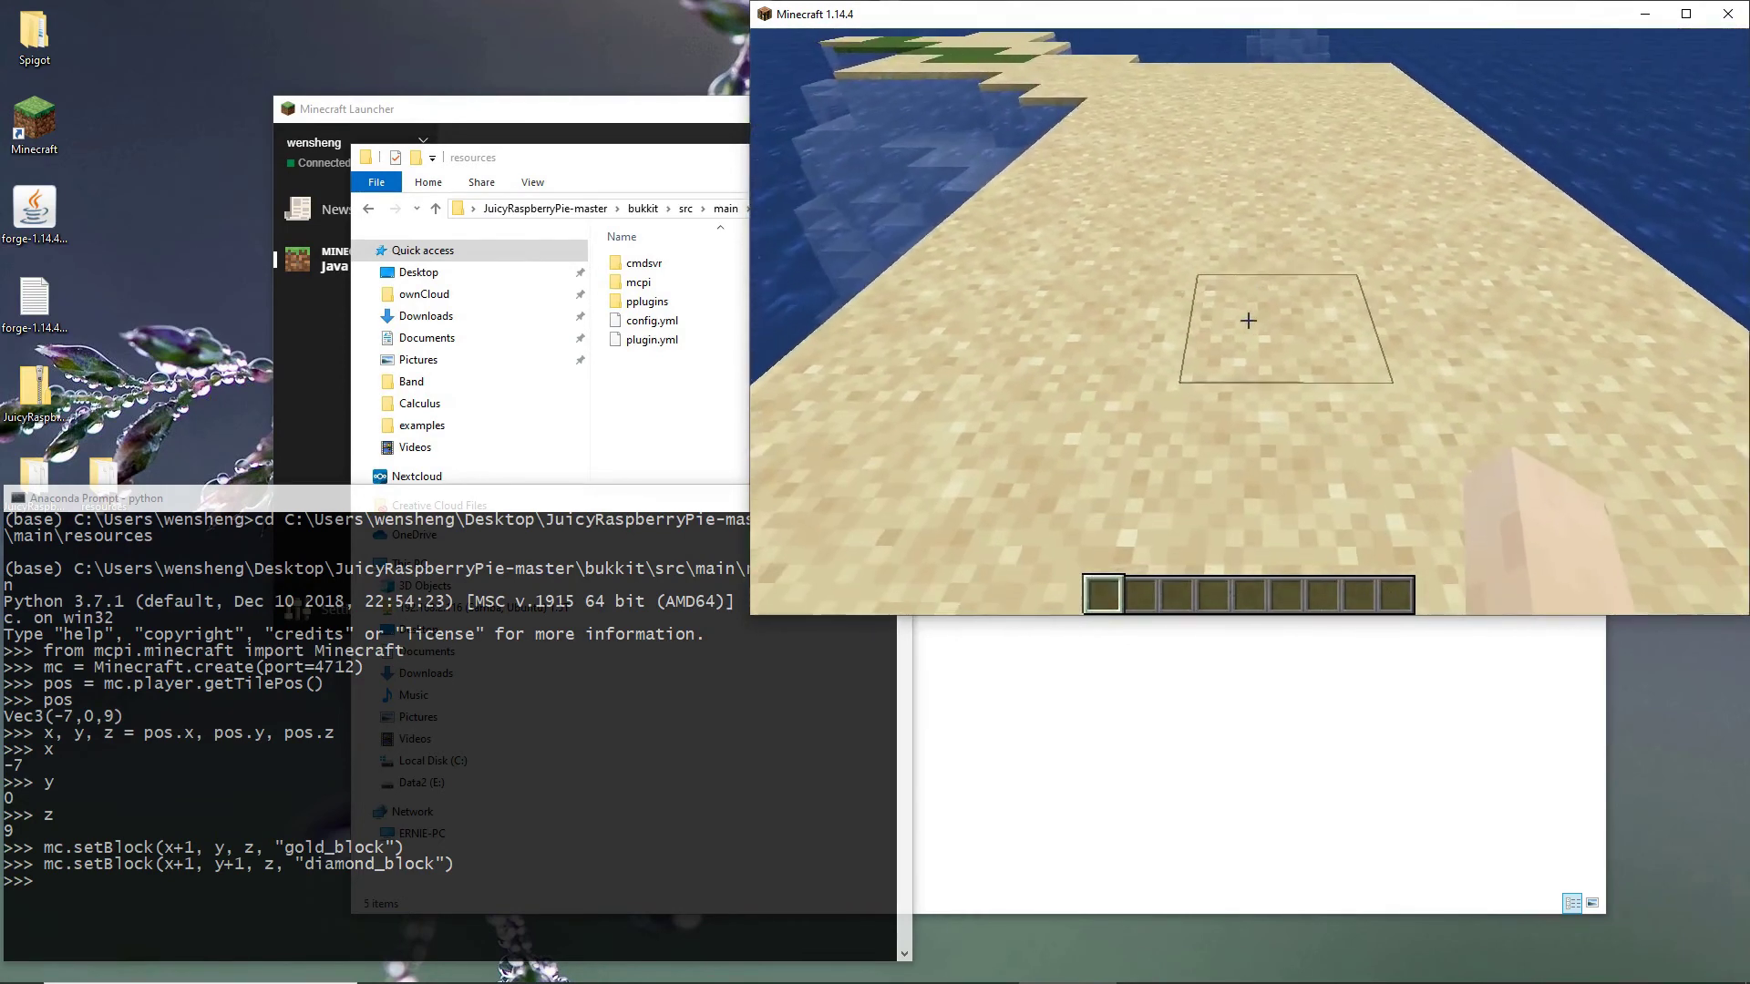
key(w)
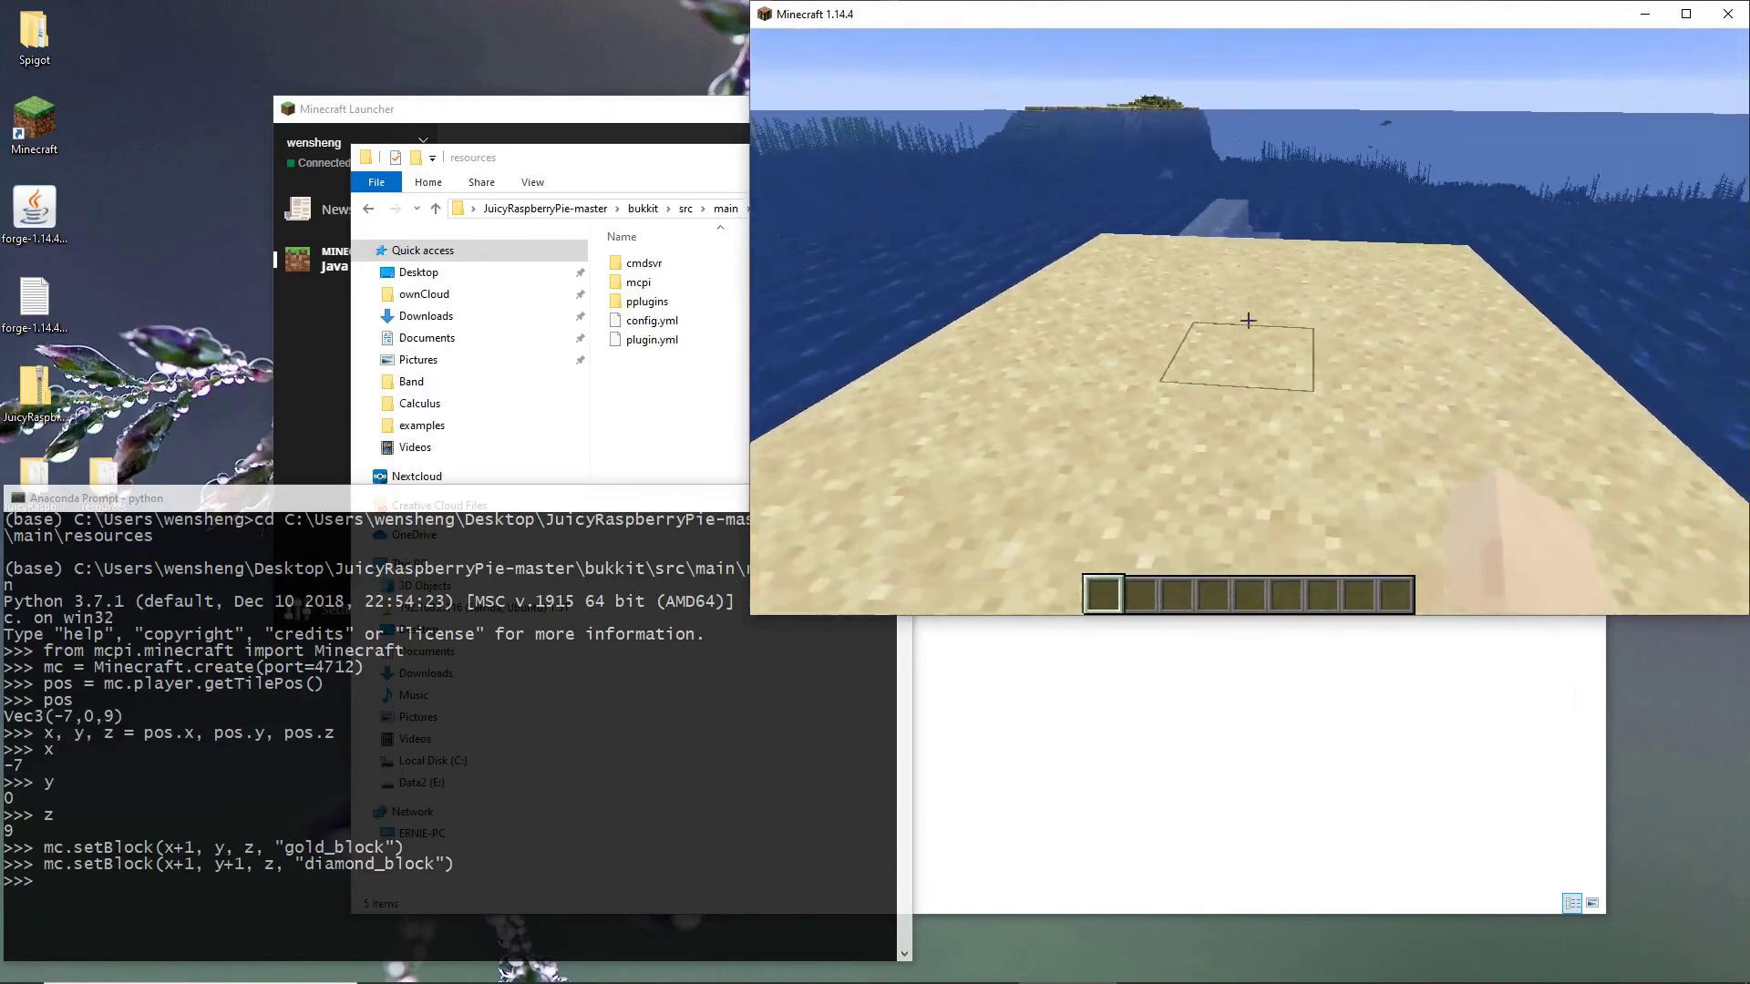
key(w)
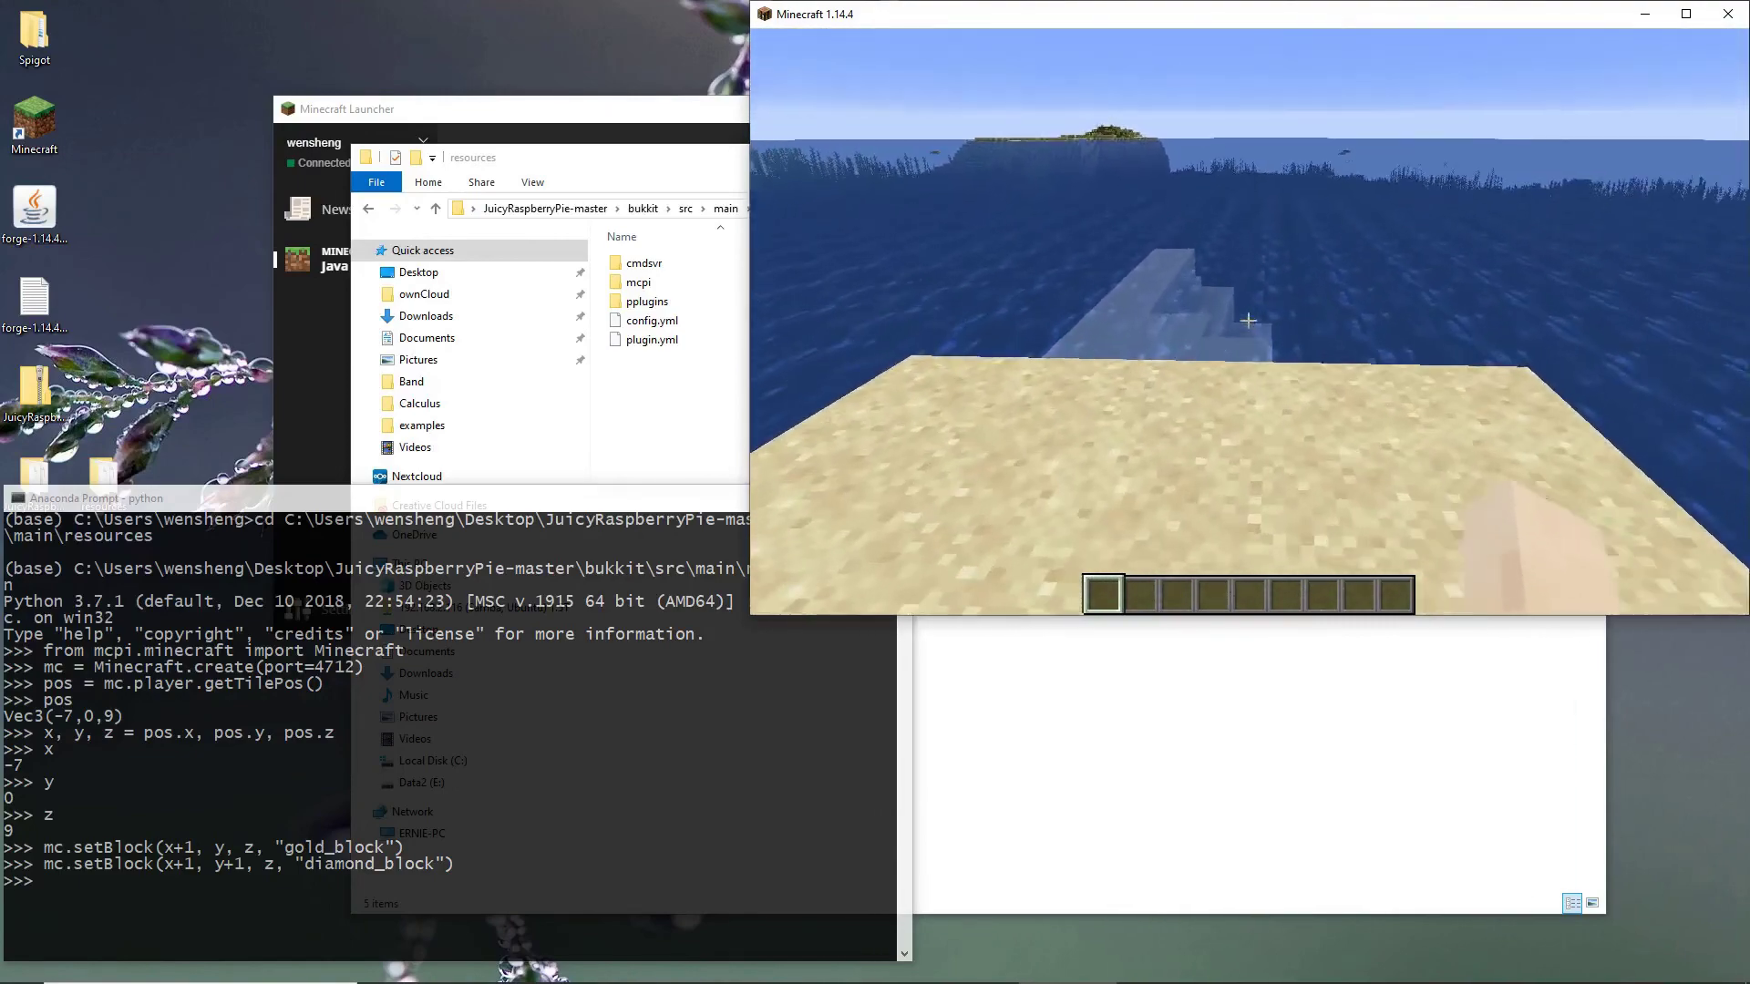
key(w)
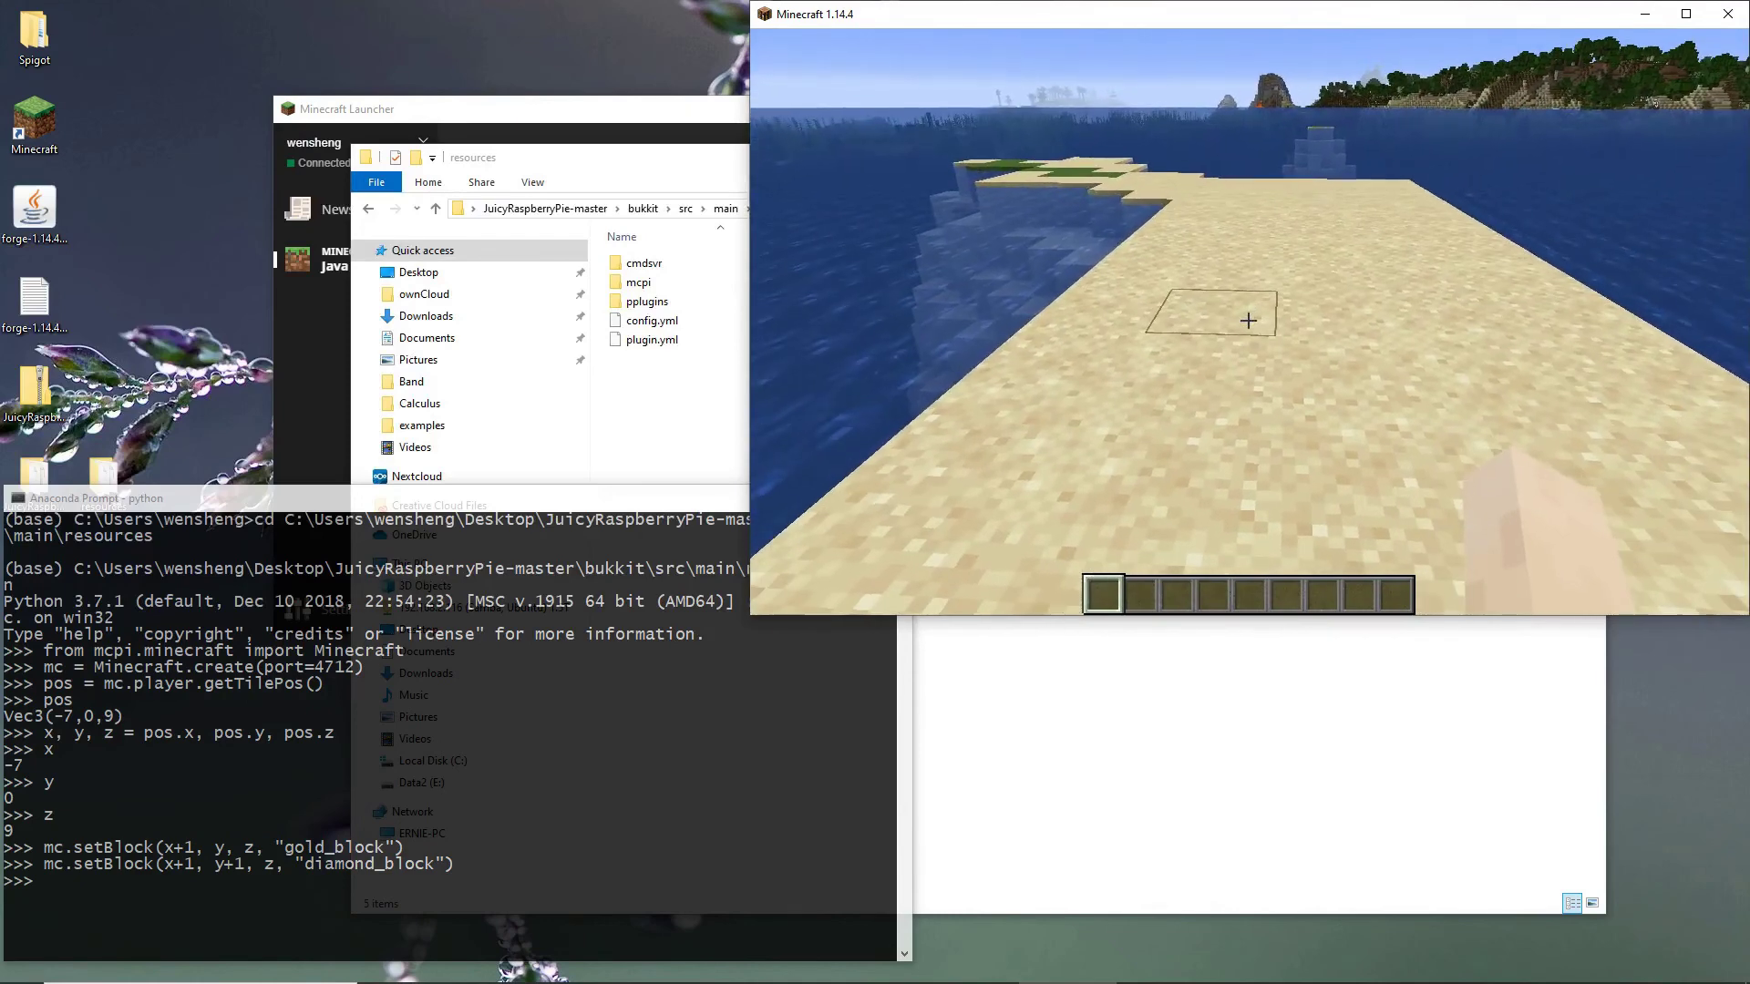
Switch to Anaconda Prompt and rerun pos = mc.player.getTilePos() to capture the player's new position.
key(d)
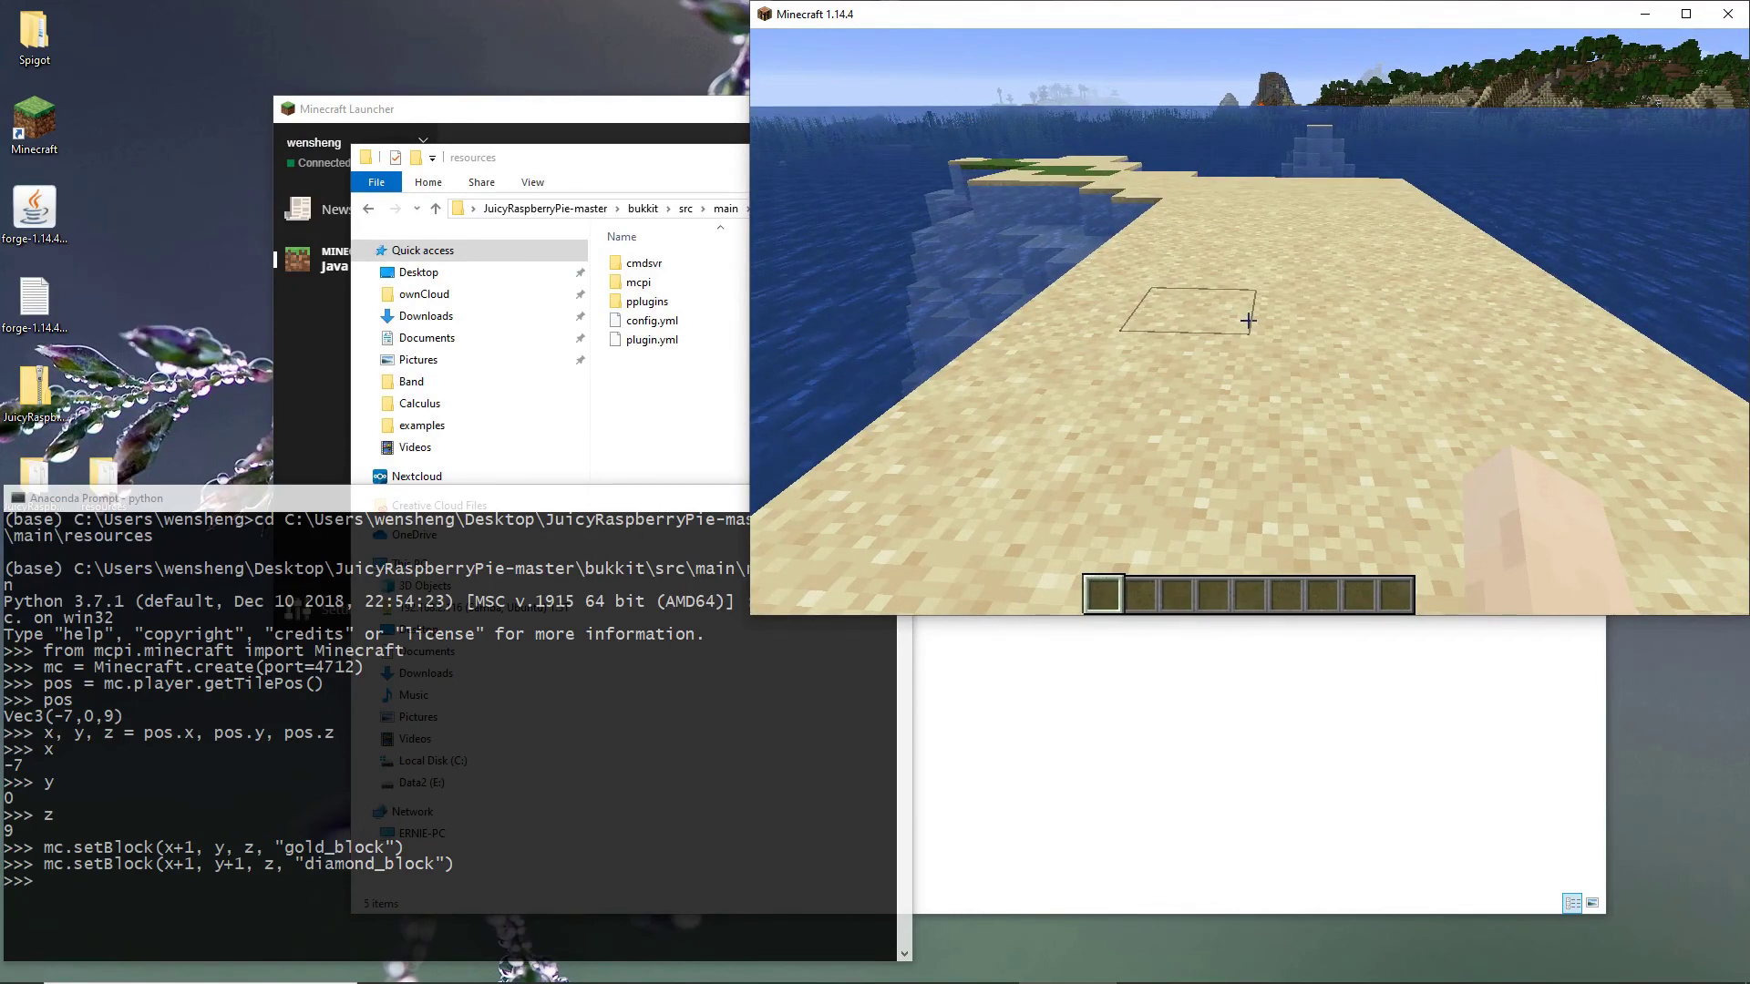
key(alt+Tab)
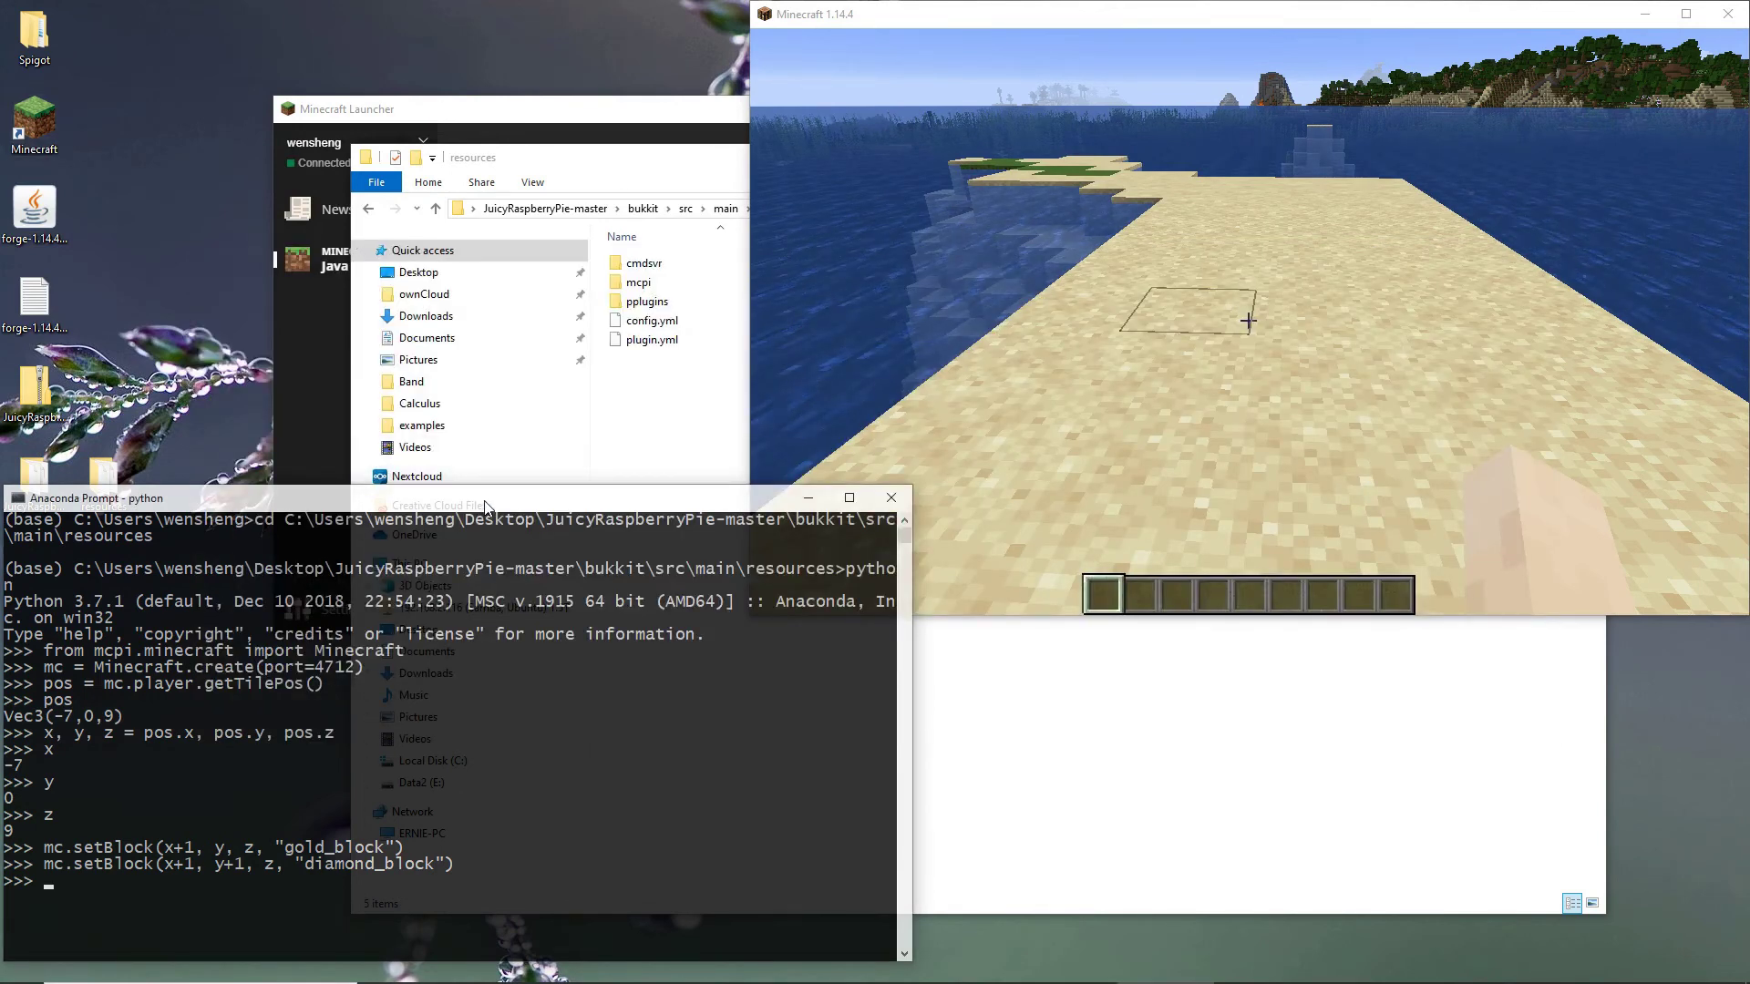
key(Up)
key(Up)
key(Up)
key(Up)
key(Up)
key(Up)
key(Up)
key(Up)
key(Return)
Reassign the coordinates from the new position with x, y, z = pos.x, pos.y, pos.z.
text(x)
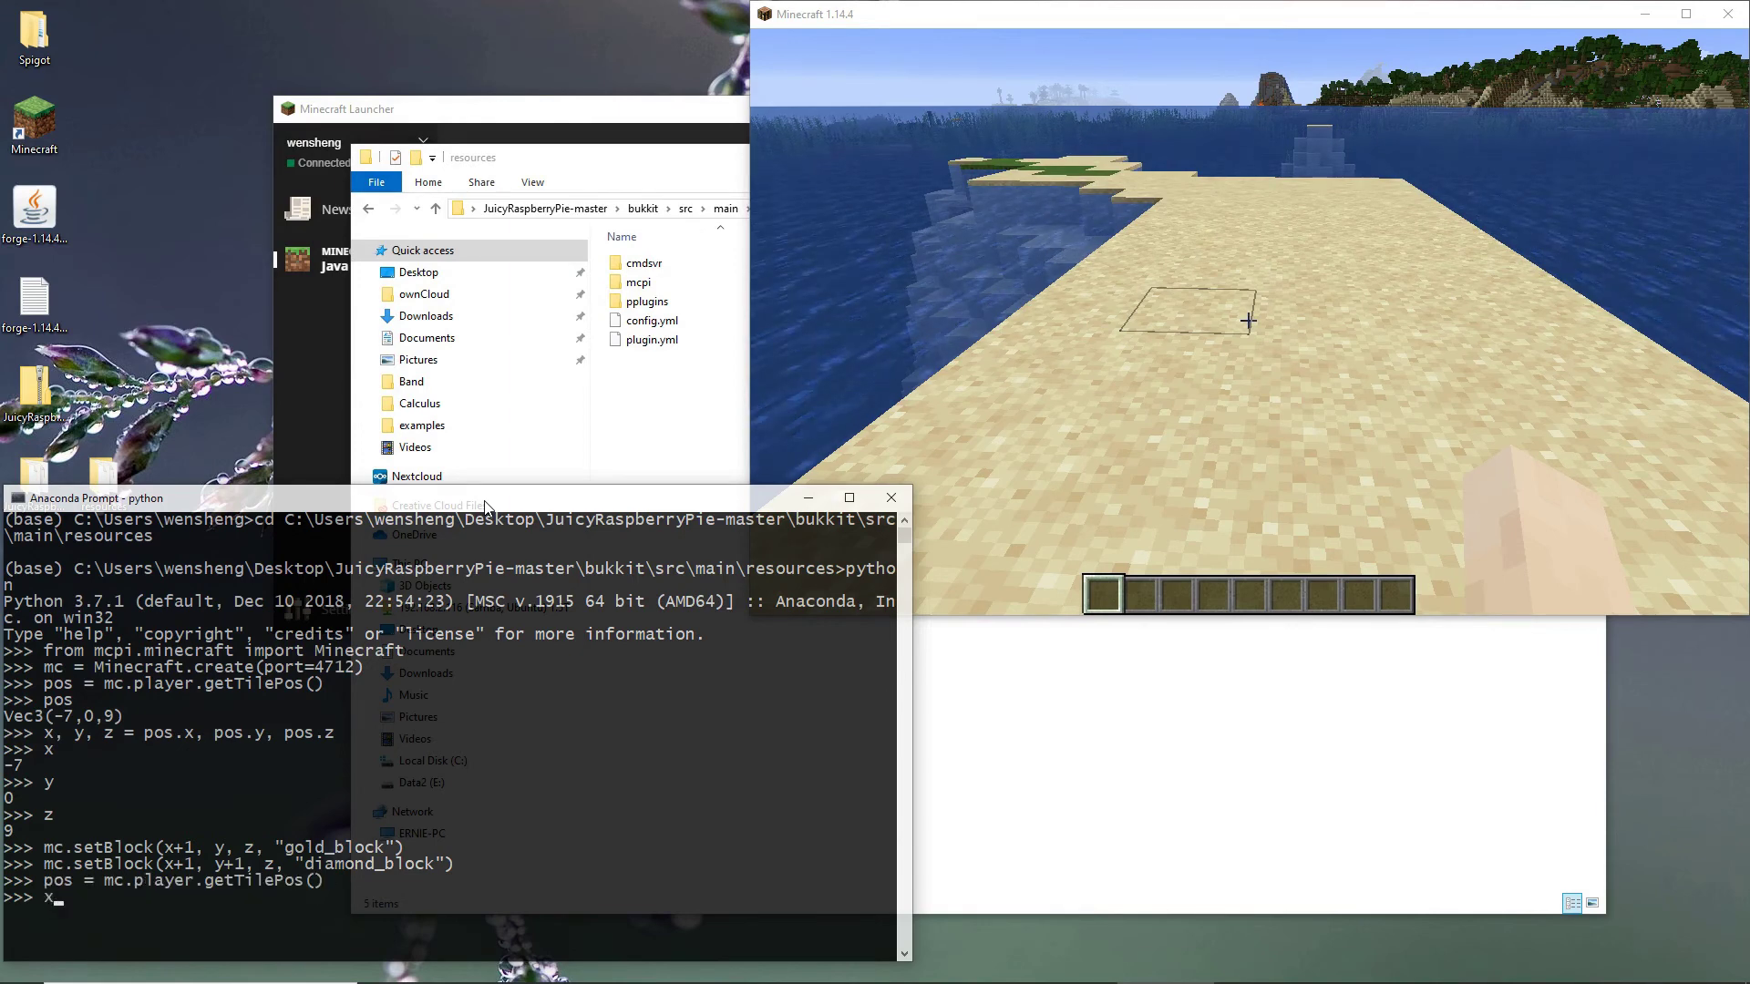
key(BackSpace)
text(y)
key(F8)
key(Return)
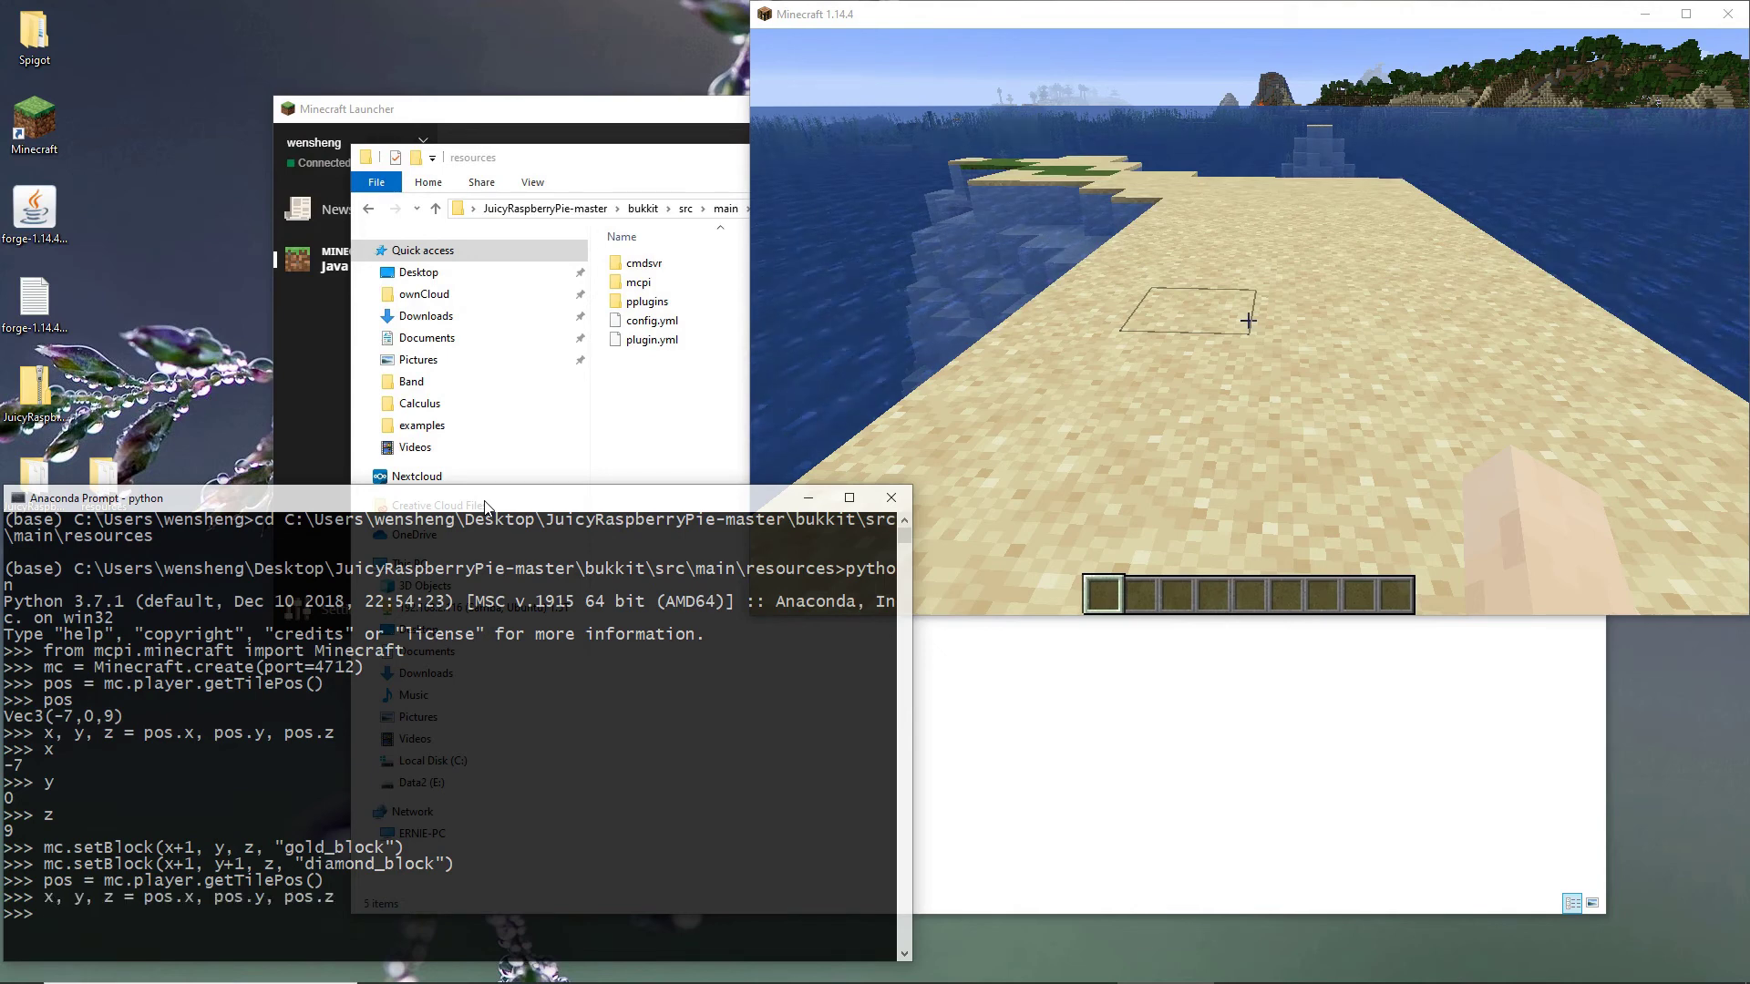
Print the values of x, y and z in the Python prompt.
text(x)
key(Return)
text(y)
key(Return)
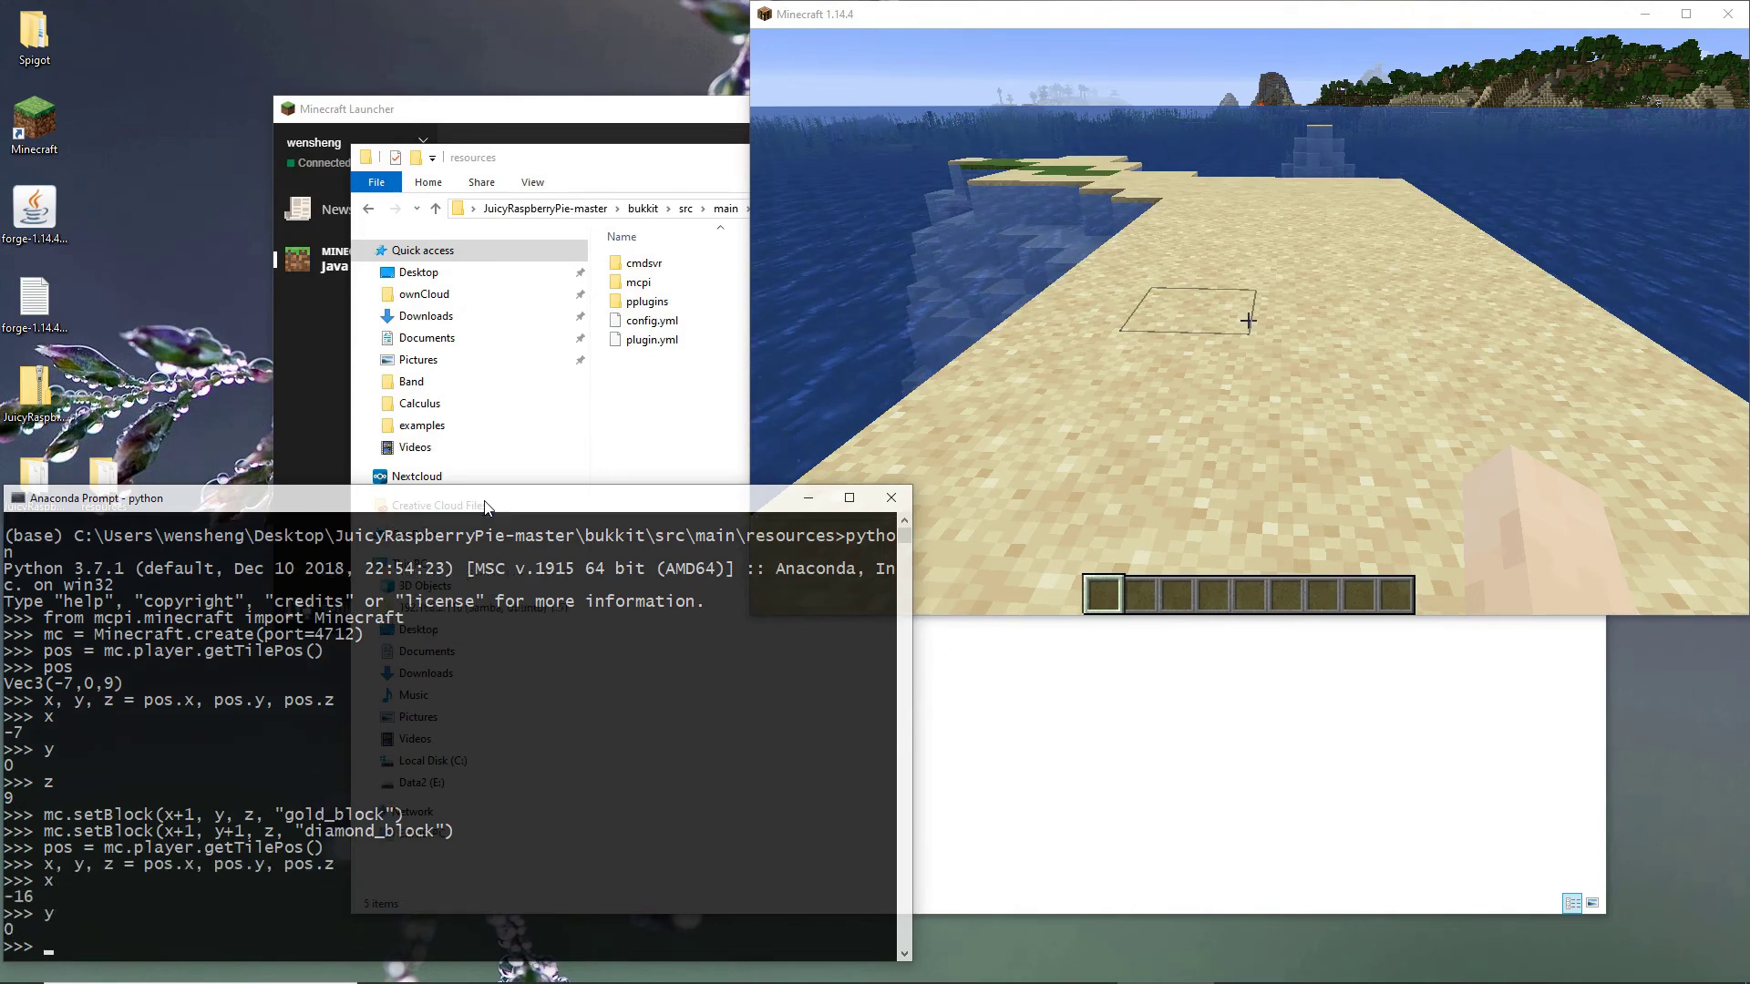
text(z)
key(Return)
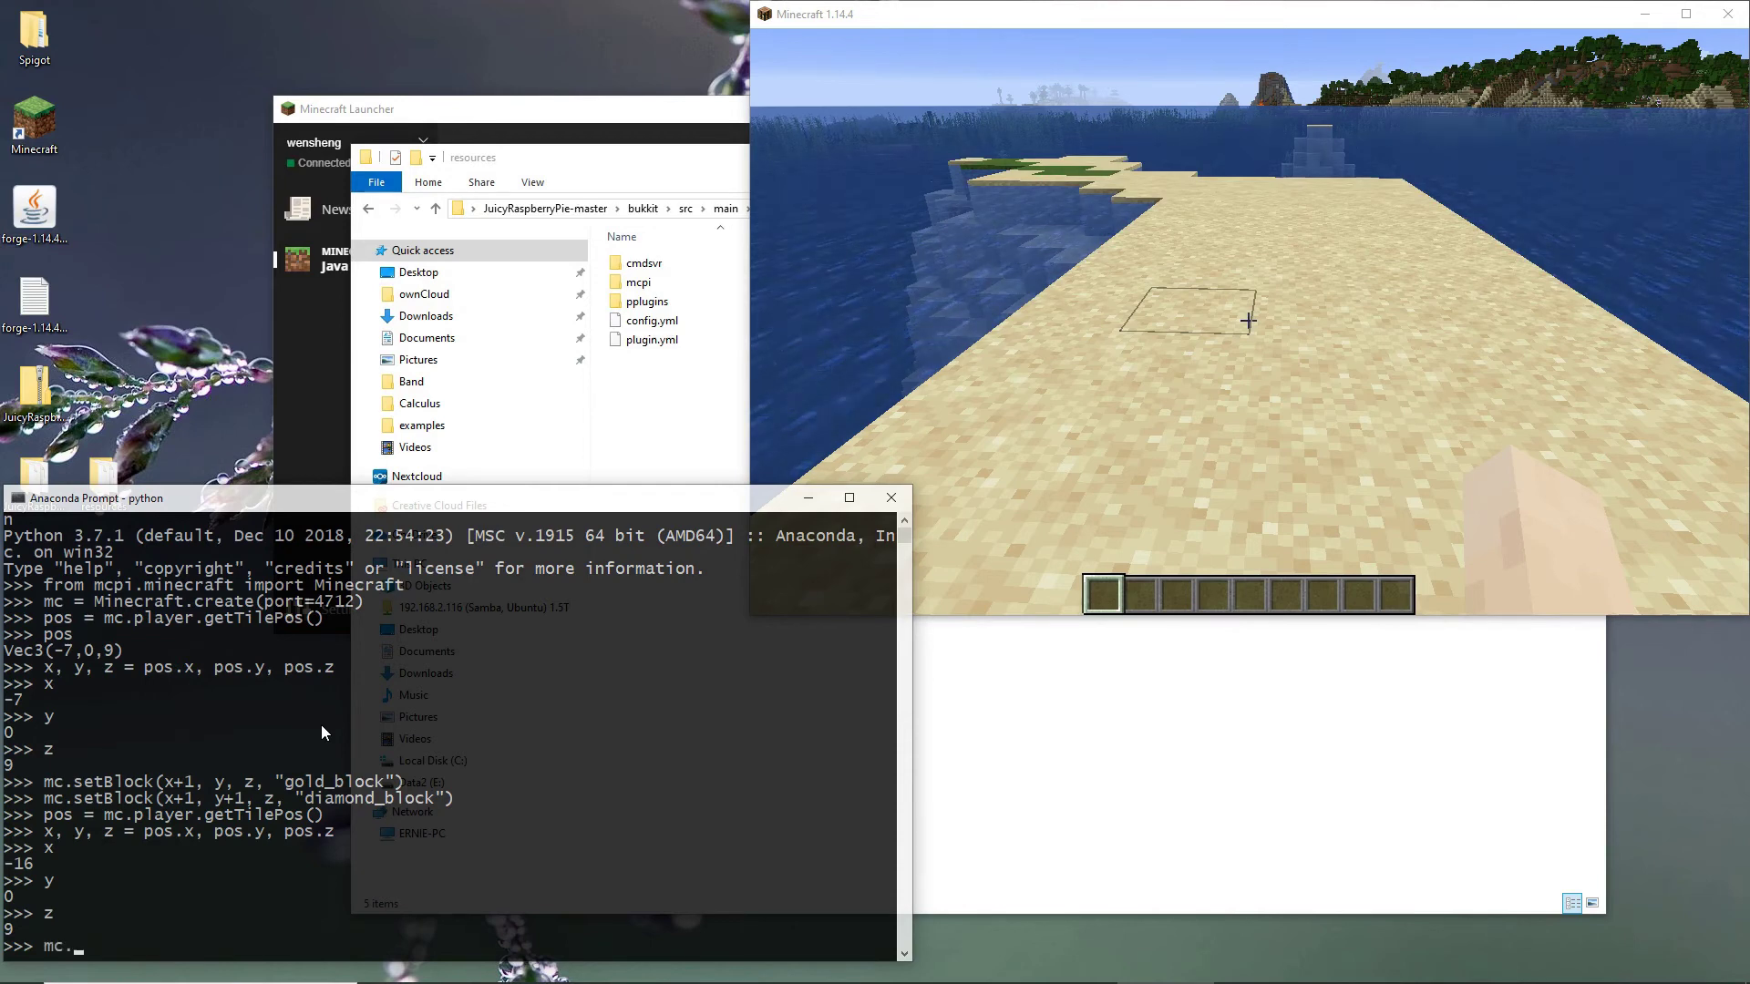
Spawn a mule with mc.spawnEntity(x + 2, y, z, "mule") and switch to Minecraft to view it.
text(se)
key(BackSpace)
text(pawnEntity(x + 2, y, z, "mule"))
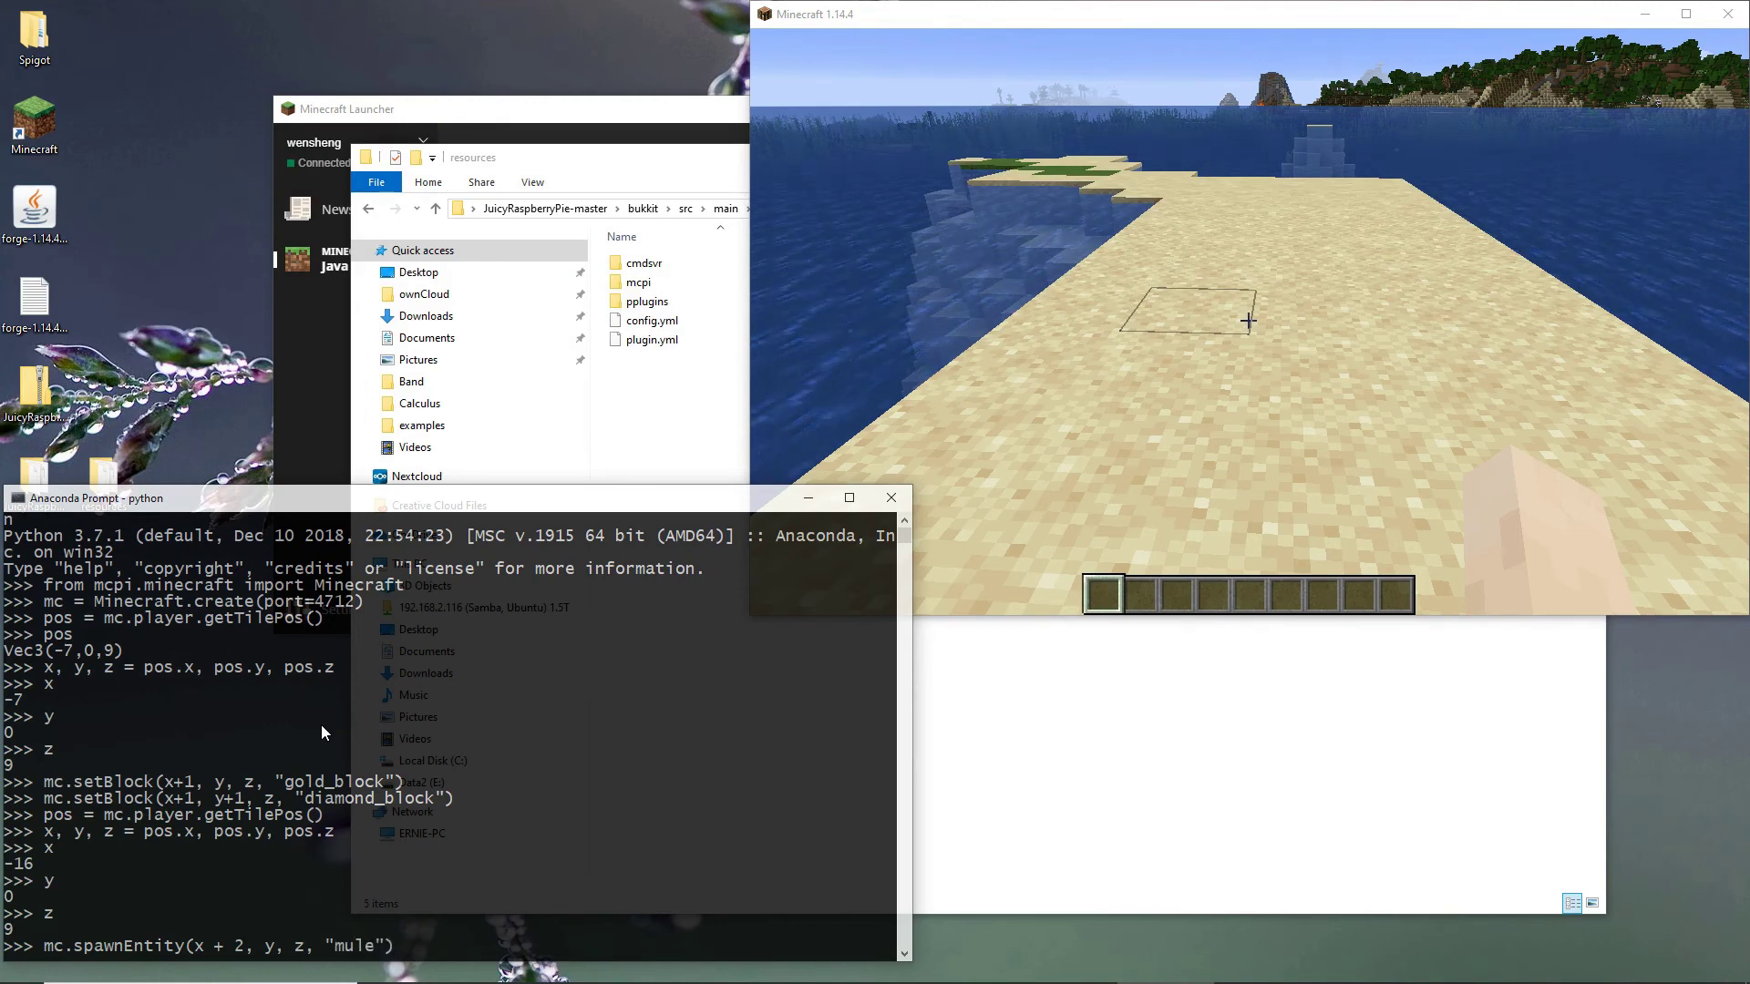
key(Return)
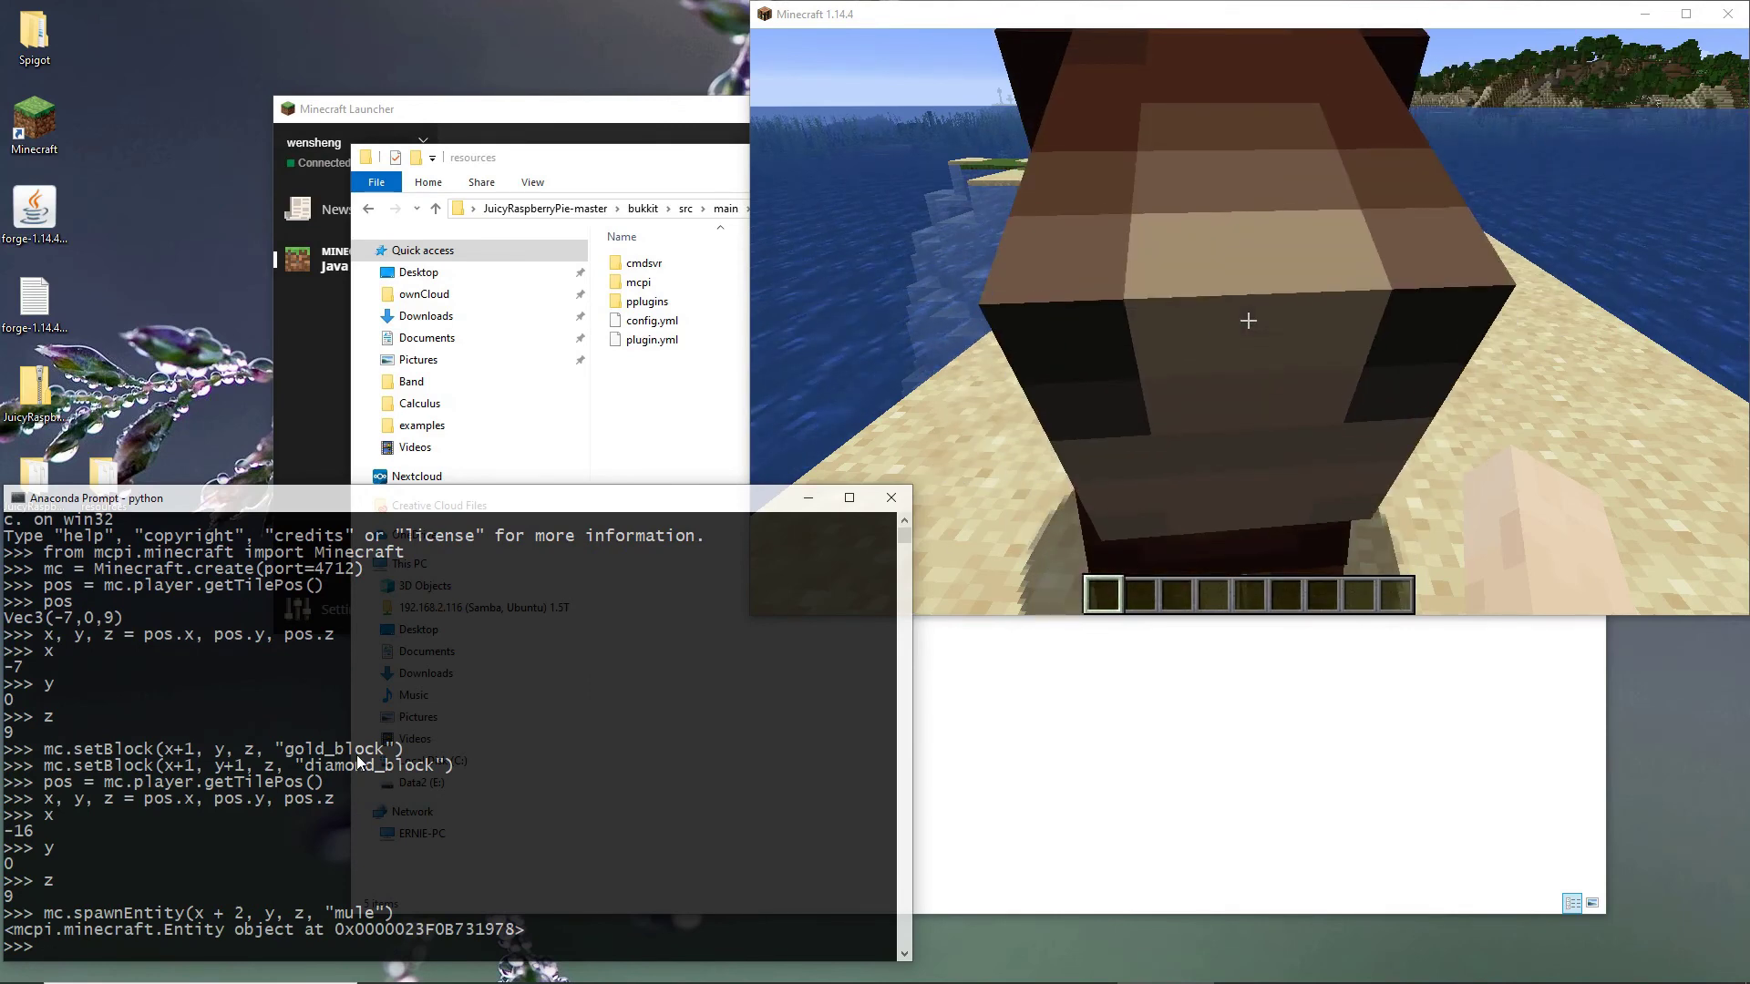
click(341, 752)
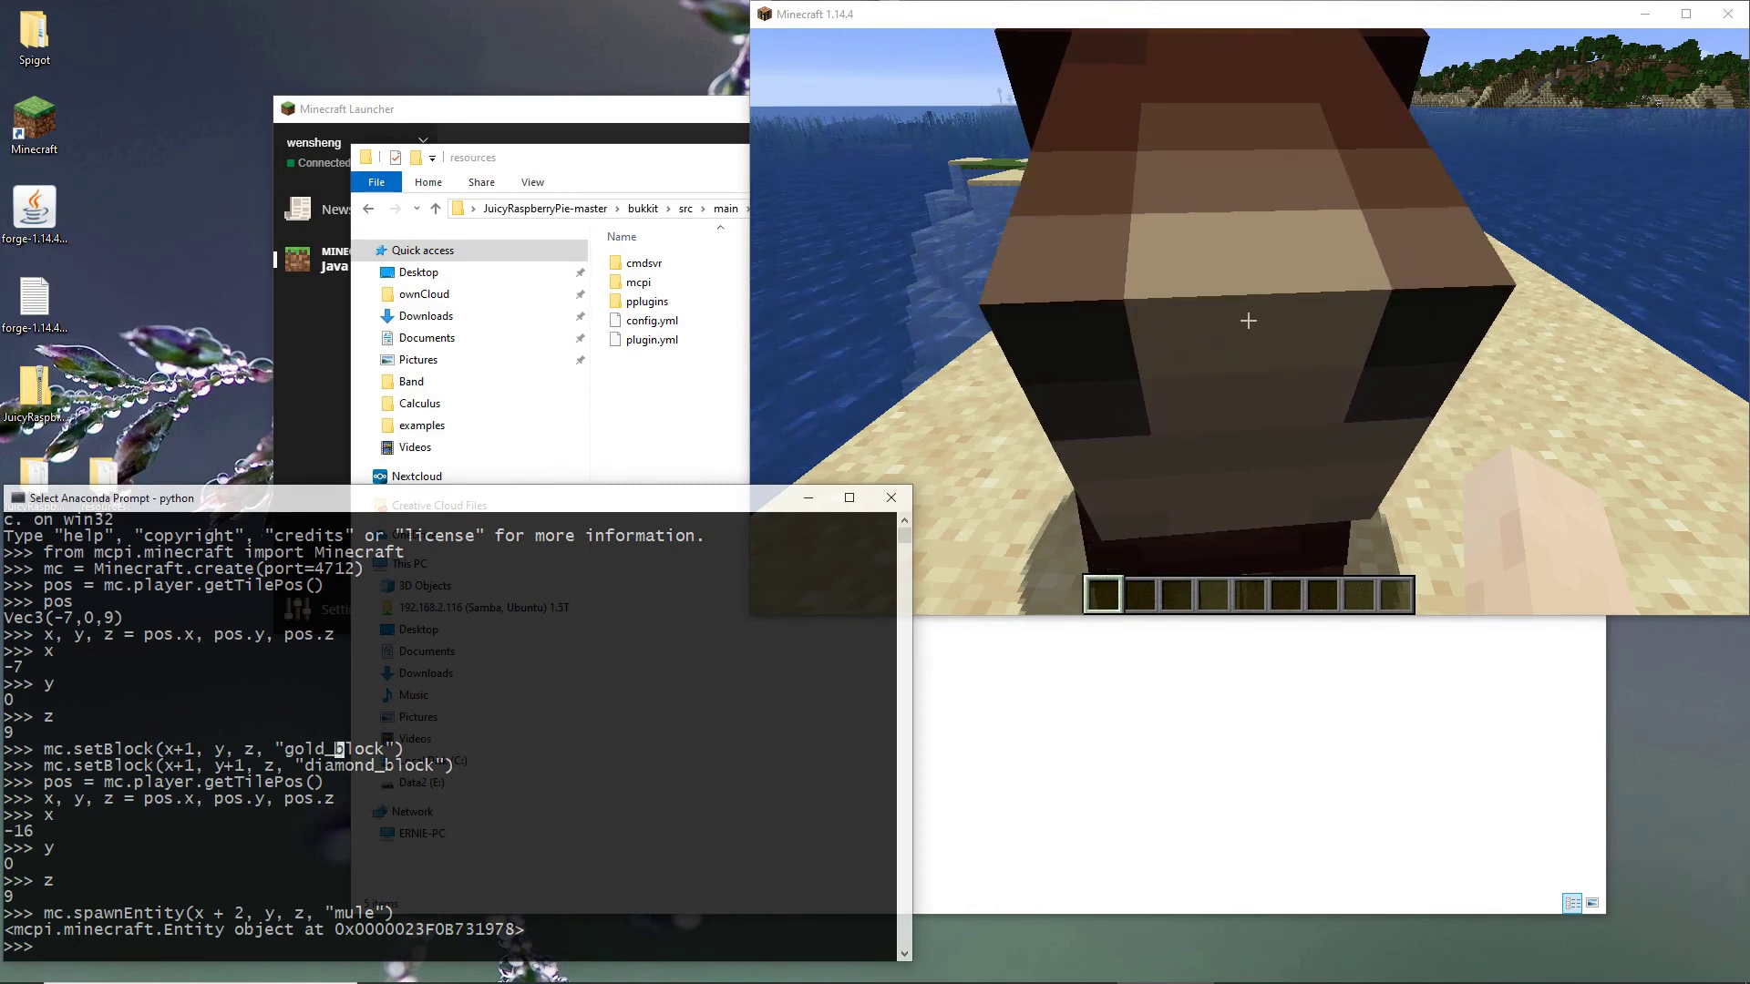
key(alt+Tab)
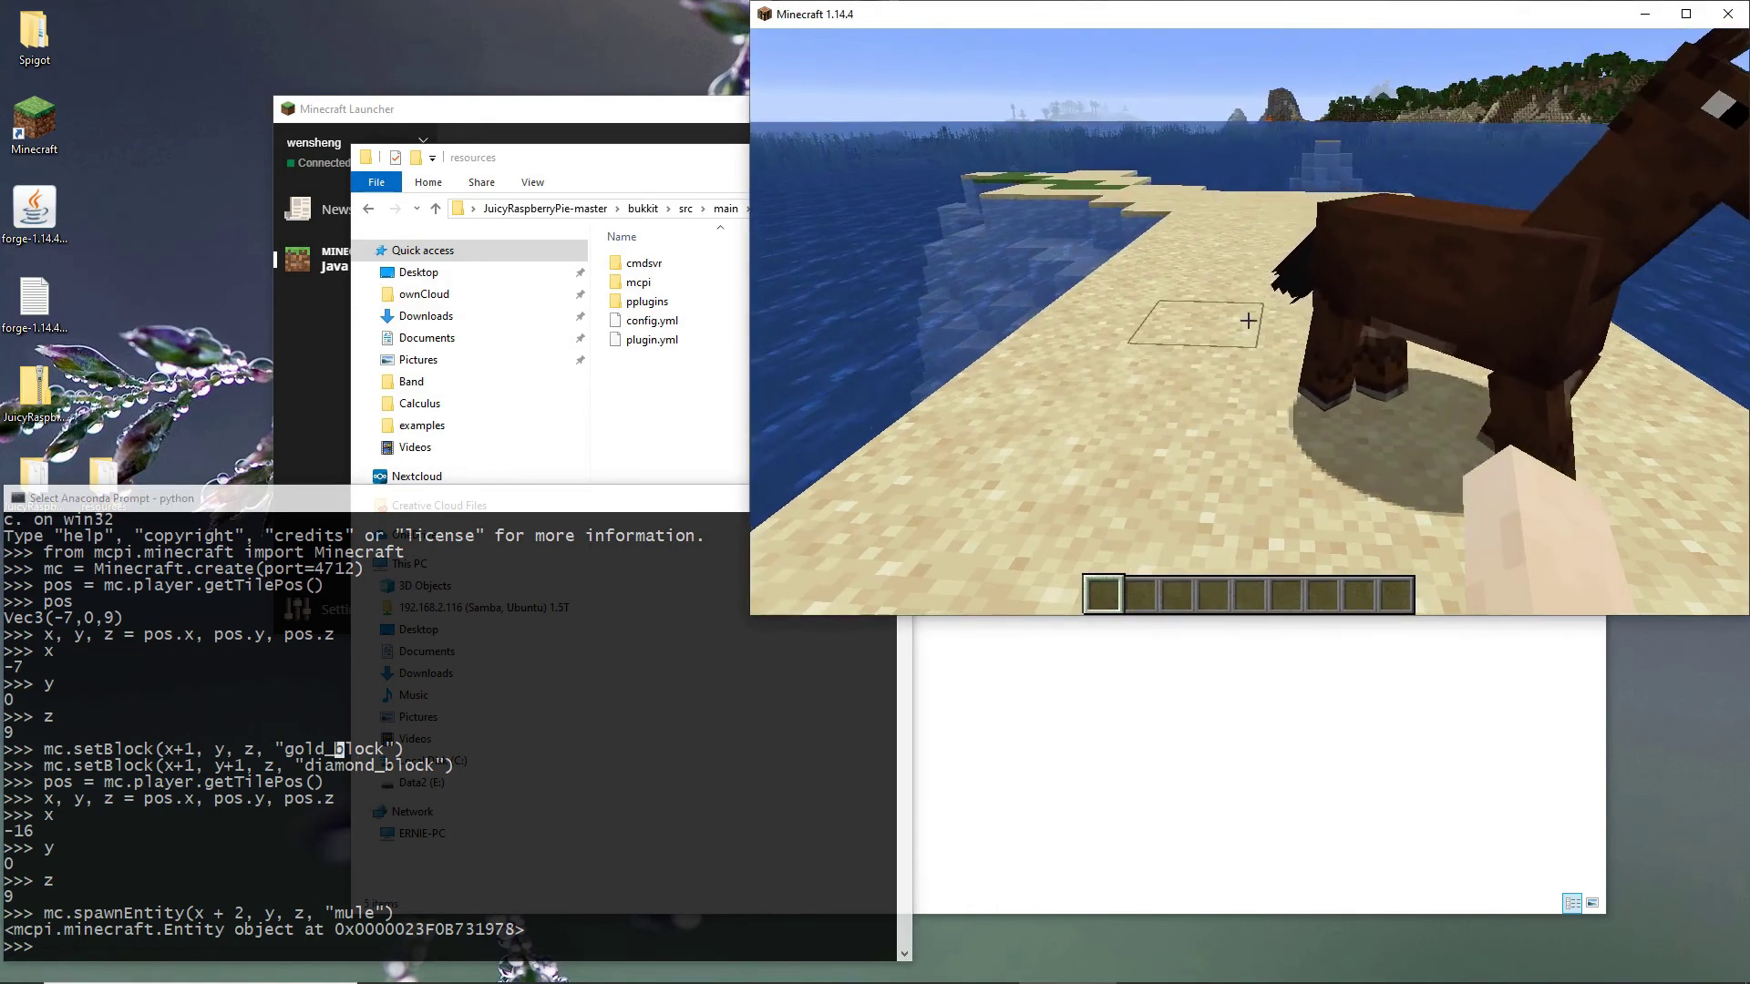
mouse_move(1247, 321)
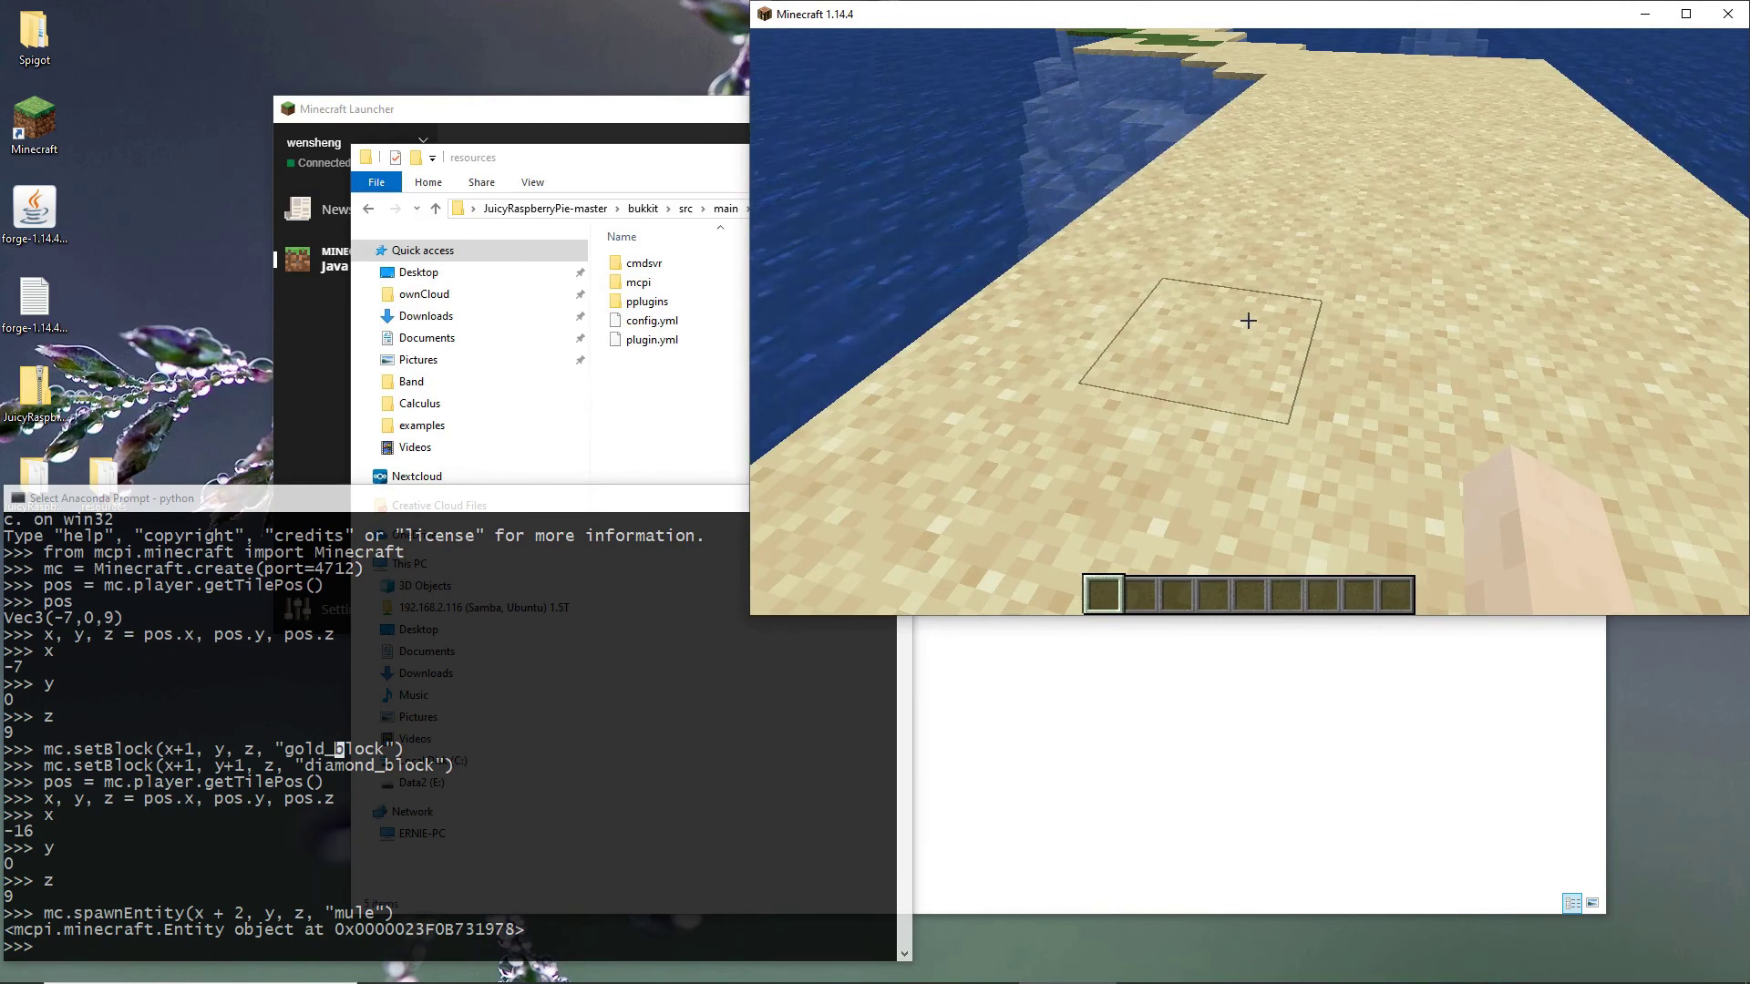
Back in Anaconda Prompt, reuse the command as mc.spawnEntity(x + 3, y, z, "donkey") to spawn a donkey, and view it in Minecraft.
key(alt+Tab)
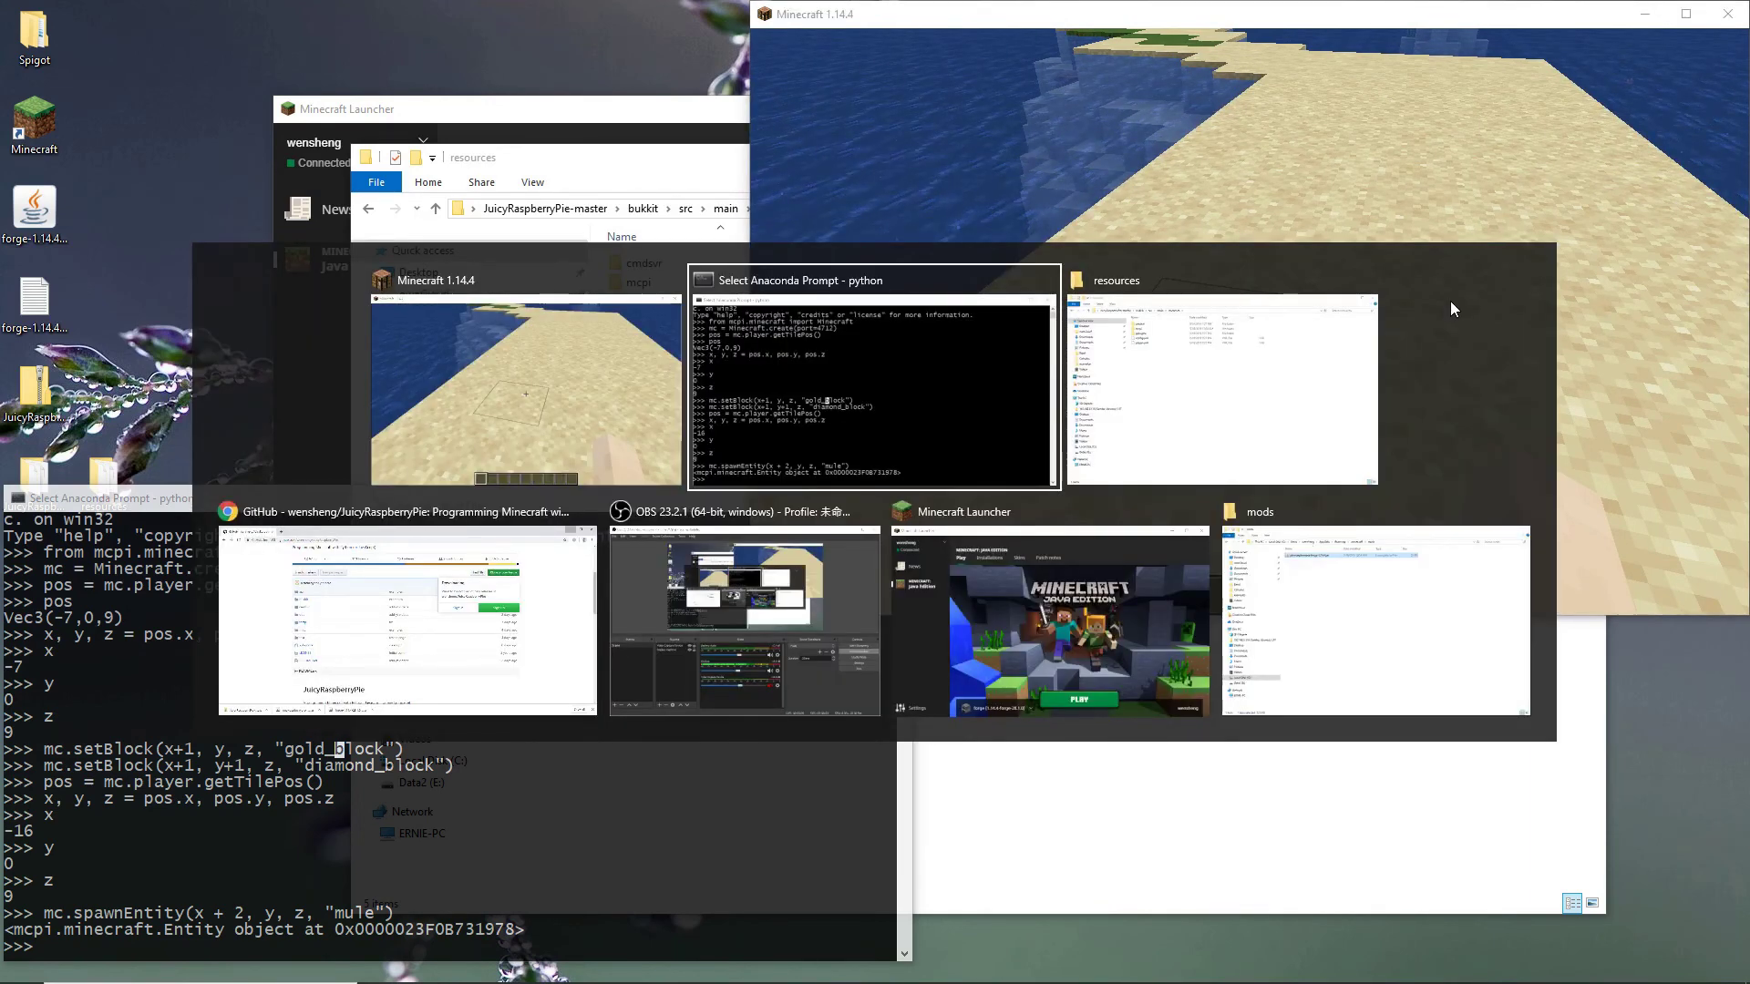
key(Up)
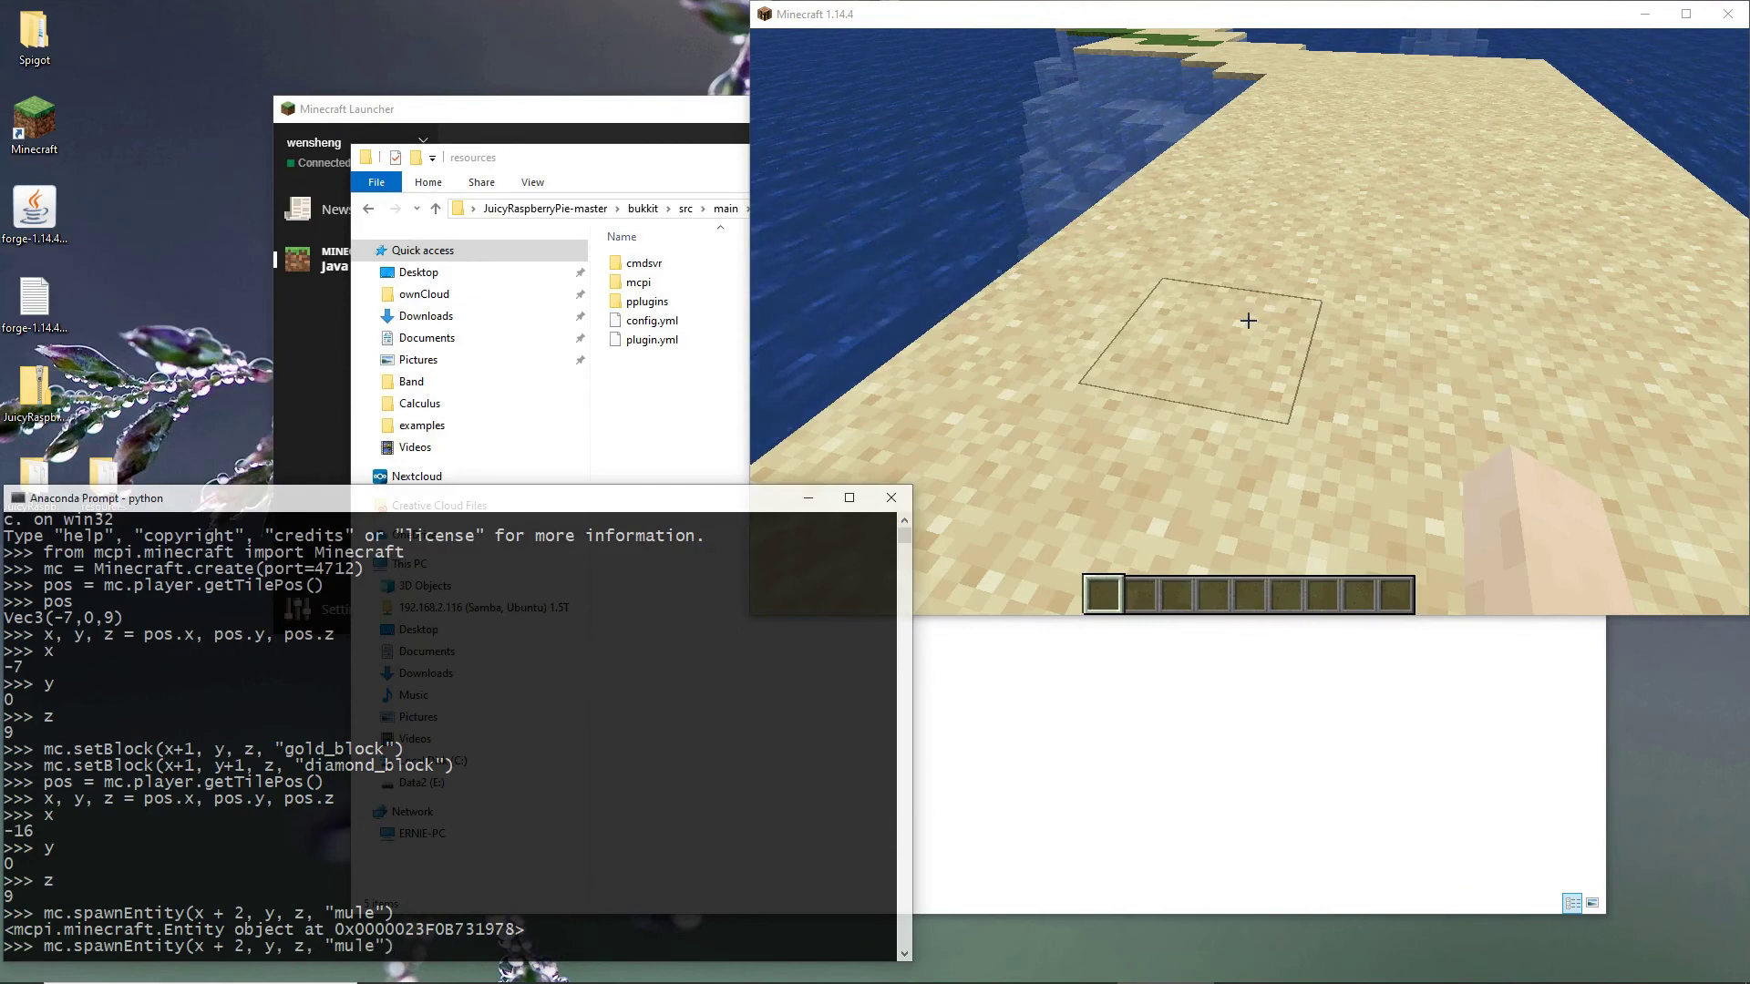
key(BackSpace)
text(3)
key(Right)
key(Right)
key(Right)
key(Right)
key(Right)
key(Right)
key(Right)
key(Right)
key(Right)
key(Right)
key(Right)
key(BackSpace)
key(BackSpace)
key(BackSpace)
key(BackSpace)
text(donkey)
key(Return)
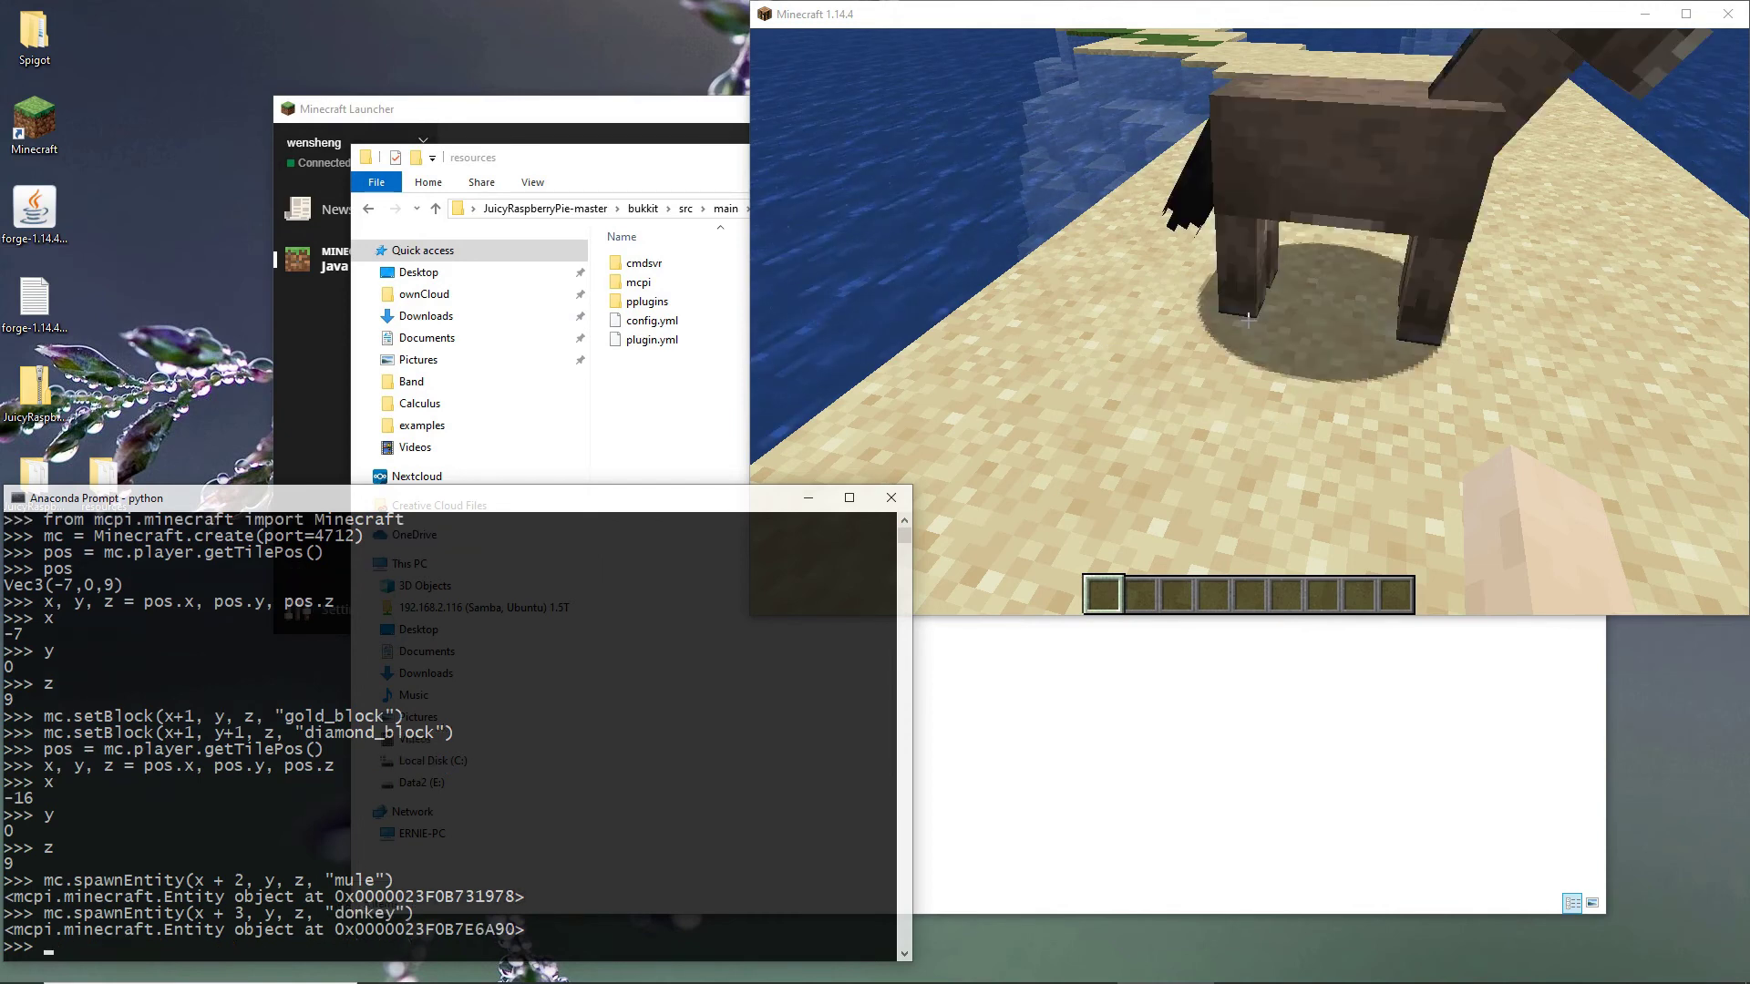
key(alt+Tab)
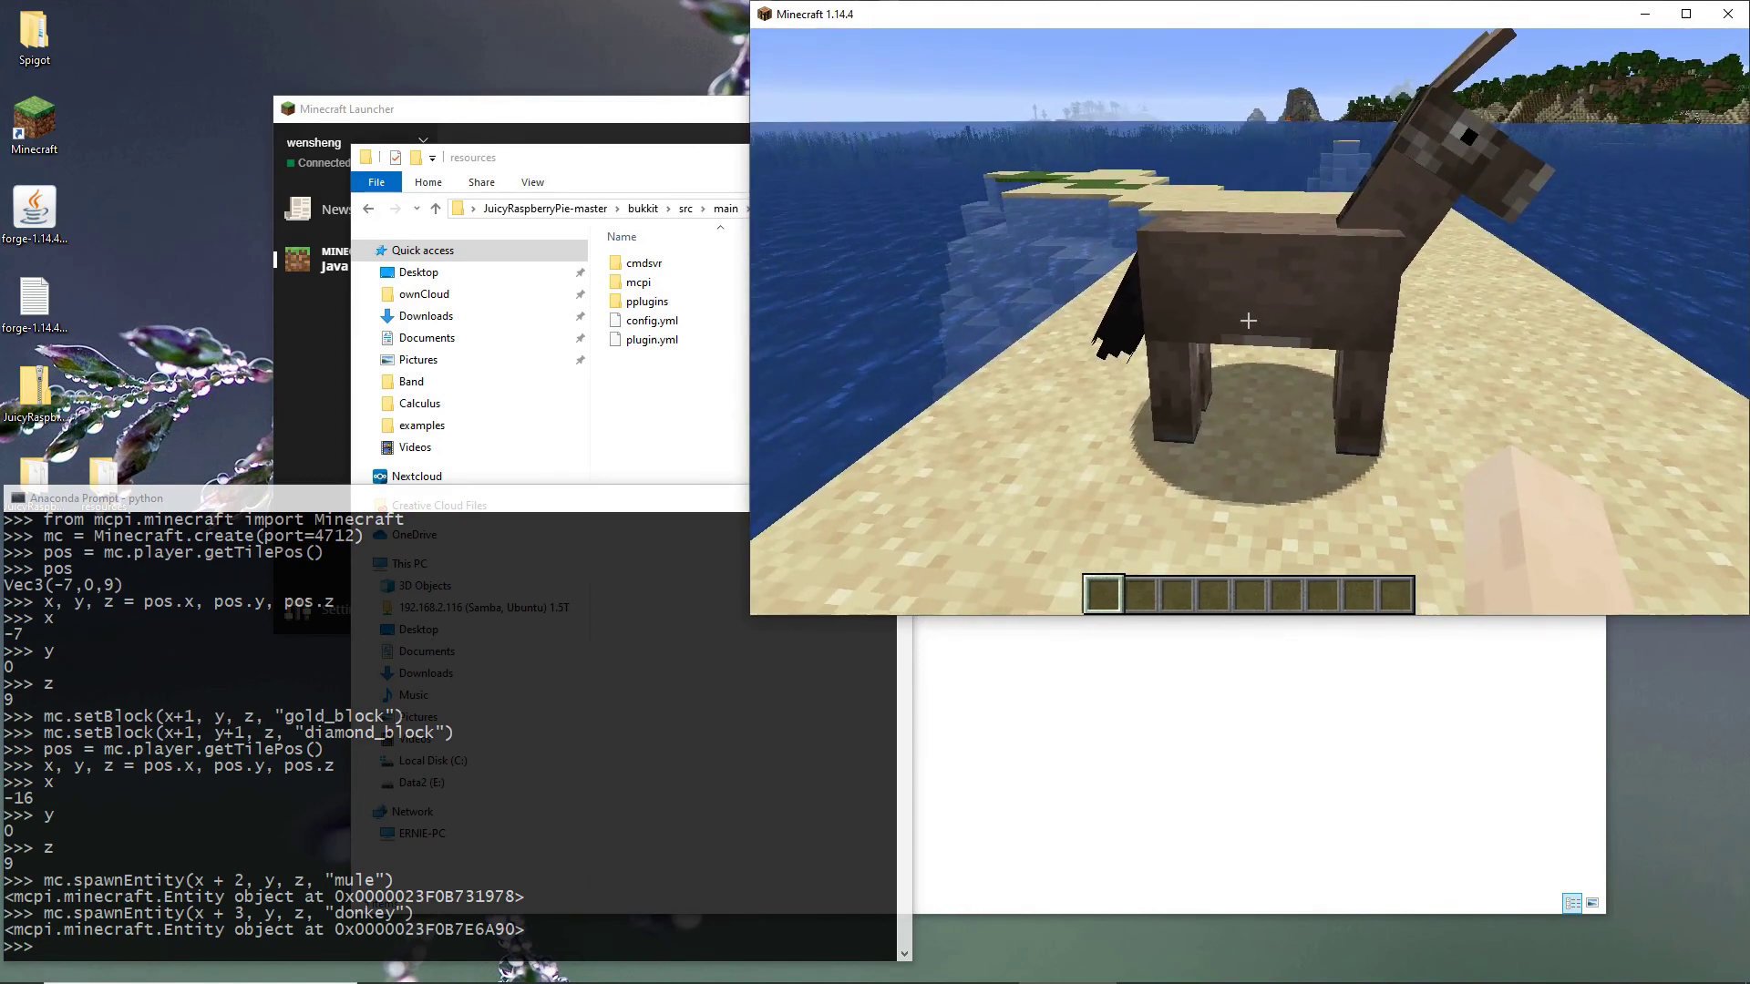
click(1248, 320)
Switch to Anaconda Prompt and spawn smoke particles with mc.spawnParticle(x + 2, y+ 1, z, "smoke", 1000, 0.01).
key(alt+Tab)
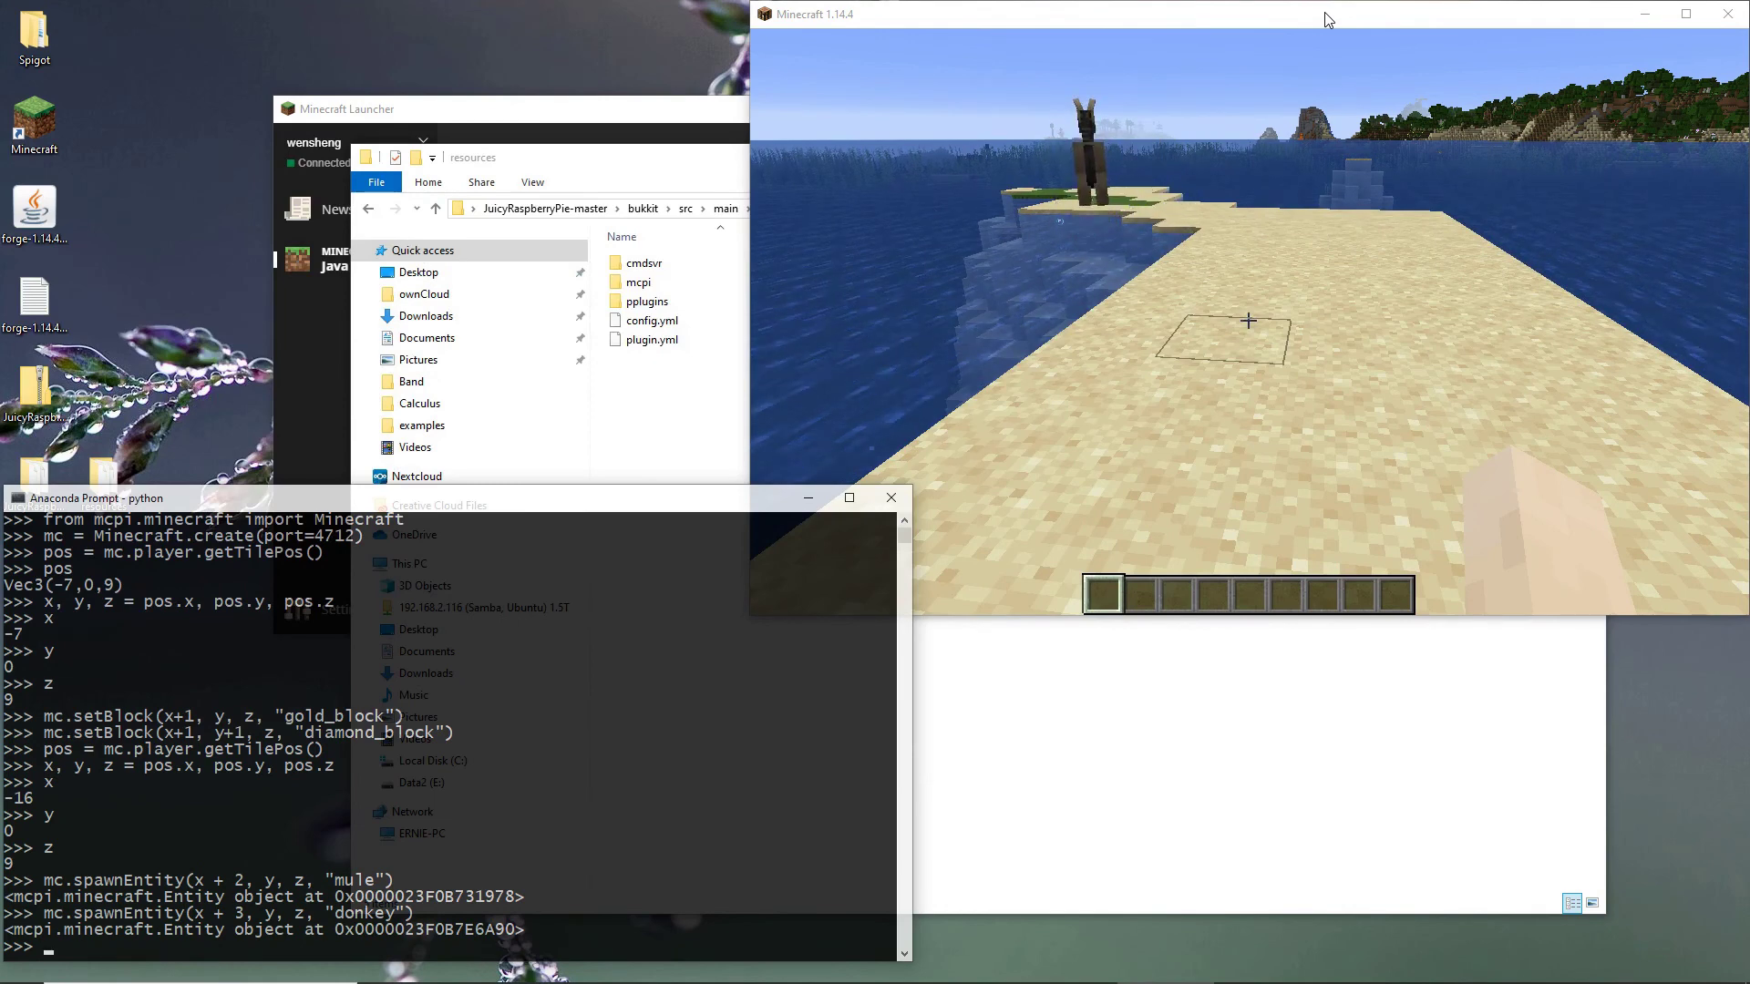
text(mc.)
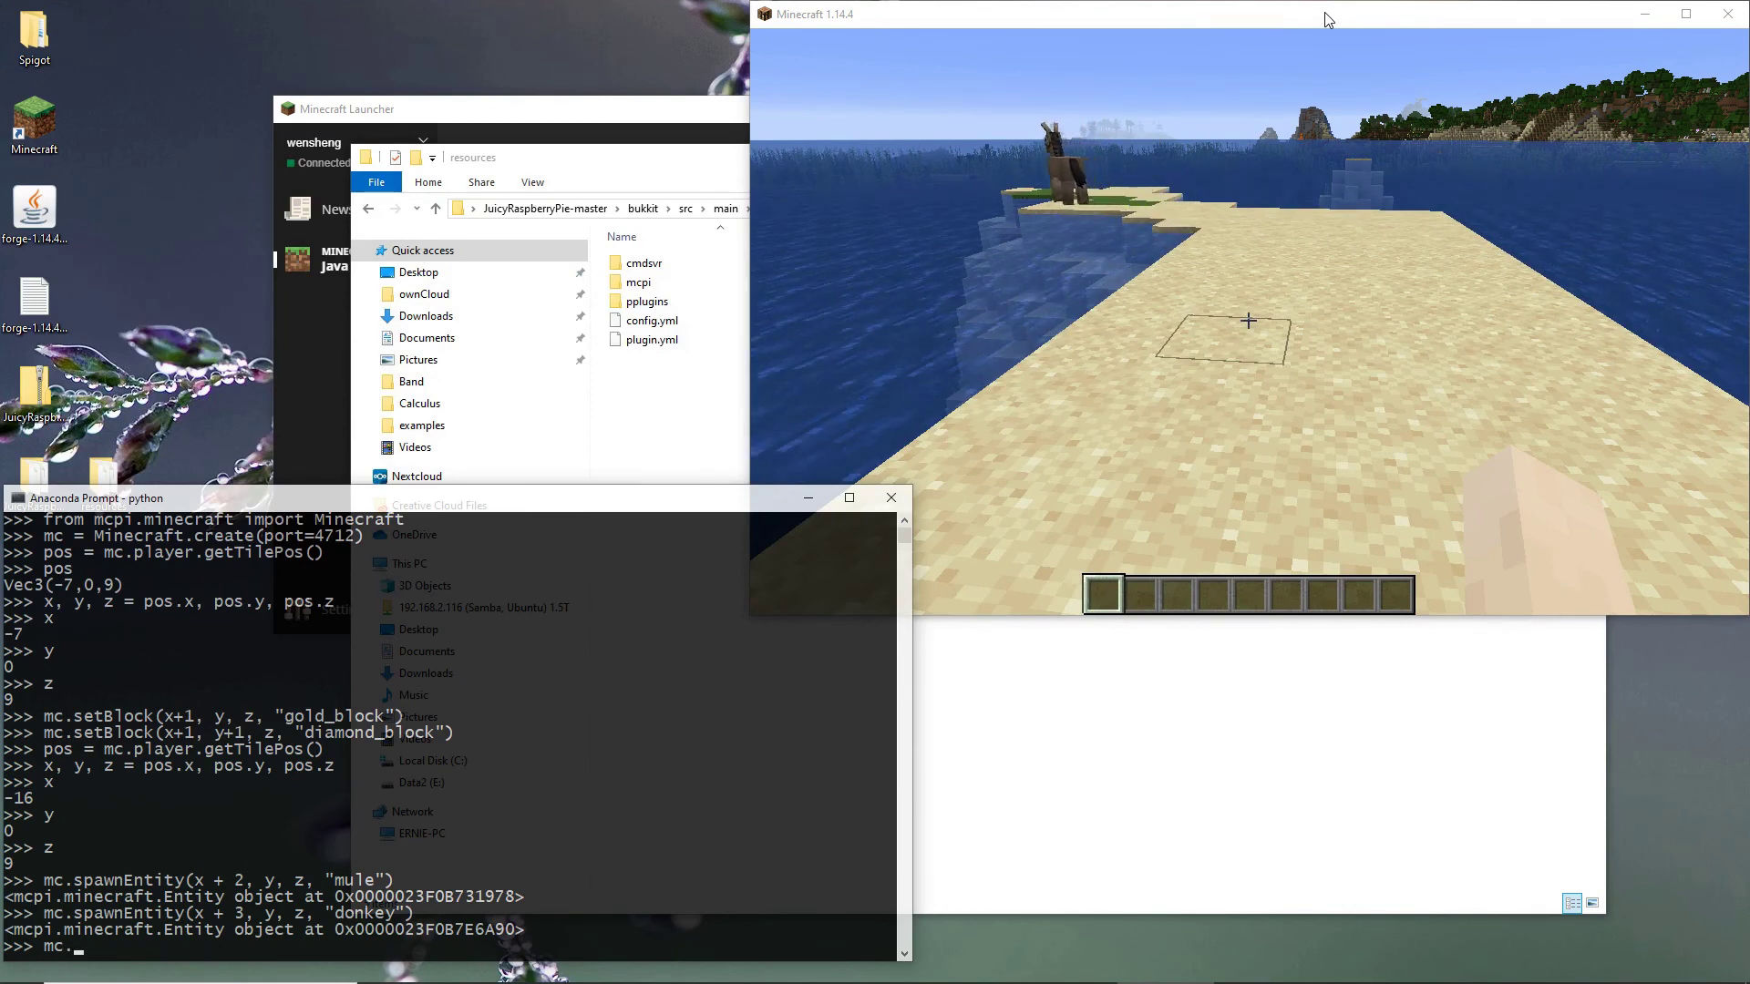
text(spawnParticle()
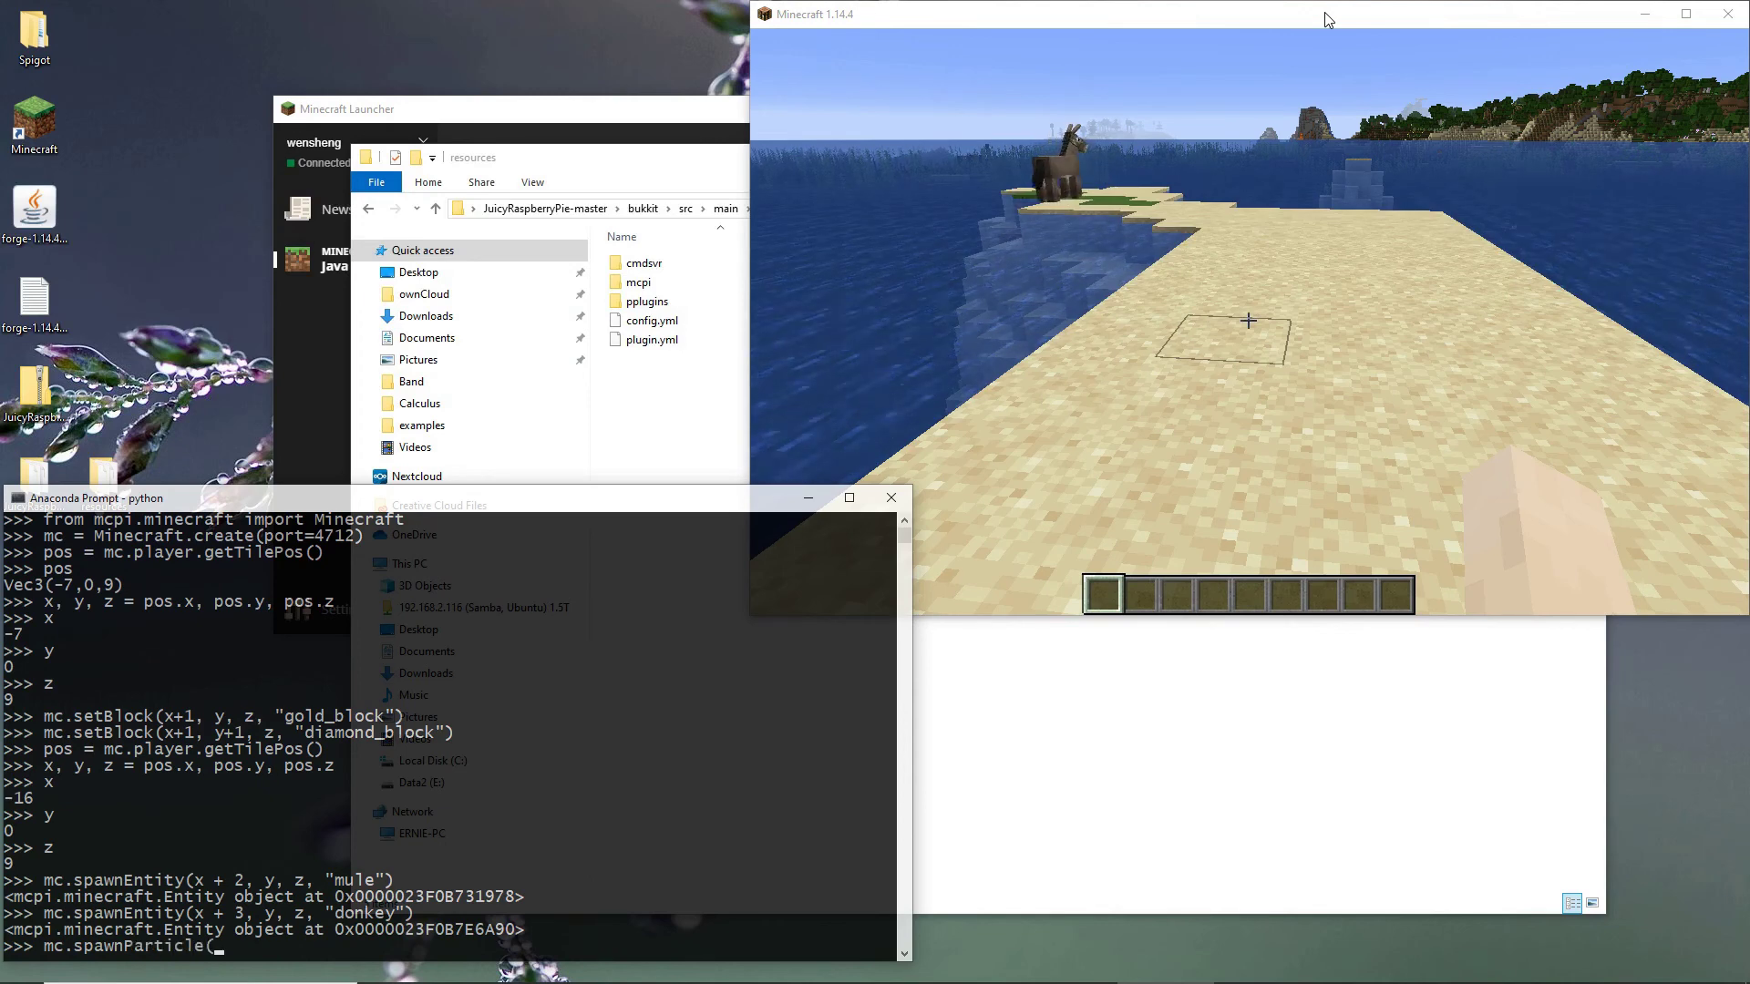
text(x + 2)
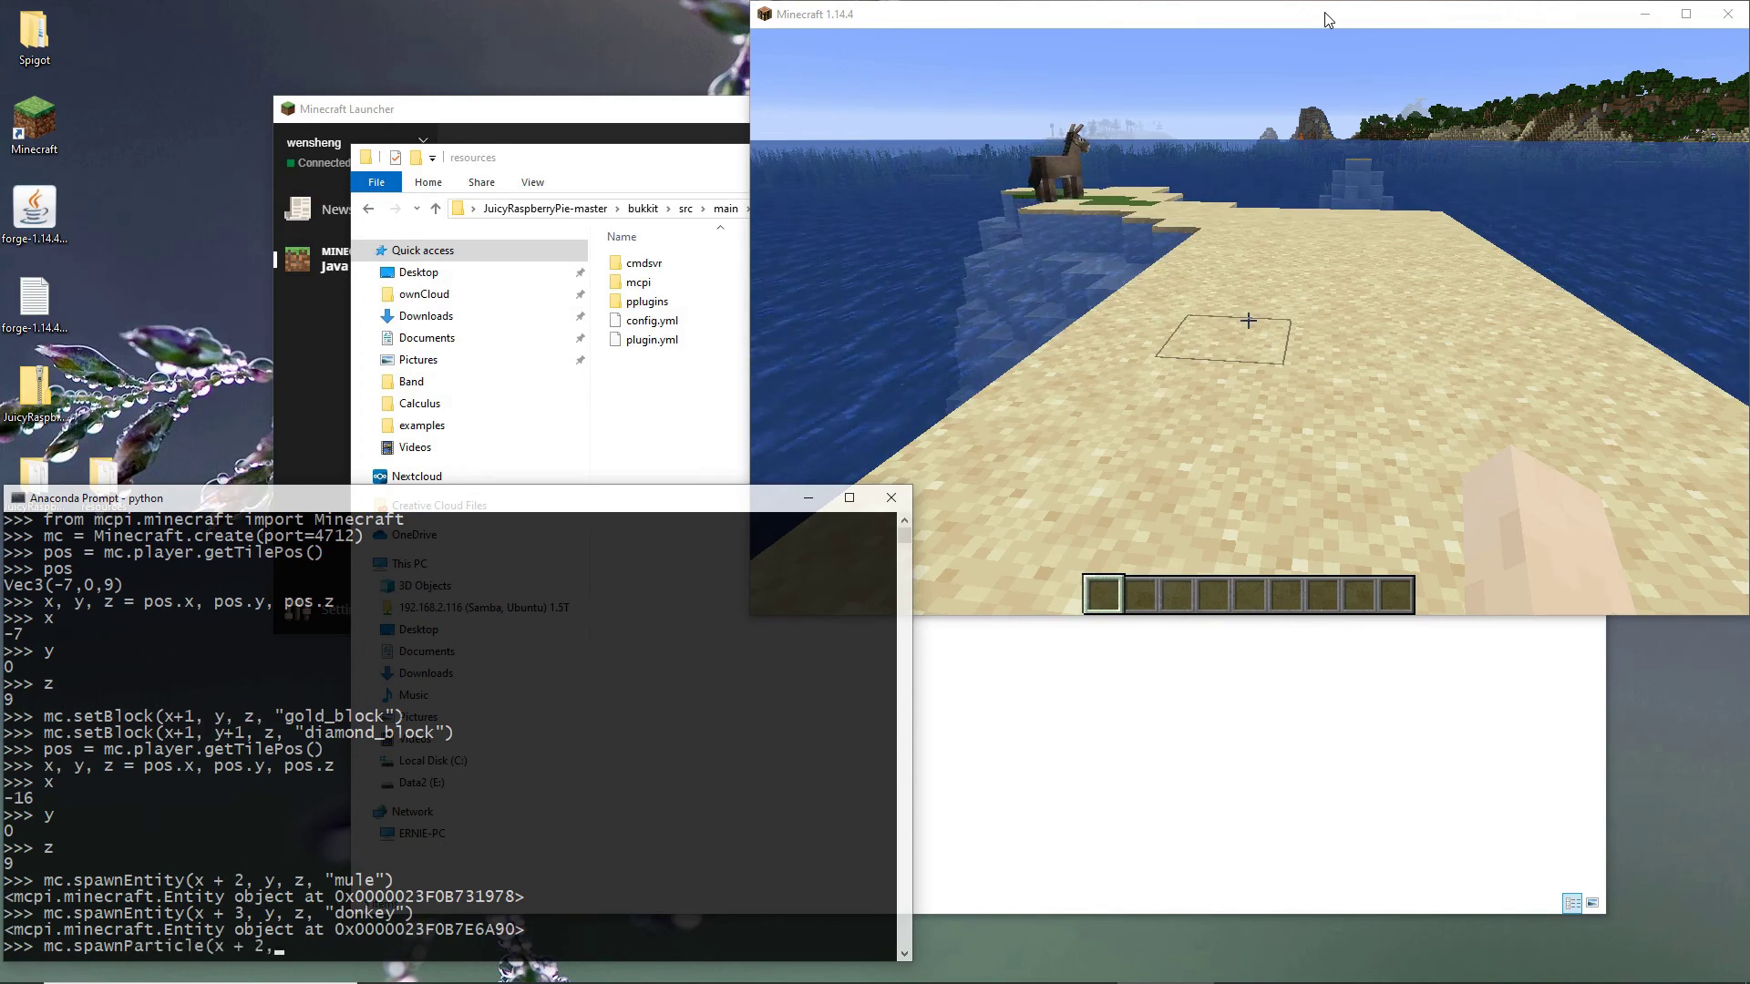
text(, y+ 1, z, "smao)
key(BackSpace)
key(BackSpace)
text(oke")
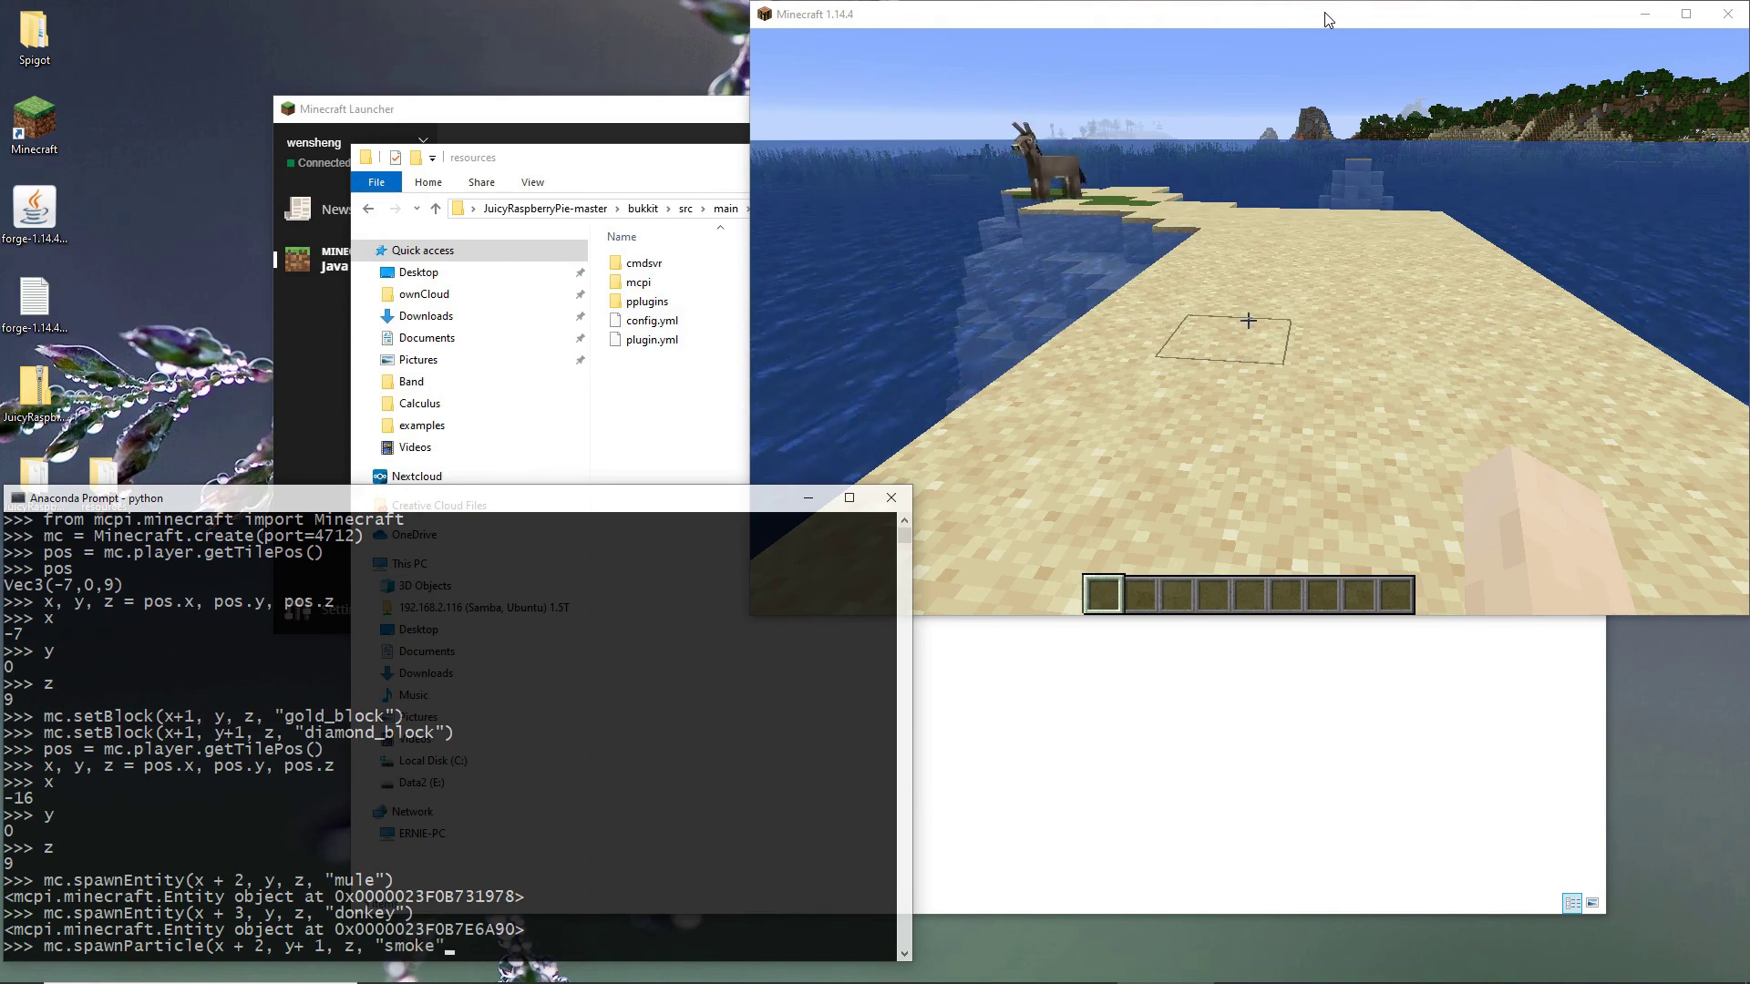
text(, )
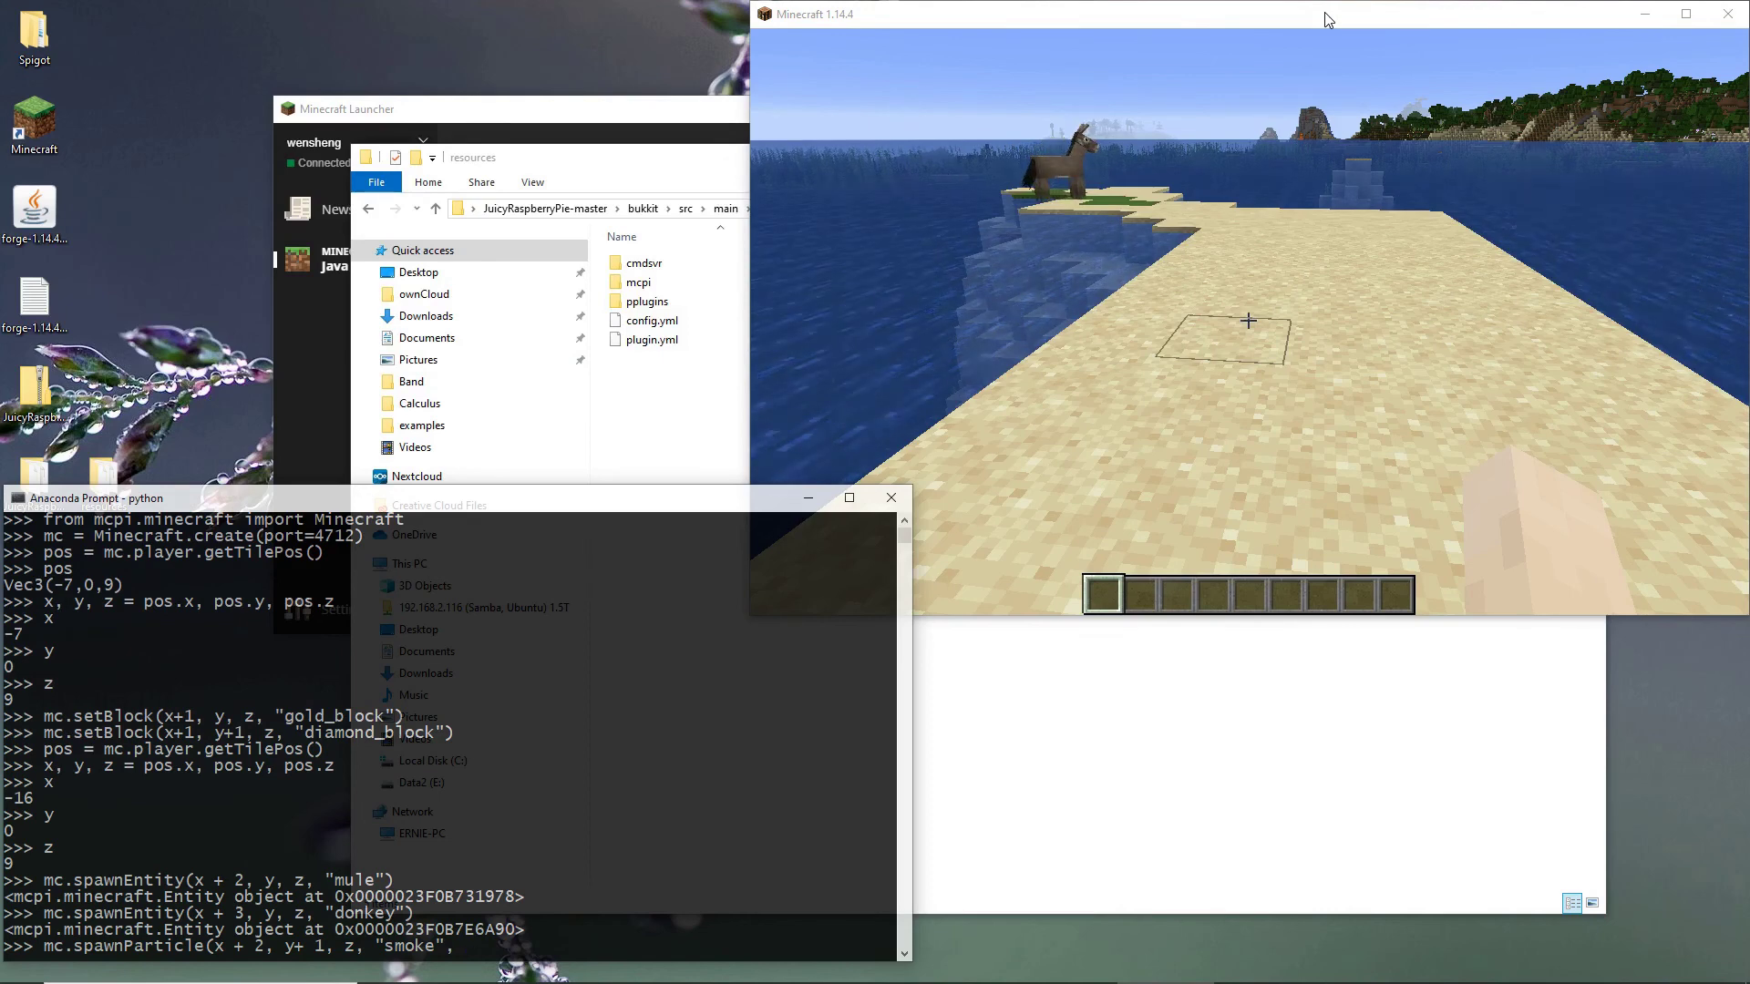
text(1000, 0.01)
key(Return)
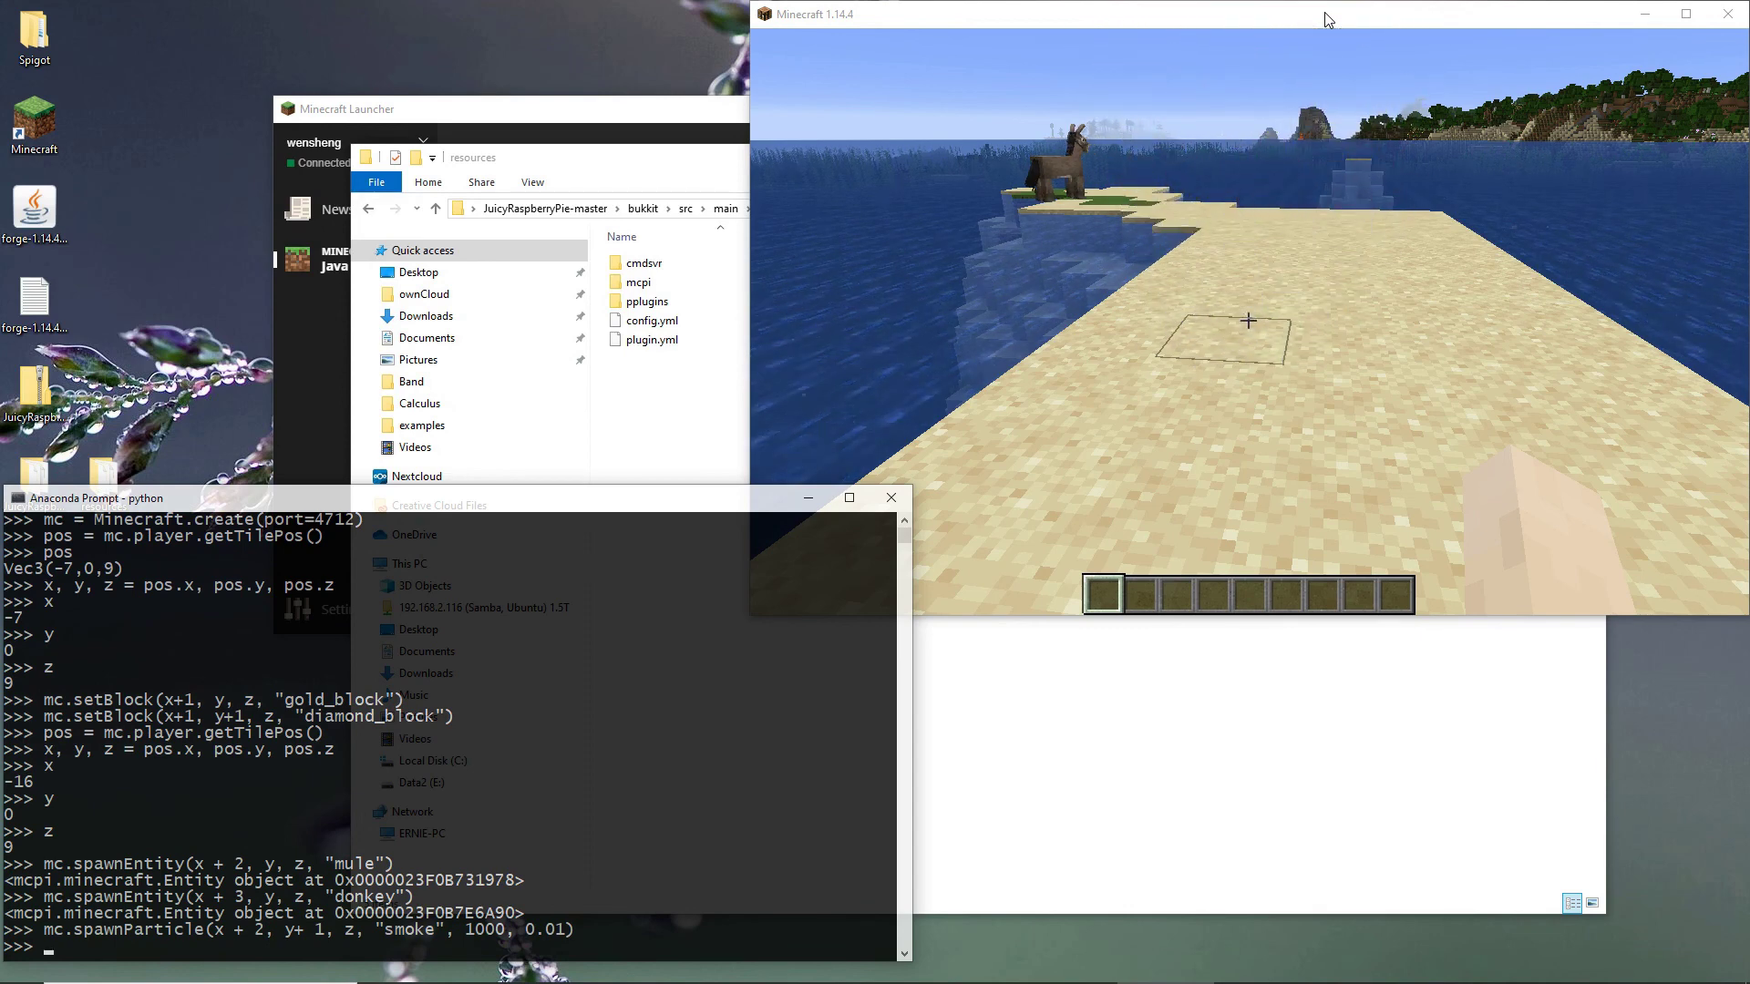
Rerun the smoke particle command with the count set to 10000 and the speed set to 0.001.
key(Up)
key(Left)
key(Left)
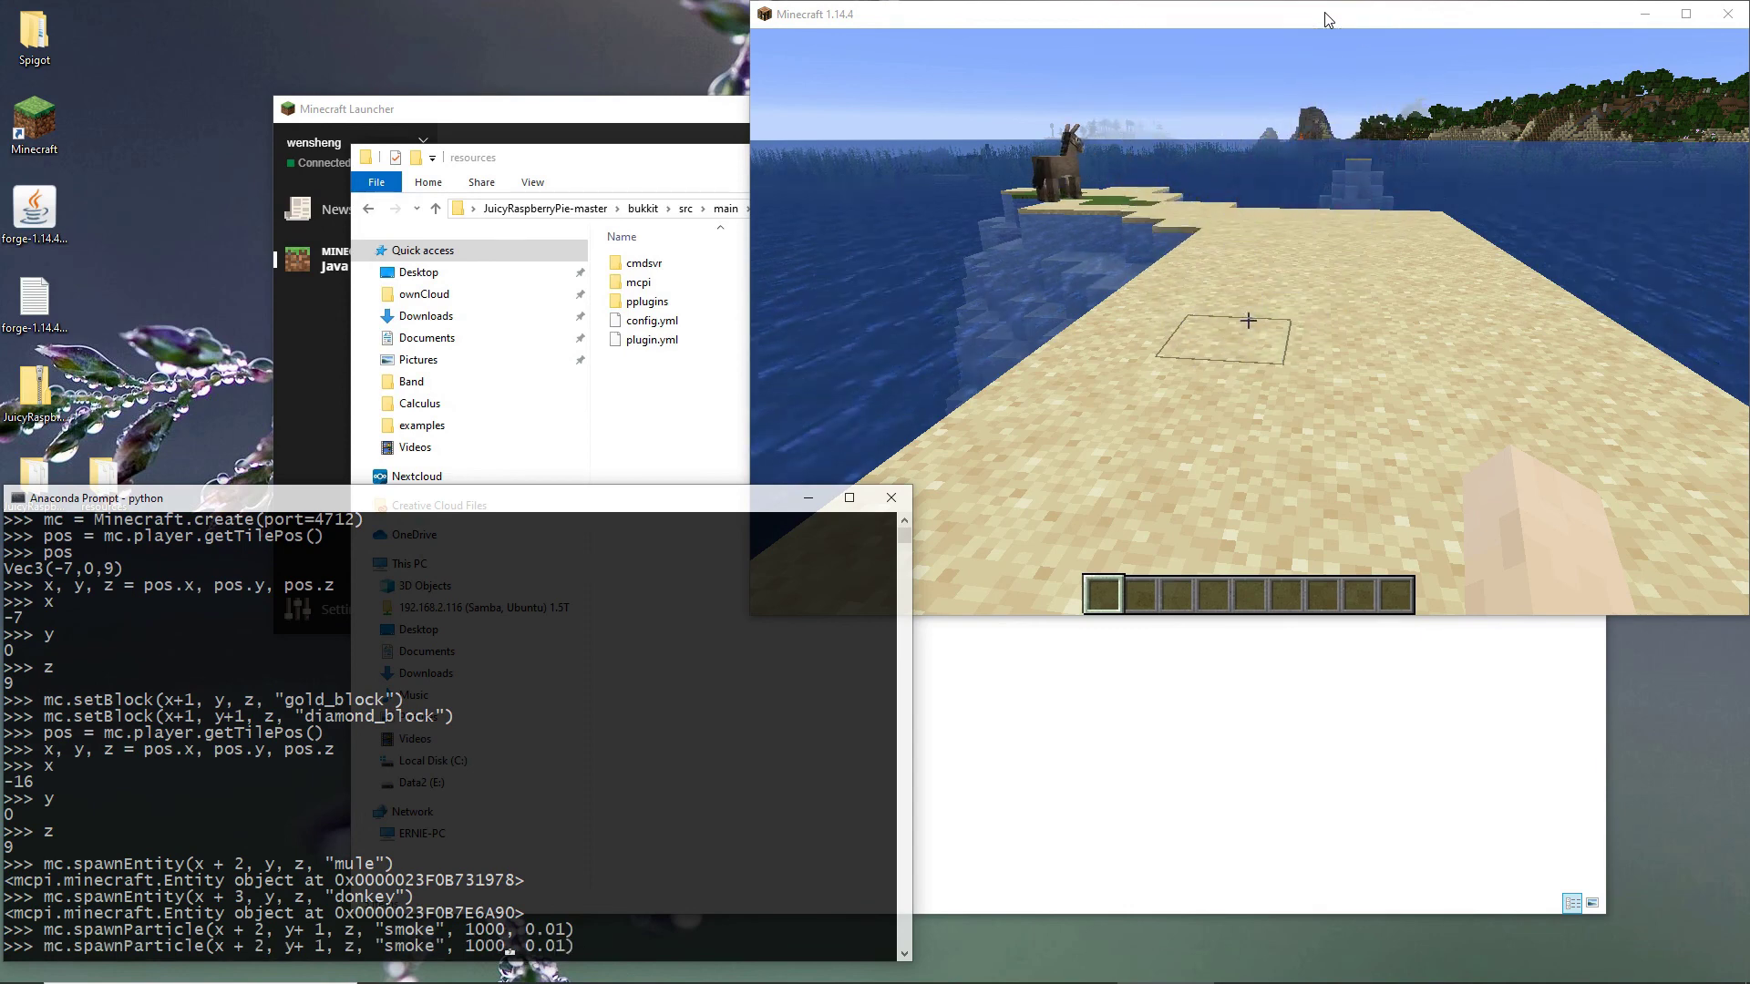
text(0)
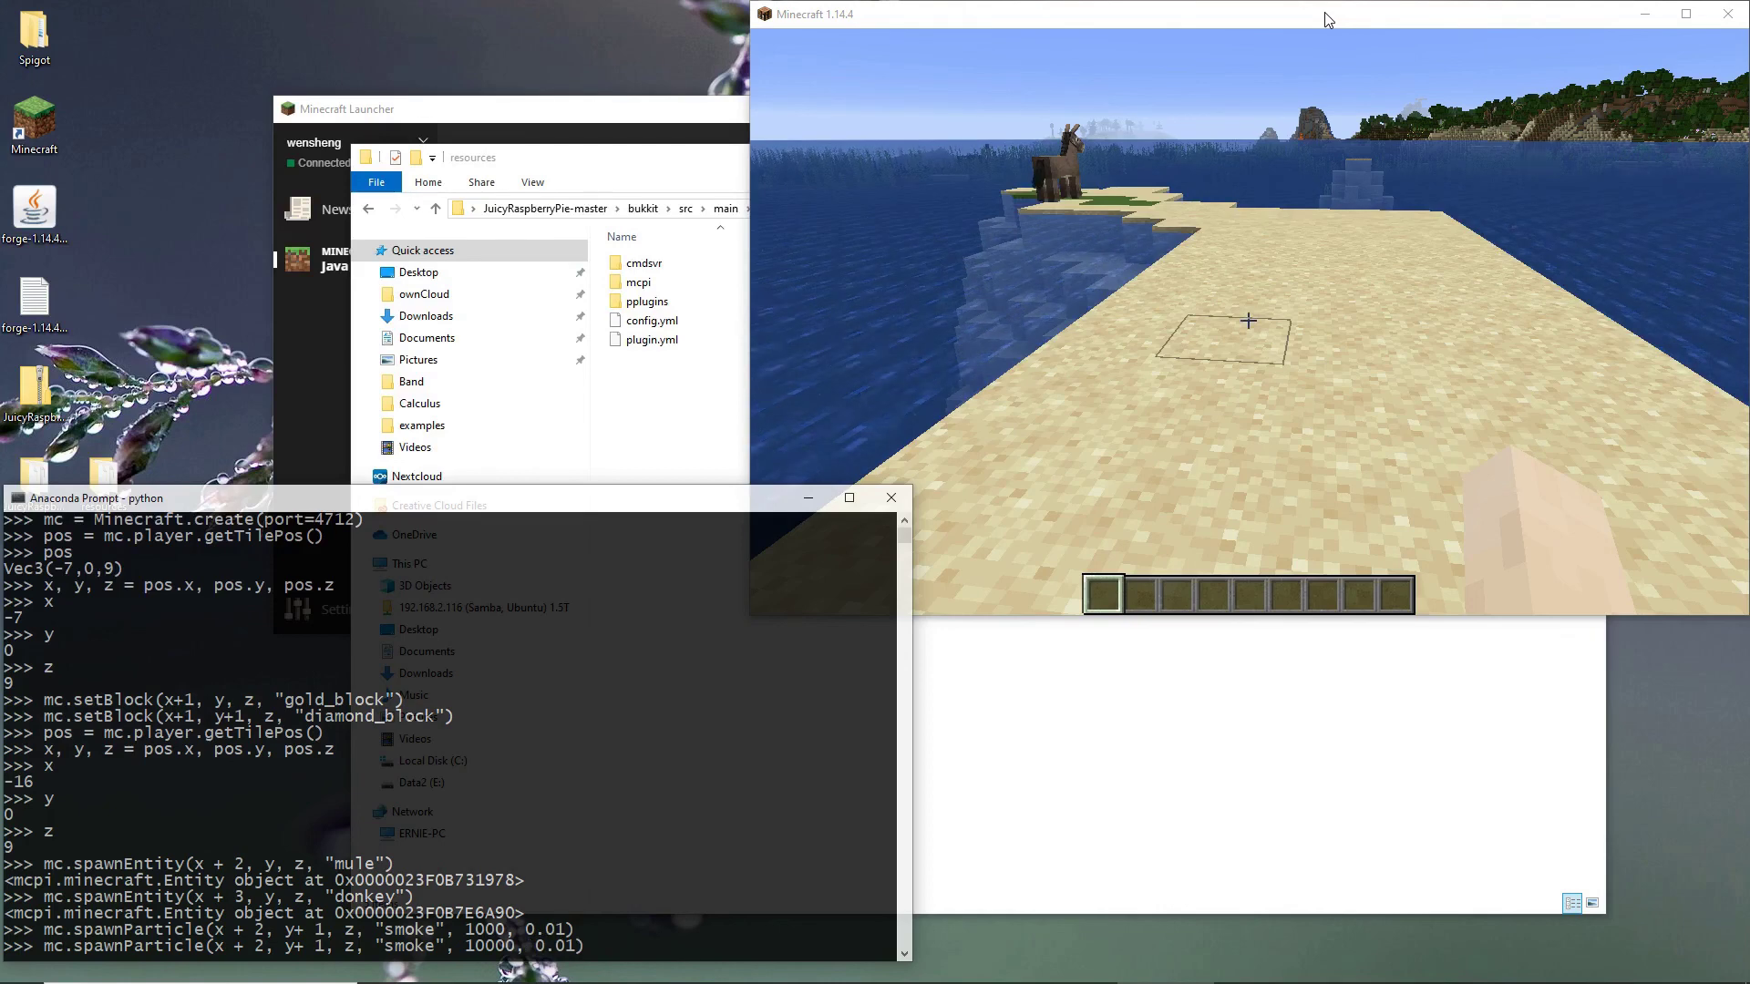
key(Right)
key(Right)
key(Right)
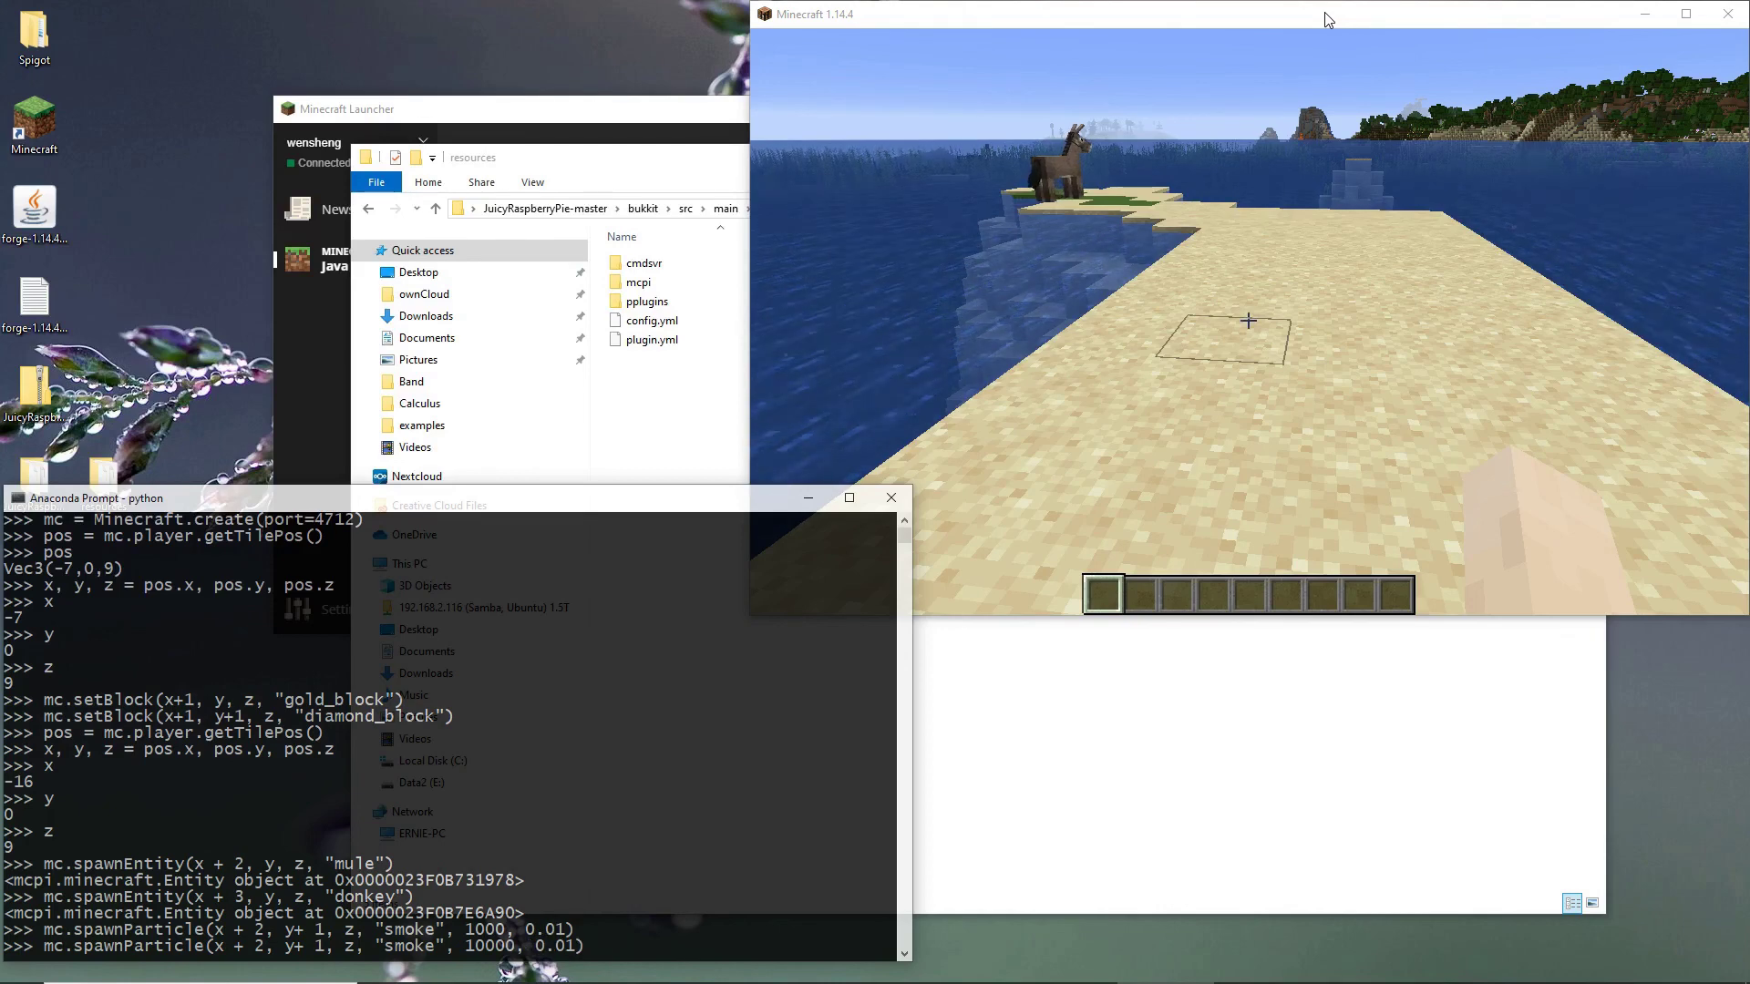
text(0)
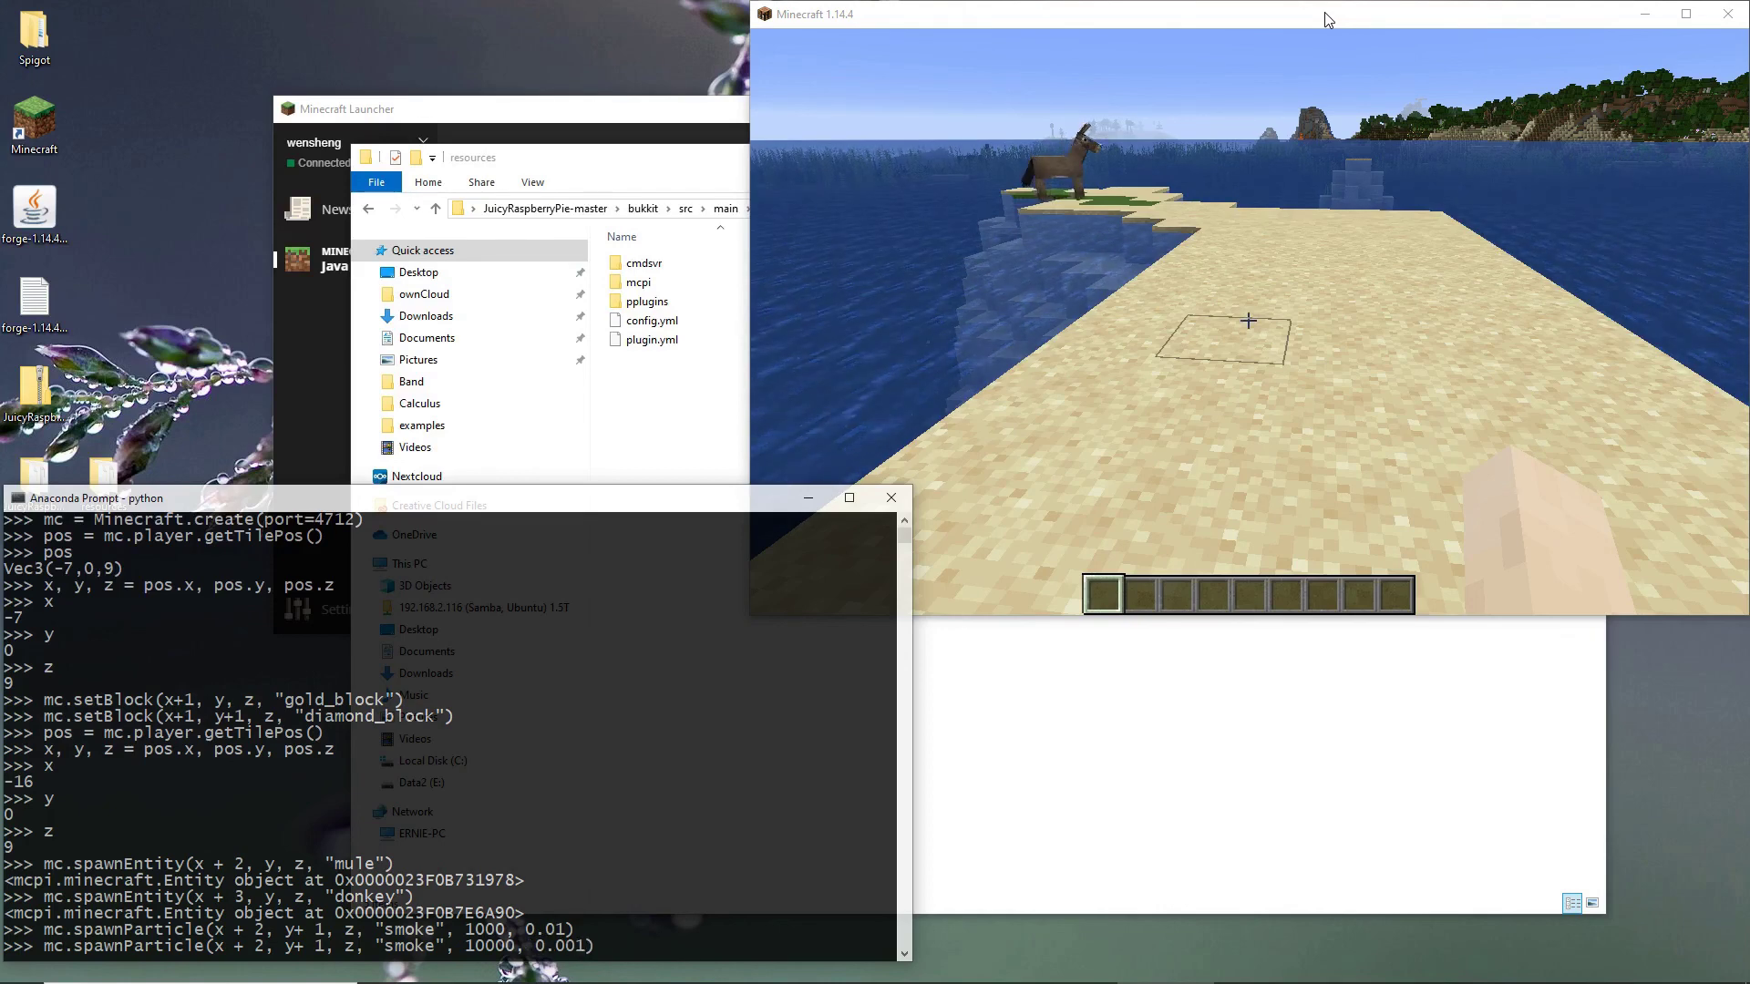
key(Return)
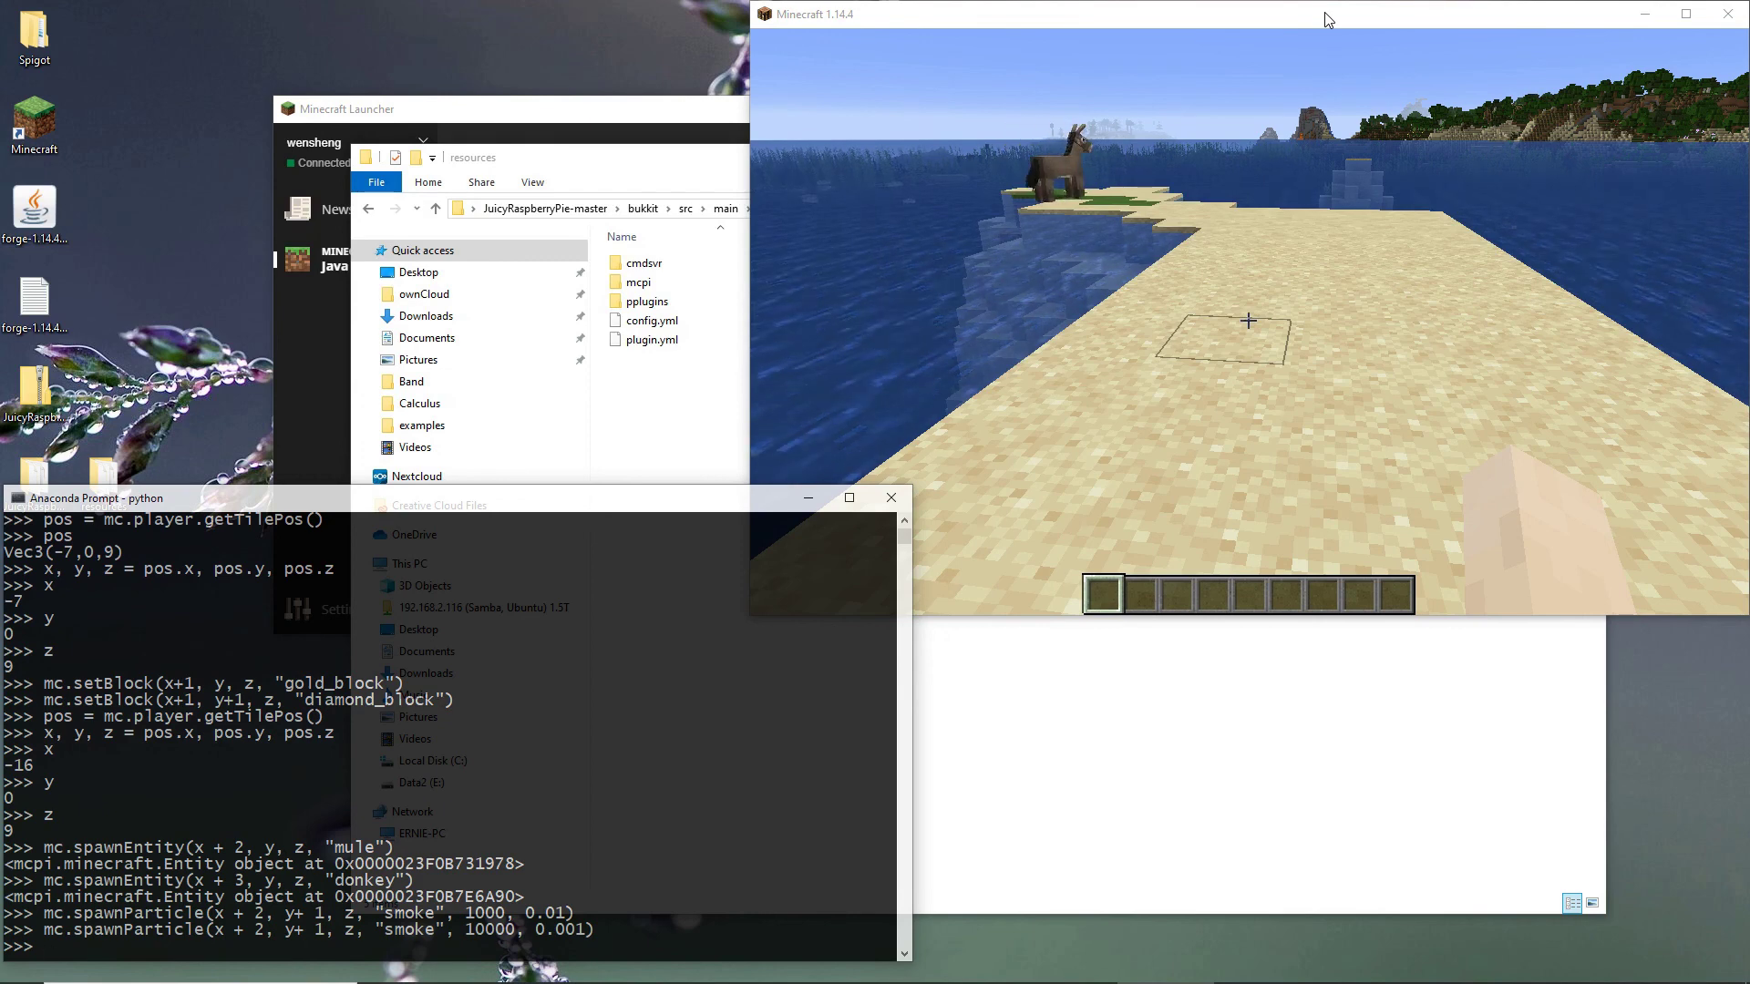
Reuse the particle command as mc.spawnParticle(x + 2, y+ 1, z, "heart") to spawn a heart particle.
key(Up)
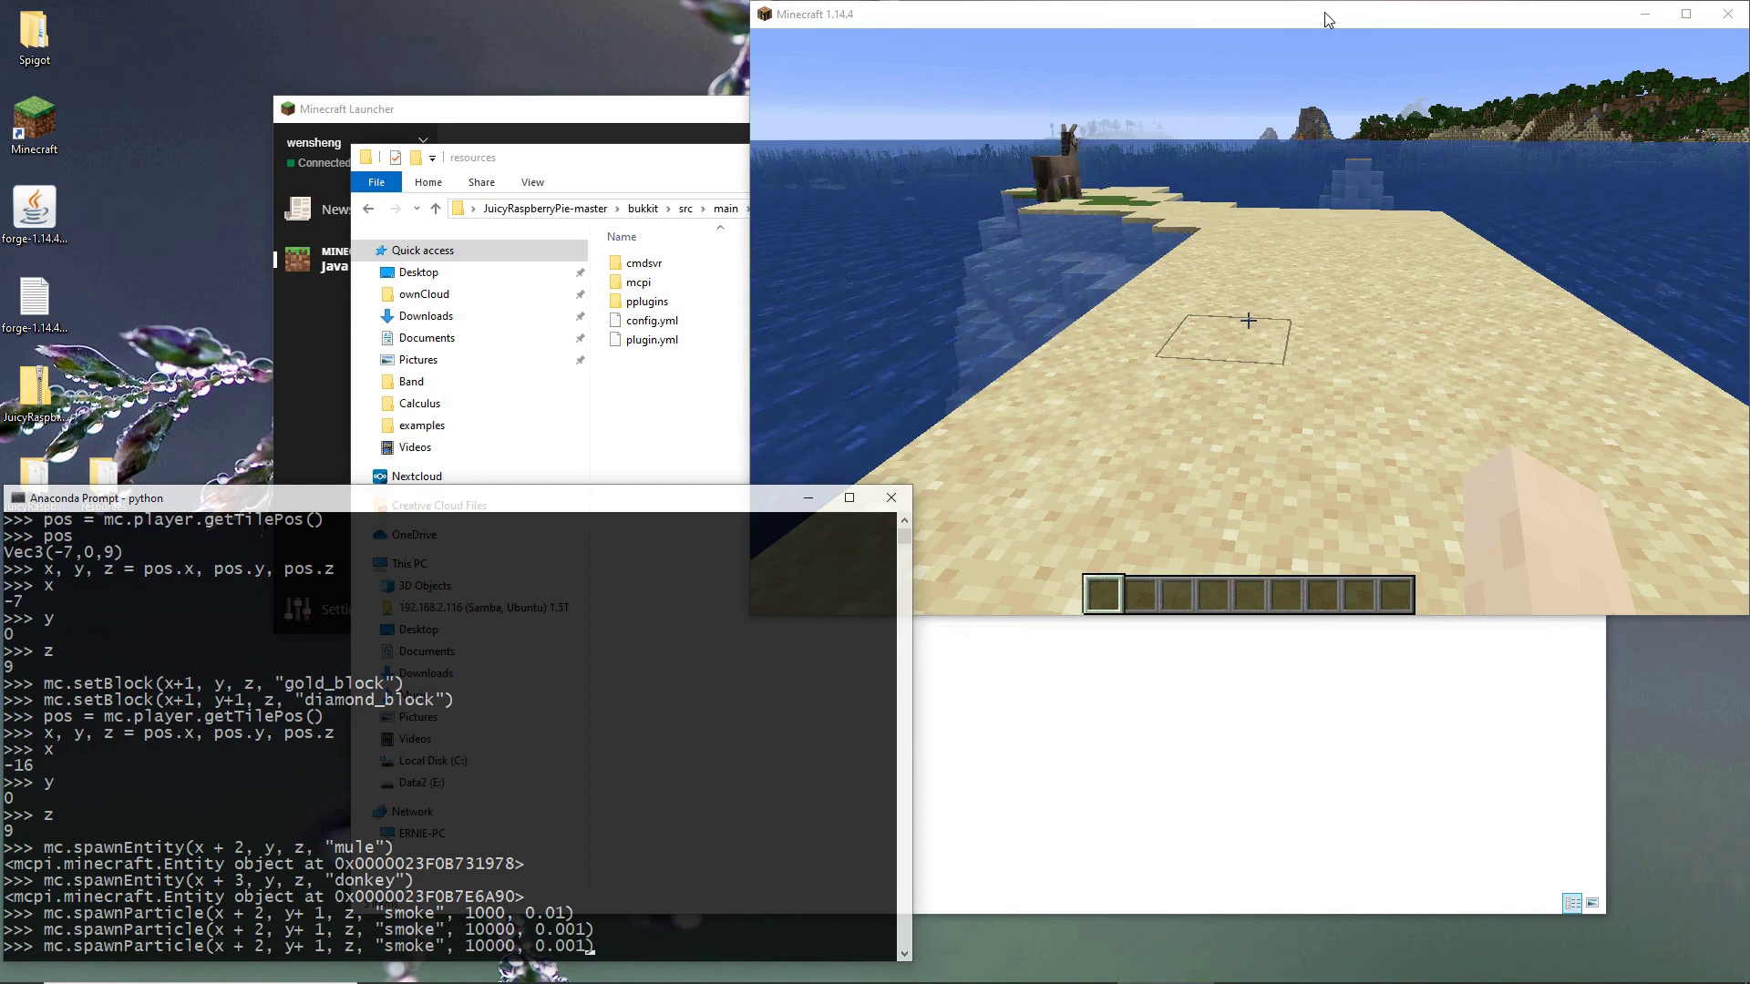
key(Left)
key(BackSpace)
key(BackSpace)
key(BackSpace)
key(BackSpace)
key(BackSpace)
key(BackSpace)
key(BackSpace)
key(BackSpace)
key(BackSpace)
key(BackSpace)
key(BackSpace)
key(BackSpace)
key(BackSpace)
key(BackSpace)
key(BackSpace)
key(BackSpace)
key(BackSpace)
key(BackSpace)
key(BackSpace)
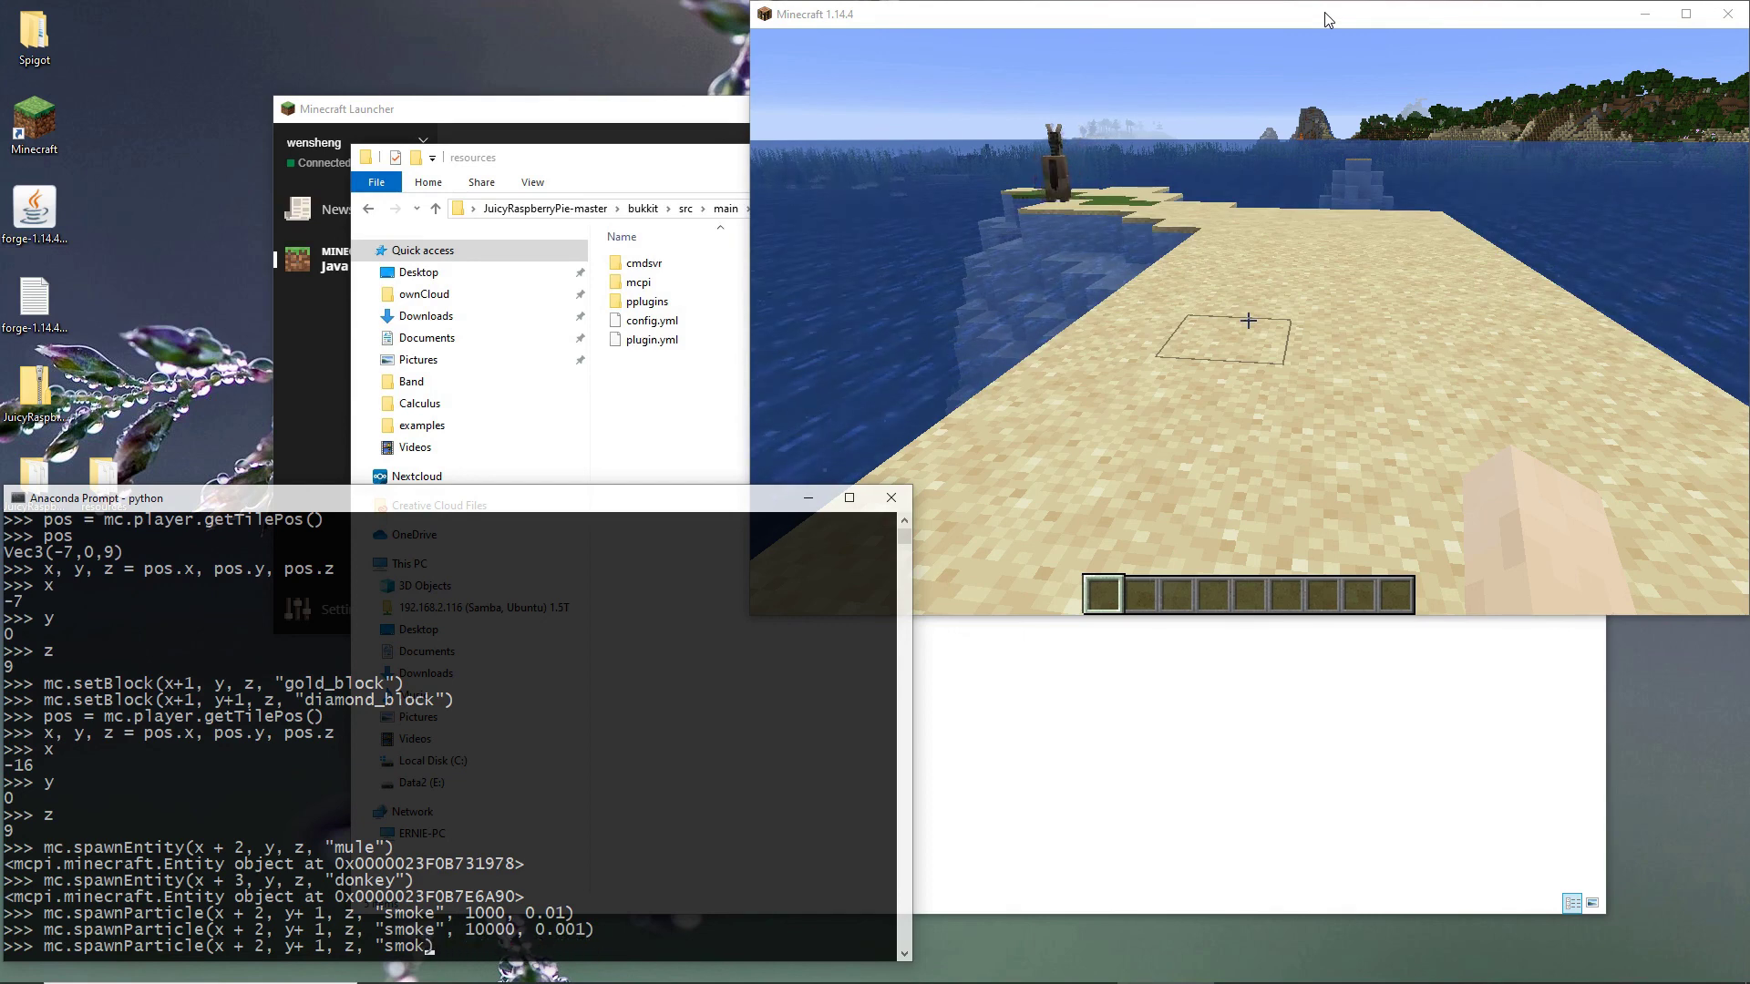
key(BackSpace)
text(heart)
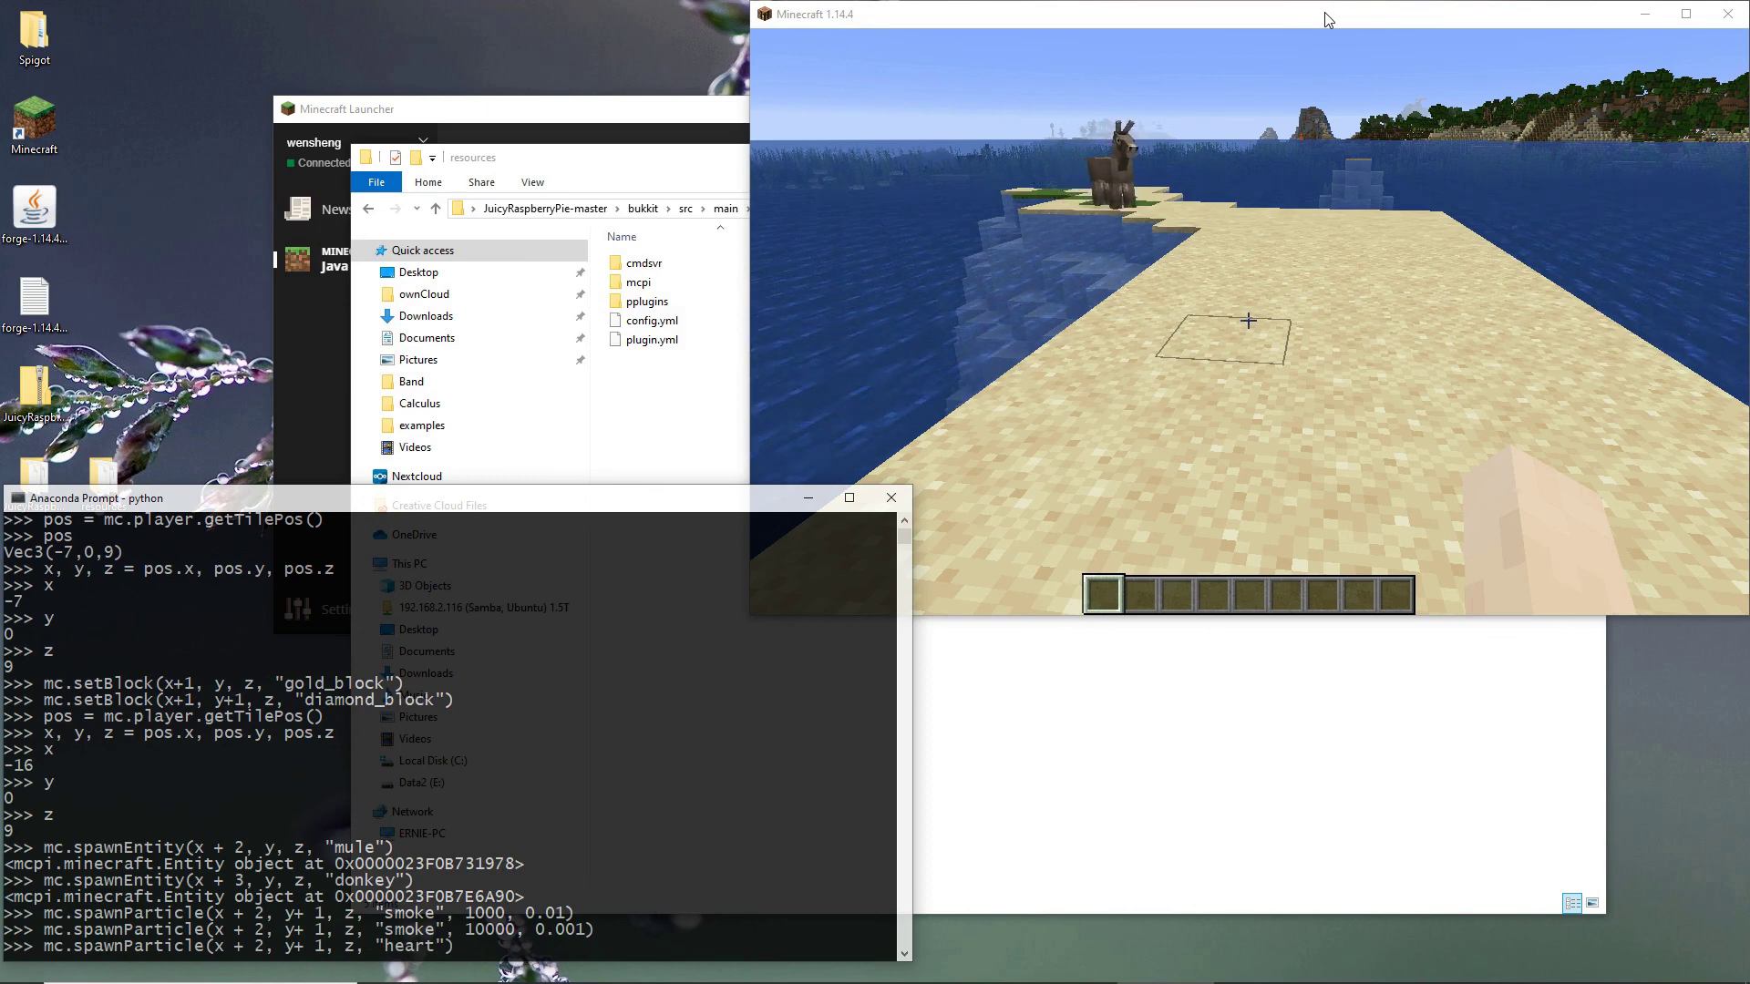
key(Return)
Repeat the heart particle command several times in a row.
key(Up)
key(Return)
key(Up)
key(Return)
key(Up)
key(Return)
key(Up)
key(Return)
key(Up)
key(Return)
key(Up)
key(Return)
key(Up)
key(Return)
key(Up)
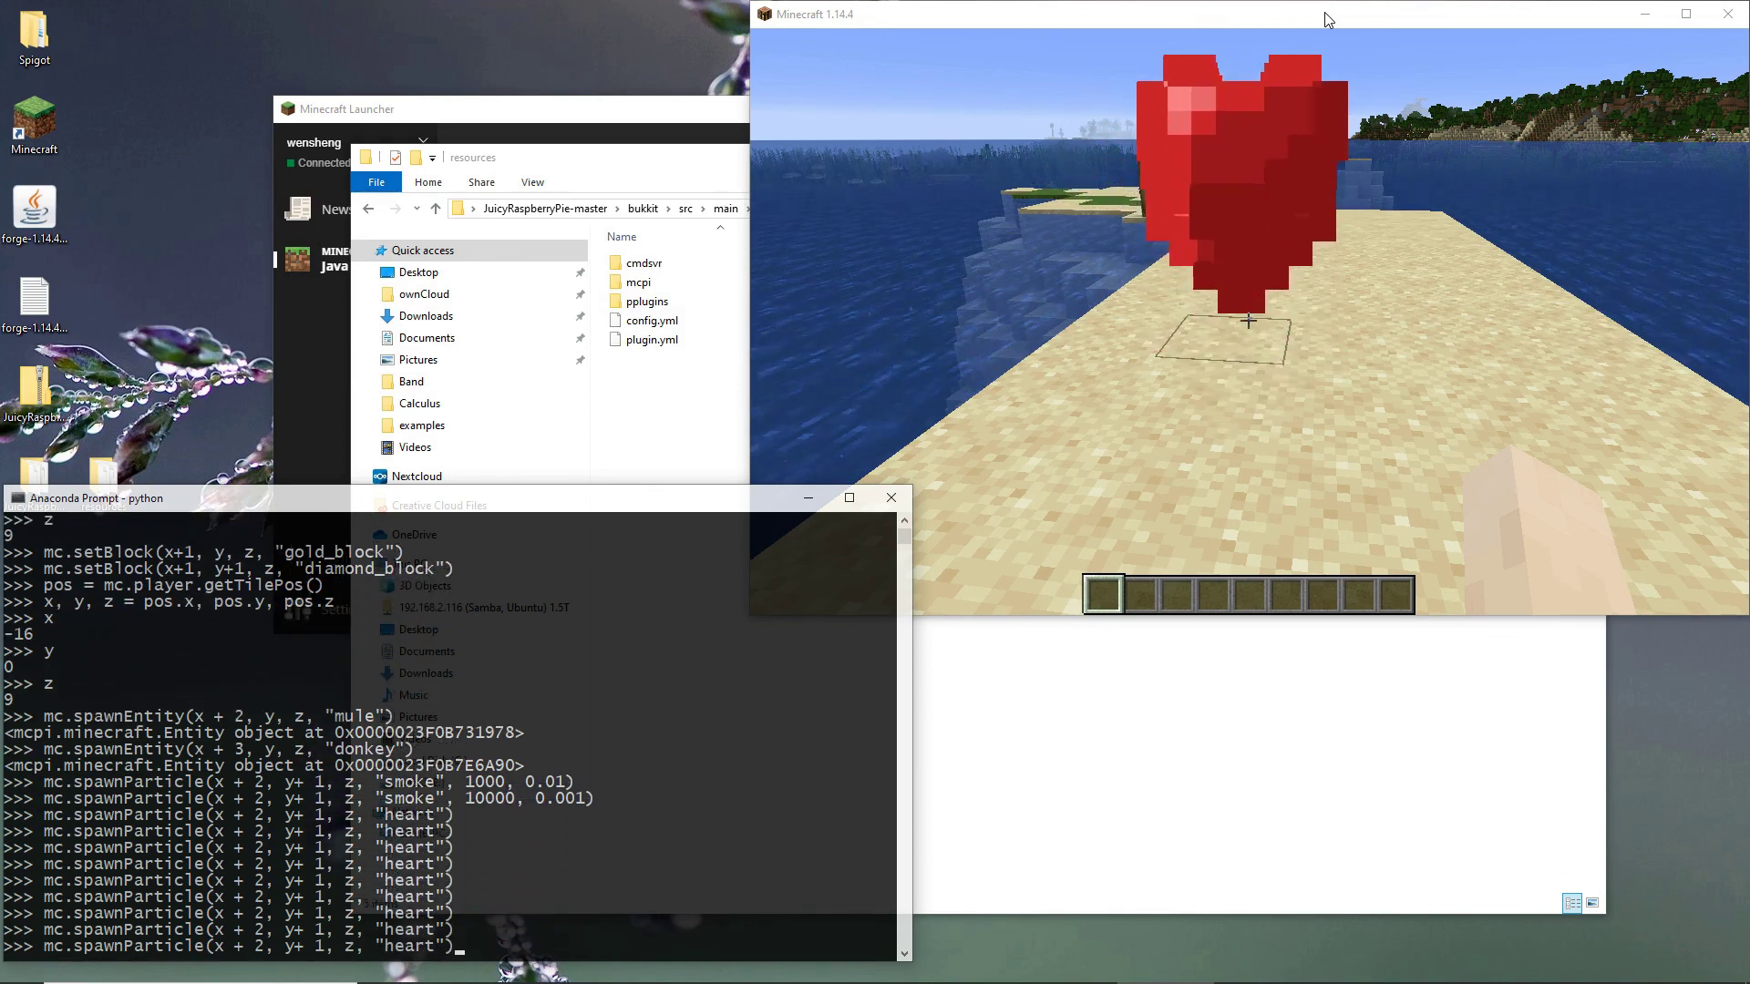